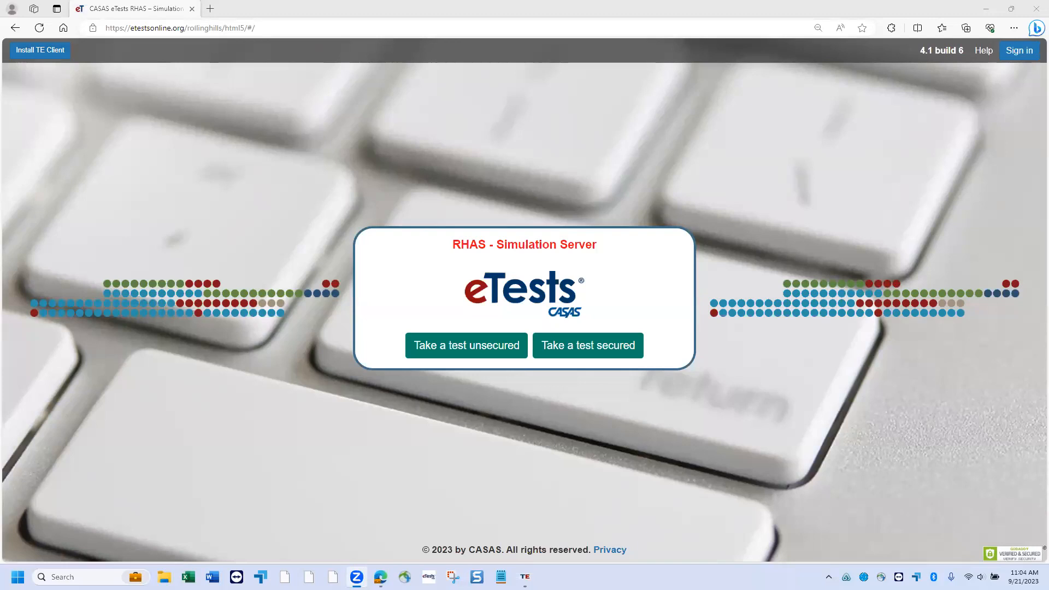
- Switch from Edge to the TOPSpro Enterprise - Start Page window using its taskbar preview
{"action": "mouse_move", "coordinate": [524, 576]}
{"action": "left_click", "coordinate": [528, 534]}
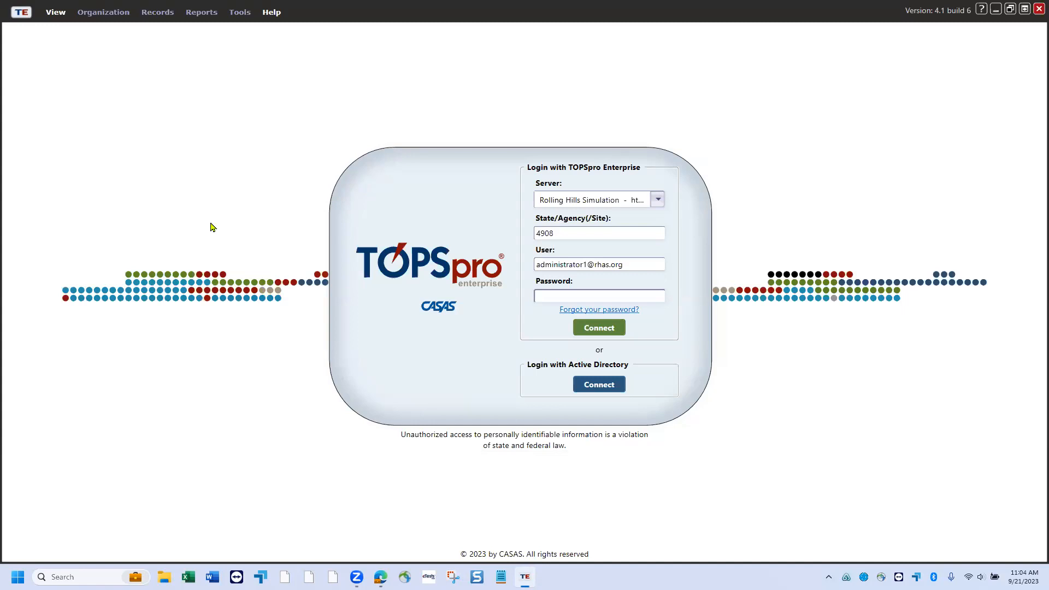
- Connect to Rolling Hills Simulation after appending 1 to the user name and entering the password
{"action": "left_click", "coordinate": [658, 200]}
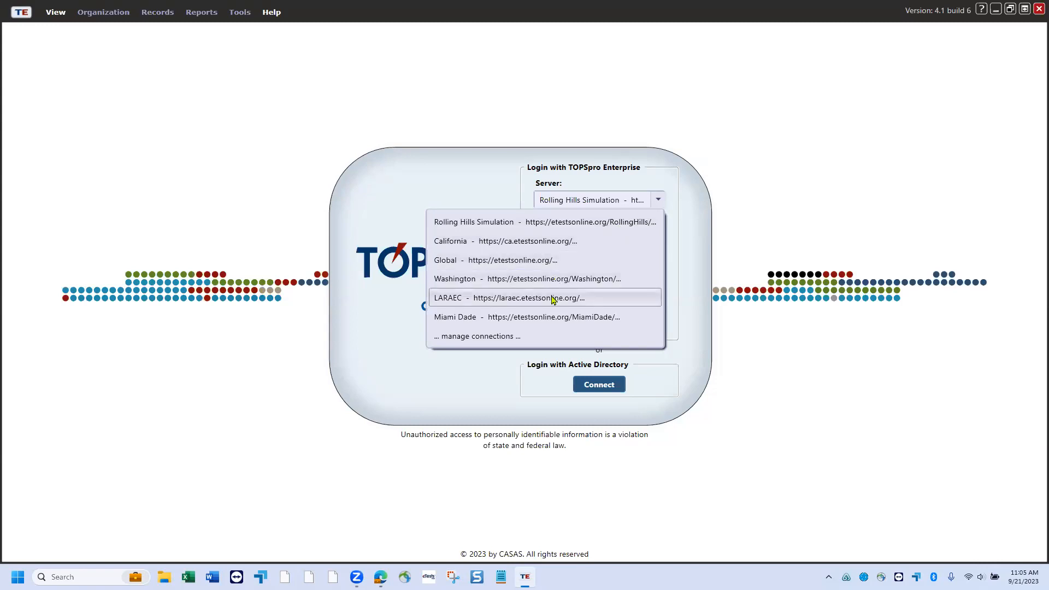
{"action": "left_click", "coordinate": [782, 202]}
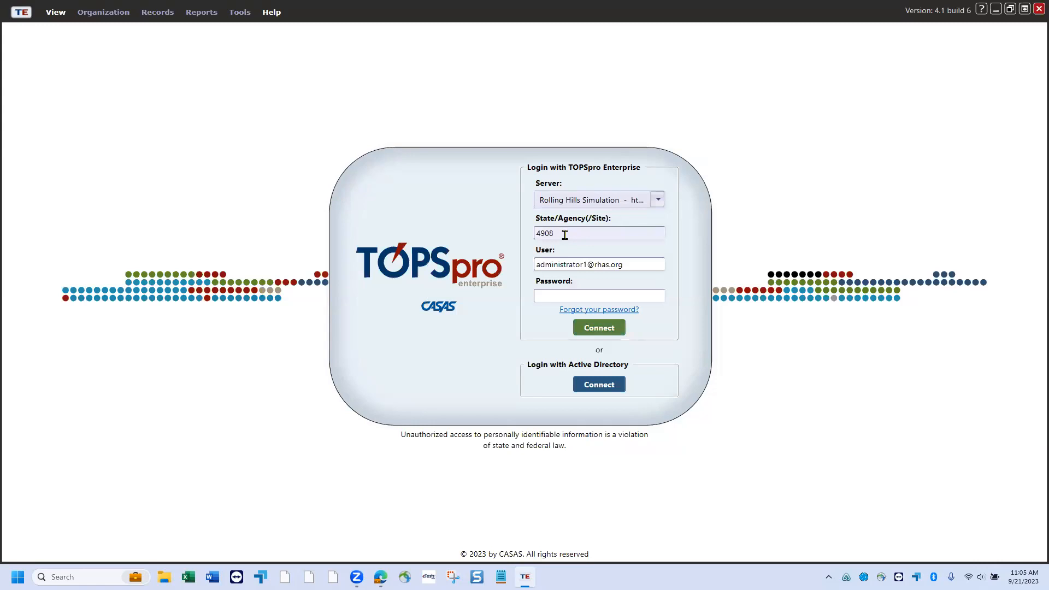
{"action": "left_click", "coordinate": [583, 264]}
{"action": "type", "text": "1"}
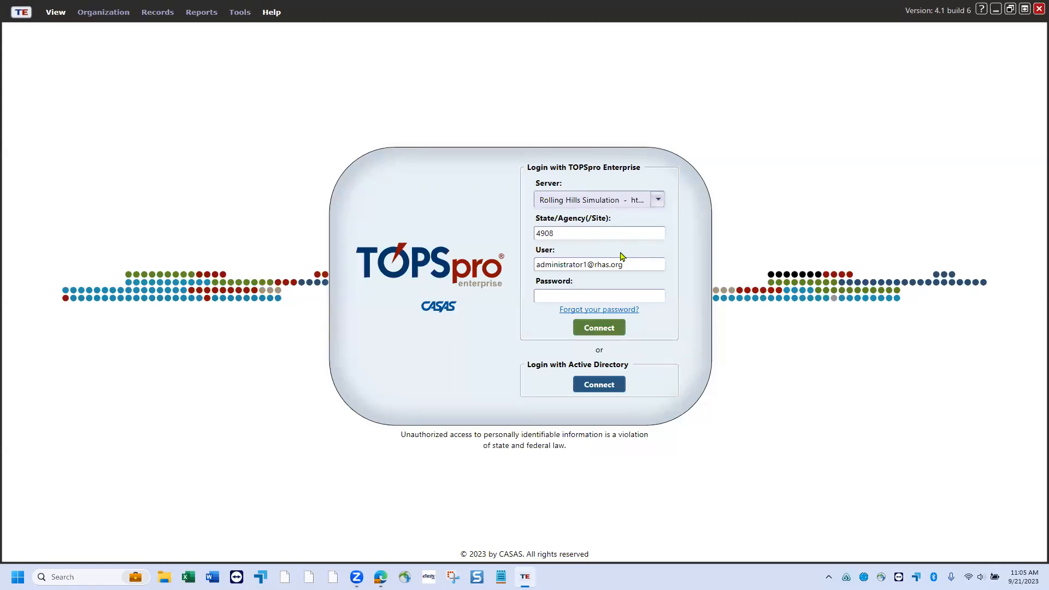
{"action": "left_click", "coordinate": [597, 297]}
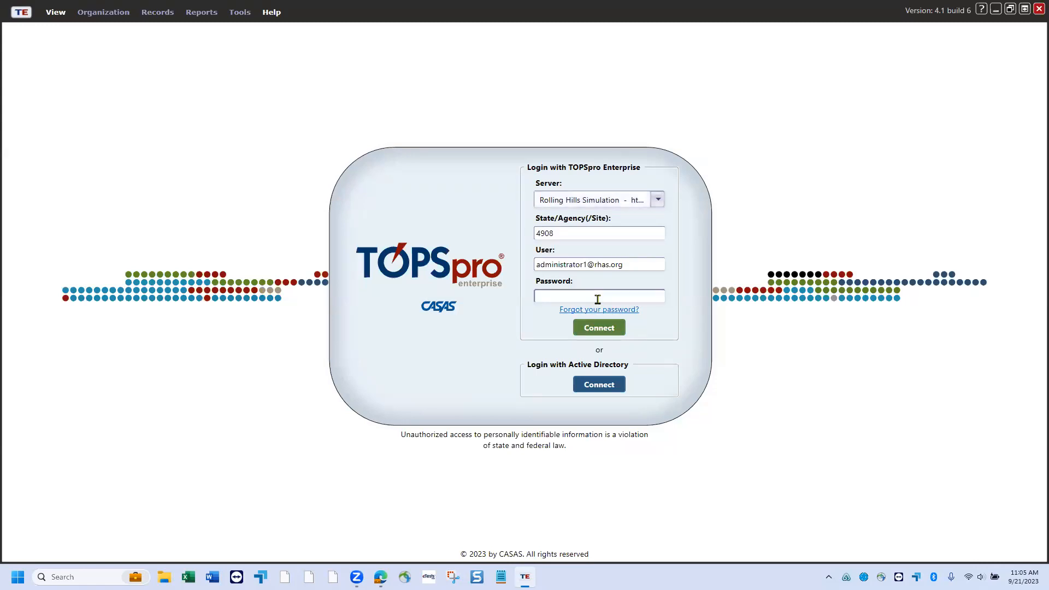
{"action": "type", "text": "*****"}
{"action": "left_click", "coordinate": [603, 331]}
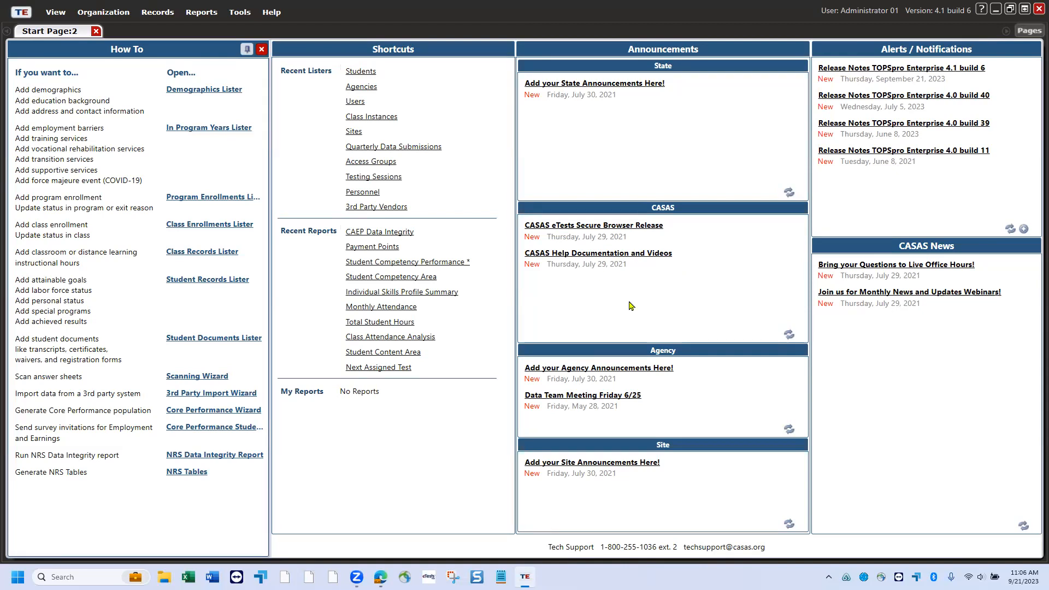
- Open the CASAS Help Documentation and Videos announcement once the Start Page has loaded
{"action": "left_click", "coordinate": [662, 253]}
{"action": "left_click", "coordinate": [53, 15]}
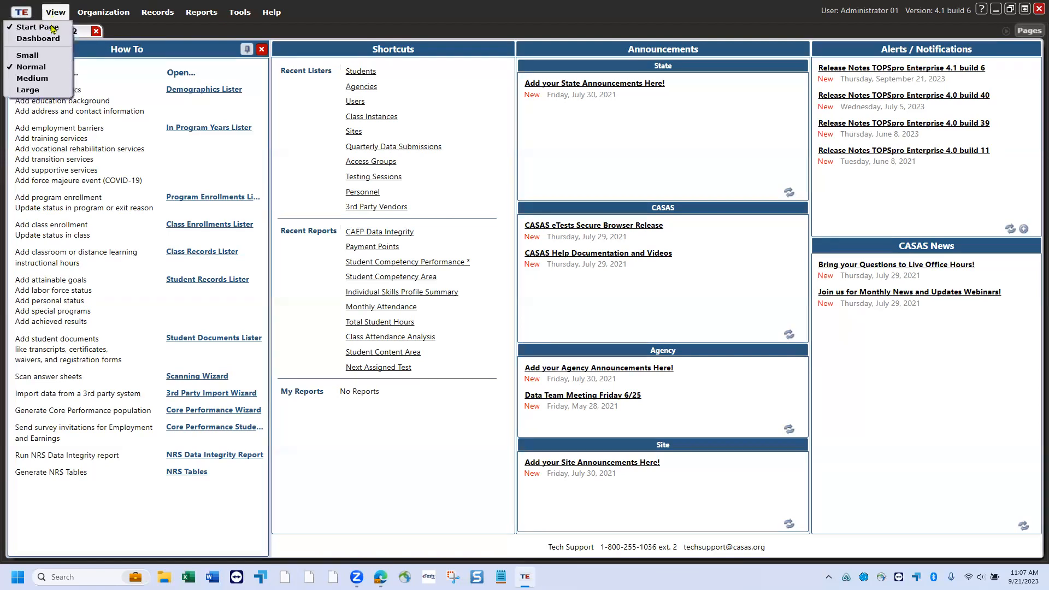
{"action": "left_click", "coordinate": [31, 27]}
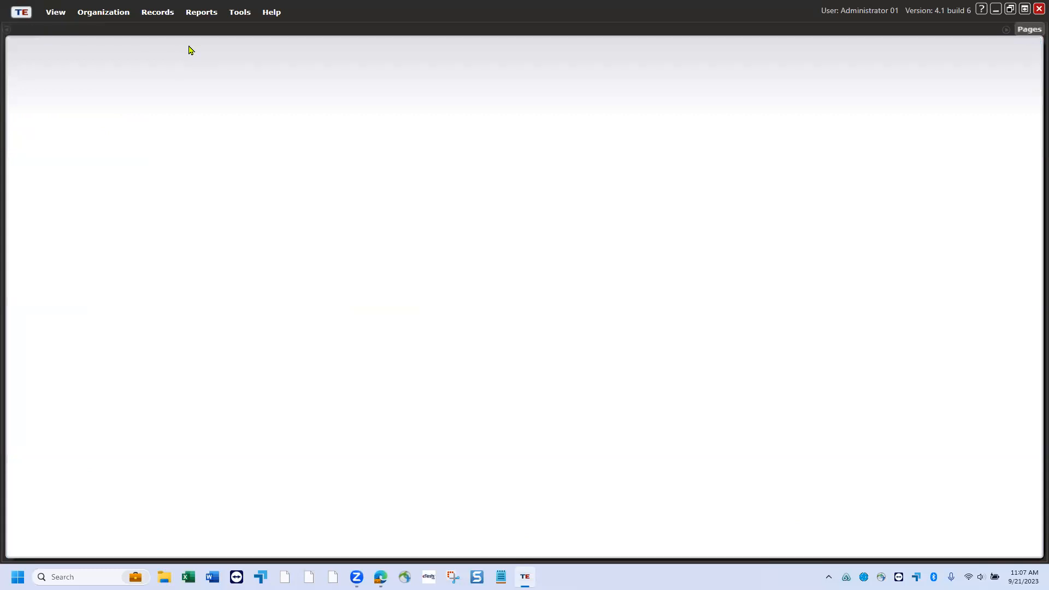
{"action": "left_click", "coordinate": [17, 18]}
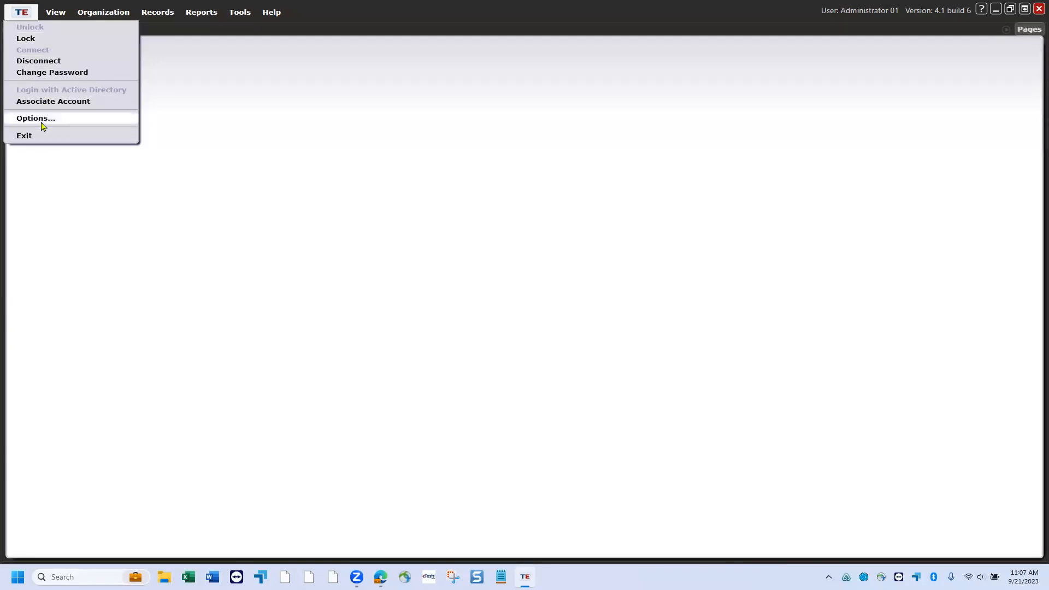
{"action": "left_click", "coordinate": [57, 16]}
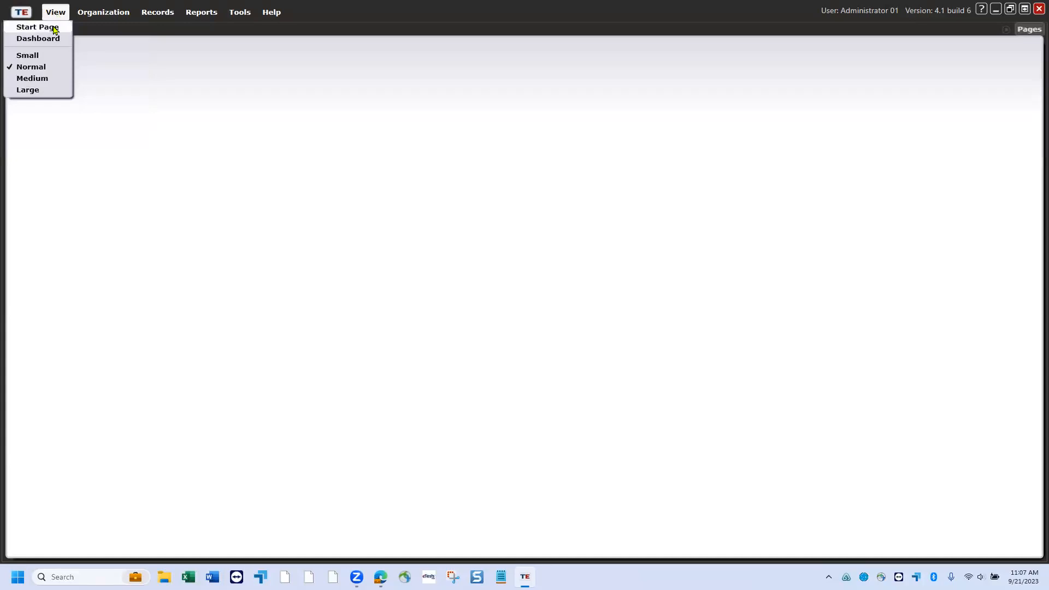
{"action": "left_click", "coordinate": [54, 27]}
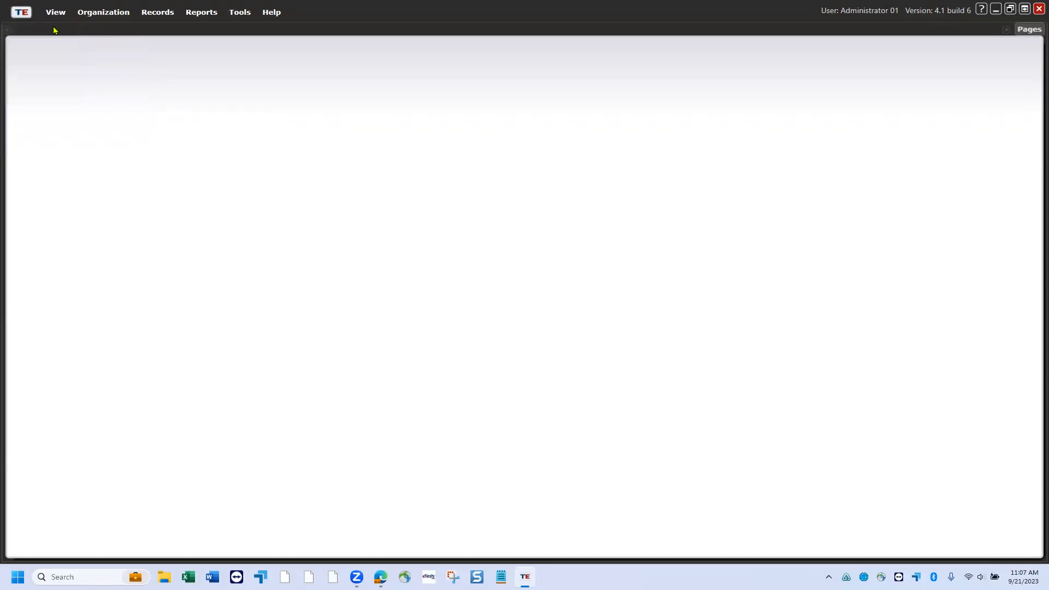
{"action": "left_click", "coordinate": [56, 12]}
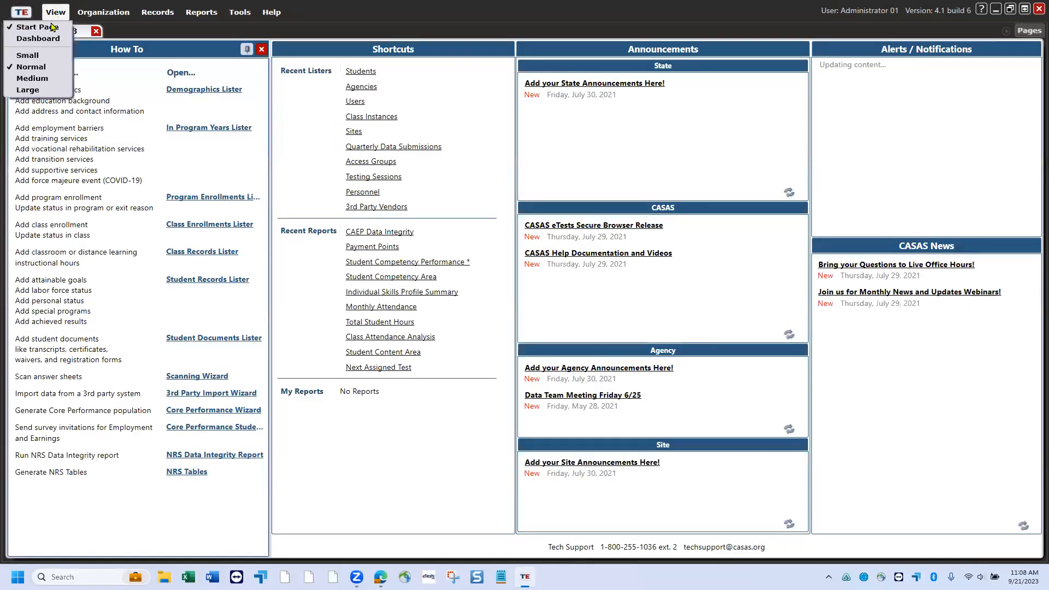
- Reload the Start Page and set the interface display size to Medium
{"action": "left_click", "coordinate": [50, 27]}
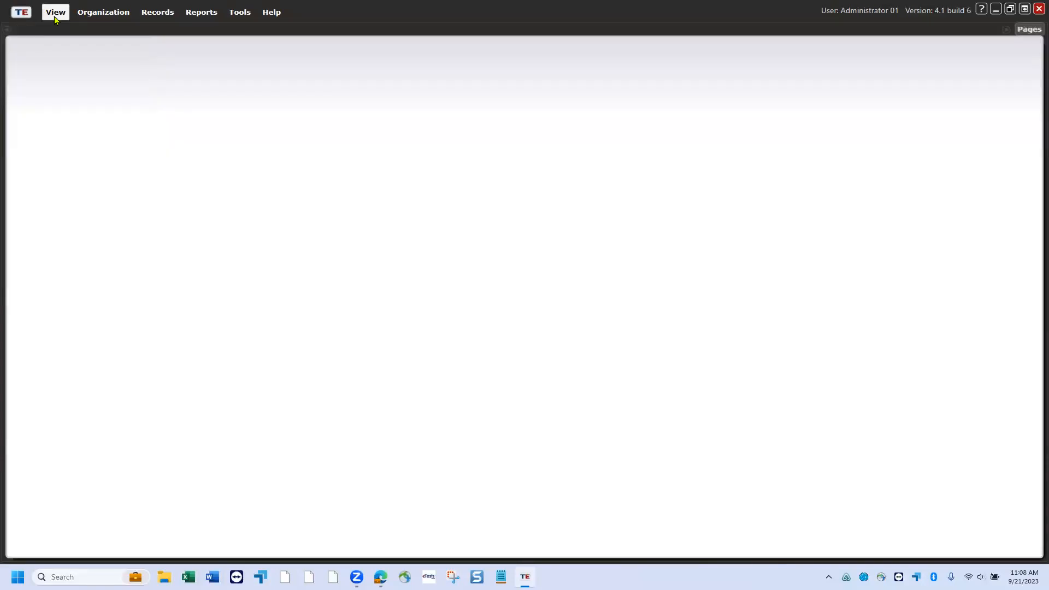
{"action": "left_click", "coordinate": [55, 17]}
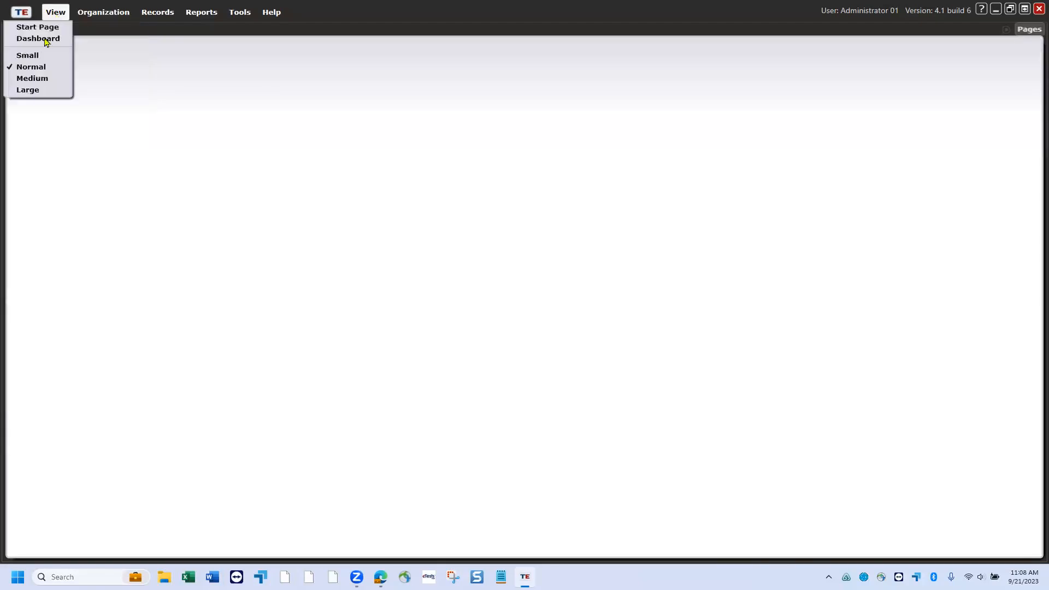
{"action": "left_click", "coordinate": [38, 81]}
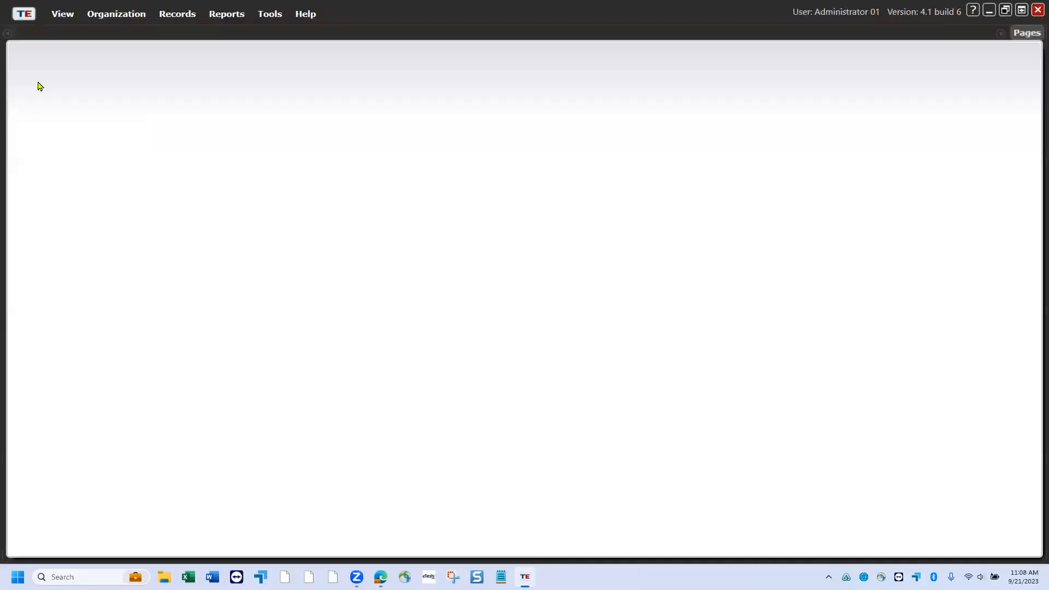
{"action": "left_click", "coordinate": [62, 15]}
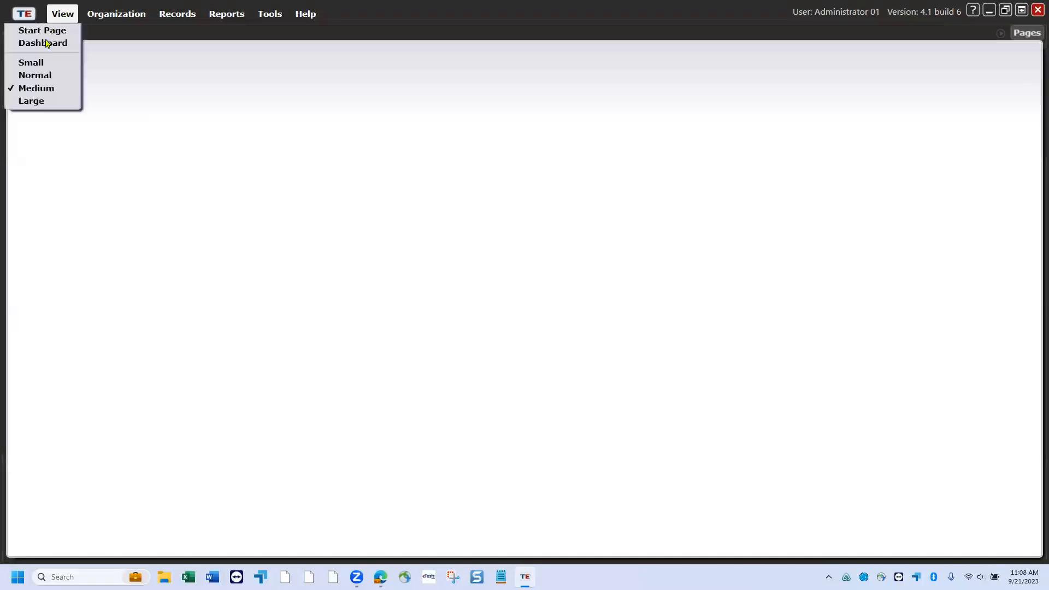
{"action": "left_click", "coordinate": [38, 94]}
- Try the Large display size, then settle on Normal and confirm it is checked
{"action": "left_click", "coordinate": [63, 14]}
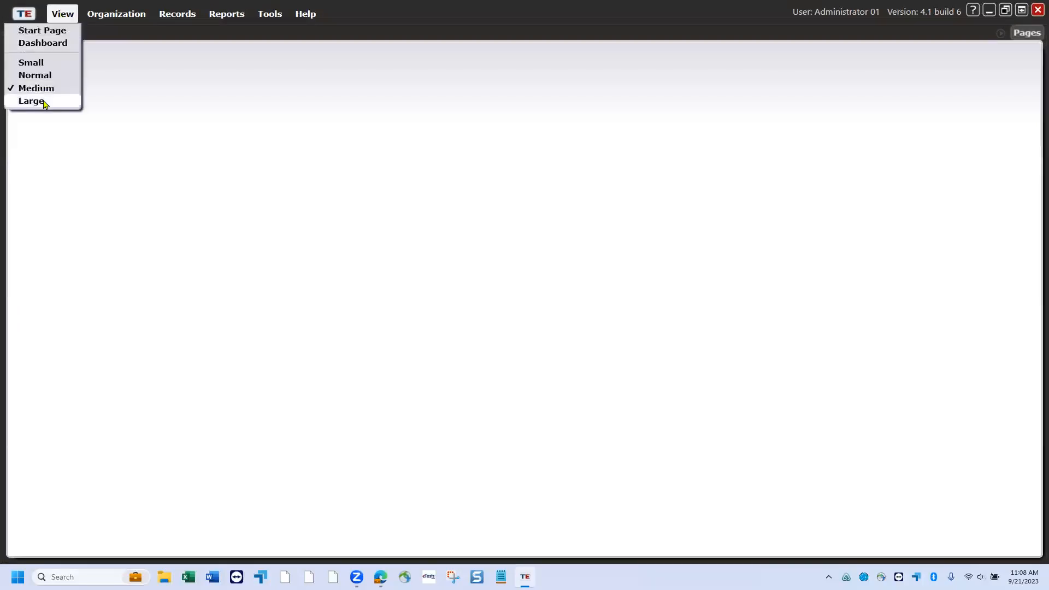
{"action": "left_click", "coordinate": [39, 100]}
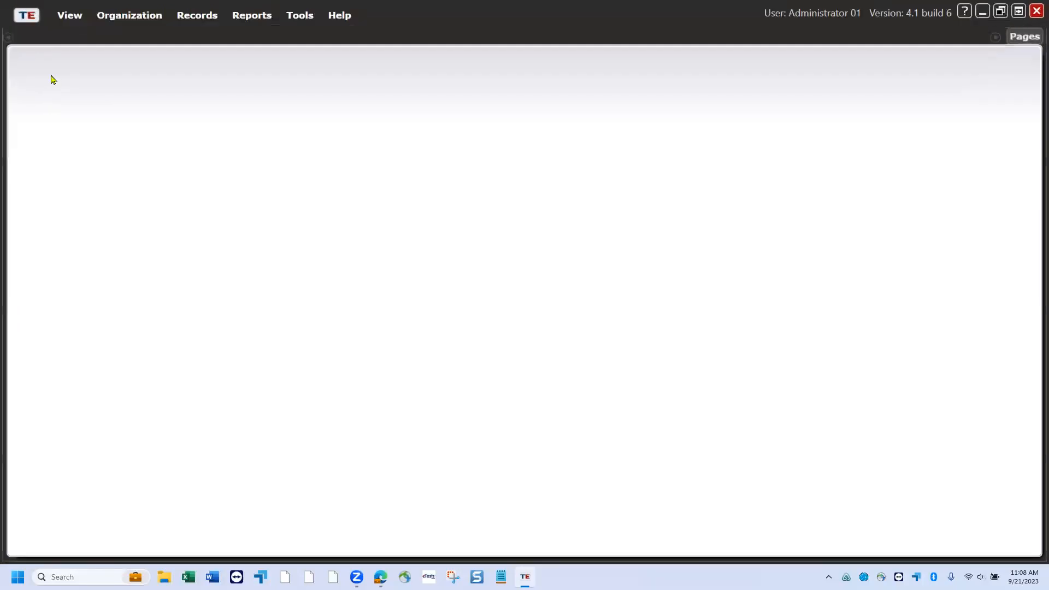
{"action": "left_click", "coordinate": [70, 23]}
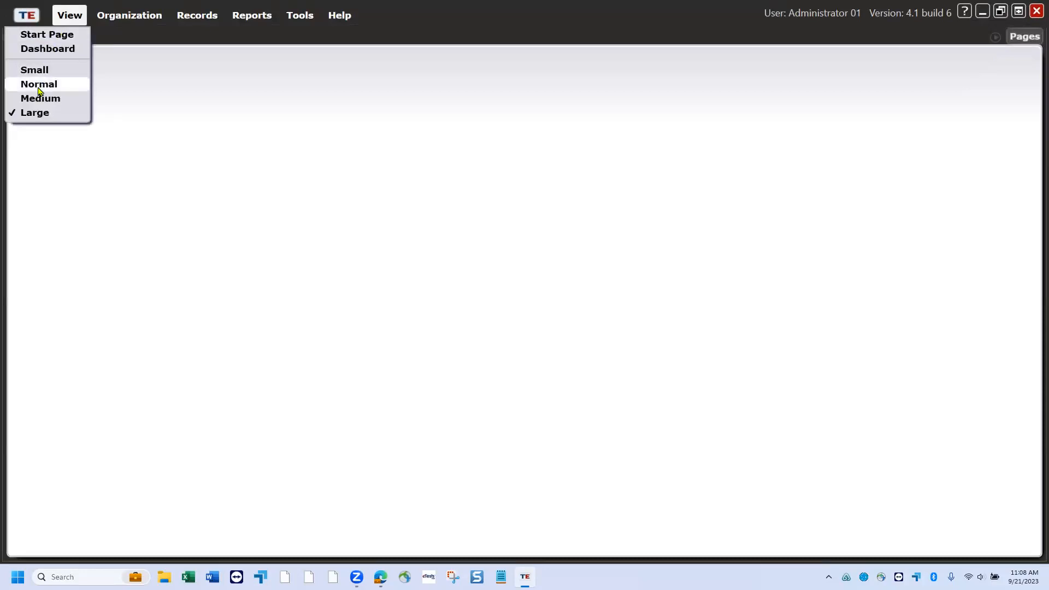
{"action": "left_click", "coordinate": [39, 84]}
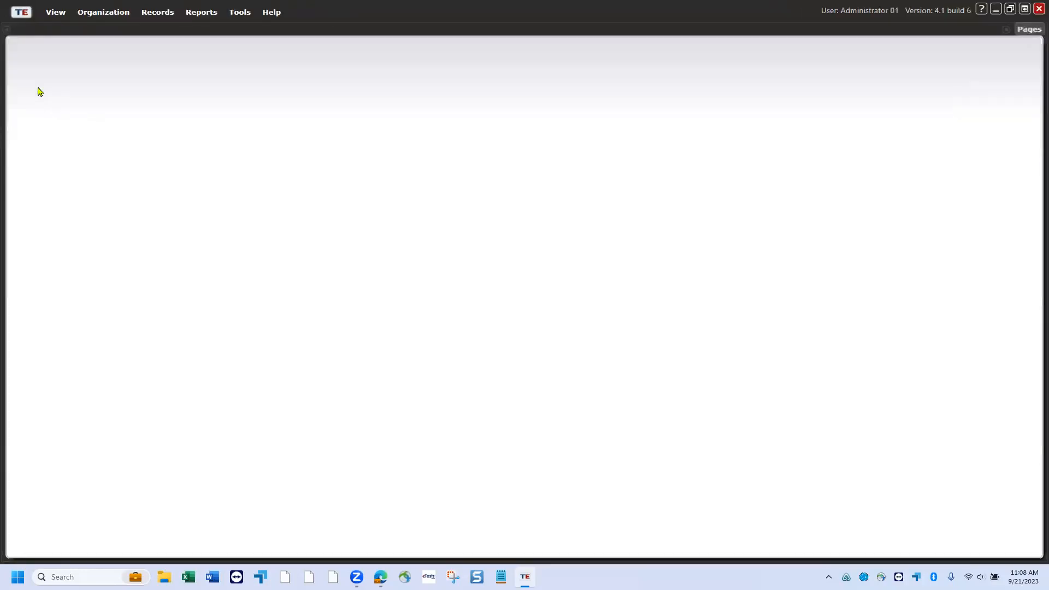
{"action": "left_click", "coordinate": [52, 13]}
{"action": "left_click", "coordinate": [95, 17]}
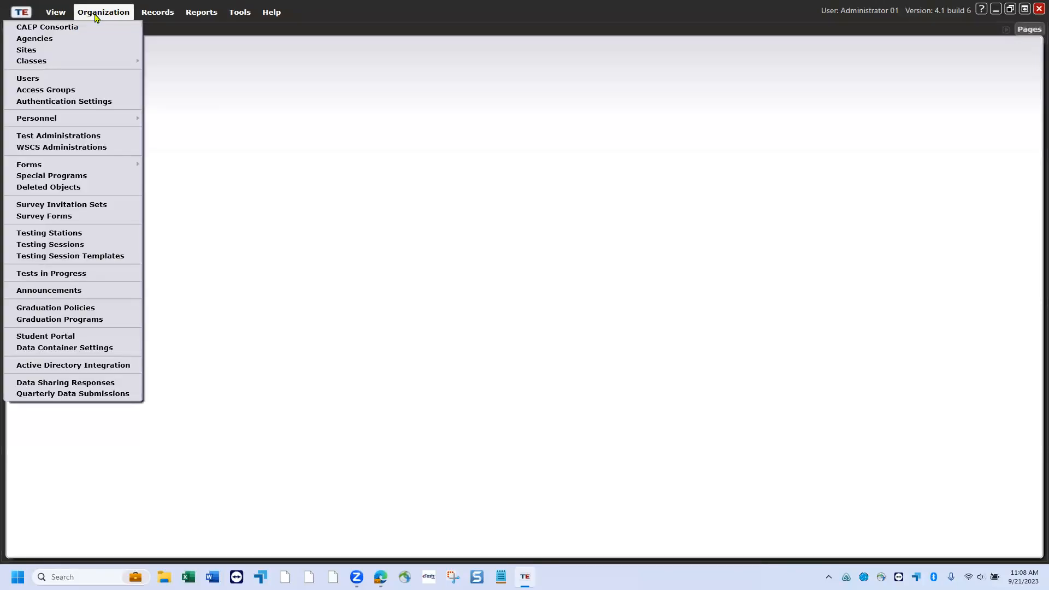
- Open Options from the TE button menu and view its On Start tab
{"action": "mouse_move", "coordinate": [64, 18]}
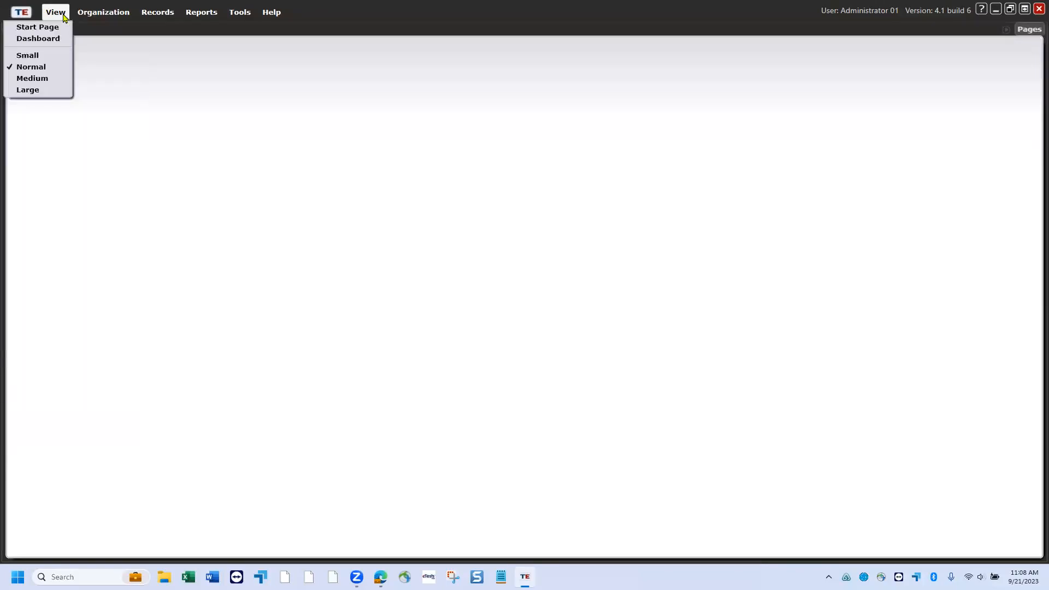
{"action": "left_click", "coordinate": [25, 18]}
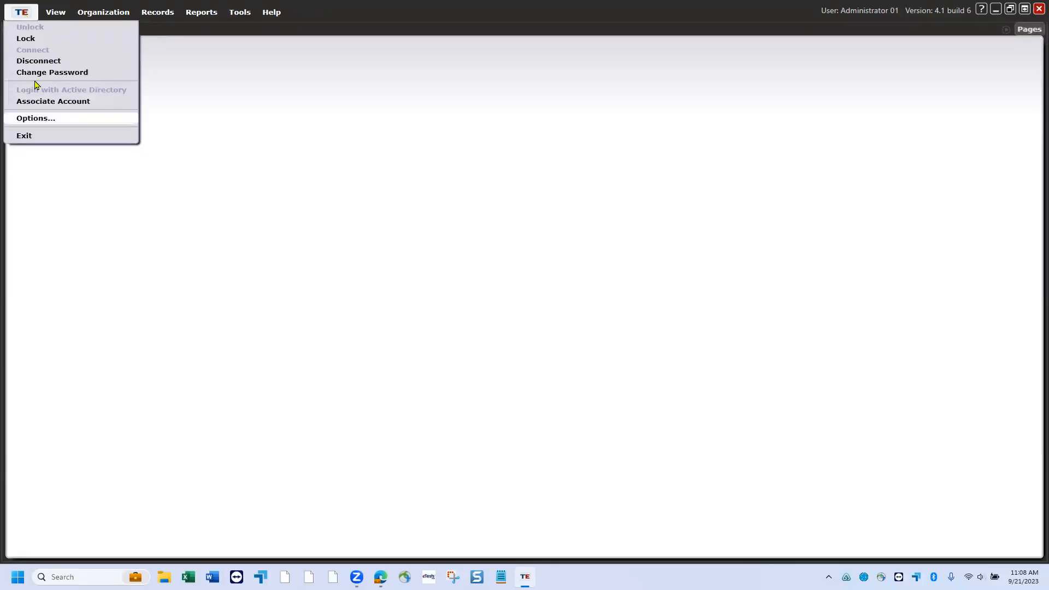
{"action": "left_click", "coordinate": [35, 118]}
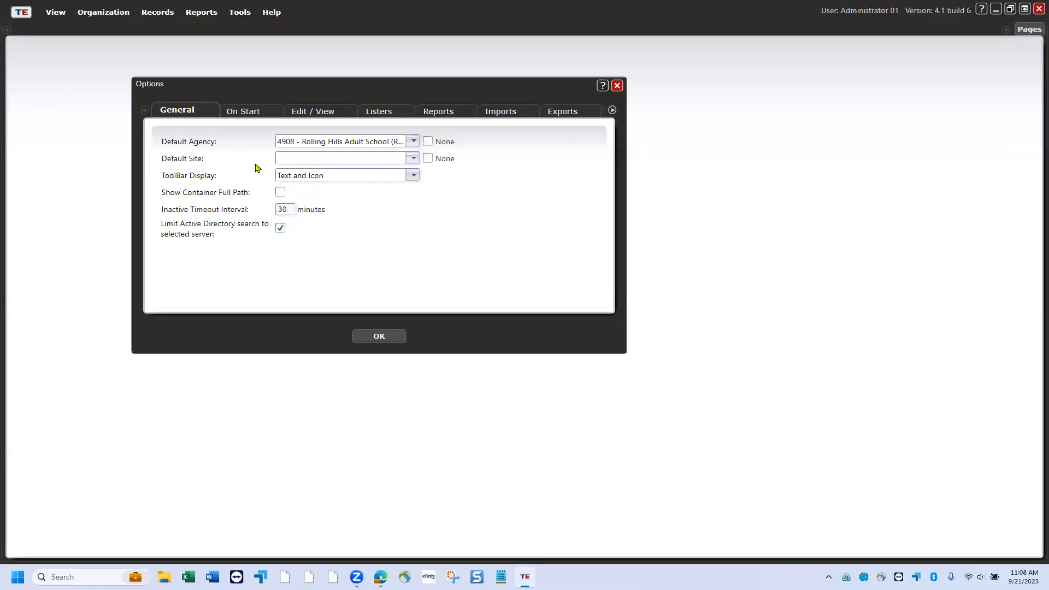
{"action": "left_click", "coordinate": [254, 111]}
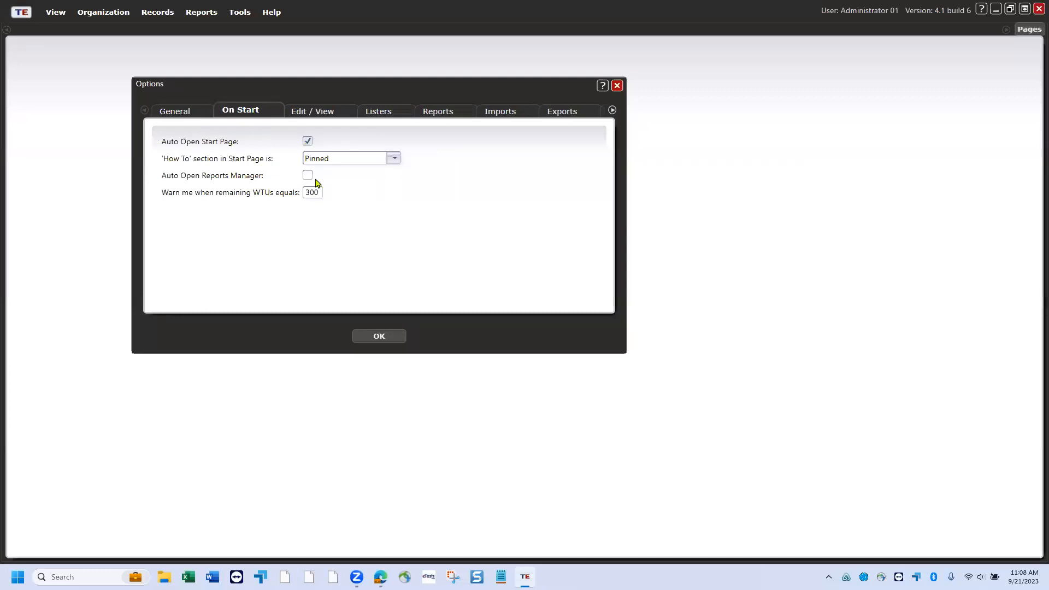
- Toggle Auto Open Start Page off and back on, then view the Edit / View and Listers settings
{"action": "left_click", "coordinate": [307, 141]}
{"action": "left_click", "coordinate": [308, 141]}
{"action": "left_click", "coordinate": [326, 113]}
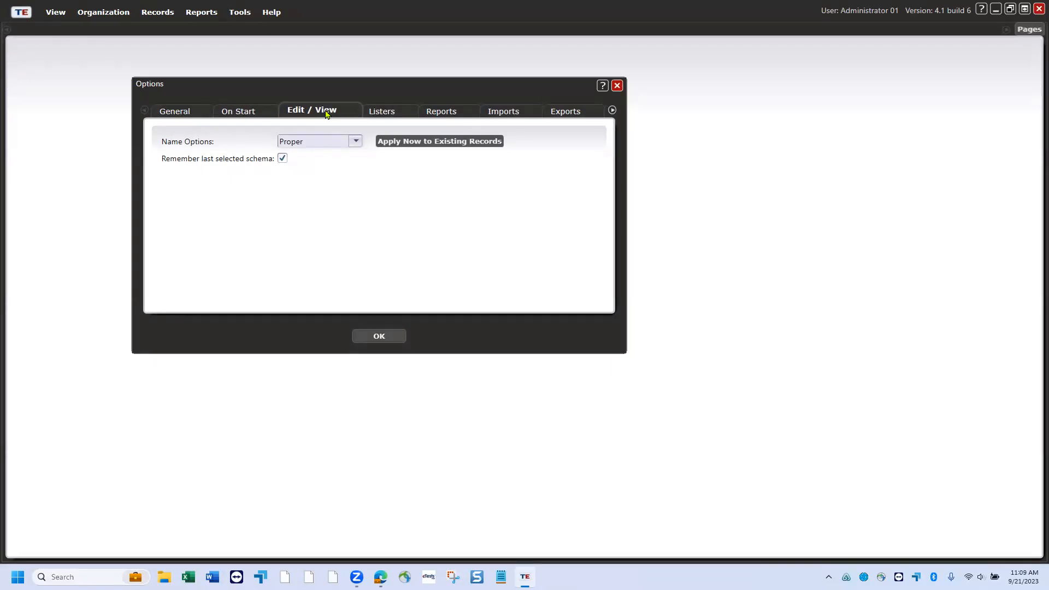
{"action": "left_click", "coordinate": [390, 114]}
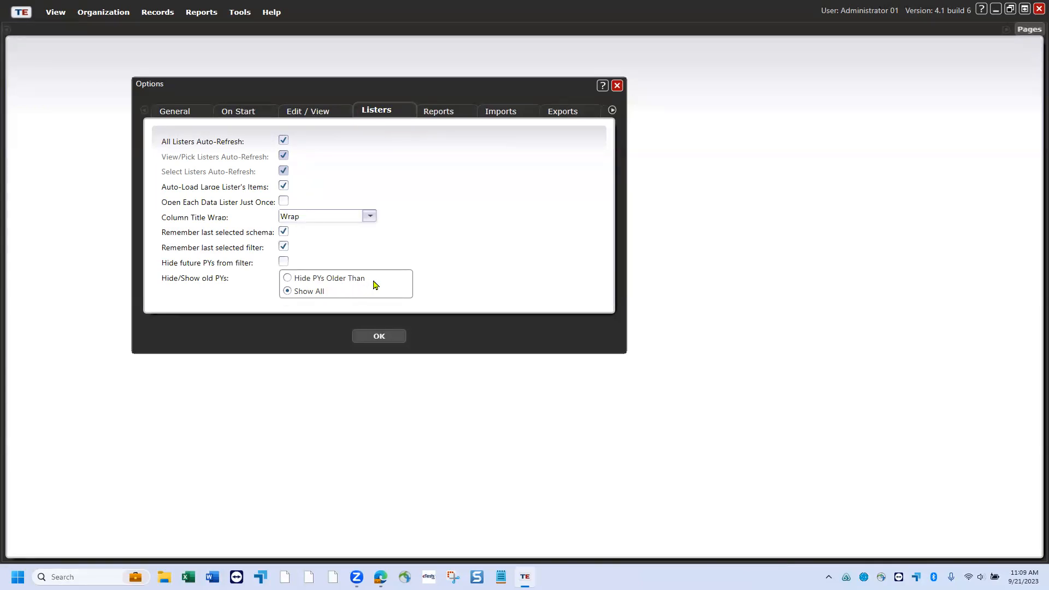
- Revert Hide PYs Older Than to Show All, then focus Reports' Pages to load in advance field
{"action": "left_click", "coordinate": [287, 277]}
{"action": "left_click", "coordinate": [288, 291]}
{"action": "left_click", "coordinate": [438, 113]}
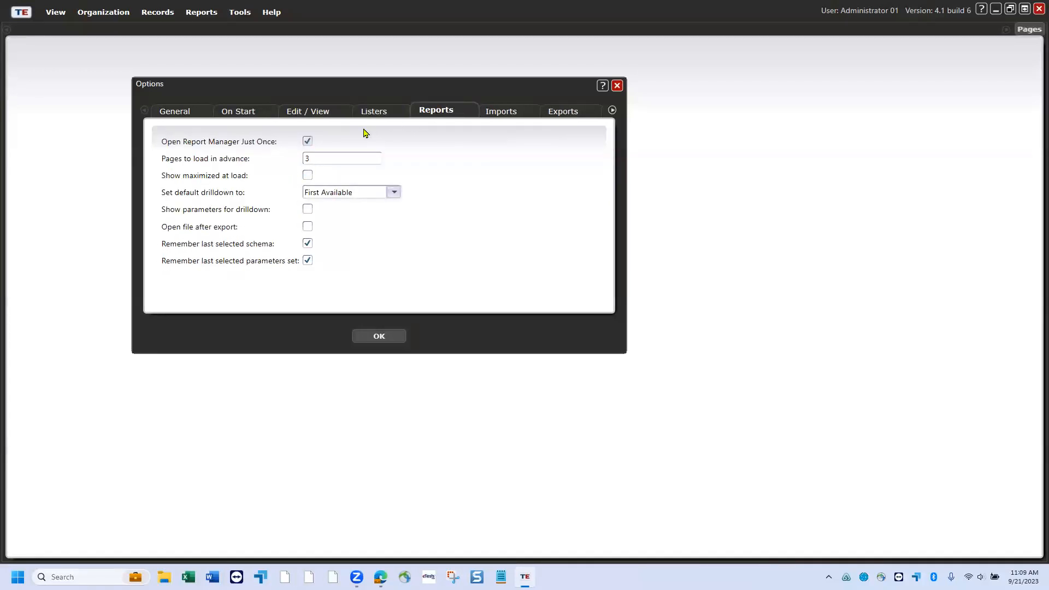
{"action": "left_click", "coordinate": [356, 157]}
- On the Imports tab, uncheck then recheck Allow records with dates outside the current PY
{"action": "left_click", "coordinate": [505, 115]}
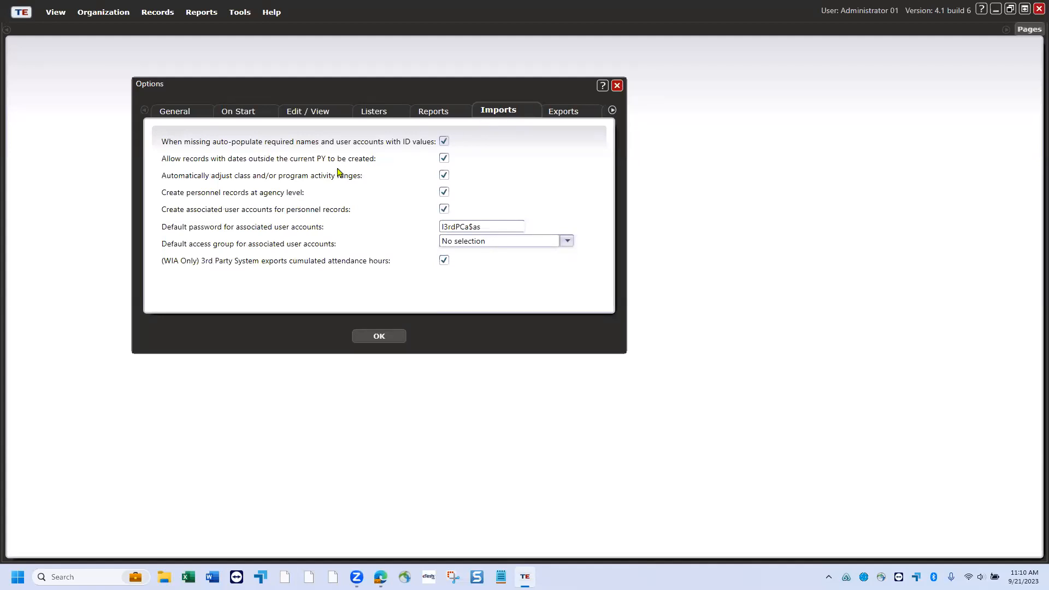
{"action": "left_click", "coordinate": [444, 158]}
{"action": "left_click", "coordinate": [443, 158]}
{"action": "left_click", "coordinate": [562, 112]}
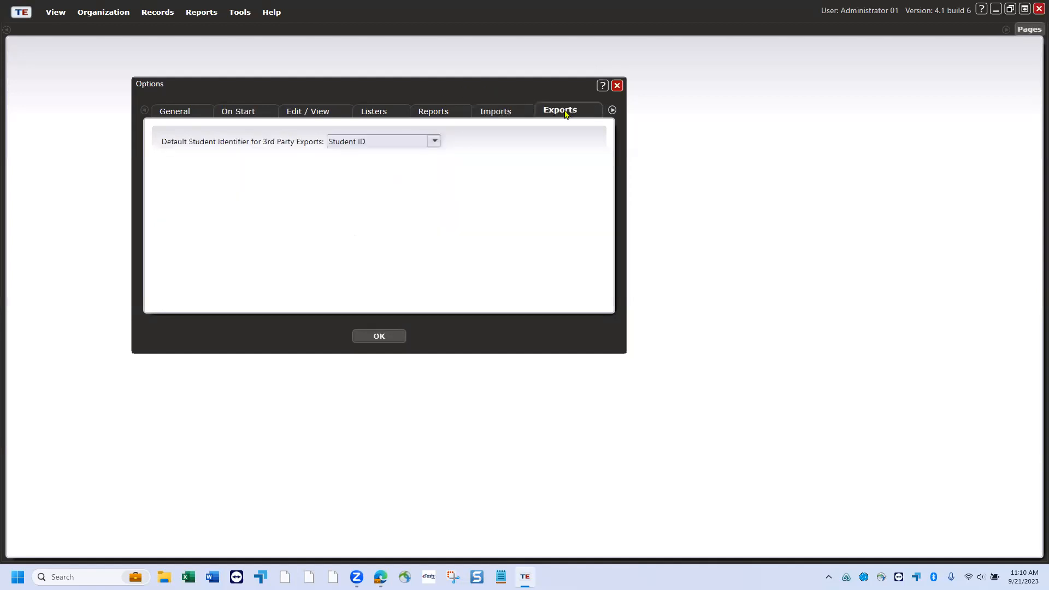
{"action": "left_click", "coordinate": [435, 141]}
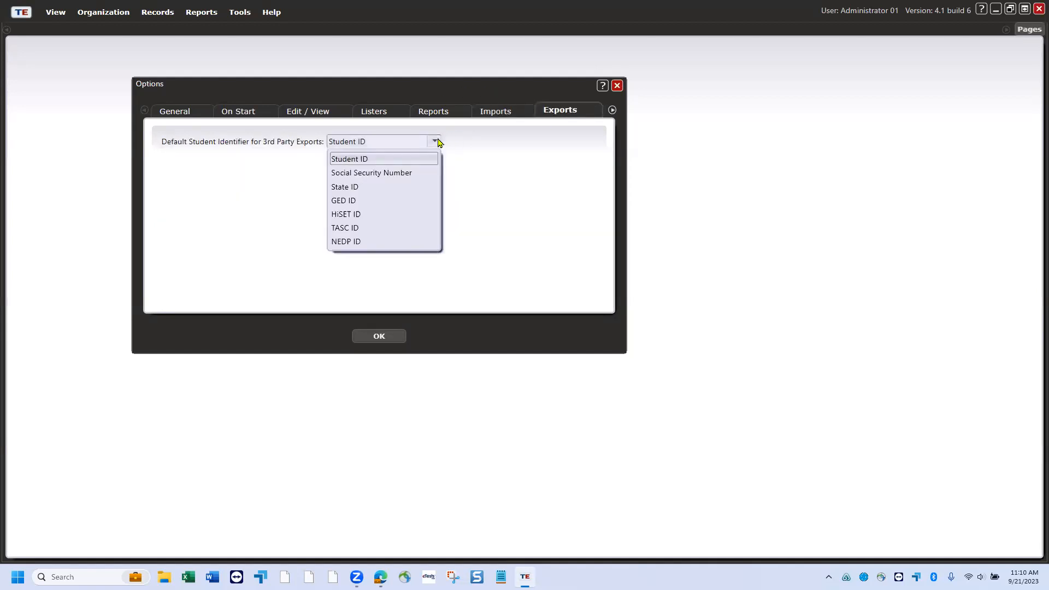
{"action": "left_click", "coordinate": [475, 155]}
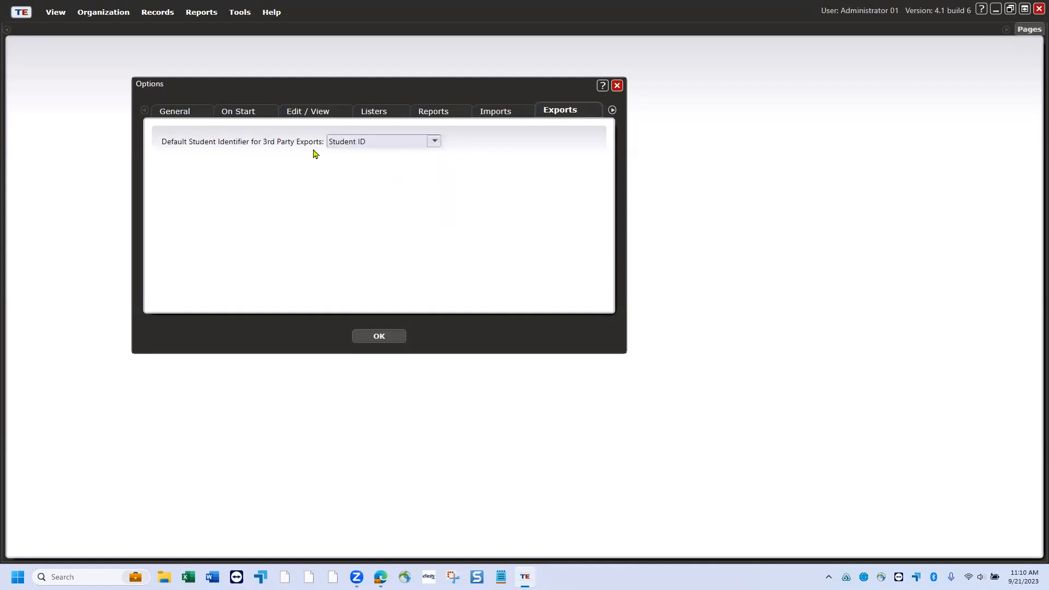
{"action": "left_click", "coordinate": [434, 143]}
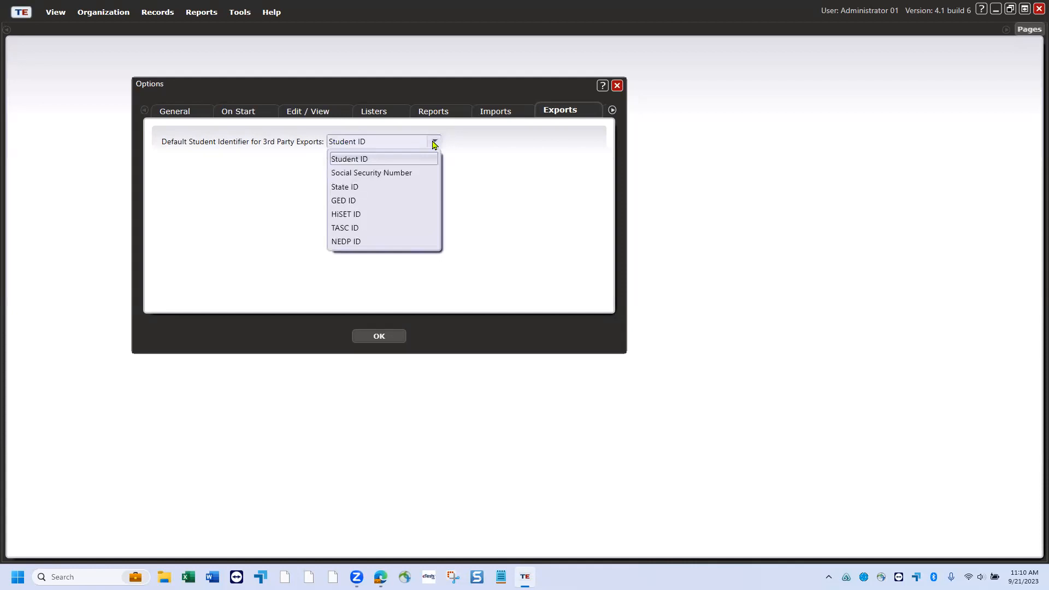
{"action": "left_click", "coordinate": [490, 163]}
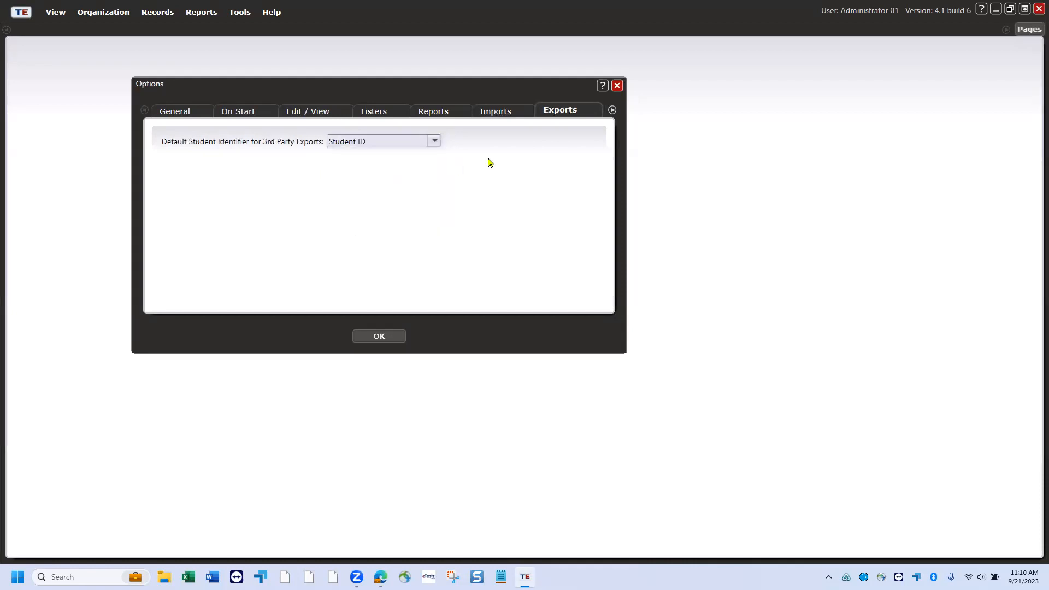
- Close Options with OK and browse the Organization menu's setup items
{"action": "left_click", "coordinate": [396, 338]}
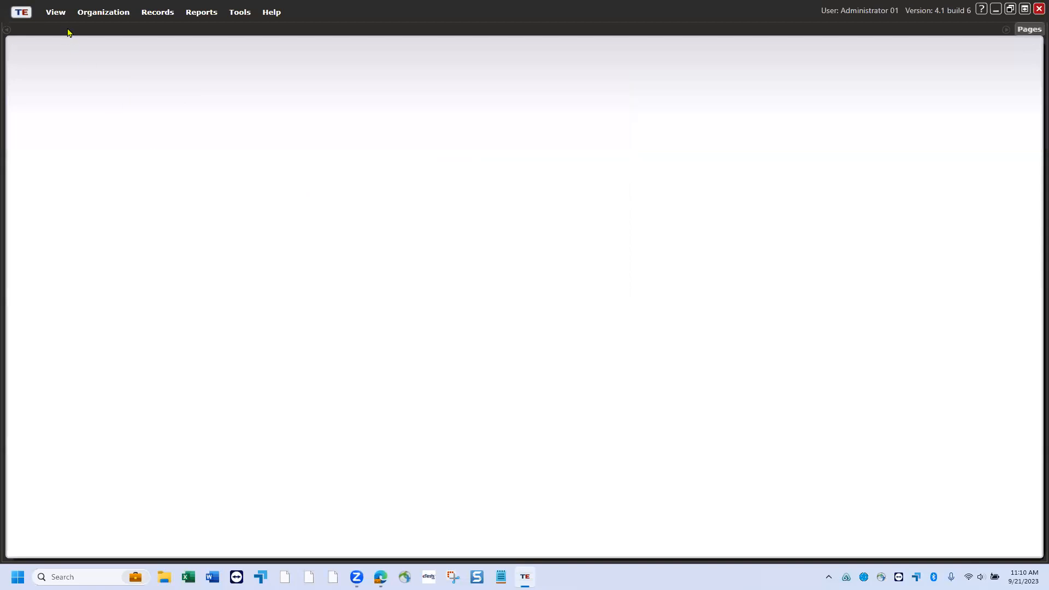
{"action": "left_click", "coordinate": [99, 16]}
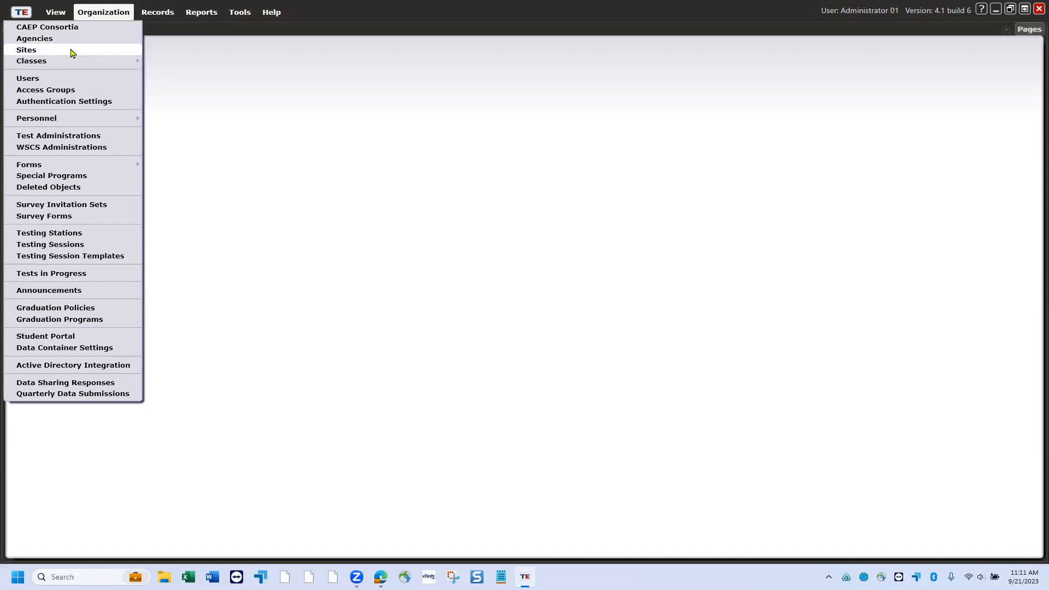
{"action": "mouse_move", "coordinate": [71, 64]}
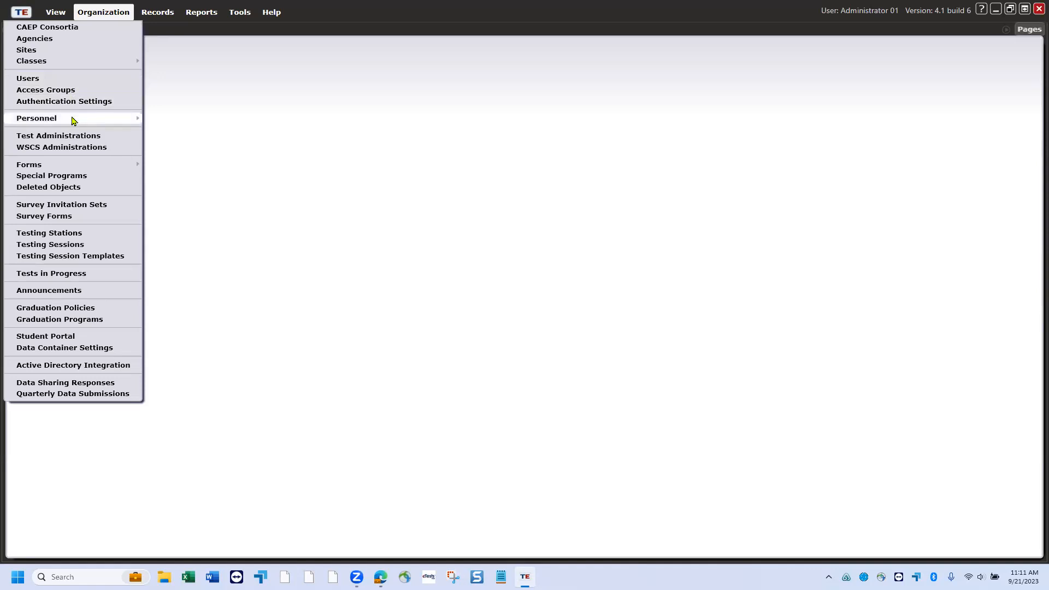
{"action": "mouse_move", "coordinate": [72, 119]}
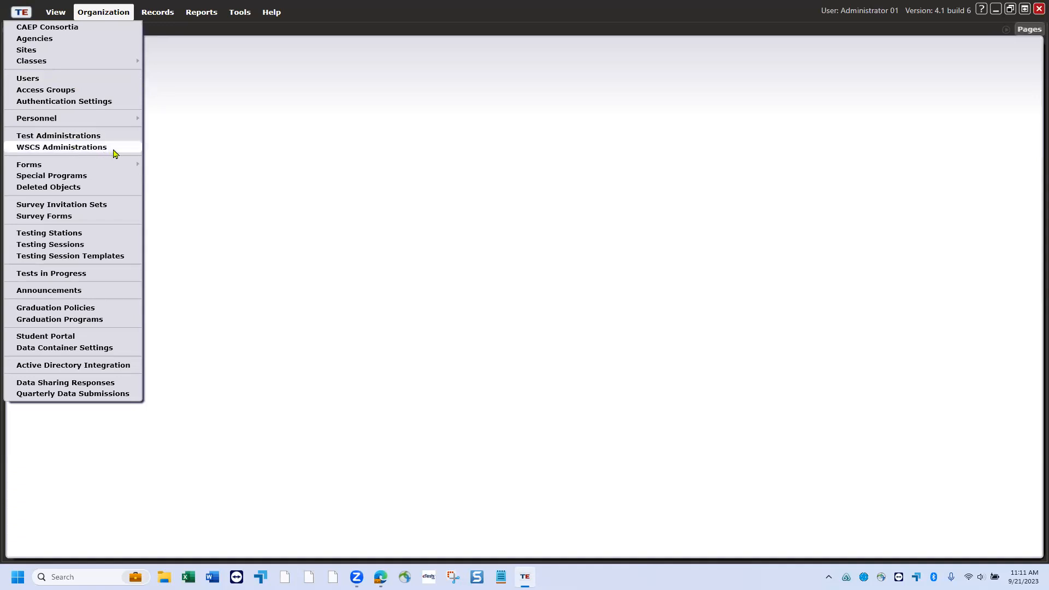
{"action": "mouse_move", "coordinate": [118, 166]}
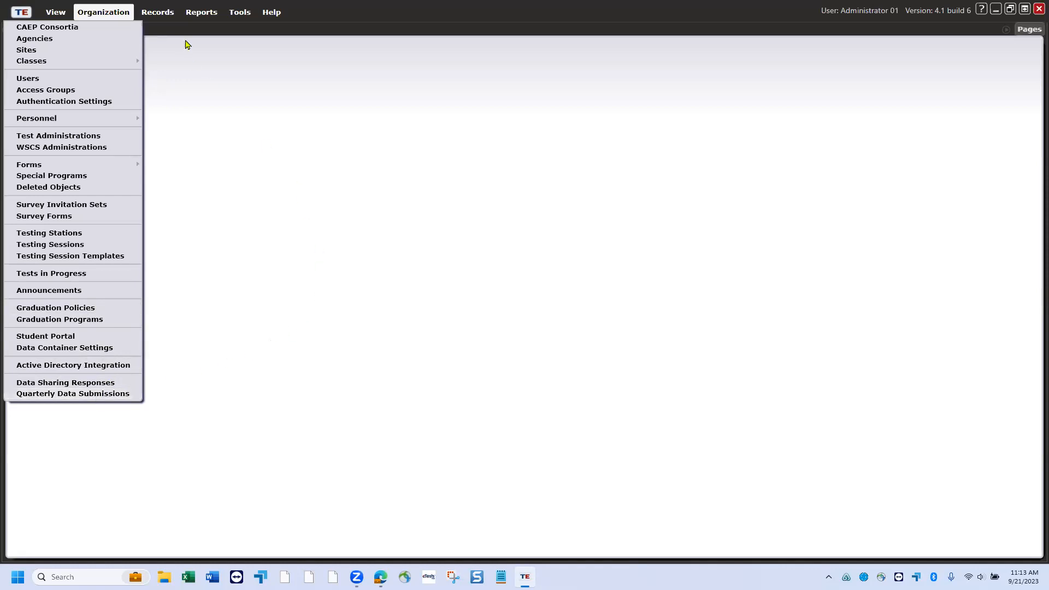
- Move between the Records and Organization menus, ending on Records with the Students submenu showing
{"action": "left_click", "coordinate": [160, 16]}
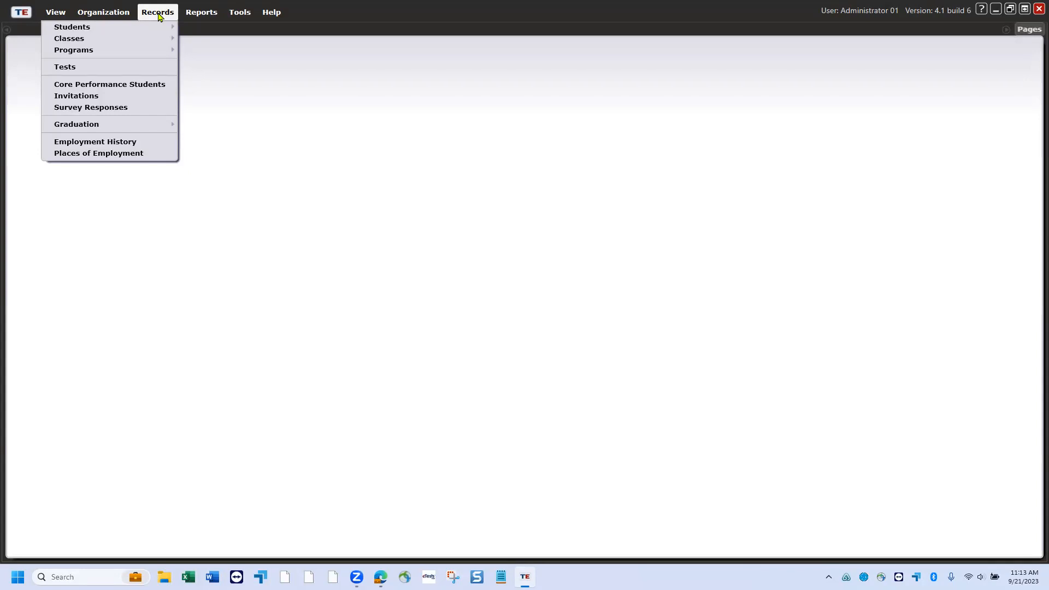
{"action": "left_click", "coordinate": [115, 14]}
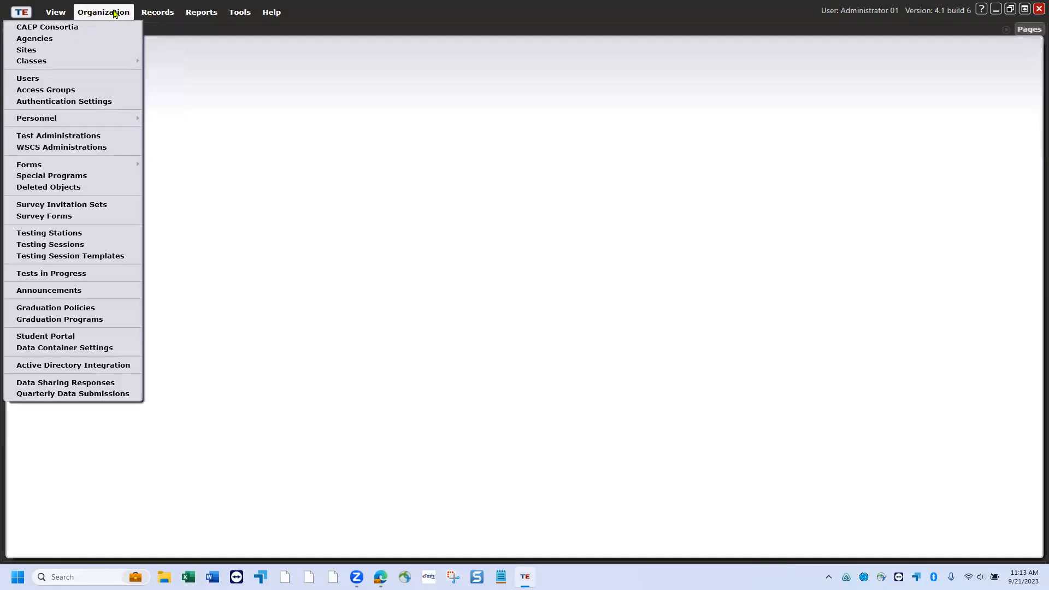
{"action": "left_click", "coordinate": [155, 15]}
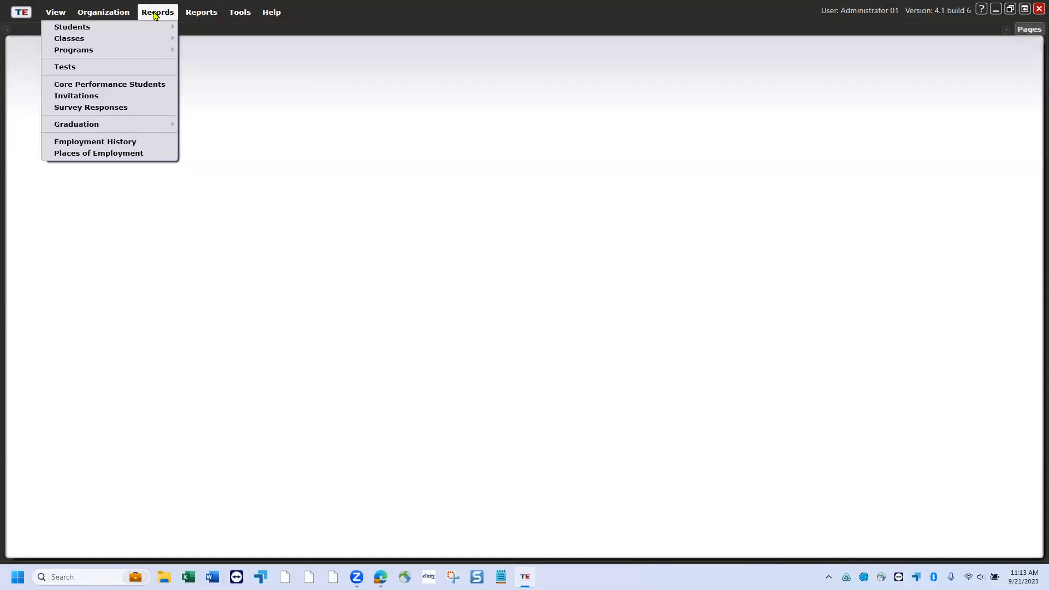
{"action": "mouse_move", "coordinate": [153, 29]}
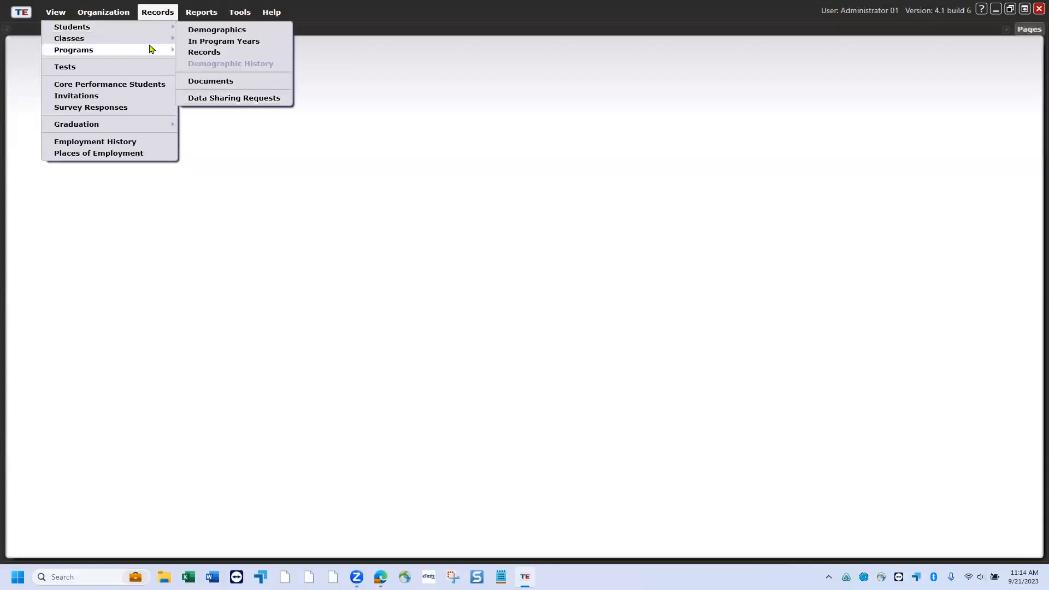
- Show the Classes submenu with its Enrollments, Records, Cancellations and Requests options
{"action": "mouse_move", "coordinate": [142, 38]}
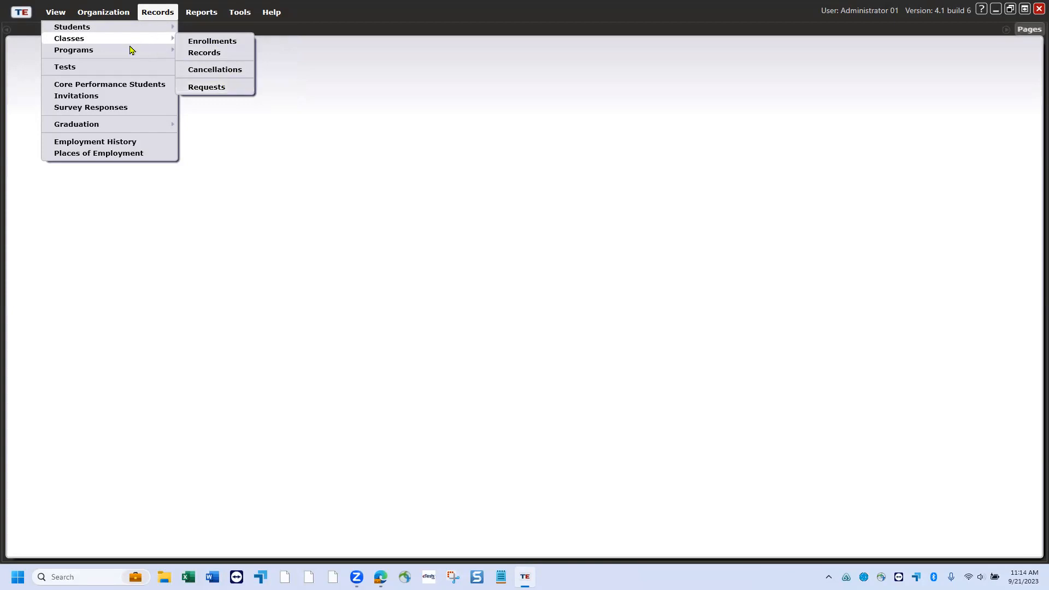
{"action": "mouse_move", "coordinate": [116, 52]}
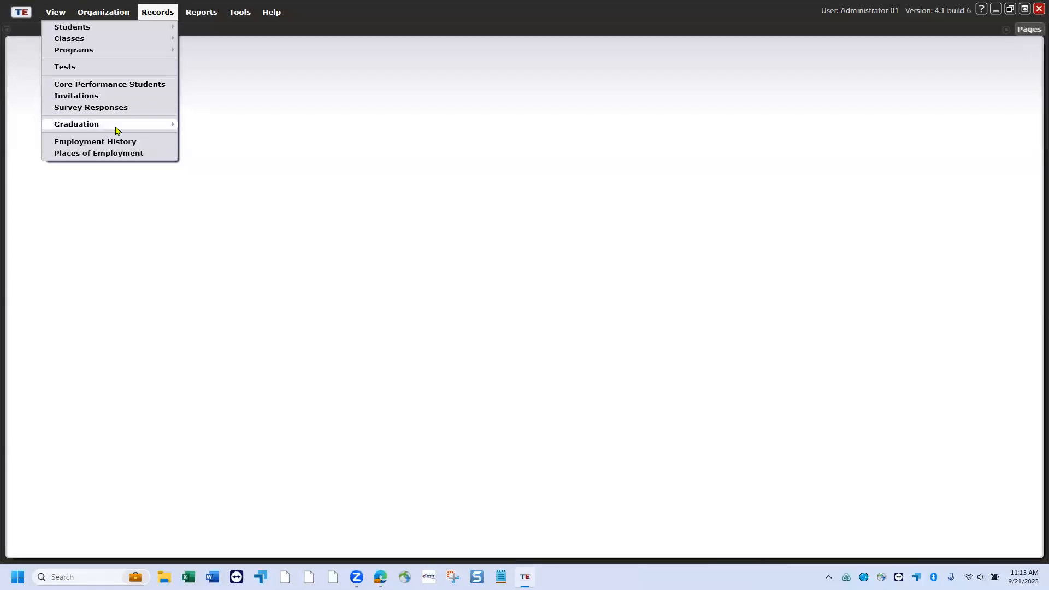
{"action": "mouse_move", "coordinate": [117, 131]}
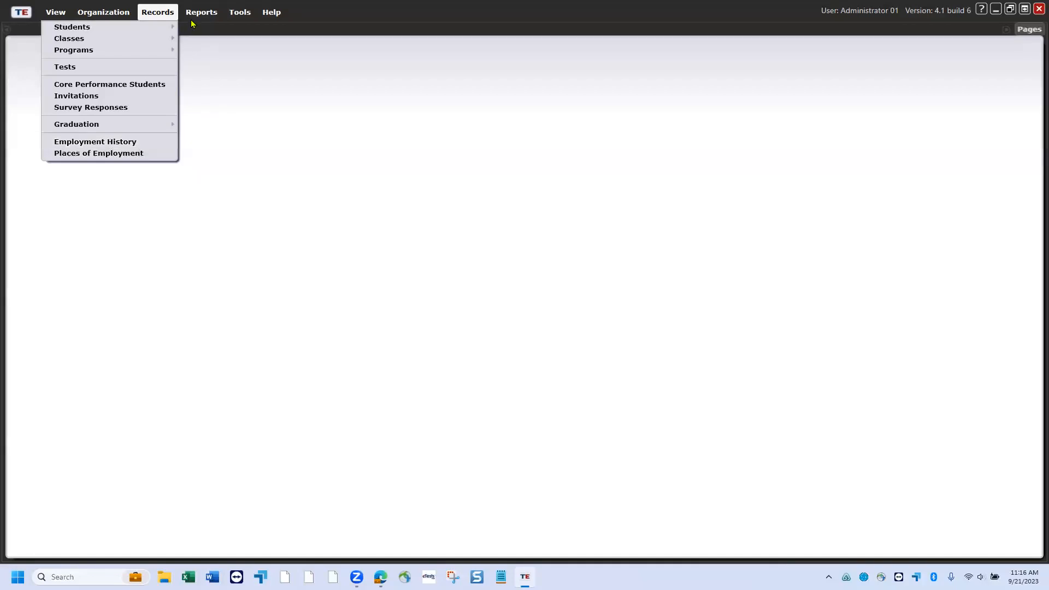
- Display the CASAS eTests reports, such as Personal Score Report, from the Reports menu
{"action": "mouse_move", "coordinate": [196, 17]}
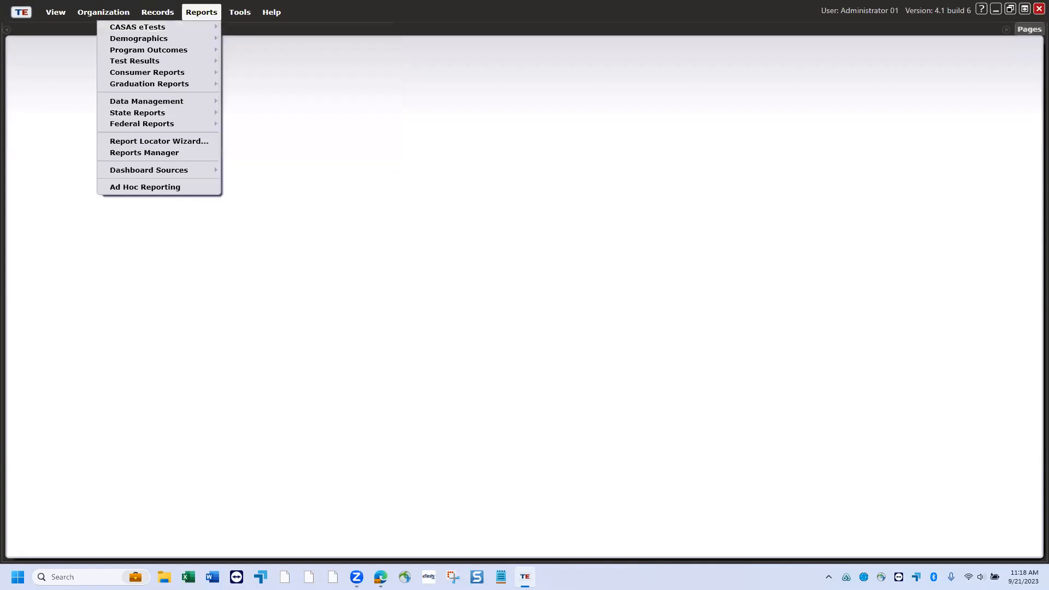
- Return from Edge and reveal the CASAS eTests reports, including Next Assigned Test and Personal Score Report
{"action": "key", "text": "alt+Tab"}
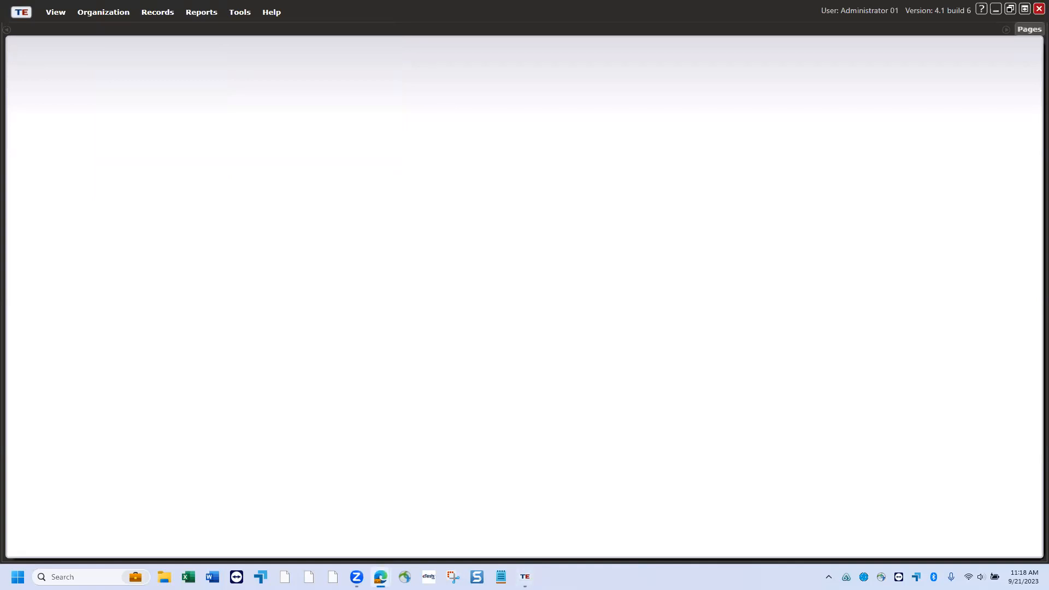
{"action": "left_click", "coordinate": [209, 17]}
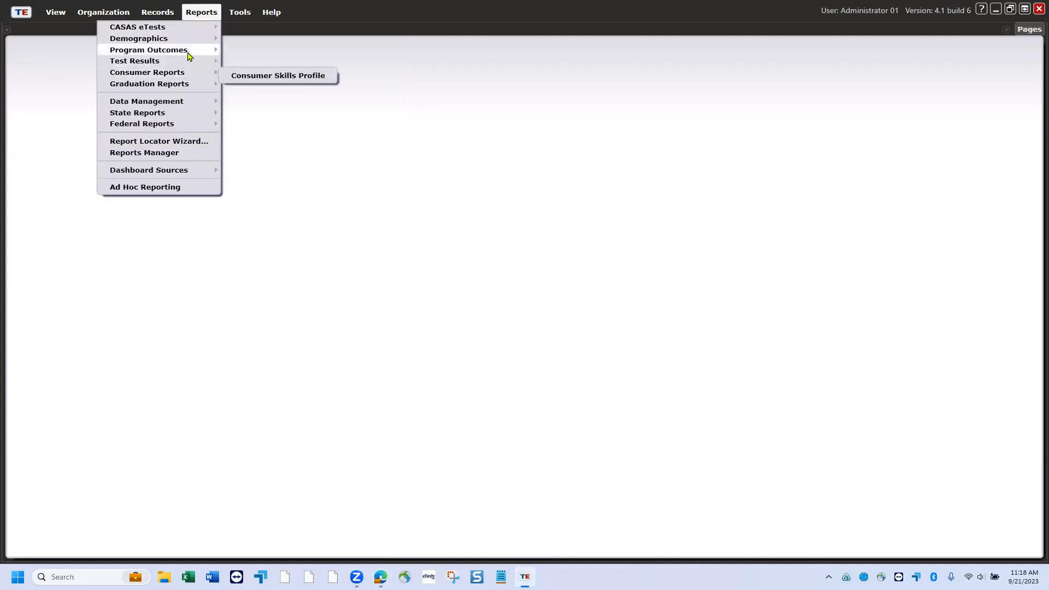
{"action": "mouse_move", "coordinate": [188, 55]}
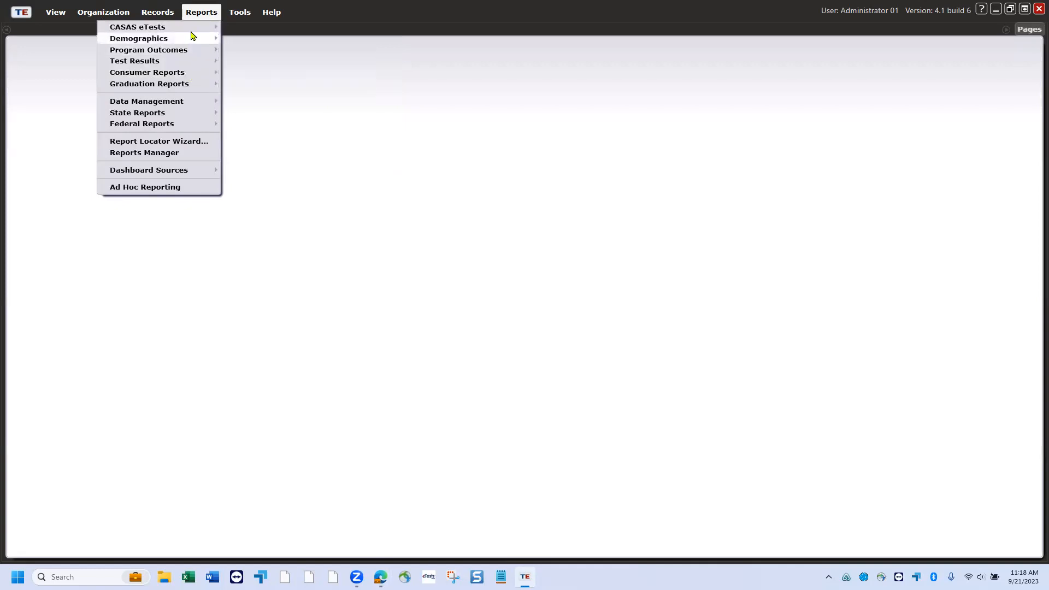
{"action": "mouse_move", "coordinate": [192, 30]}
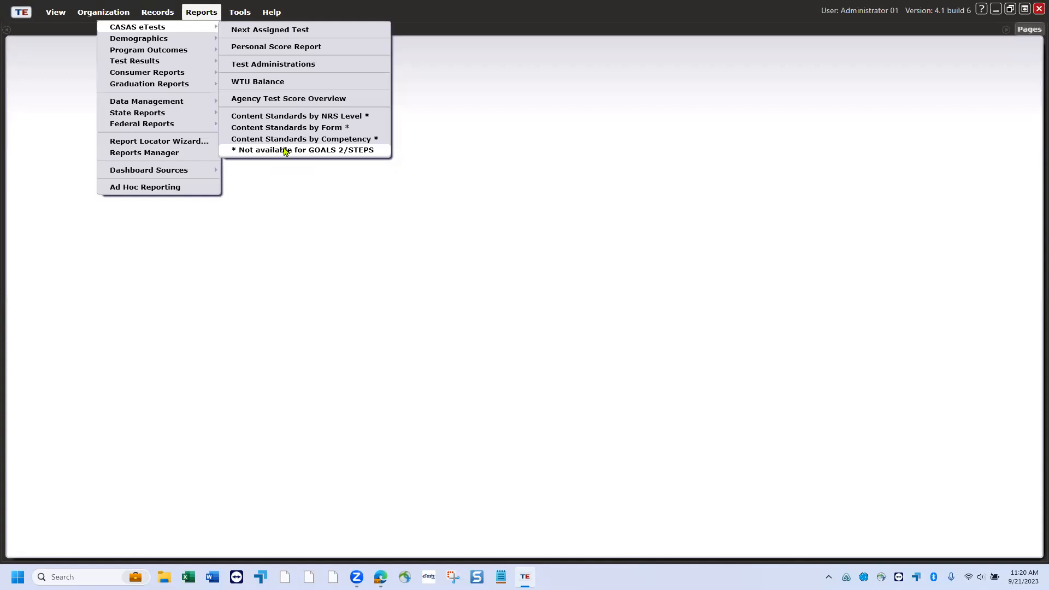
- List the Demographics reports: Demographic Detail, Total Student Hours, Class Enrollment and Monthly Attendance
{"action": "mouse_move", "coordinate": [167, 41]}
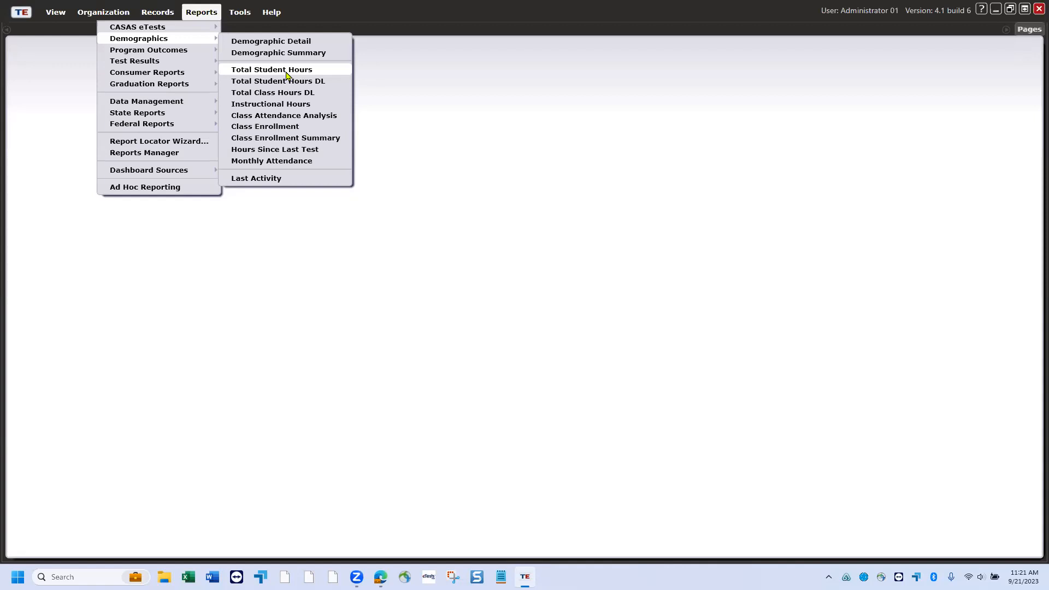
{"action": "left_click", "coordinate": [286, 73]}
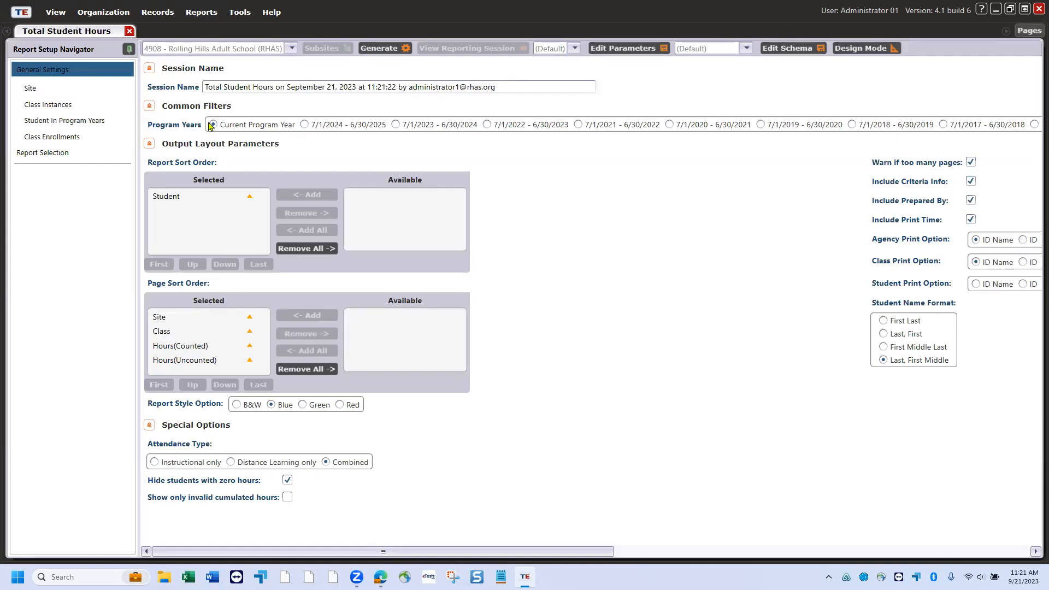
{"action": "left_click", "coordinate": [411, 127]}
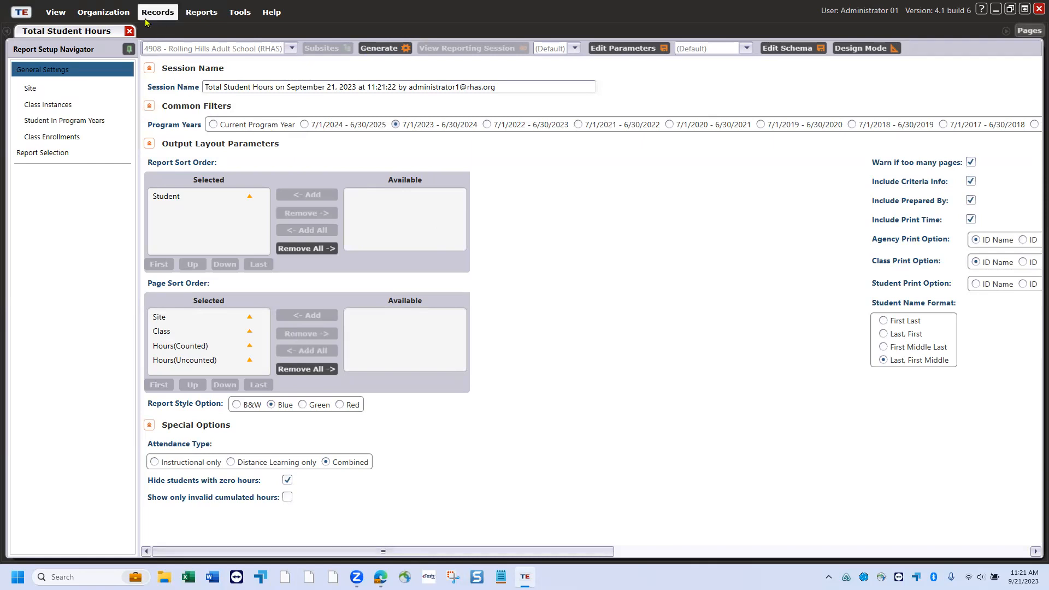
{"action": "left_click", "coordinate": [130, 31]}
- Reopen the Reports menu, review Program Outcomes, then show Test Results groups like Skills Profile and Learning Gains
{"action": "left_click", "coordinate": [202, 12]}
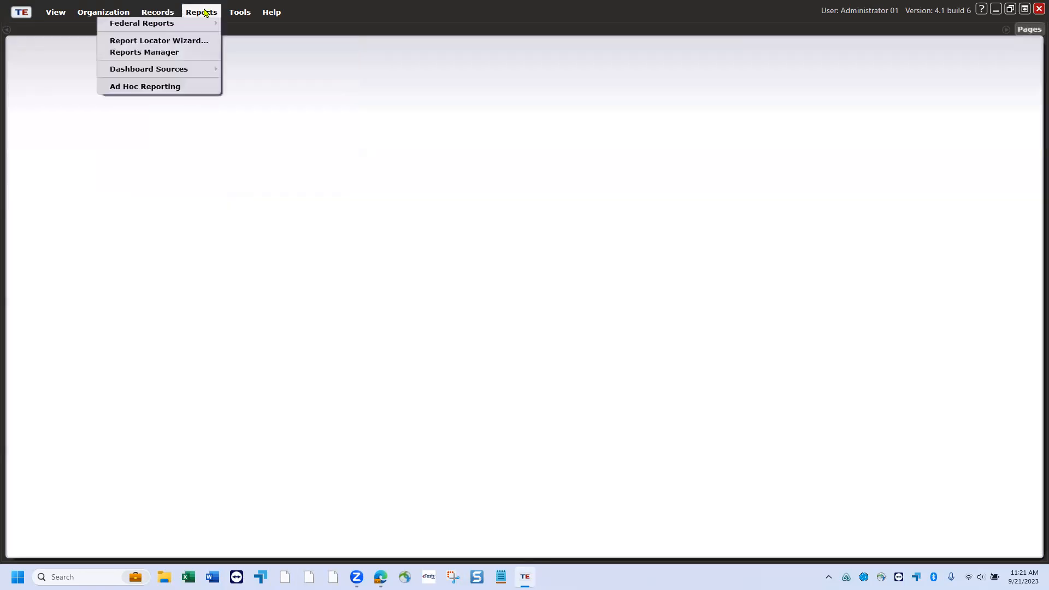
{"action": "mouse_move", "coordinate": [191, 43]}
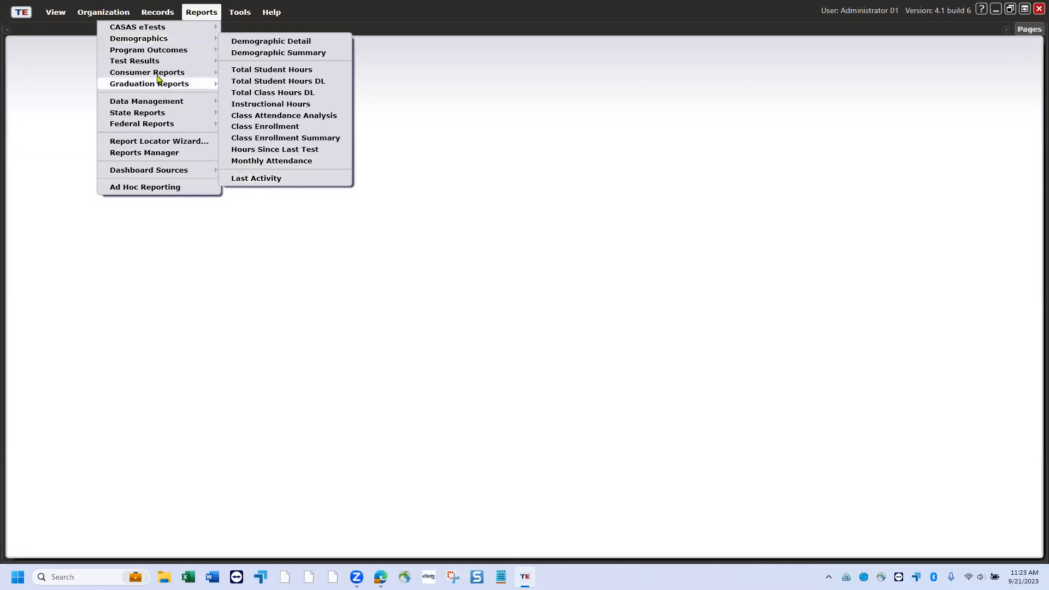
{"action": "mouse_move", "coordinate": [162, 54]}
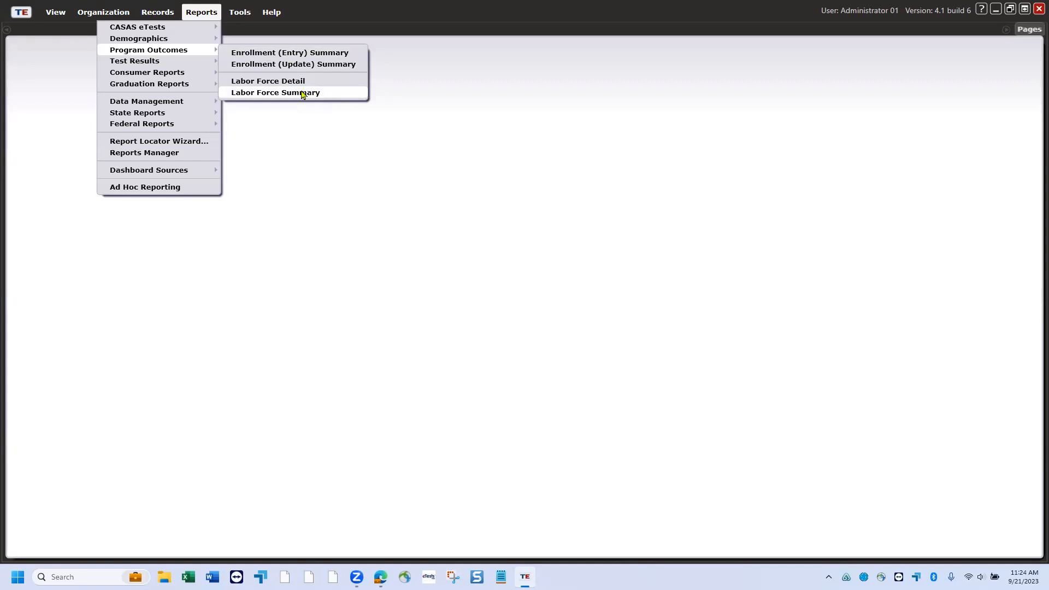
{"action": "mouse_move", "coordinate": [157, 64]}
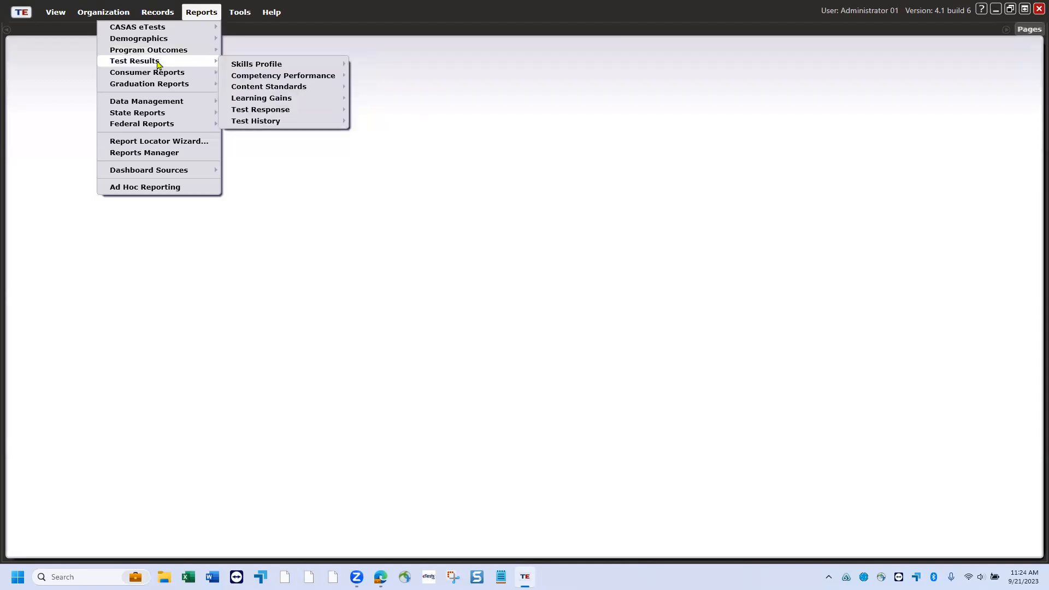
- Show the Competency Performance reports, from Student Competency Area to Competency Performance Summary
{"action": "mouse_move", "coordinate": [263, 65]}
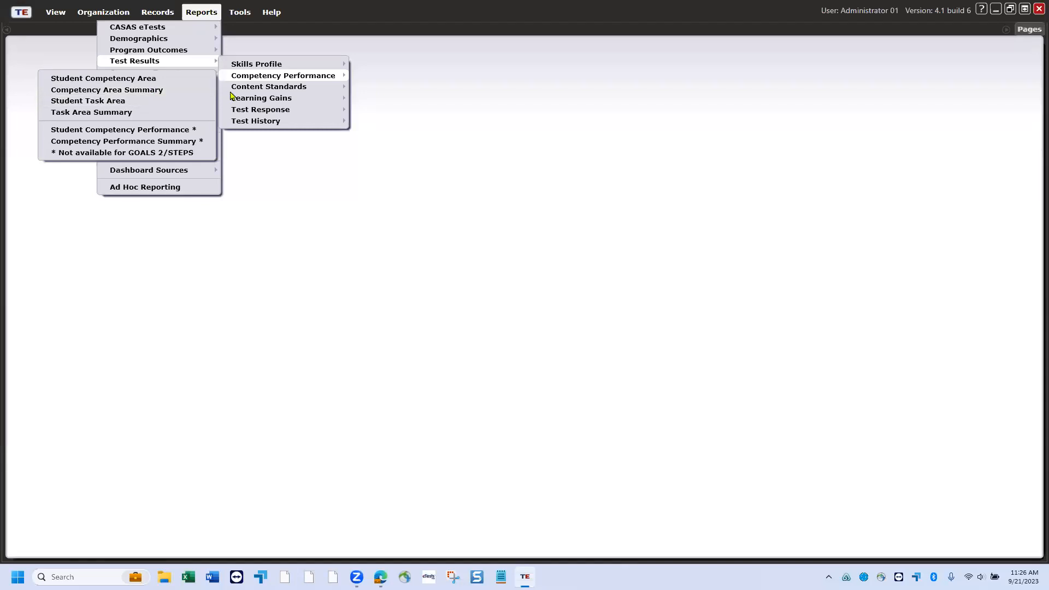
- Show the Test Response group, offering only Class Profile, unavailable for GOALS 2/STEPS
{"action": "mouse_move", "coordinate": [240, 91]}
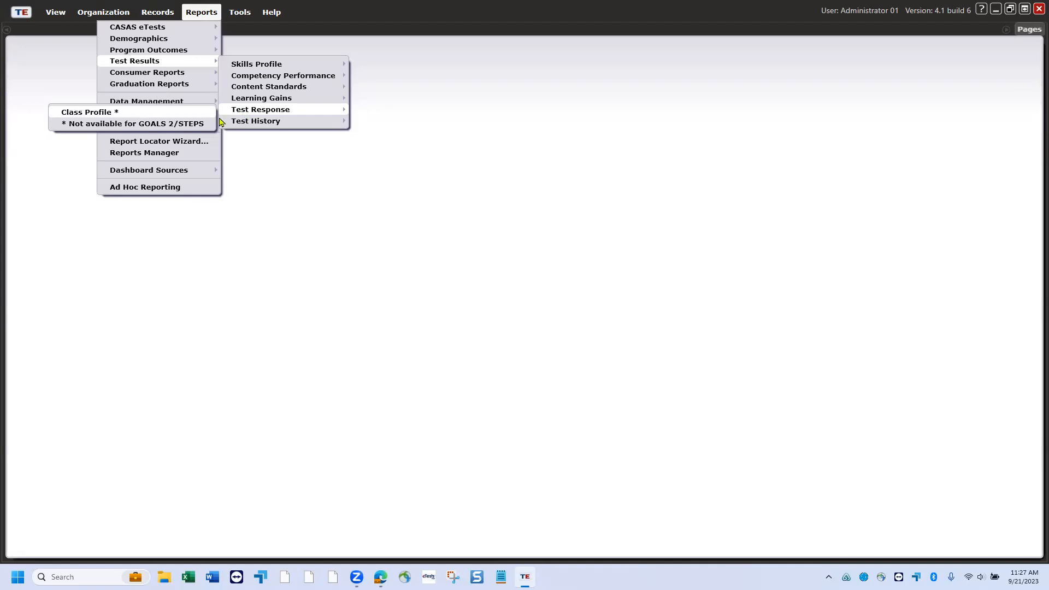
- Review the Test History reports, then show Consumer Reports with its single Consumer Skills Profile
{"action": "mouse_move", "coordinate": [252, 128]}
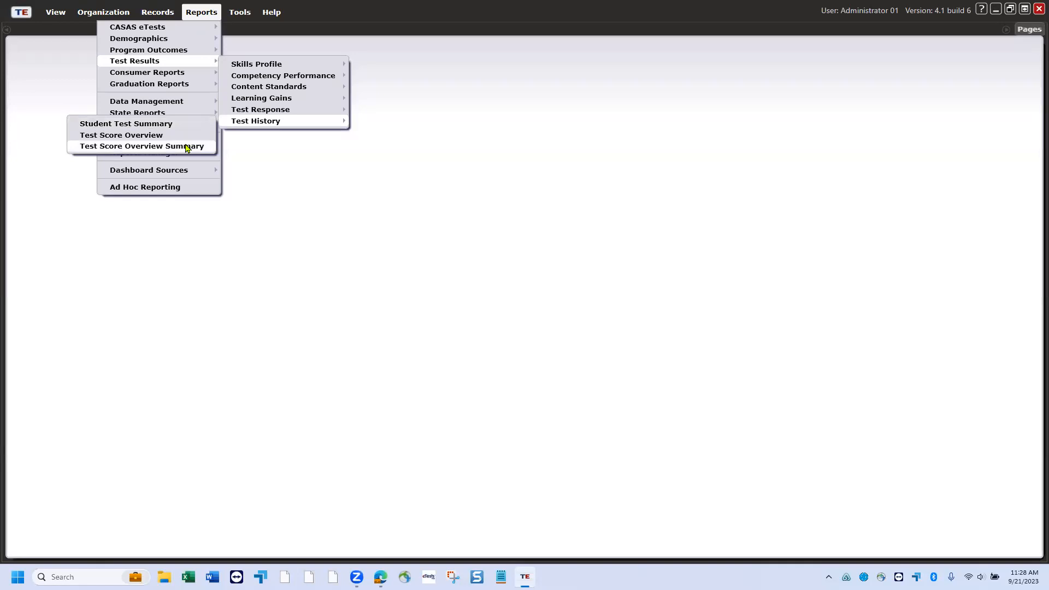
{"action": "mouse_move", "coordinate": [154, 76]}
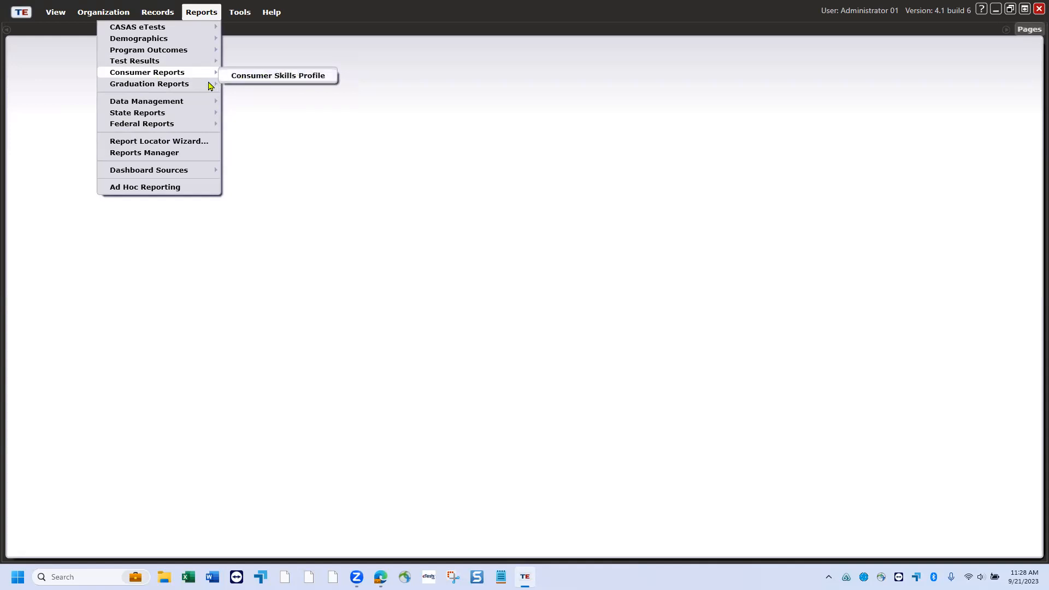
- Browse the Data Management reports, then show State Reports with California and Static Statewide Reports
{"action": "mouse_move", "coordinate": [198, 89]}
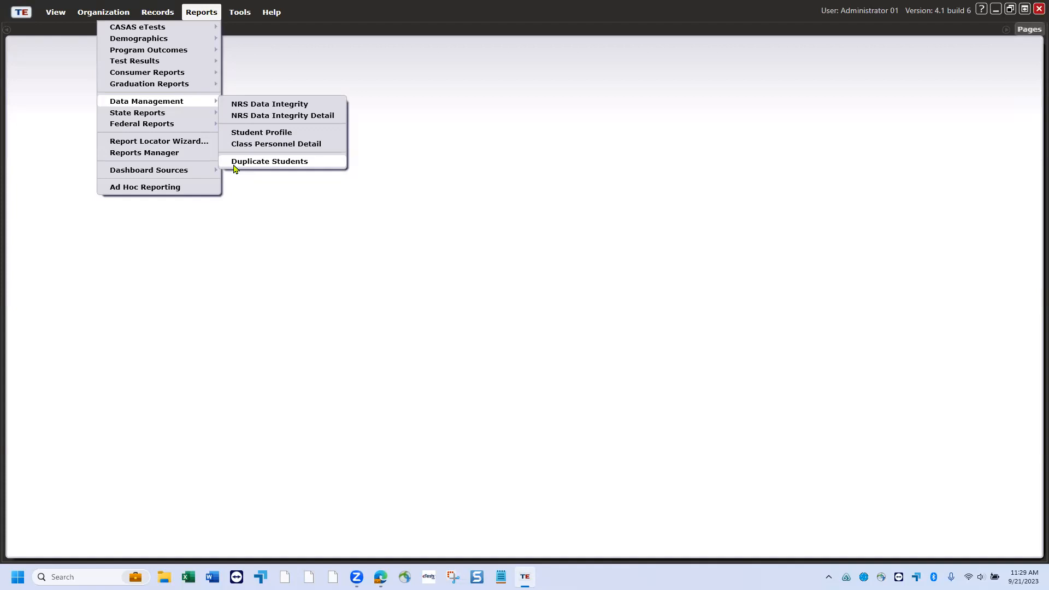
{"action": "mouse_move", "coordinate": [182, 117]}
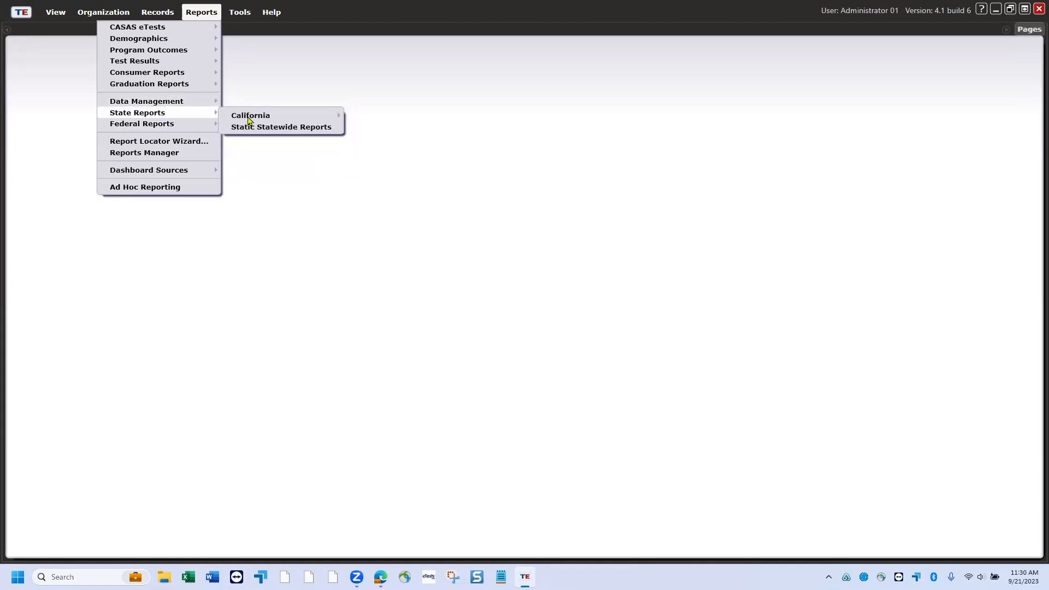
{"action": "mouse_move", "coordinate": [259, 119]}
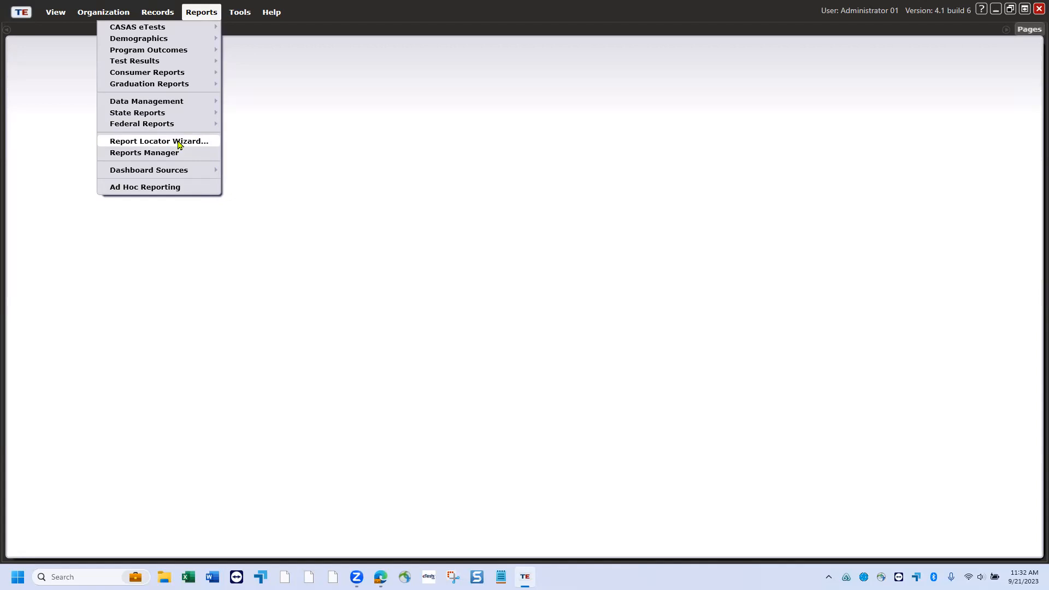
- Open the Report Locator Wizard and filter reports by keyword 'test' after trying 'atten'
{"action": "left_click", "coordinate": [178, 144]}
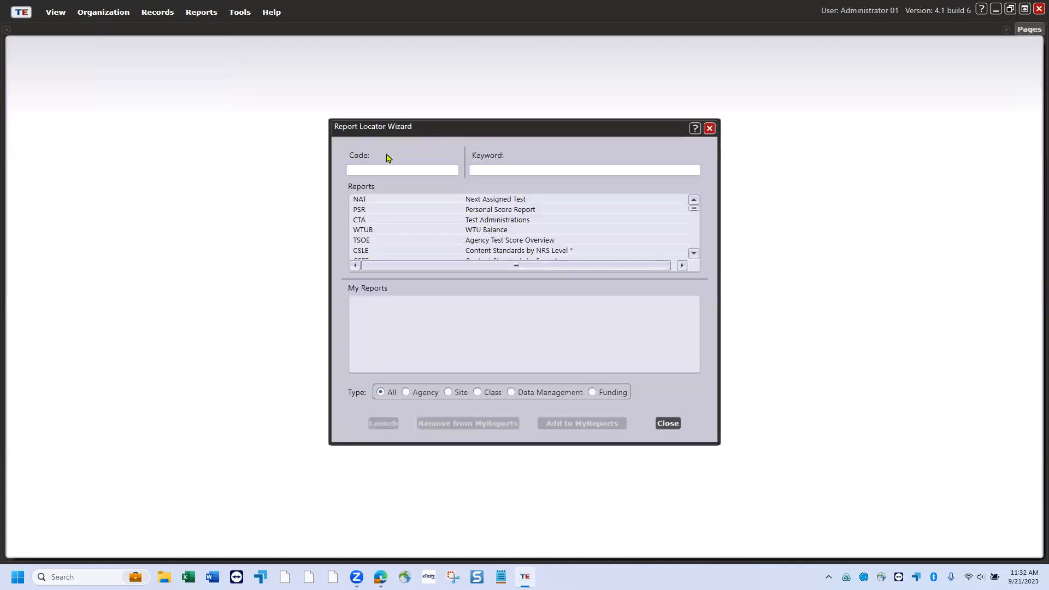
{"action": "left_click", "coordinate": [484, 173]}
{"action": "type", "text": "atten"}
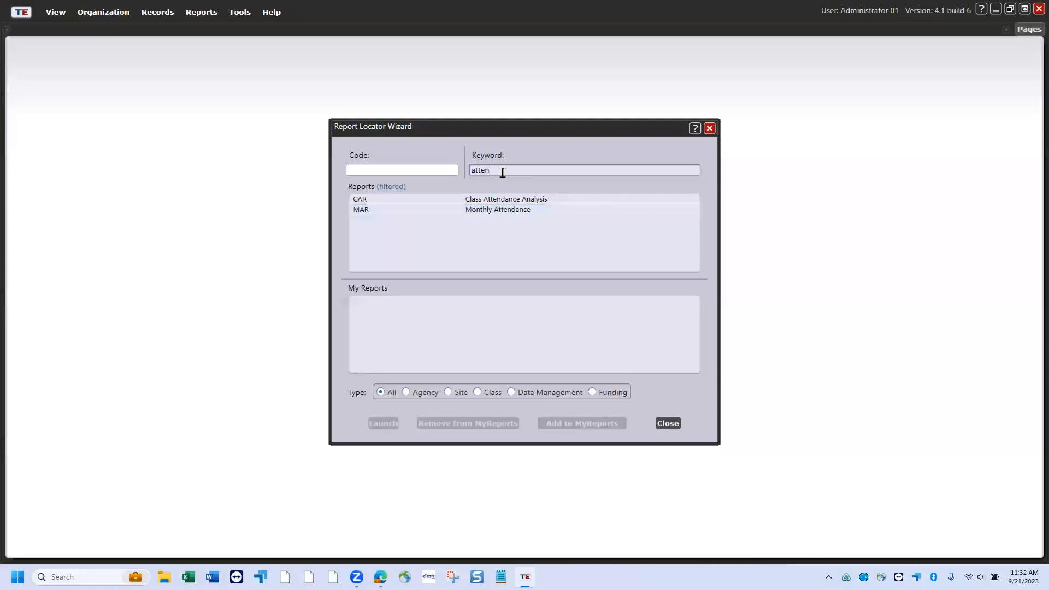
{"action": "key", "text": "BackSpace"}
{"action": "key", "text": "BackSpace"}
{"action": "key", "text": "BackSpace"}
{"action": "key", "text": "BackSpace"}
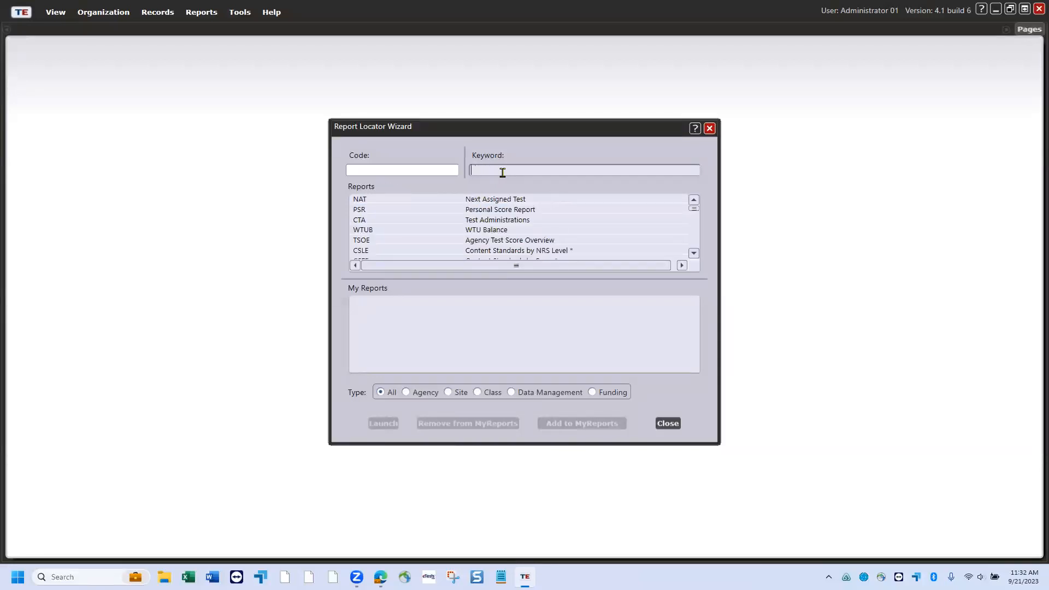
{"action": "type", "text": "test"}
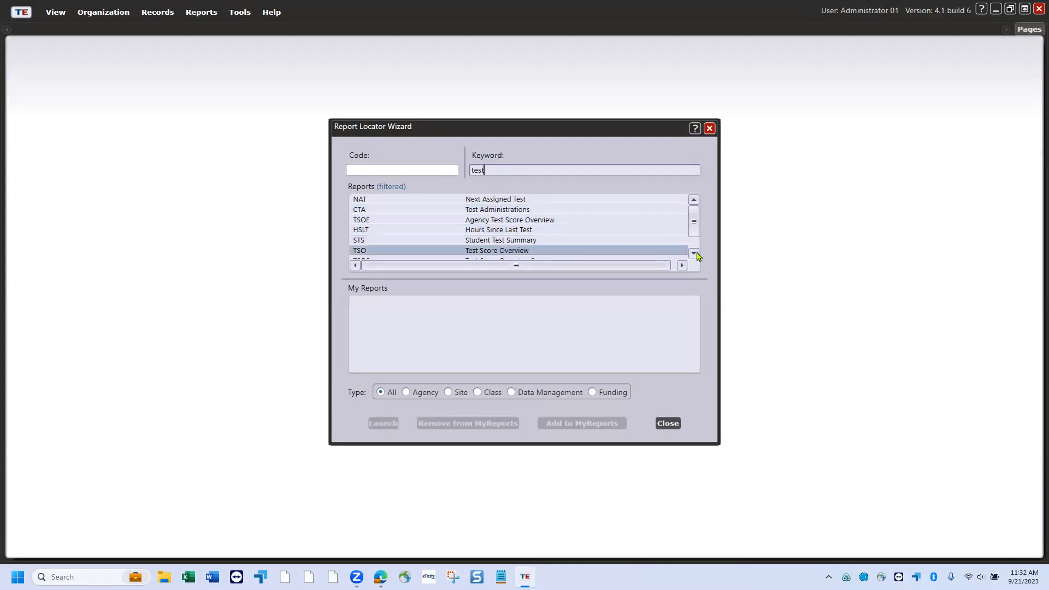
- Pick the TSOS (Test Score Overview Summary) report, close the Report Locator Wizard, and reopen the Reports menu
{"action": "left_click", "coordinate": [694, 253]}
{"action": "left_click", "coordinate": [694, 252]}
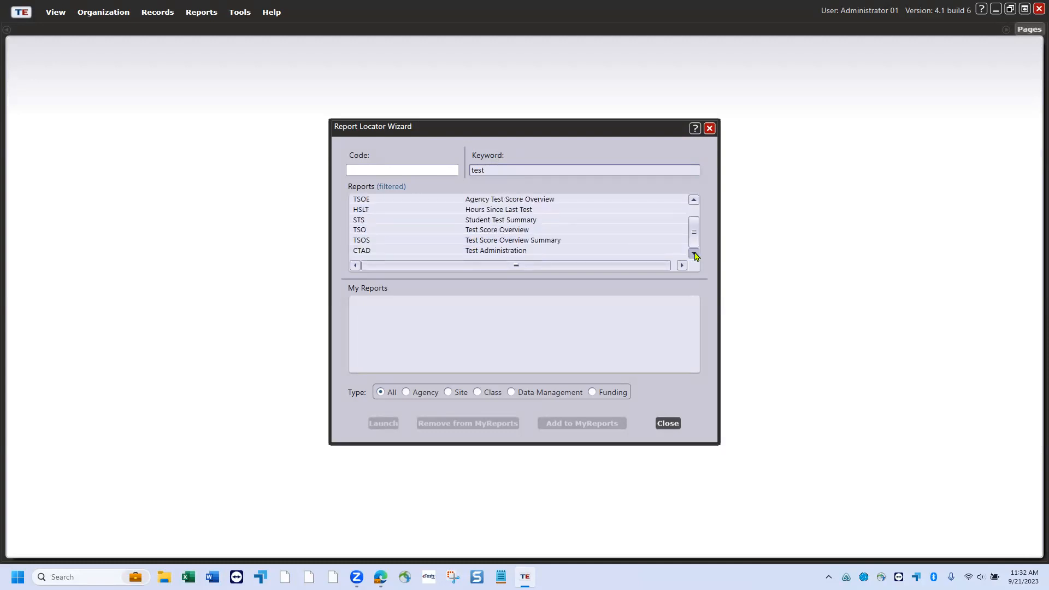
{"action": "left_click", "coordinate": [536, 242]}
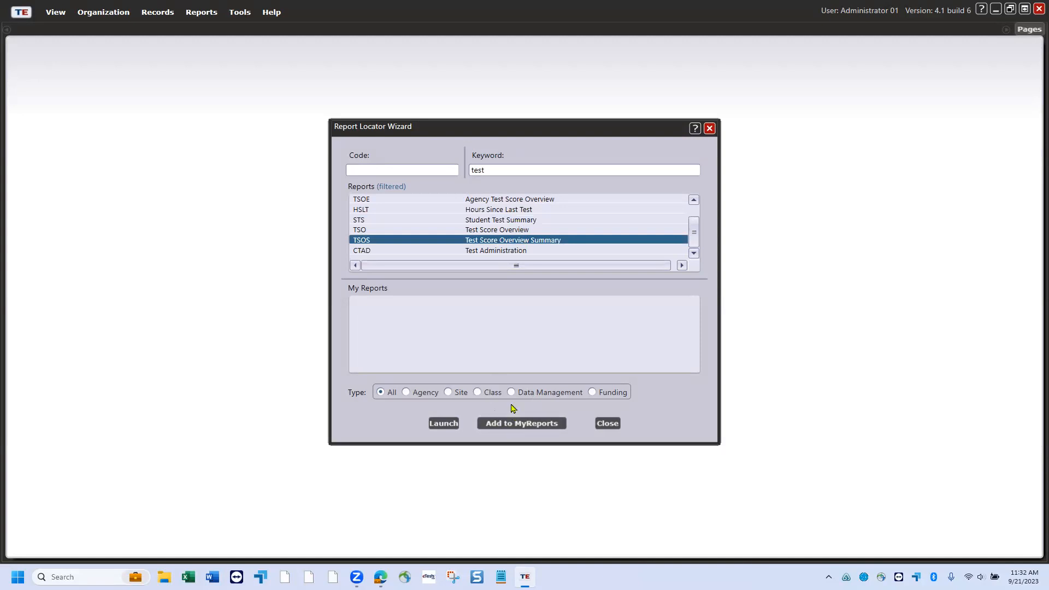
{"action": "left_click", "coordinate": [607, 424]}
{"action": "left_click", "coordinate": [210, 14]}
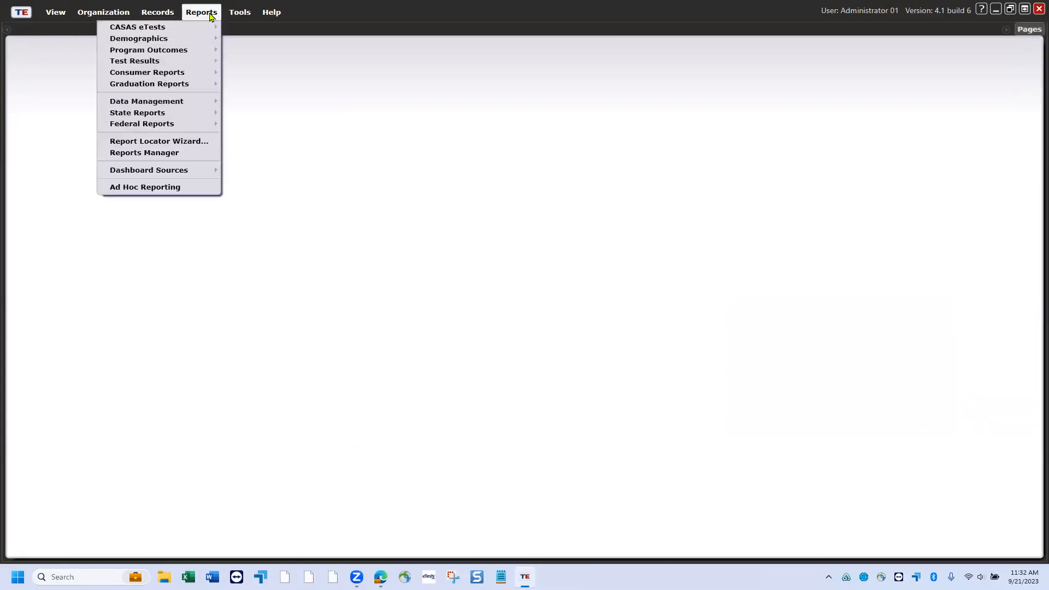
{"action": "mouse_move", "coordinate": [192, 171]}
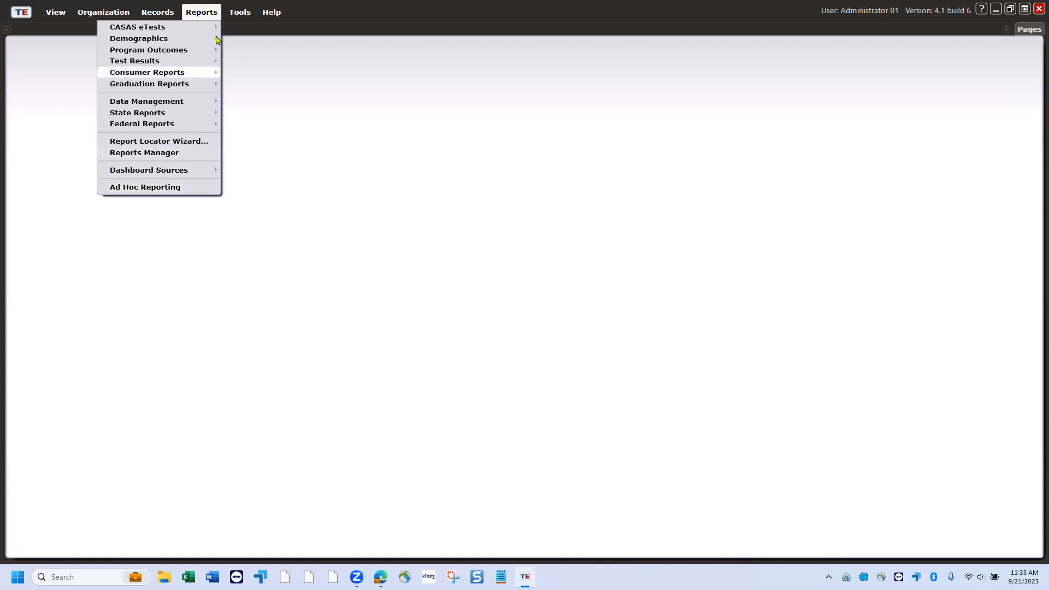
{"action": "left_click", "coordinate": [238, 14]}
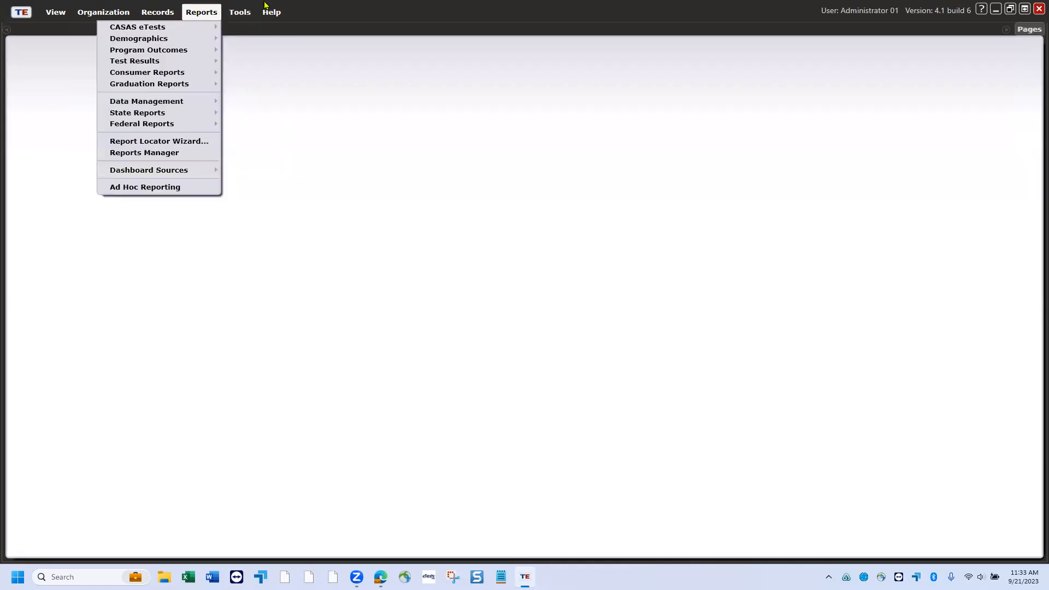
{"action": "mouse_move", "coordinate": [203, 13]}
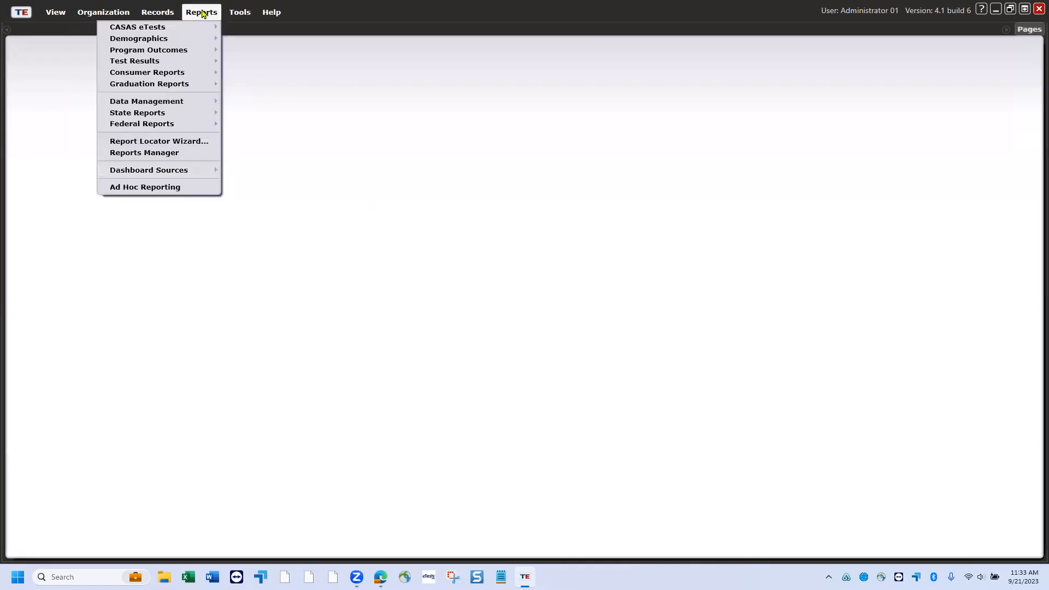
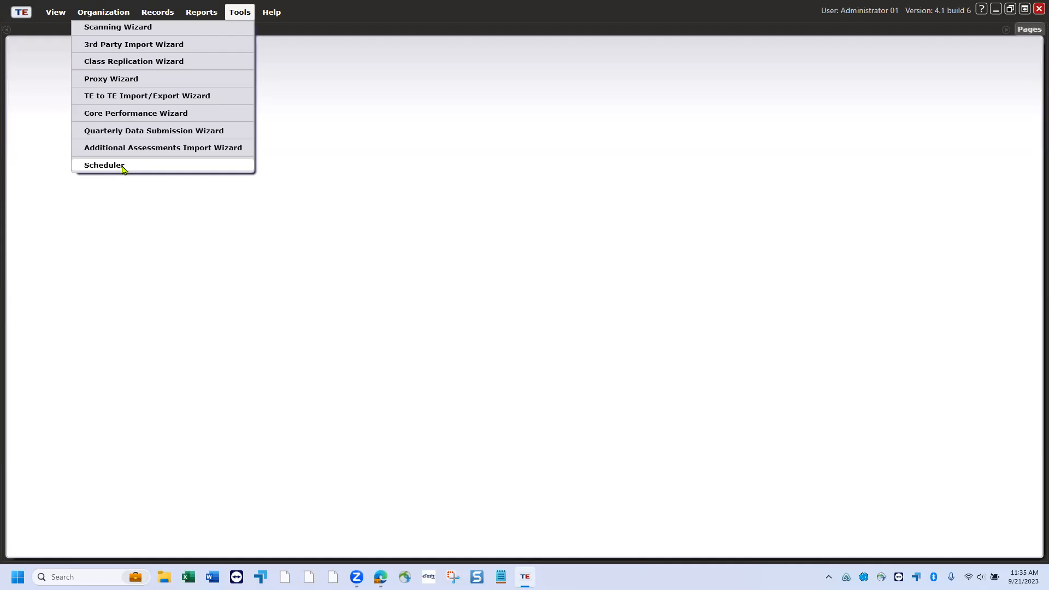
- Dismiss the Tools menu and open the Rolling Hills Adult School student demographics list
{"action": "left_click", "coordinate": [306, 90]}
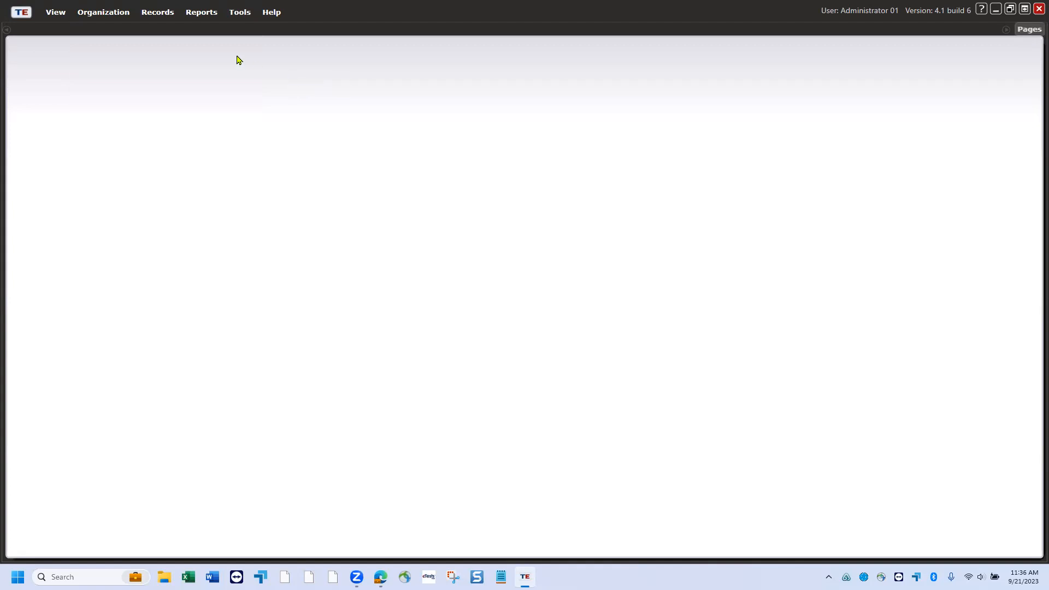
{"action": "left_click", "coordinate": [161, 16]}
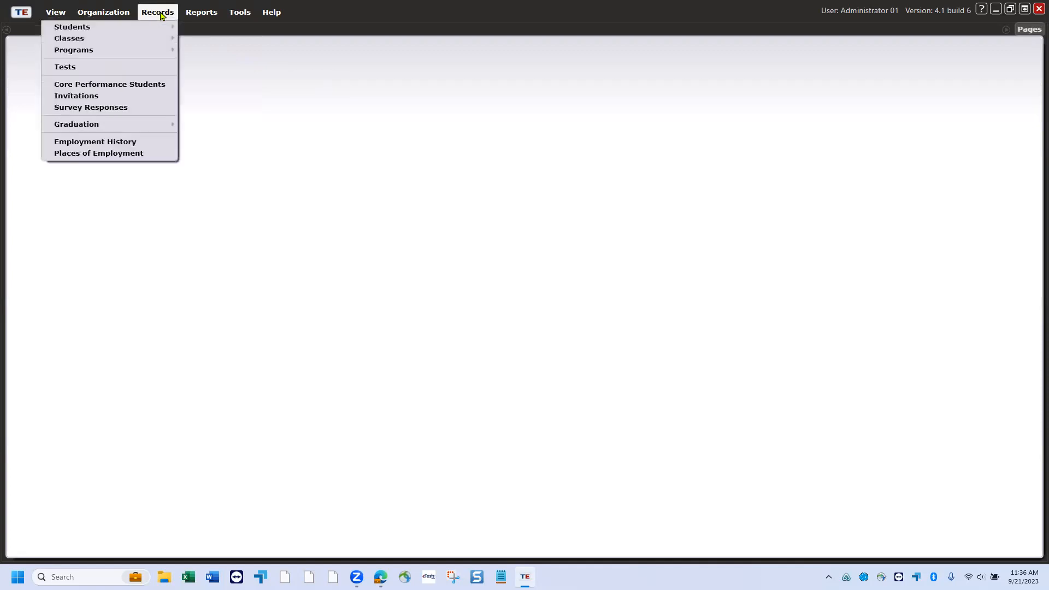
{"action": "mouse_move", "coordinate": [157, 28]}
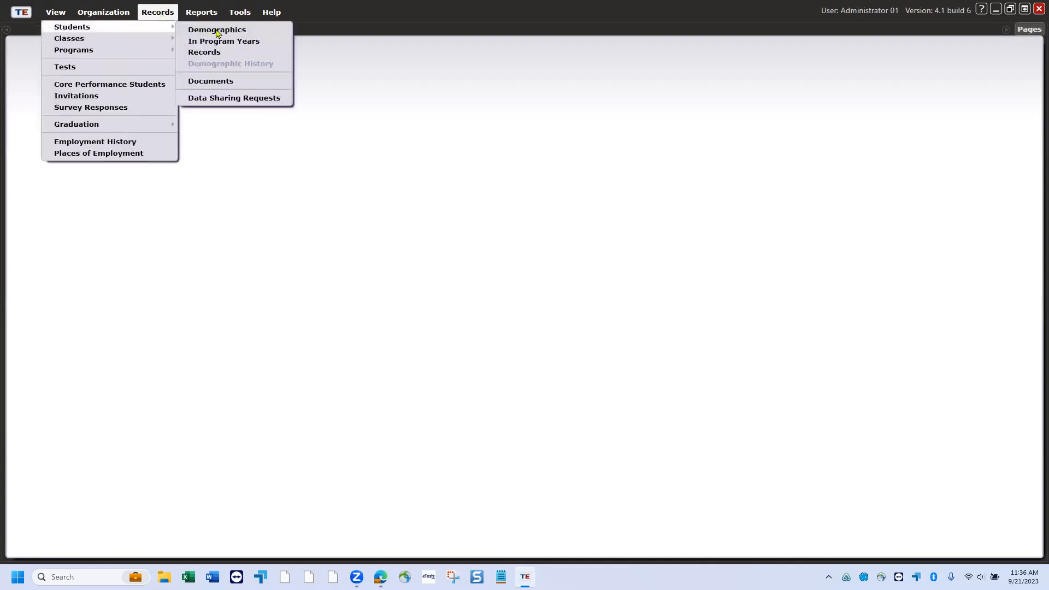
{"action": "left_click", "coordinate": [219, 34]}
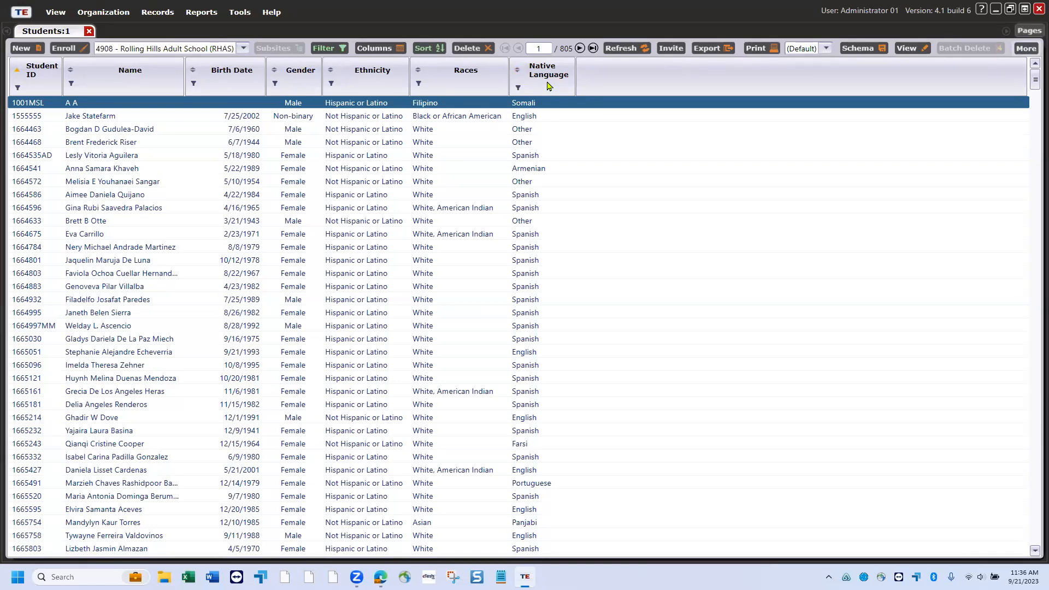
- Hide the Native Language column, show a Phone column, and widen it for full numbers
{"action": "right_click", "coordinate": [548, 85]}
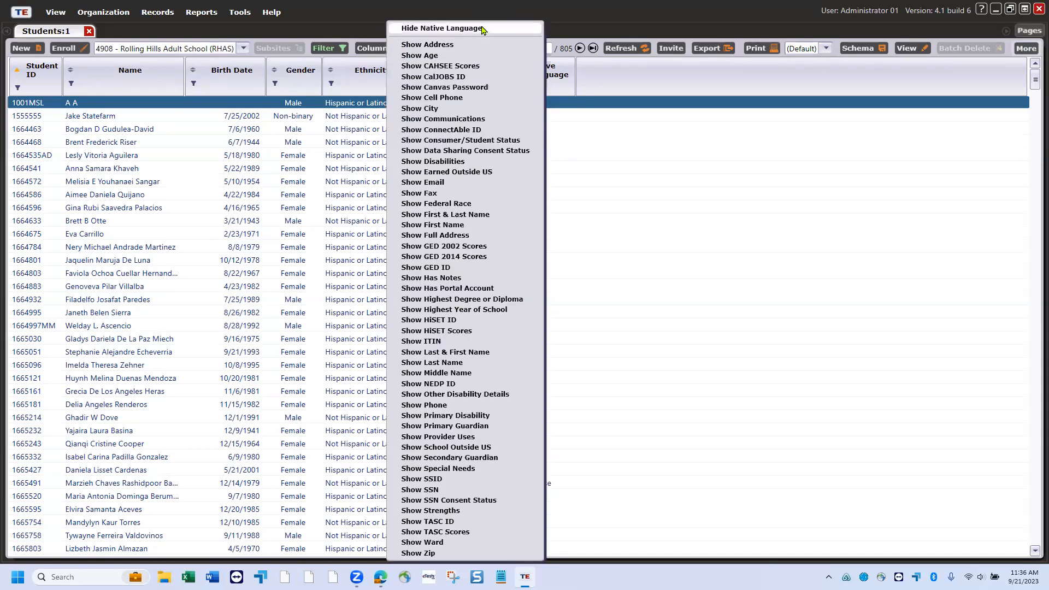
{"action": "left_click", "coordinate": [483, 30]}
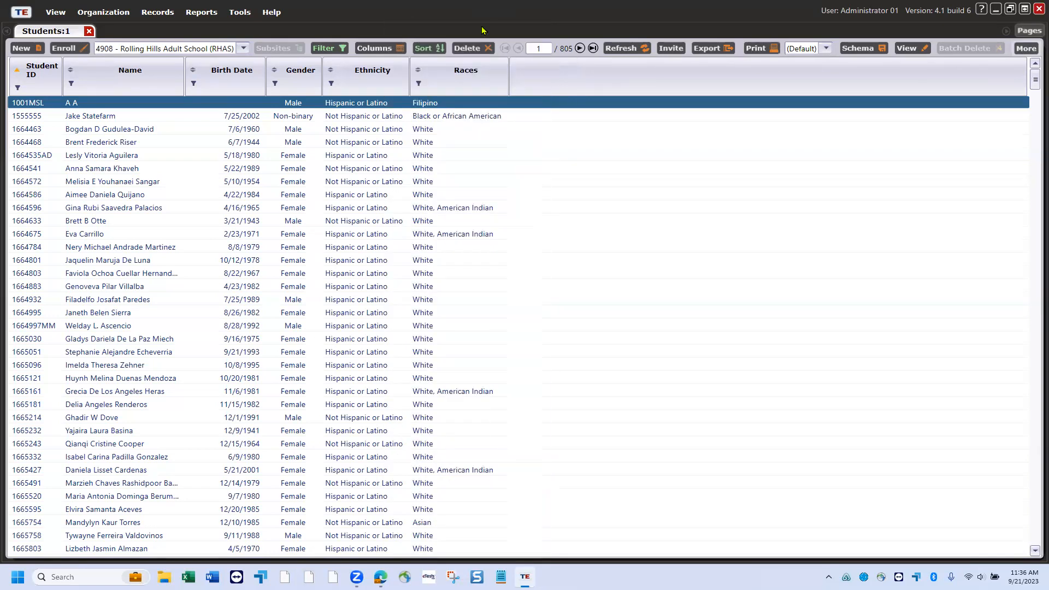
{"action": "right_click", "coordinate": [535, 82]}
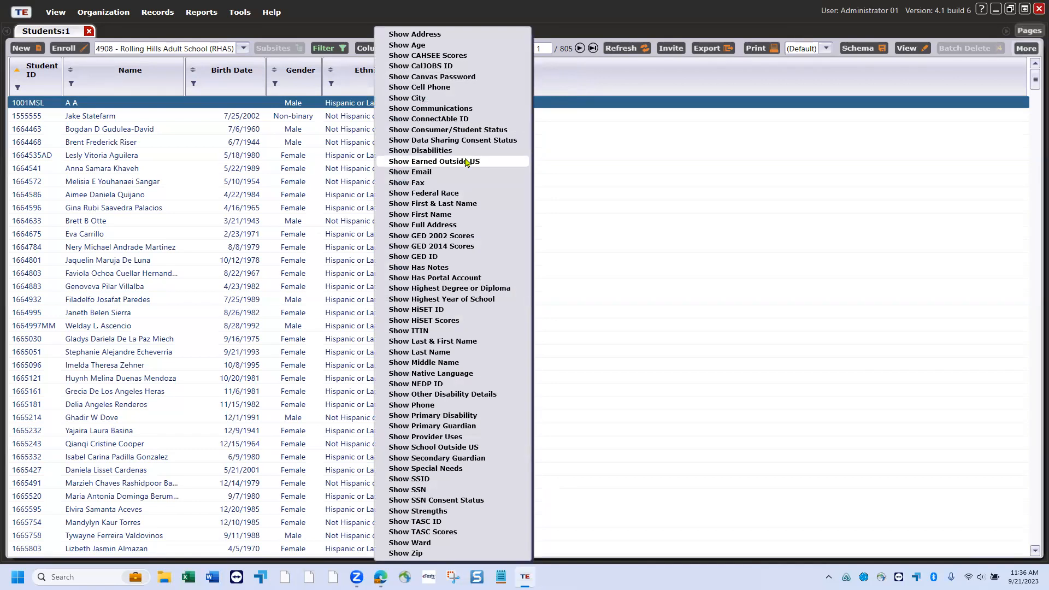
{"action": "left_click", "coordinate": [418, 404]}
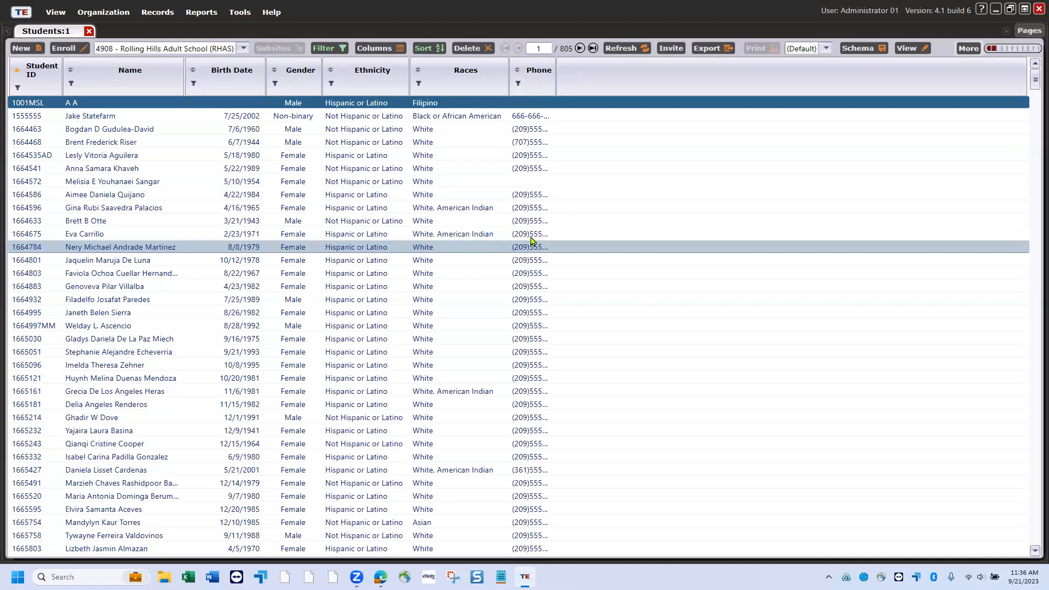
{"action": "left_click_drag", "start_coordinate": [556, 79], "coordinate": [631, 77]}
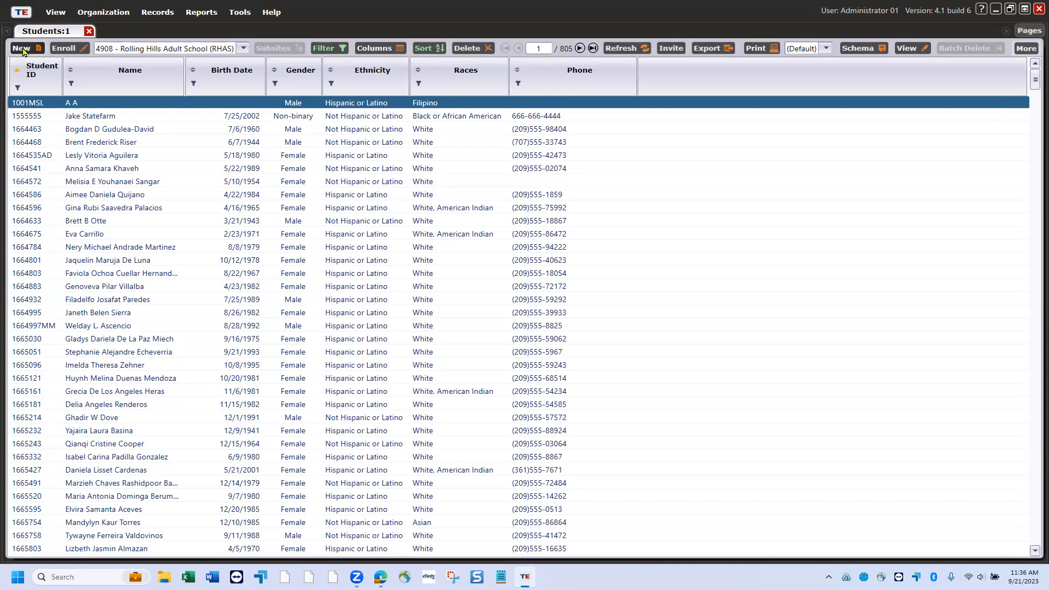
- Create student 'Test' with first and last name, Female, born 10/10/1989, then save and close
{"action": "left_click", "coordinate": [23, 52]}
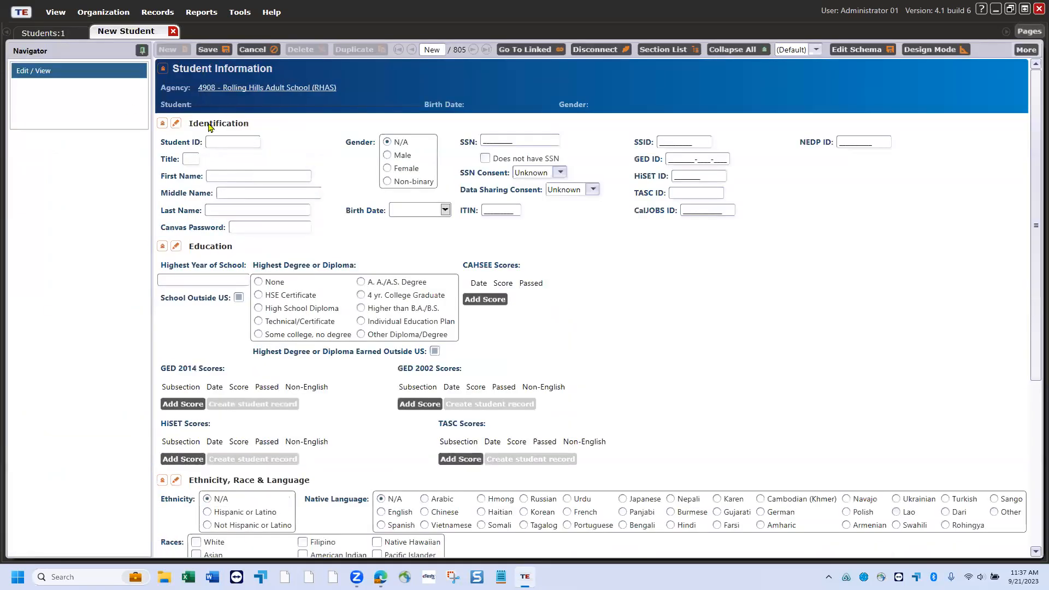
{"action": "left_click", "coordinate": [240, 140]}
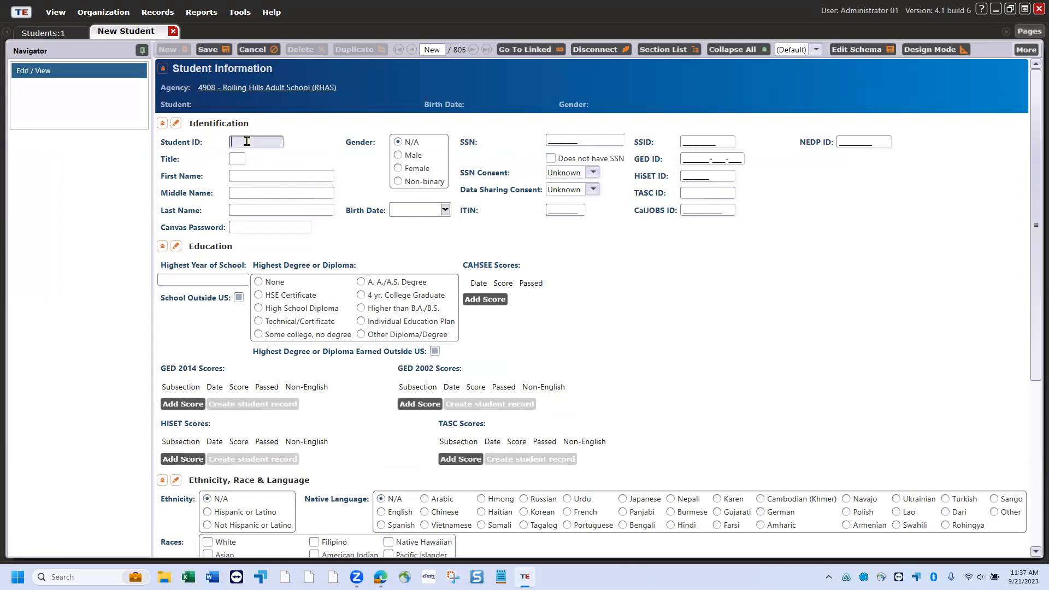
{"action": "type", "text": "Test"}
{"action": "left_click", "coordinate": [243, 174]}
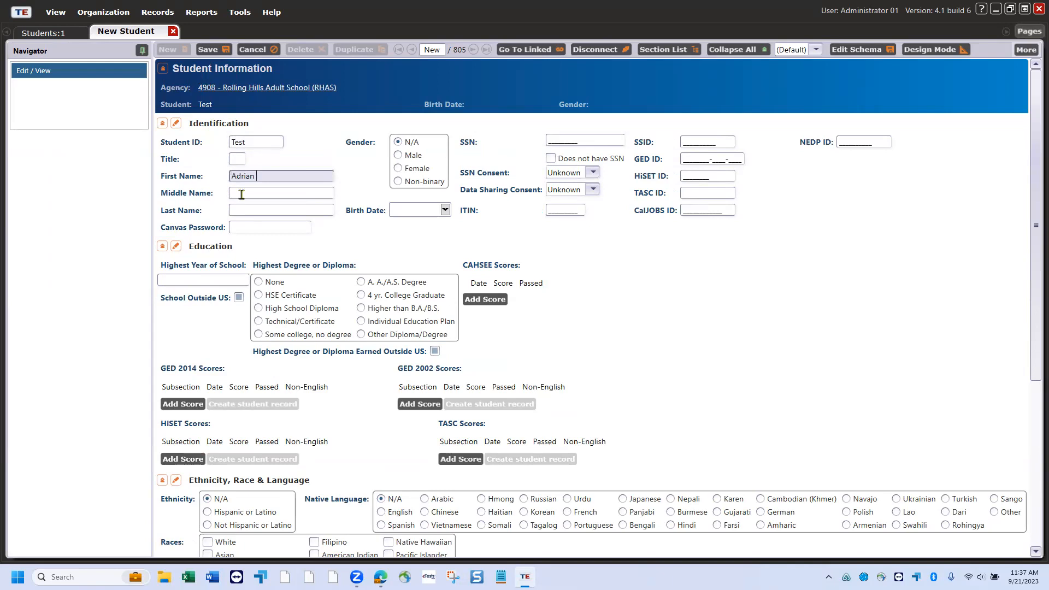
{"action": "left_click", "coordinate": [251, 209]}
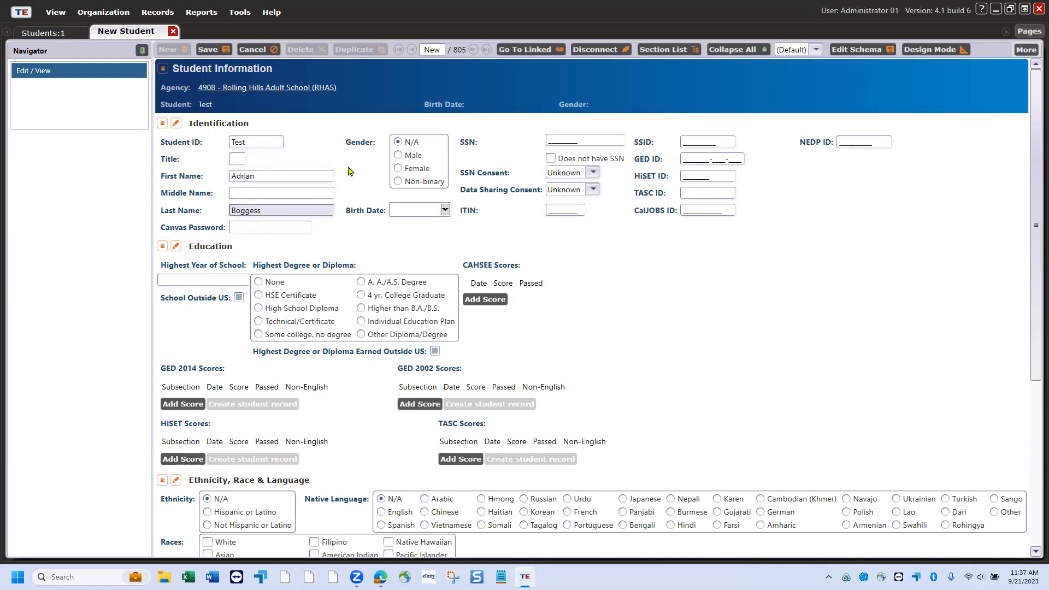
{"action": "left_click", "coordinate": [397, 168]}
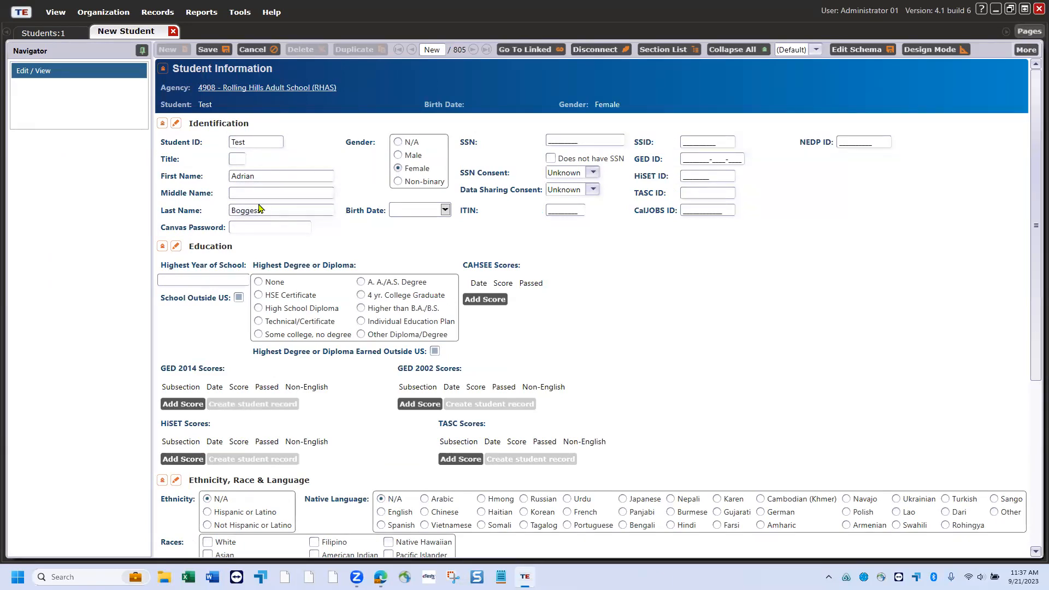
{"action": "left_click", "coordinate": [399, 206]}
{"action": "type", "text": "10/"}
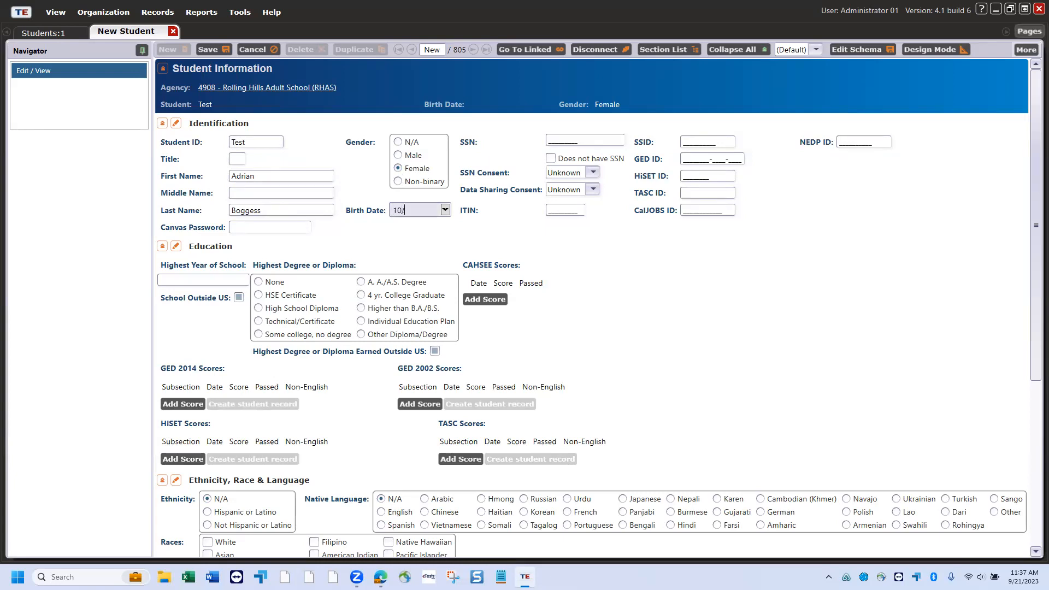
{"action": "type", "text": "10/1989"}
{"action": "left_click", "coordinate": [213, 48]}
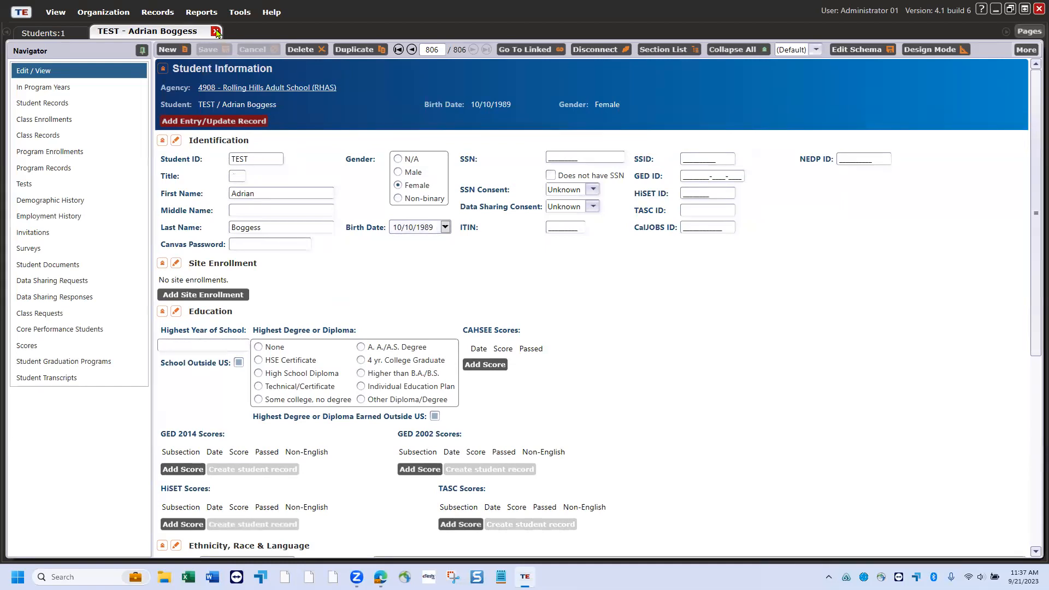
{"action": "left_click", "coordinate": [216, 31]}
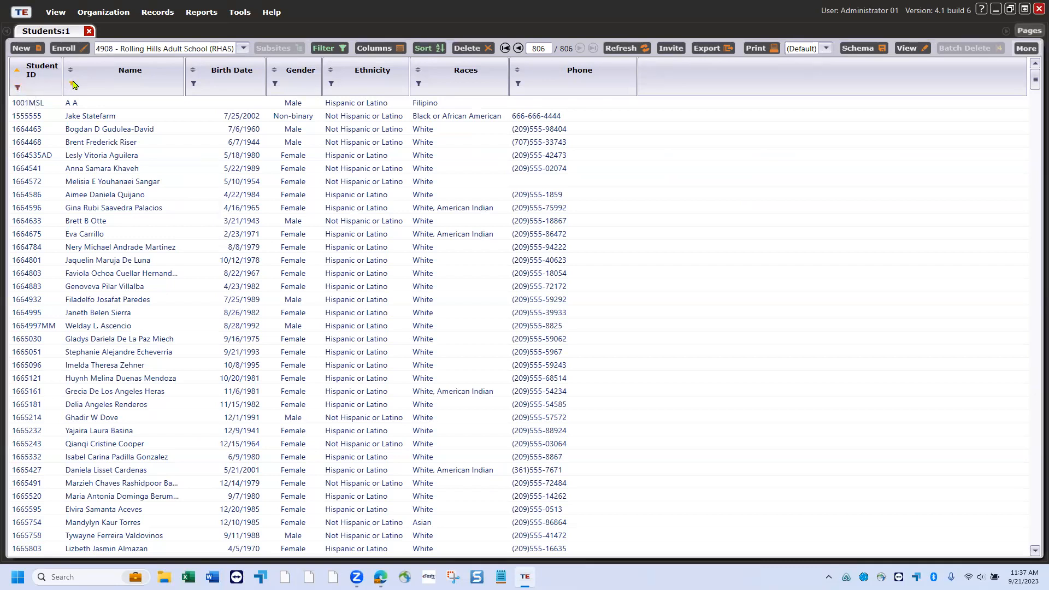
- Filter the Student ID column to values containing 'test', which shows no students
{"action": "left_click", "coordinate": [16, 87]}
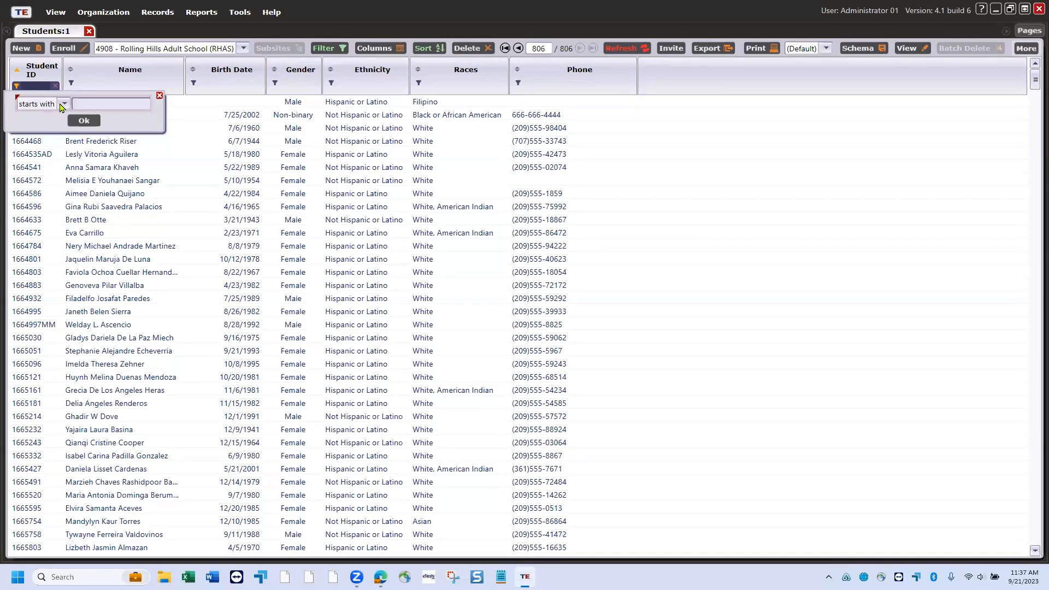
{"action": "left_click", "coordinate": [62, 106]}
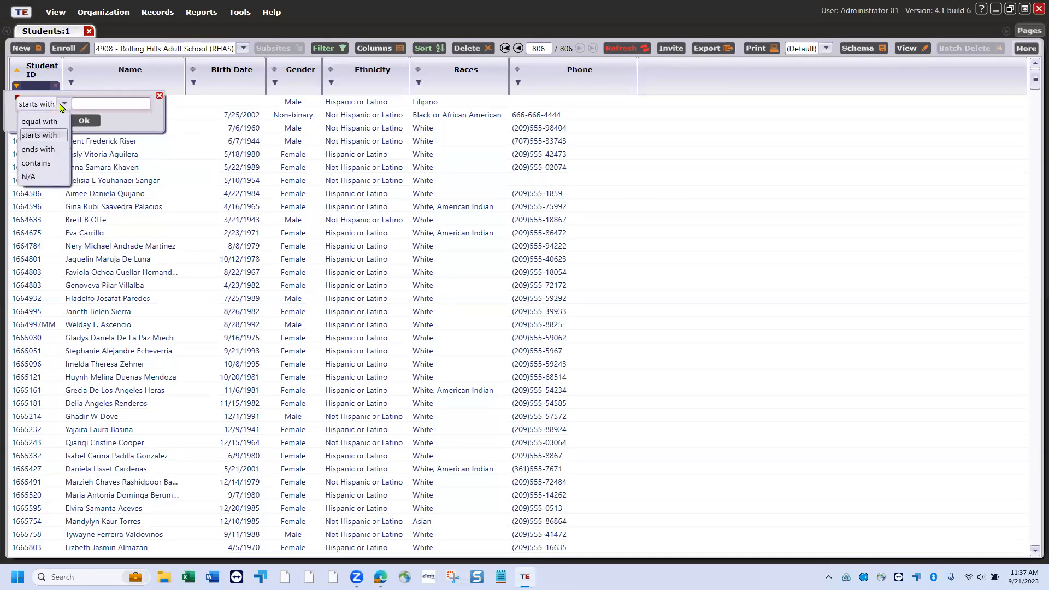
{"action": "left_click", "coordinate": [46, 163]}
{"action": "left_click", "coordinate": [85, 101]}
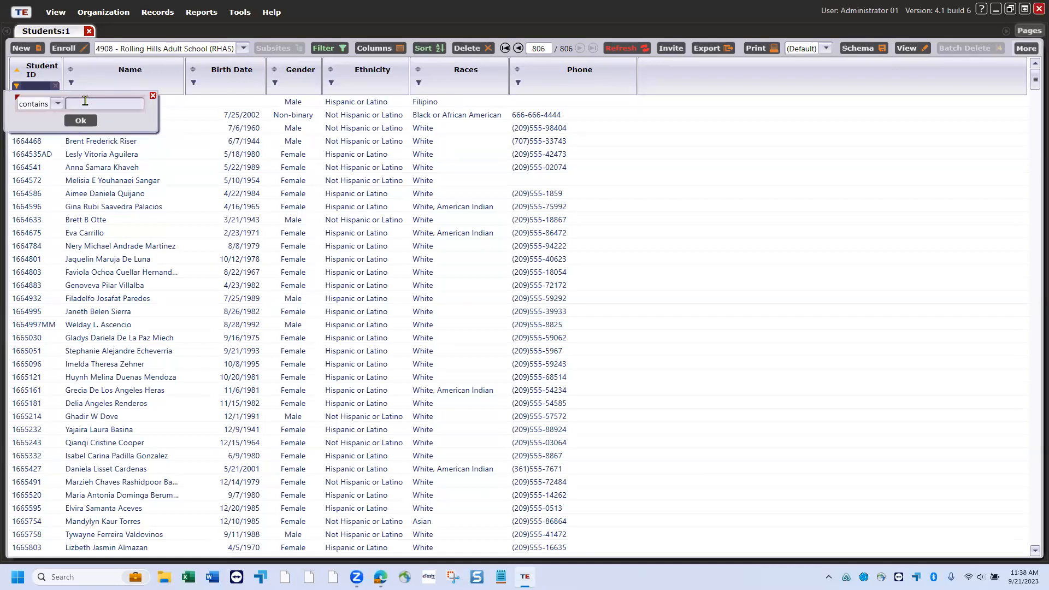
{"action": "type", "text": "test"}
{"action": "key", "text": "Return"}
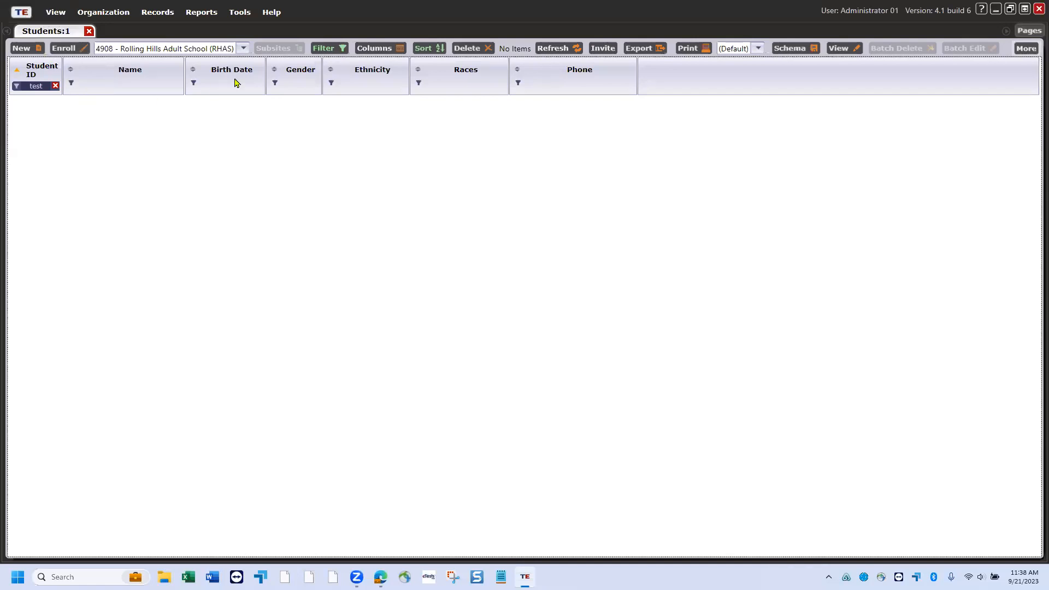
- Remove the Program Year condition in the advanced filter so the TEST student appears
{"action": "left_click", "coordinate": [343, 50]}
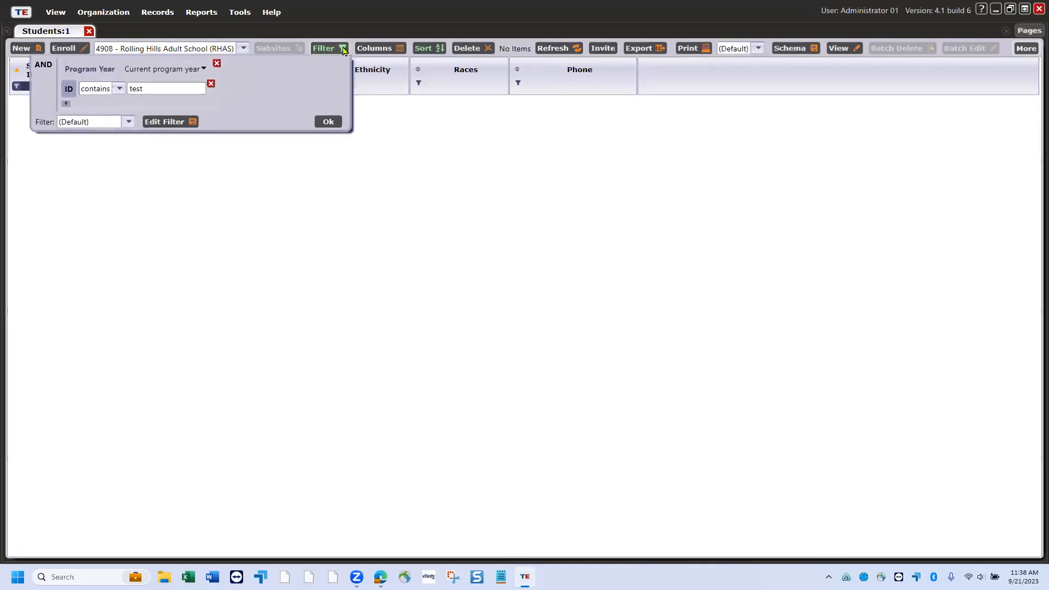
{"action": "left_click", "coordinate": [204, 69]}
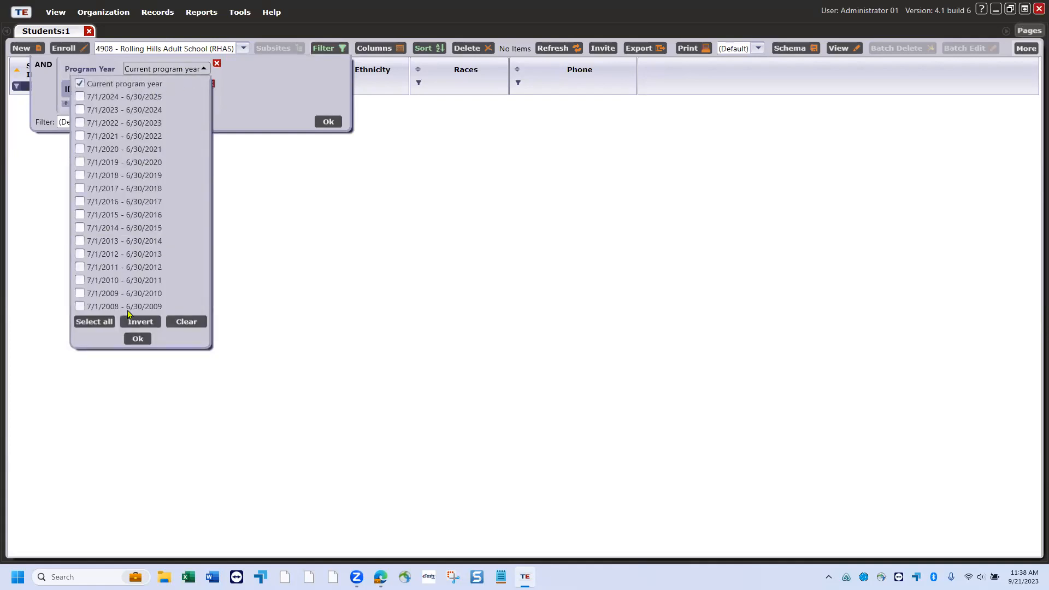
{"action": "left_click", "coordinate": [260, 93]}
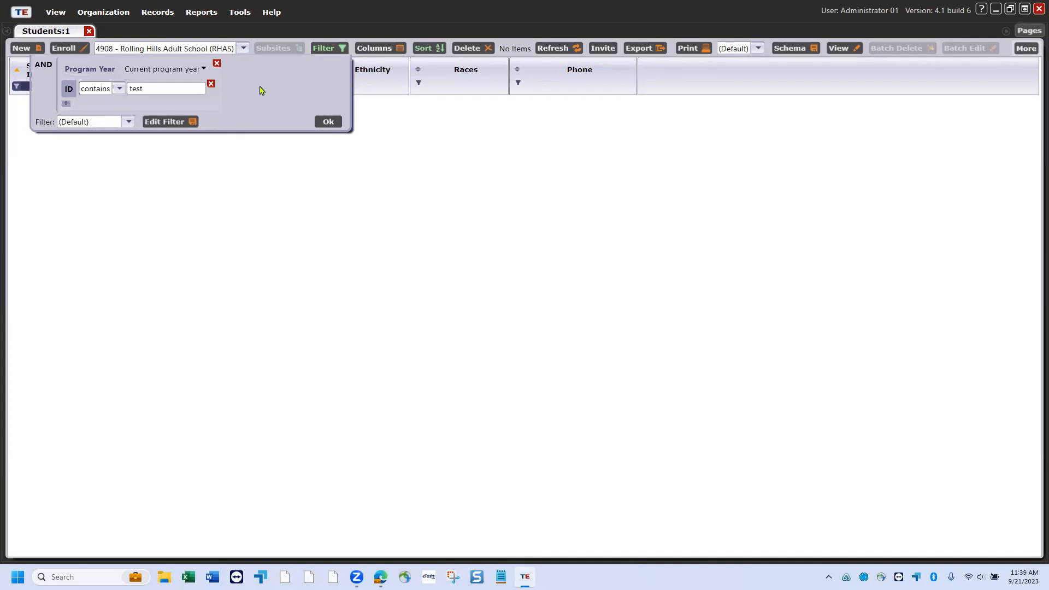
{"action": "left_click", "coordinate": [217, 64]}
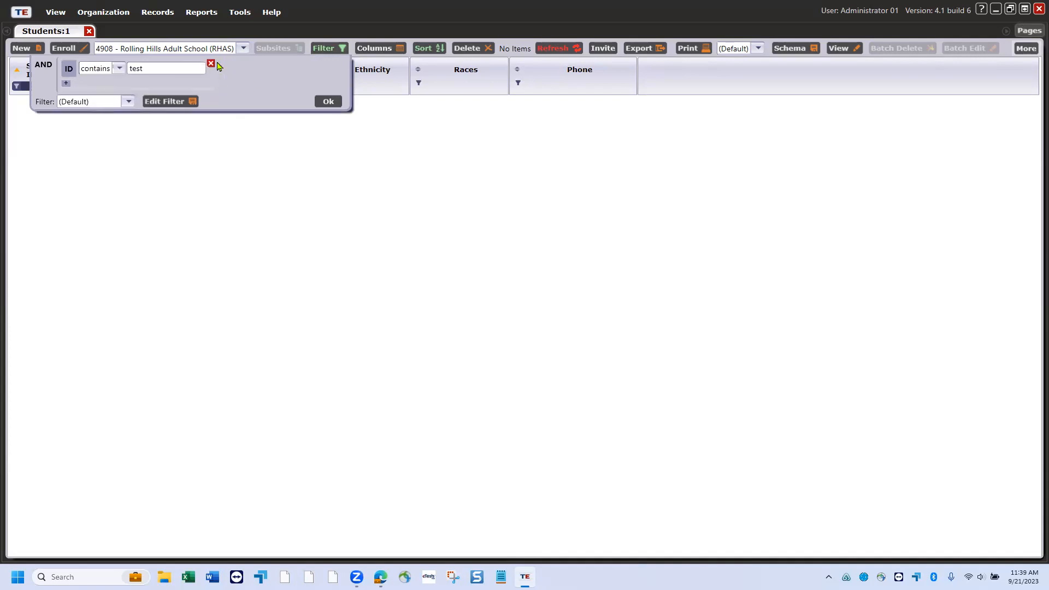
{"action": "left_click", "coordinate": [326, 102]}
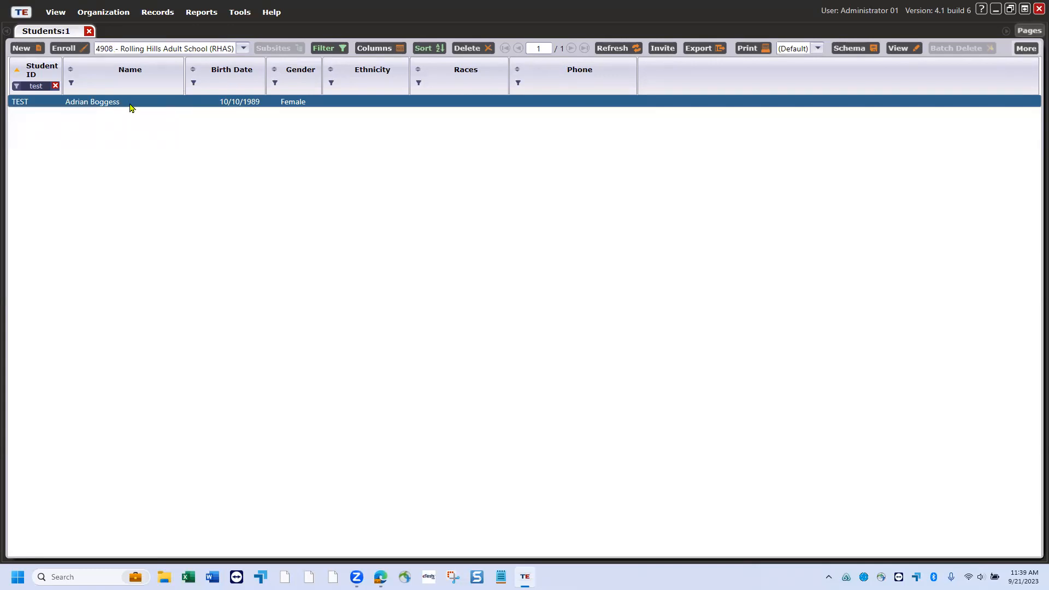
- Open the TEST student's record and view its empty In Program Years list
{"action": "double_click", "coordinate": [162, 102]}
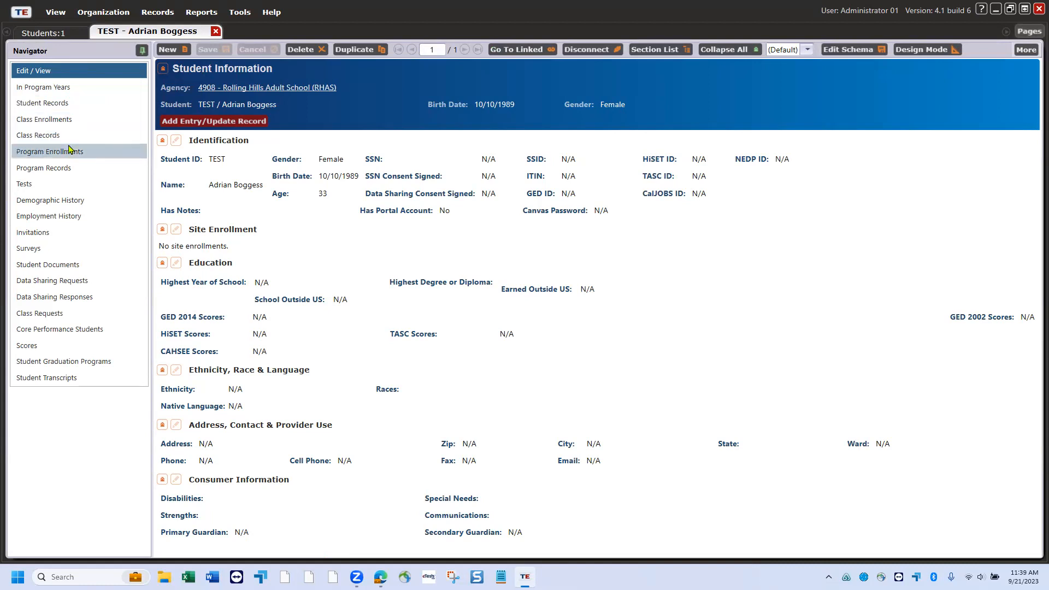
{"action": "left_click", "coordinate": [41, 88]}
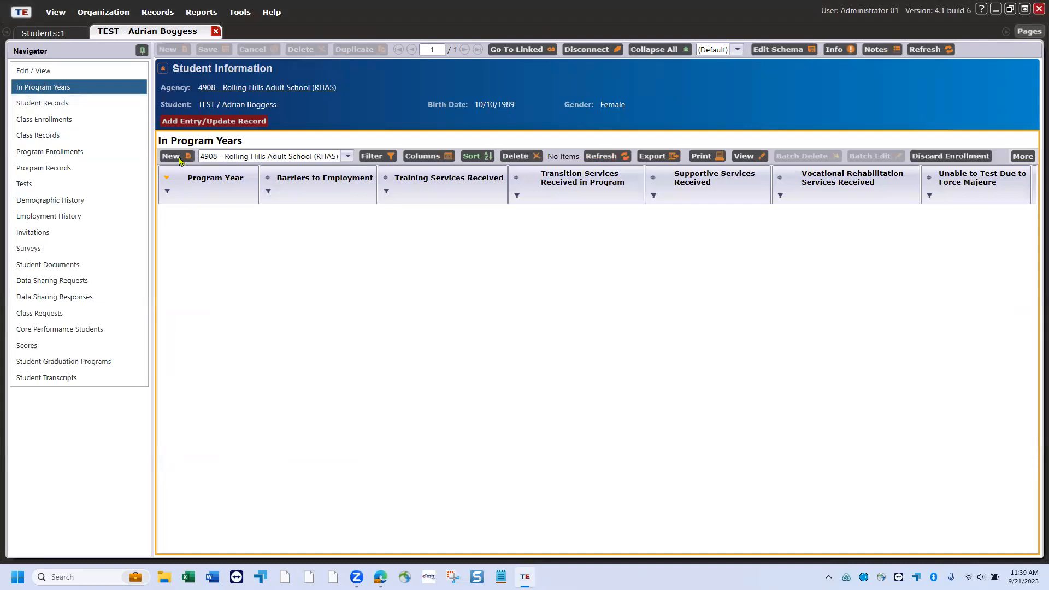
- Add program year 7/1/2023 - 6/30/2024 with no site enrollment, then save and close it
{"action": "left_click", "coordinate": [172, 157]}
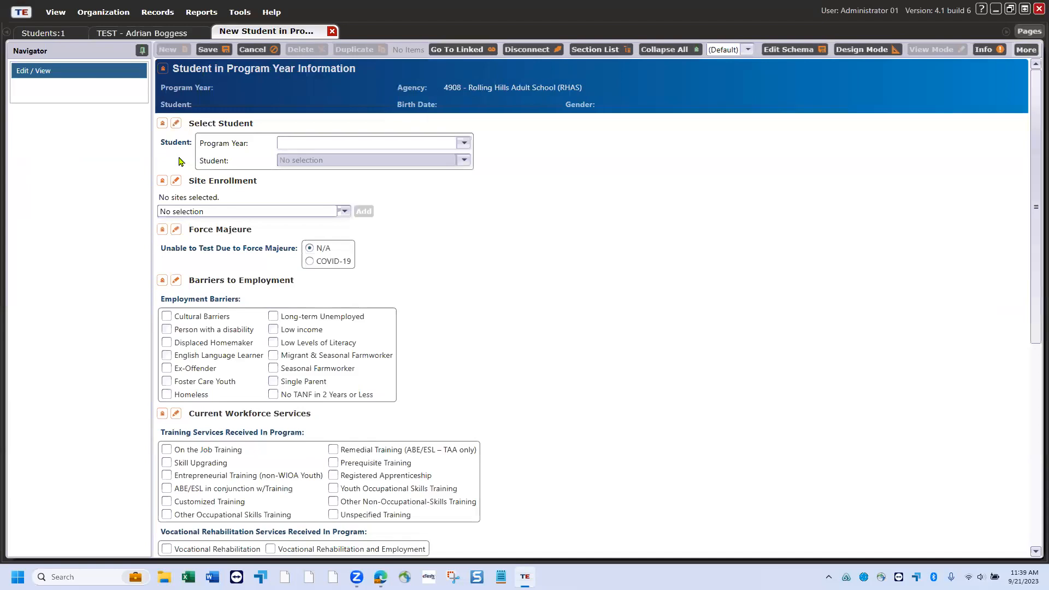
{"action": "left_click", "coordinate": [460, 144]}
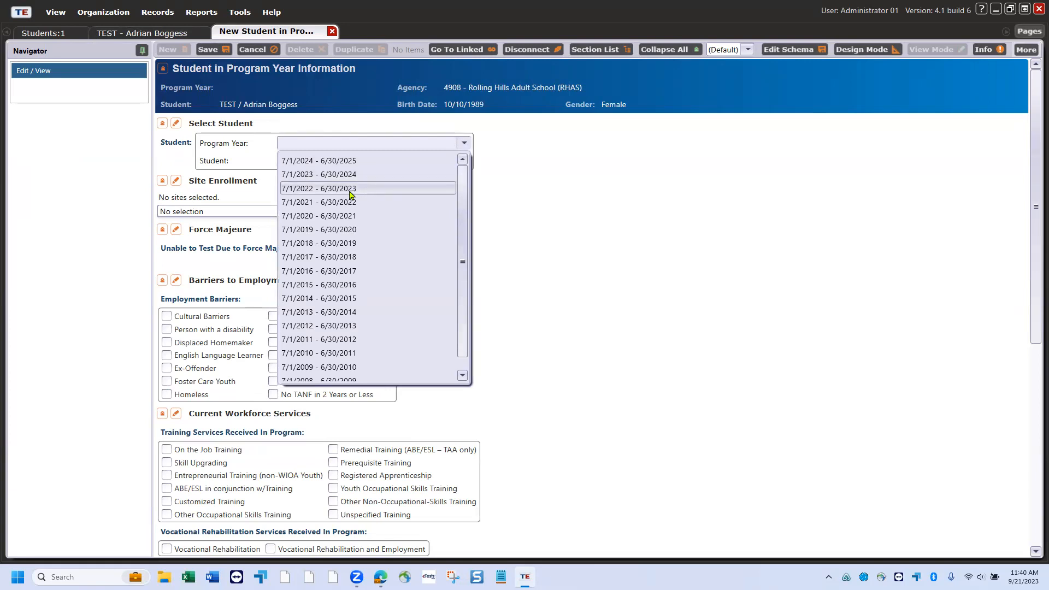
{"action": "key", "text": "Up"}
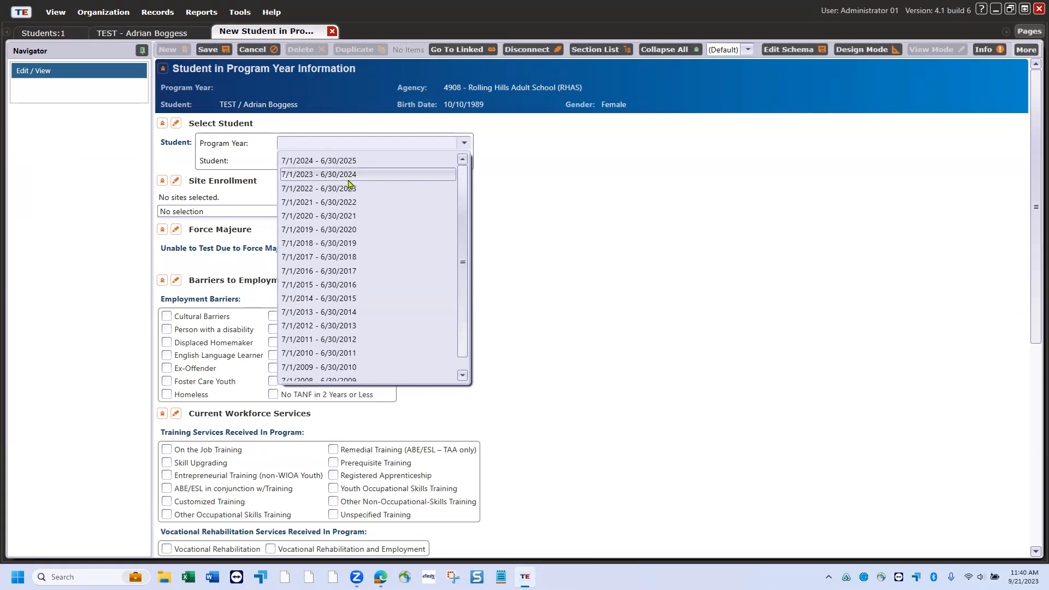
{"action": "left_click", "coordinate": [349, 181]}
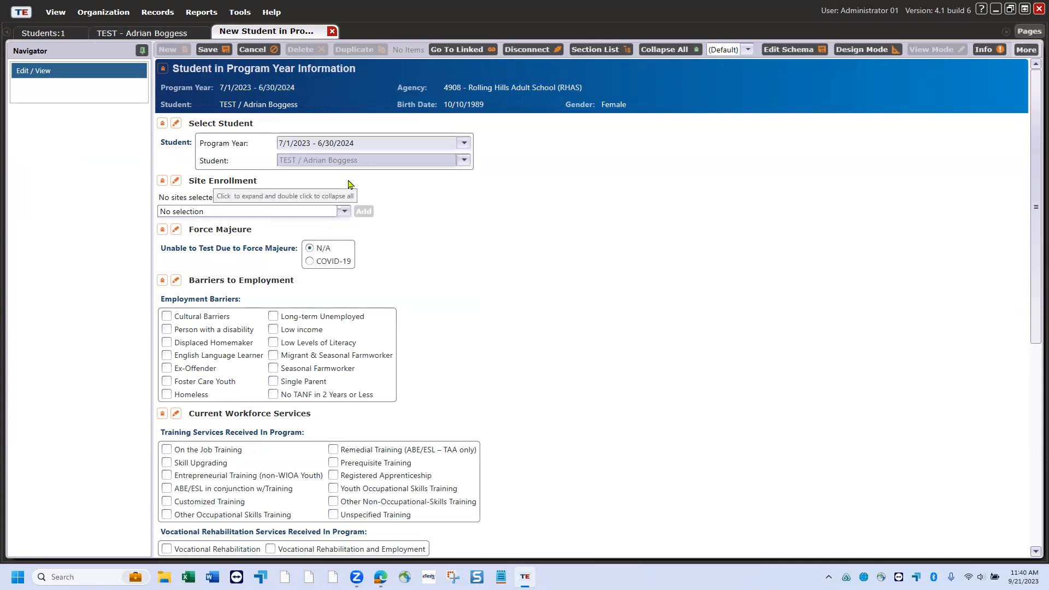
{"action": "left_click", "coordinate": [345, 214]}
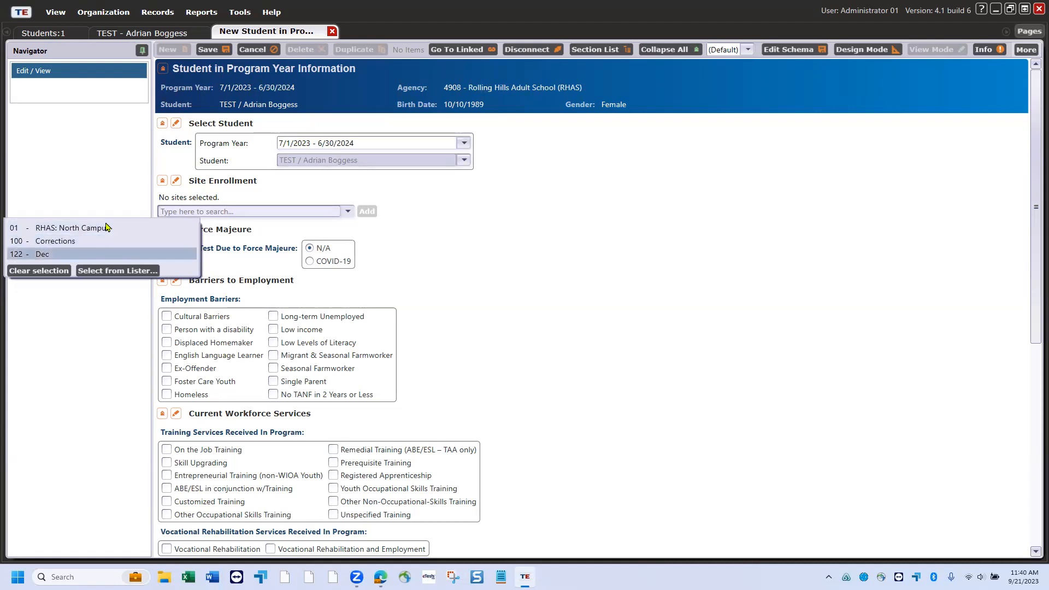
{"action": "left_click", "coordinate": [219, 306]}
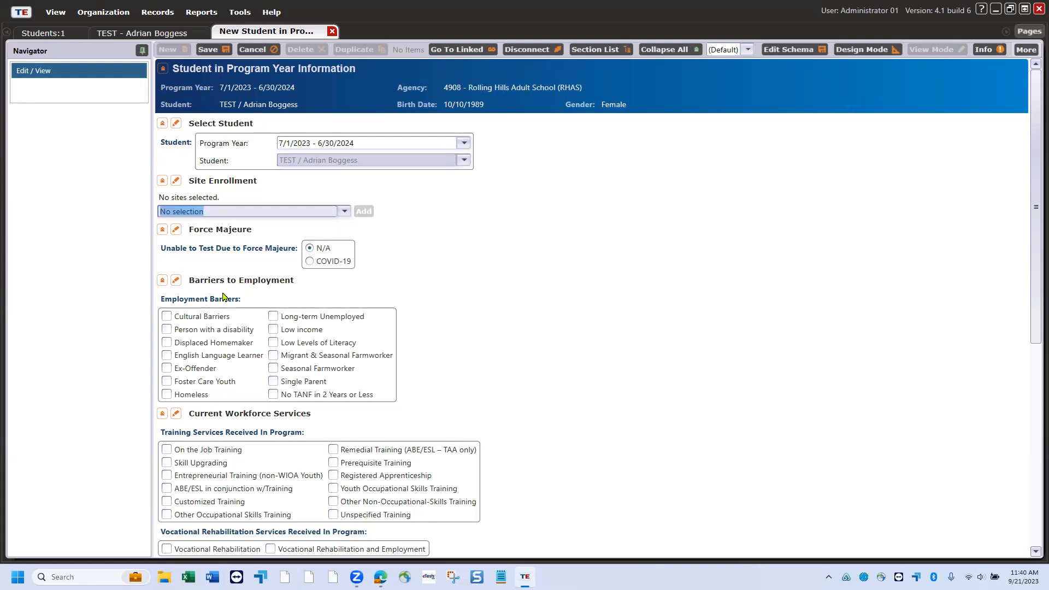
{"action": "scroll", "coordinate": [471, 365], "scroll_direction": "down", "scroll_amount": 3}
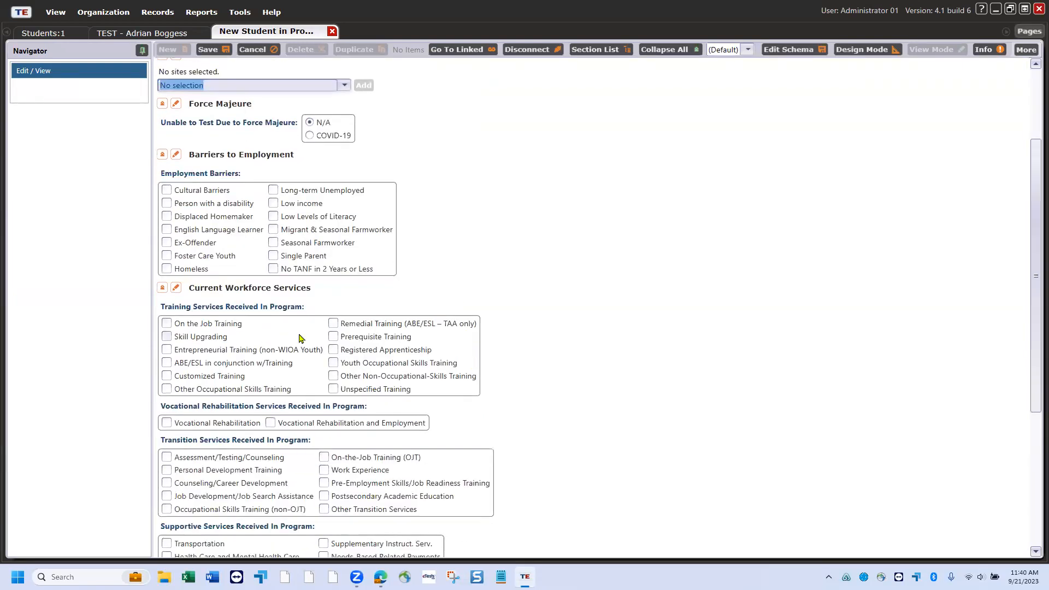
{"action": "scroll", "coordinate": [307, 342], "scroll_direction": "down", "scroll_amount": 1}
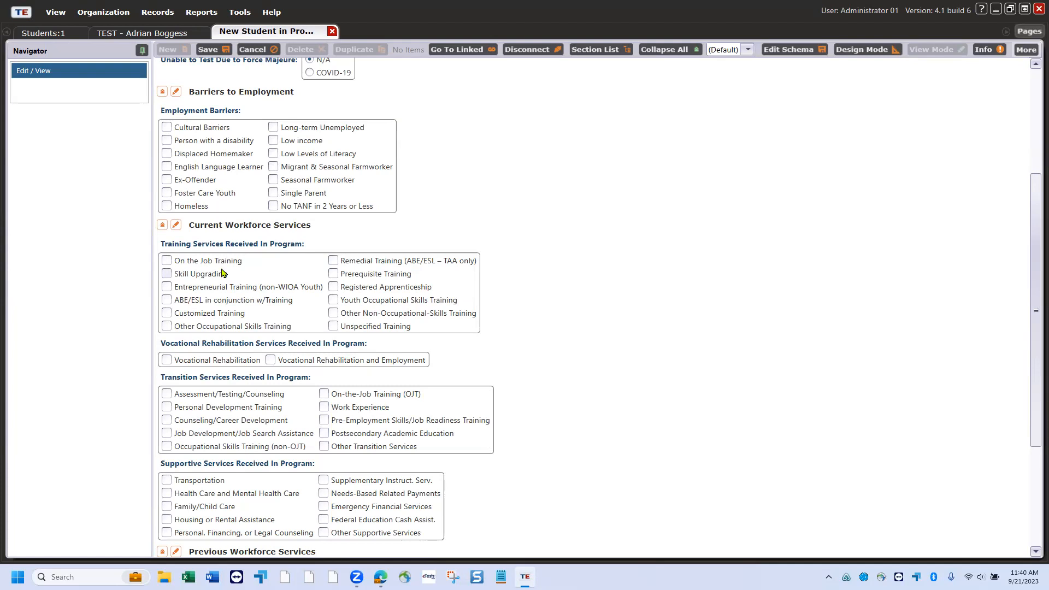
{"action": "scroll", "coordinate": [450, 201], "scroll_direction": "up", "scroll_amount": 5}
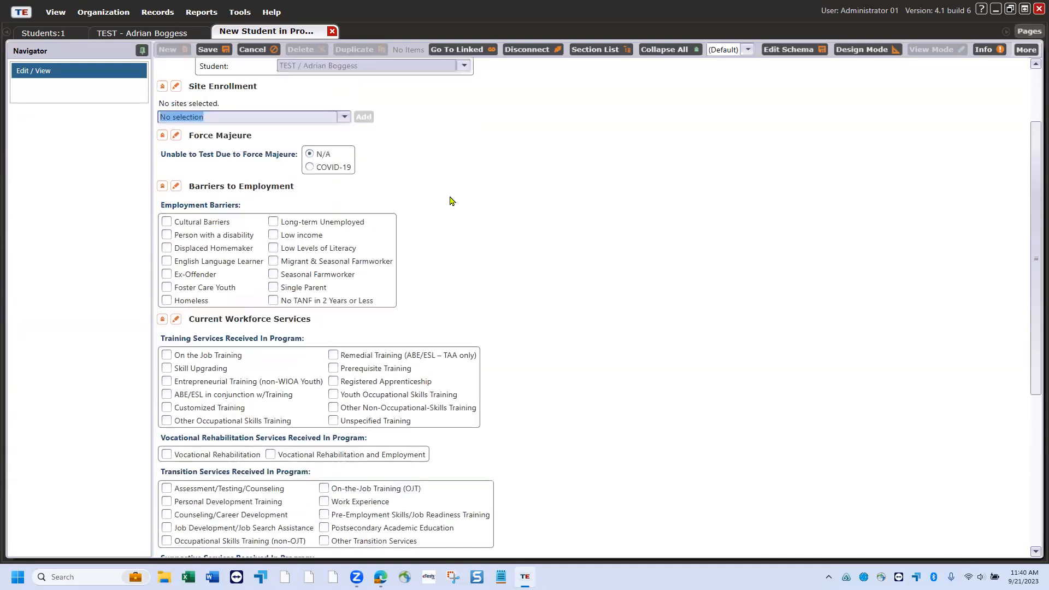
{"action": "left_click", "coordinate": [217, 49]}
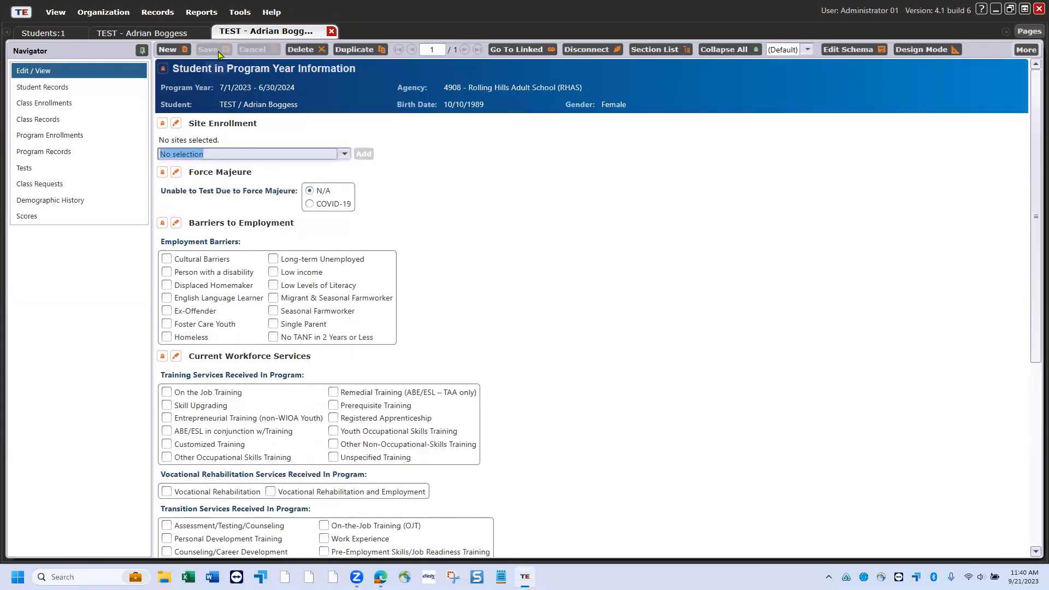
{"action": "left_click", "coordinate": [331, 31]}
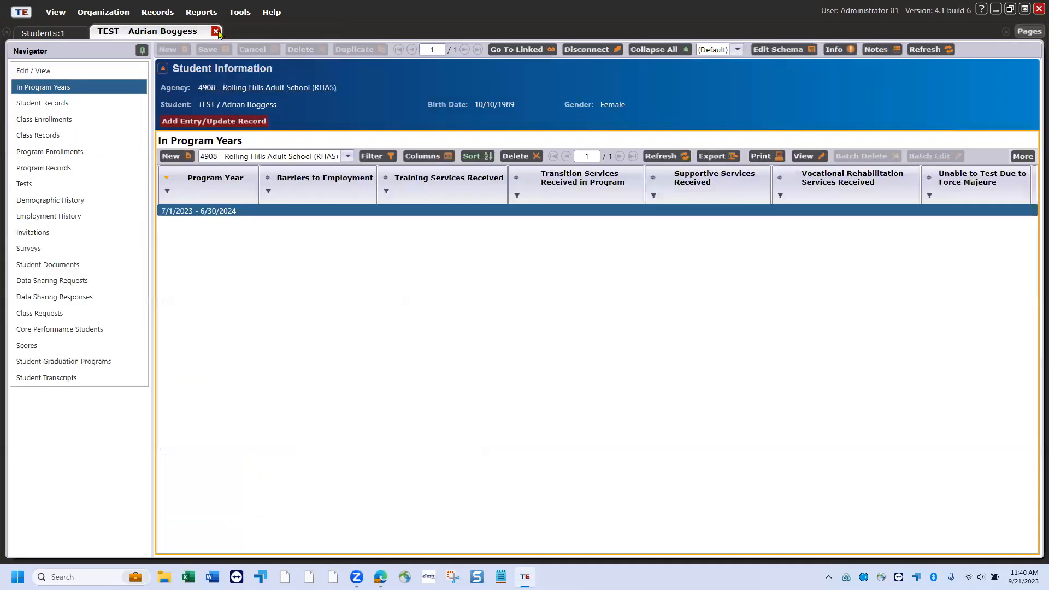
- Close the TEST student's record tab to return to the Students list
{"action": "left_click", "coordinate": [216, 31]}
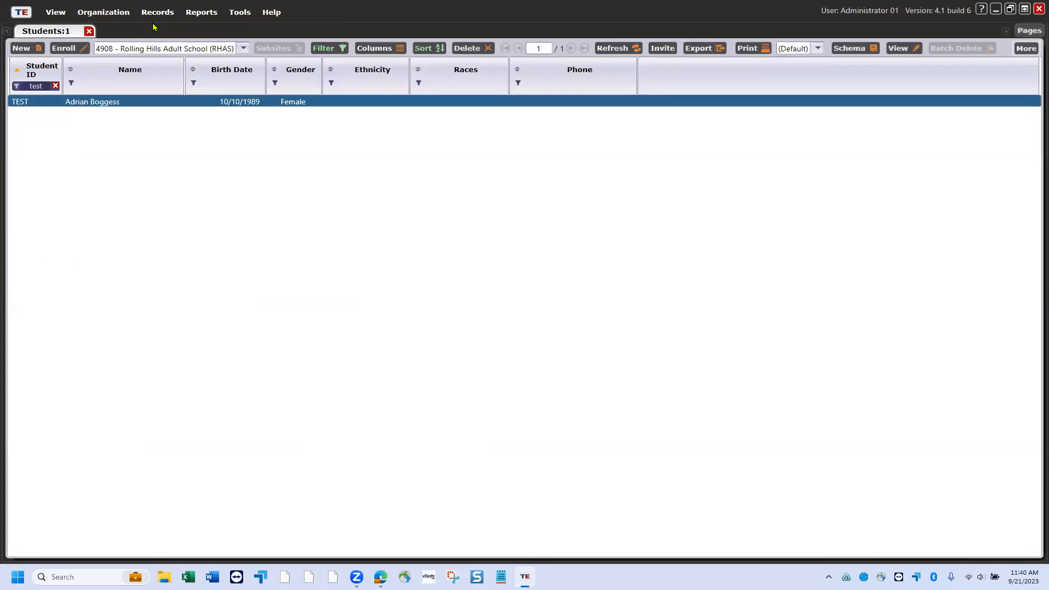
{"action": "left_click", "coordinate": [338, 50]}
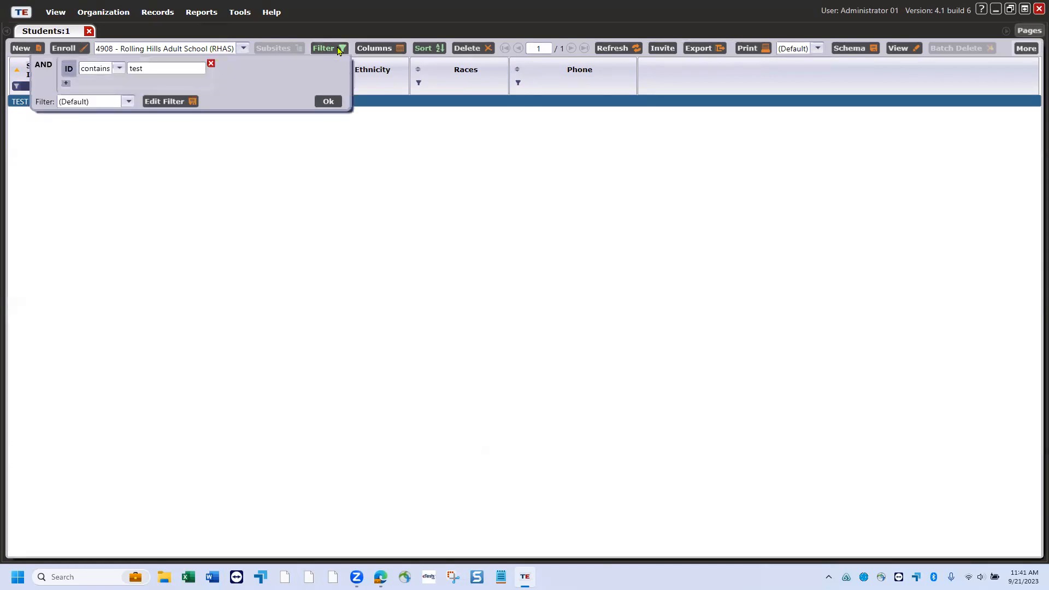
{"action": "left_click", "coordinate": [184, 102]}
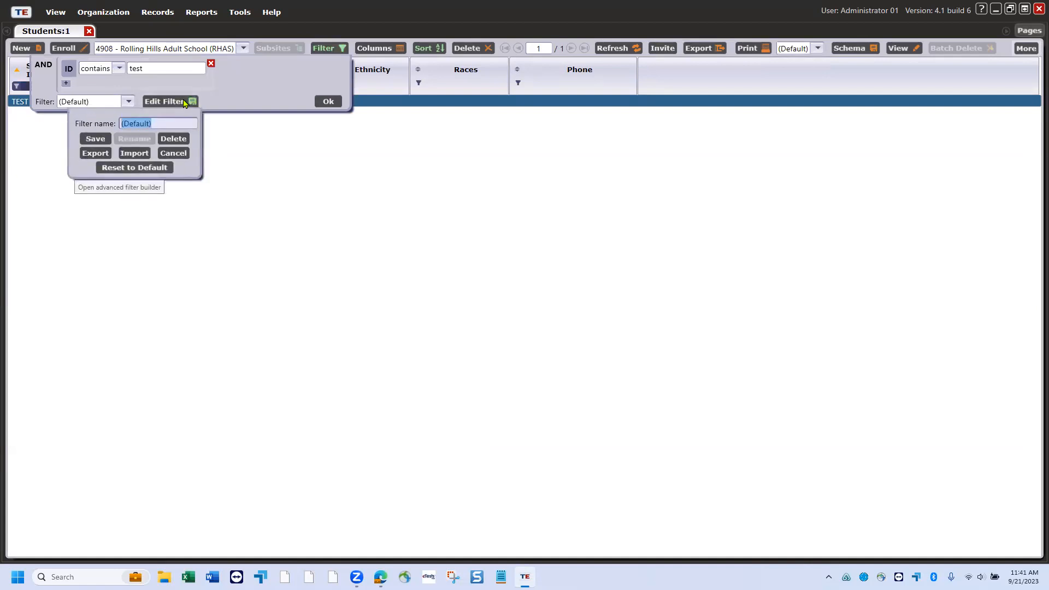
{"action": "left_click", "coordinate": [151, 167]}
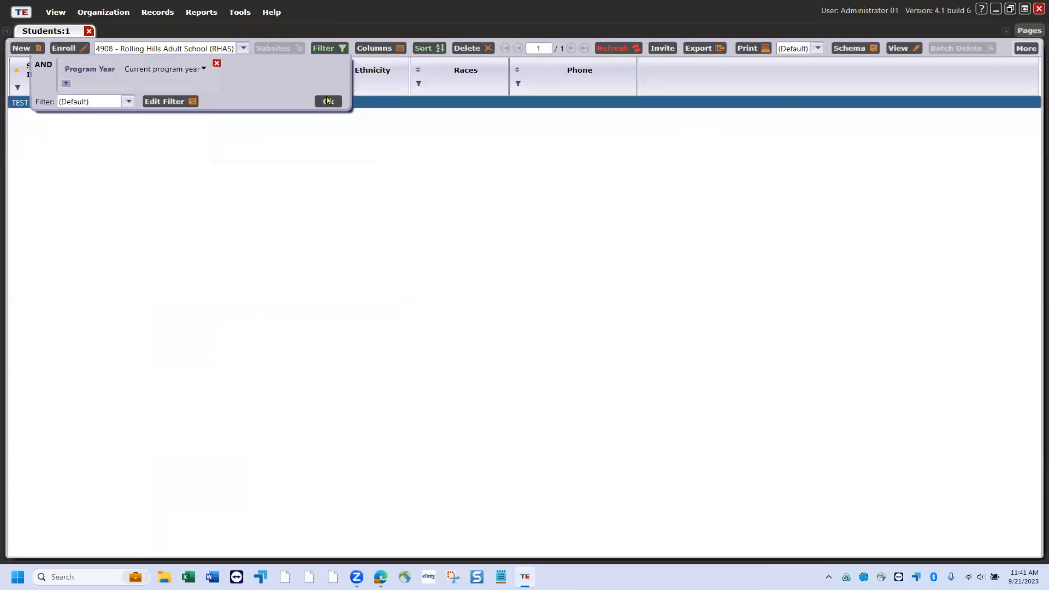
{"action": "left_click", "coordinate": [327, 101]}
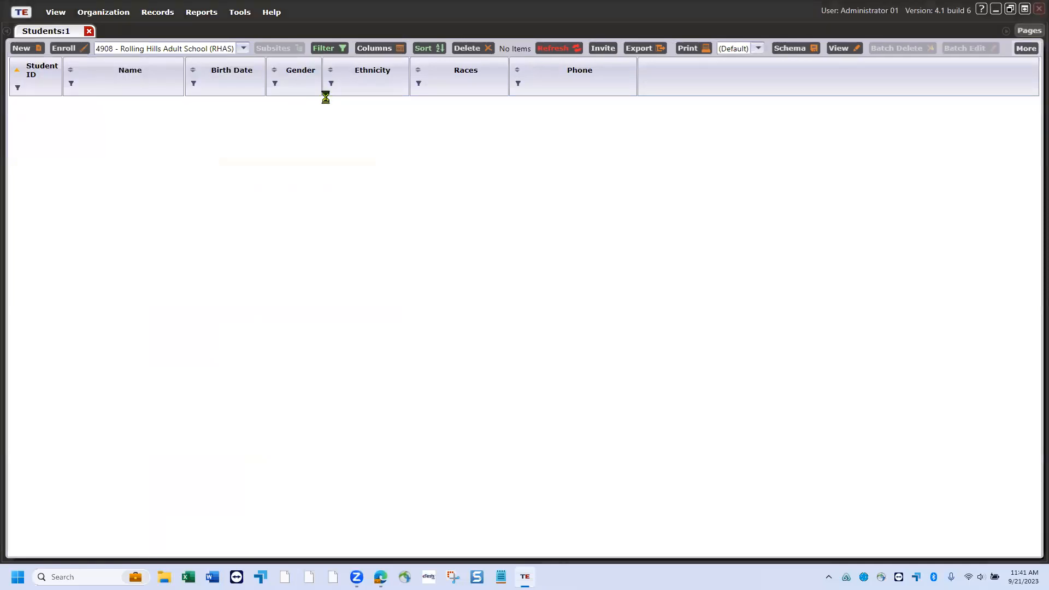
{"action": "left_click", "coordinate": [344, 47]}
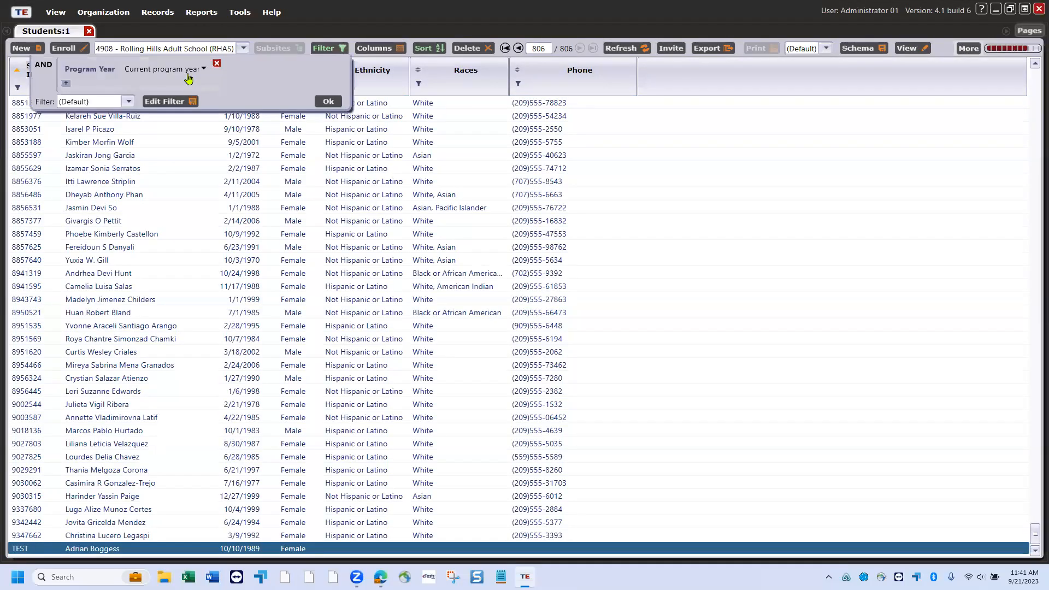
{"action": "left_click", "coordinate": [327, 101]}
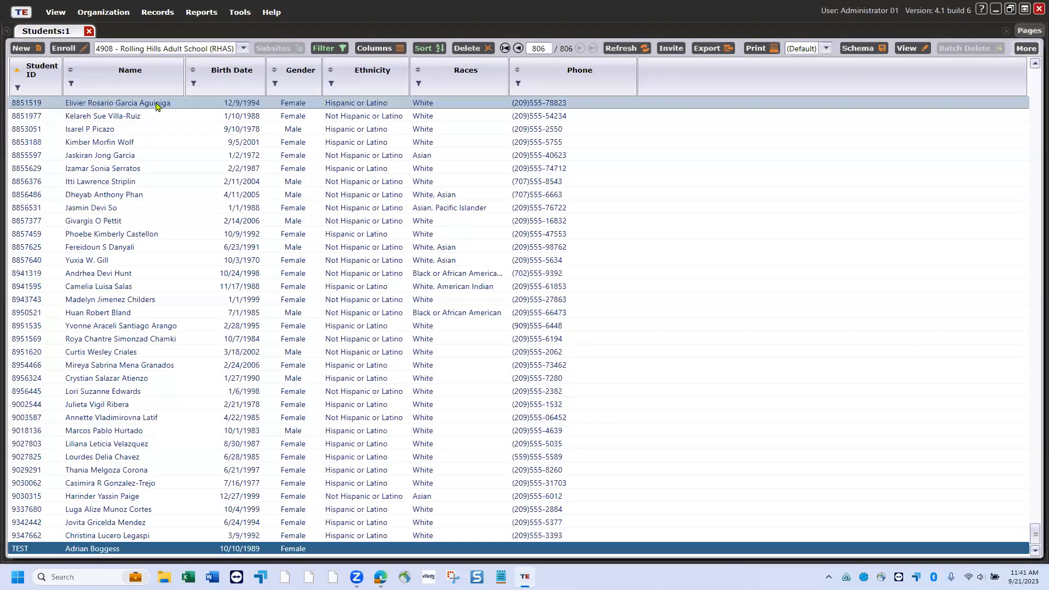
- Reapply a Student ID 'contains test' filter, leaving only the TEST student
{"action": "left_click", "coordinate": [18, 87]}
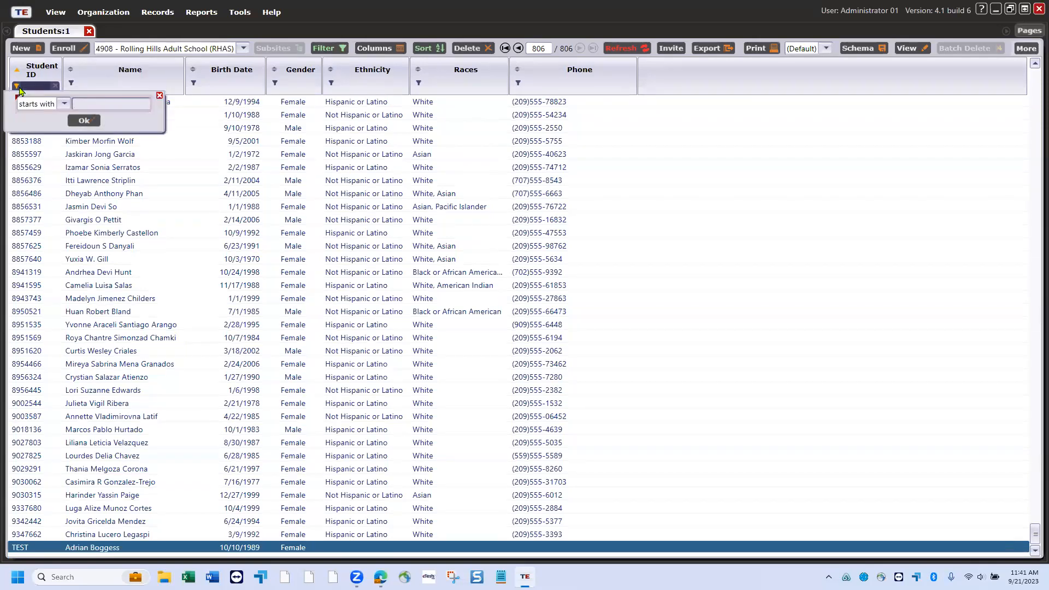
{"action": "left_click", "coordinate": [64, 103]}
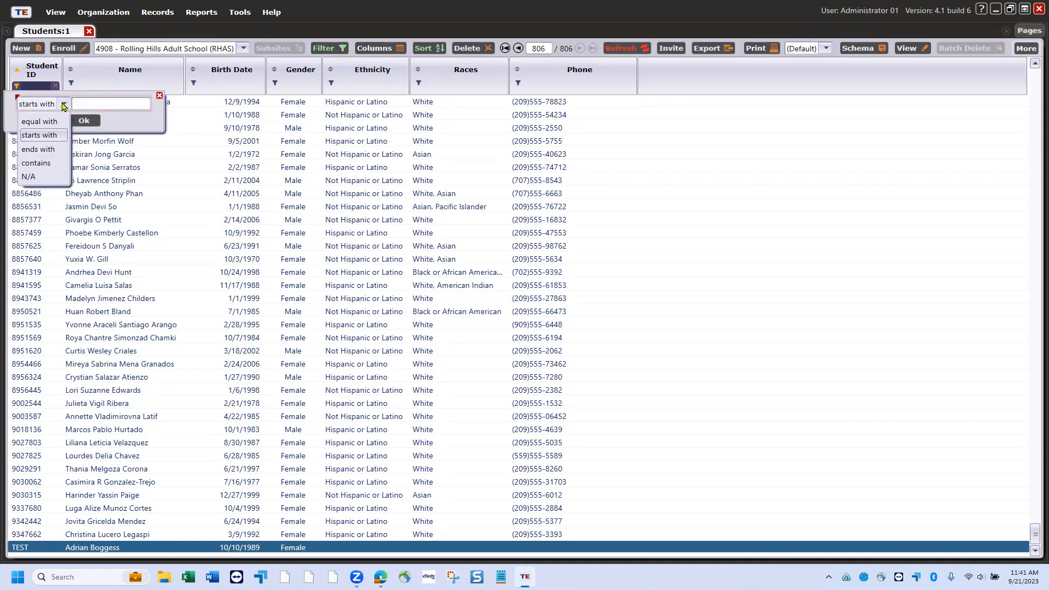
{"action": "left_click", "coordinate": [52, 162]}
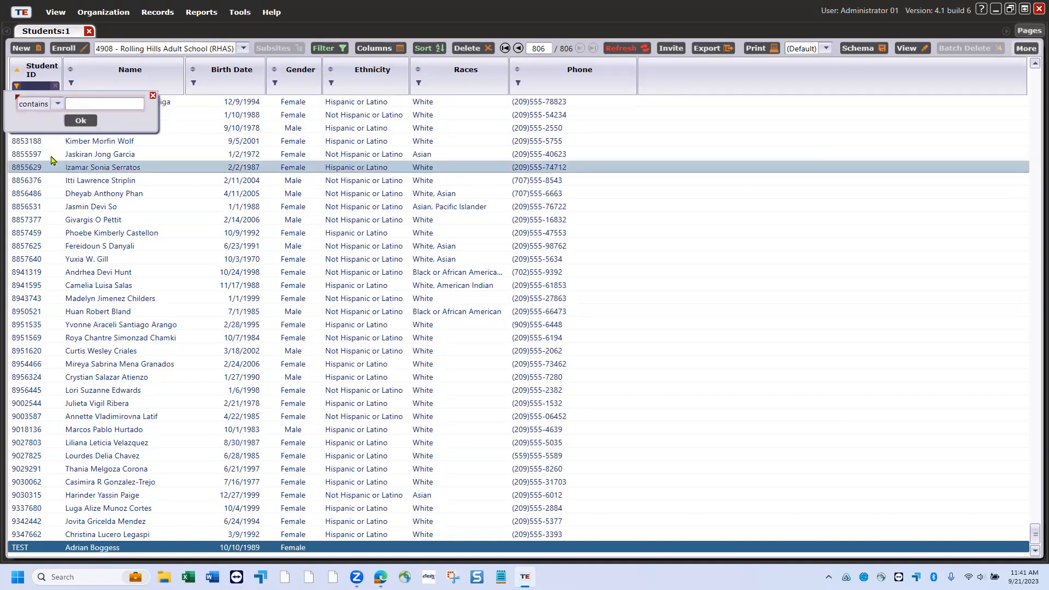
{"action": "left_click", "coordinate": [91, 105]}
{"action": "type", "text": "test"}
{"action": "key", "text": "Return"}
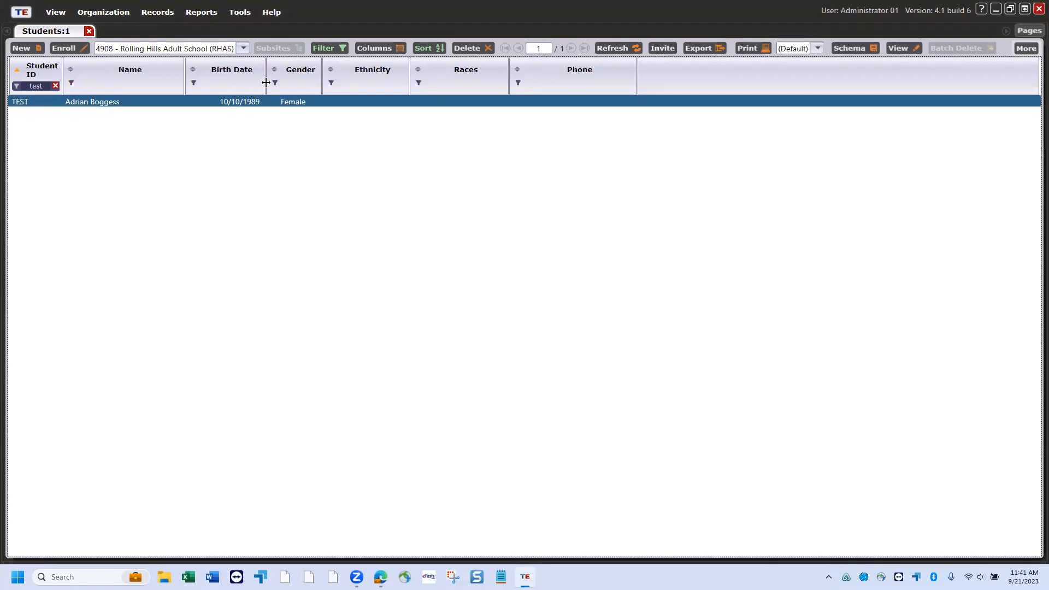
{"action": "left_click", "coordinate": [330, 84]}
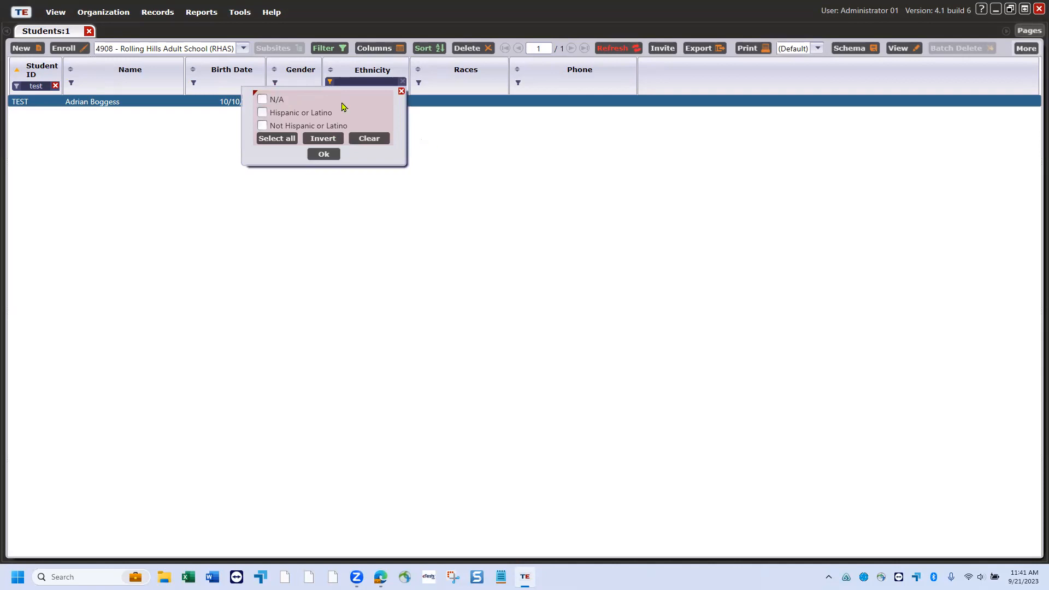
{"action": "left_click", "coordinate": [277, 85]}
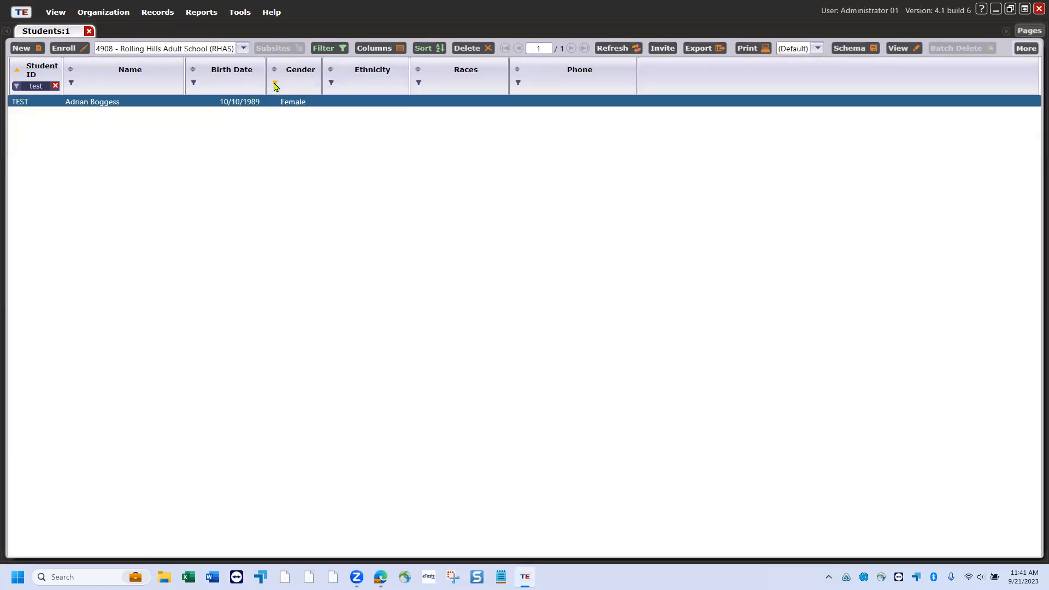
{"action": "left_click", "coordinate": [275, 85]}
{"action": "left_click", "coordinate": [375, 132]}
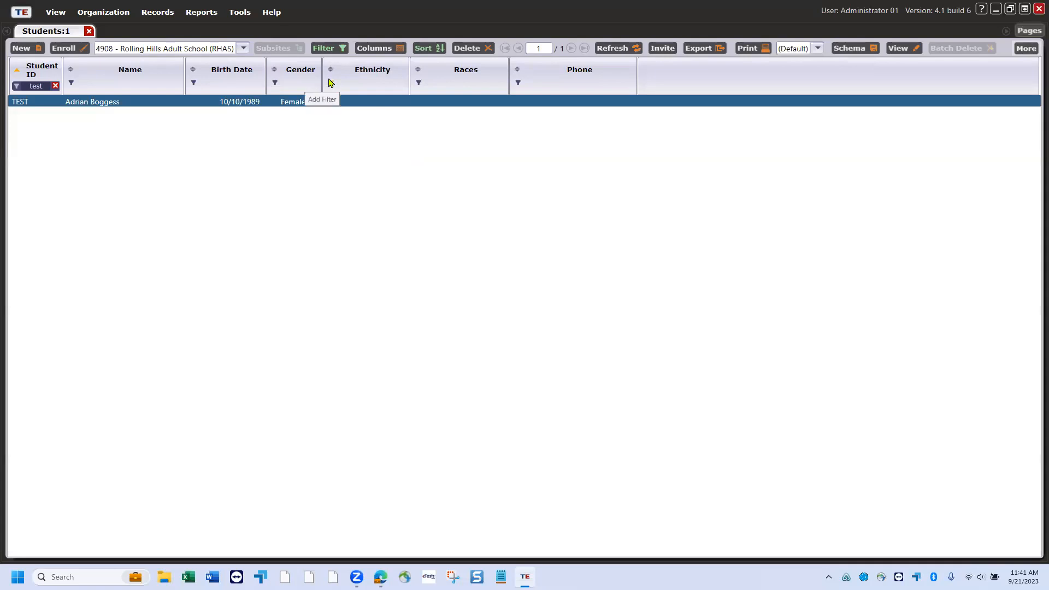
- Remove the Student ID 'test' filter and sort all 806 students by Name
{"action": "left_click", "coordinate": [56, 87]}
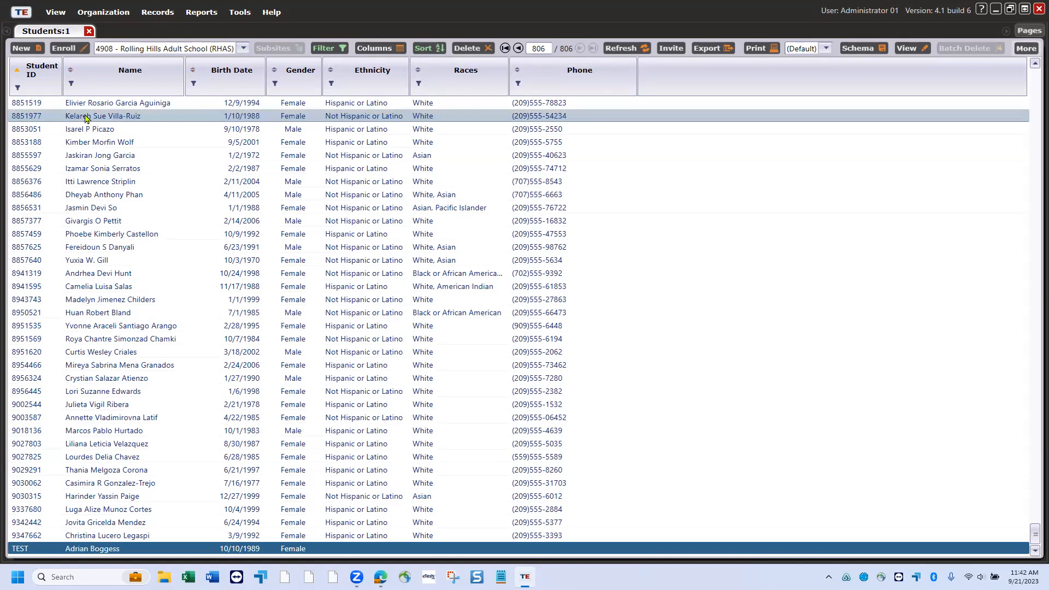
{"action": "left_click", "coordinate": [72, 71]}
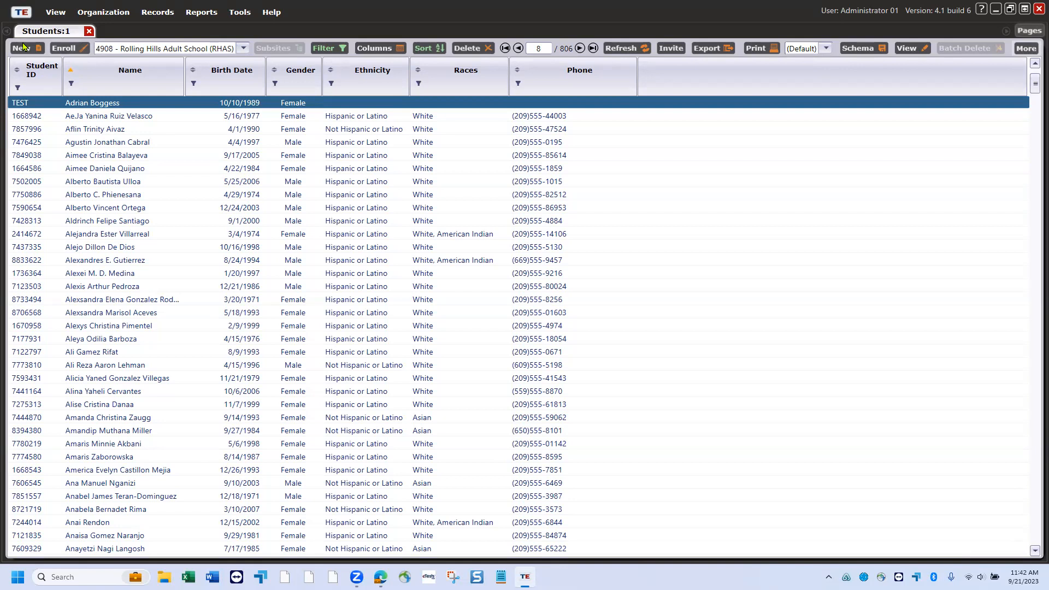
{"action": "left_click", "coordinate": [67, 48]}
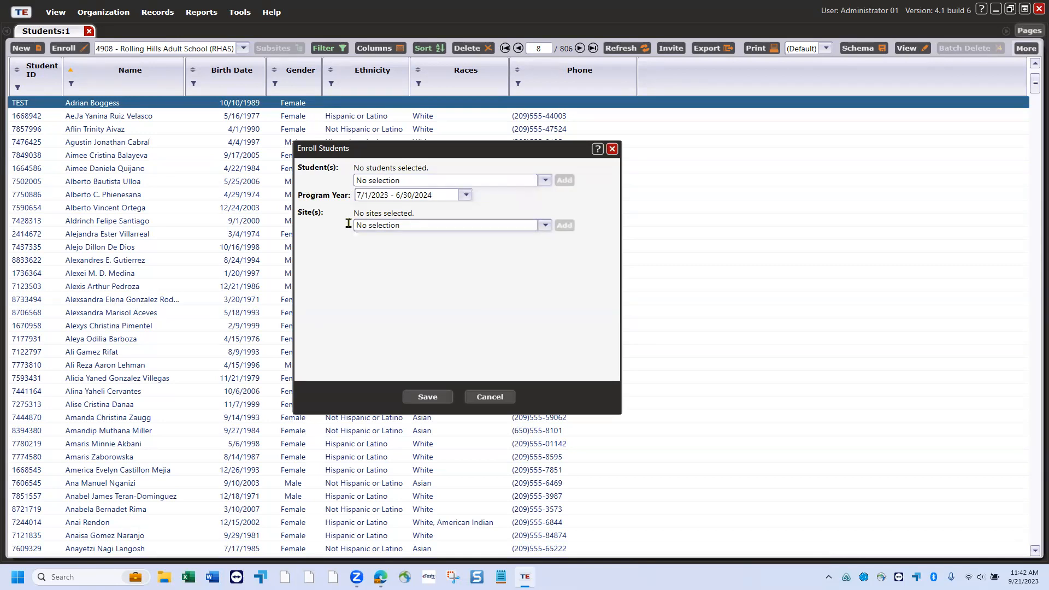
{"action": "left_click", "coordinate": [483, 396]}
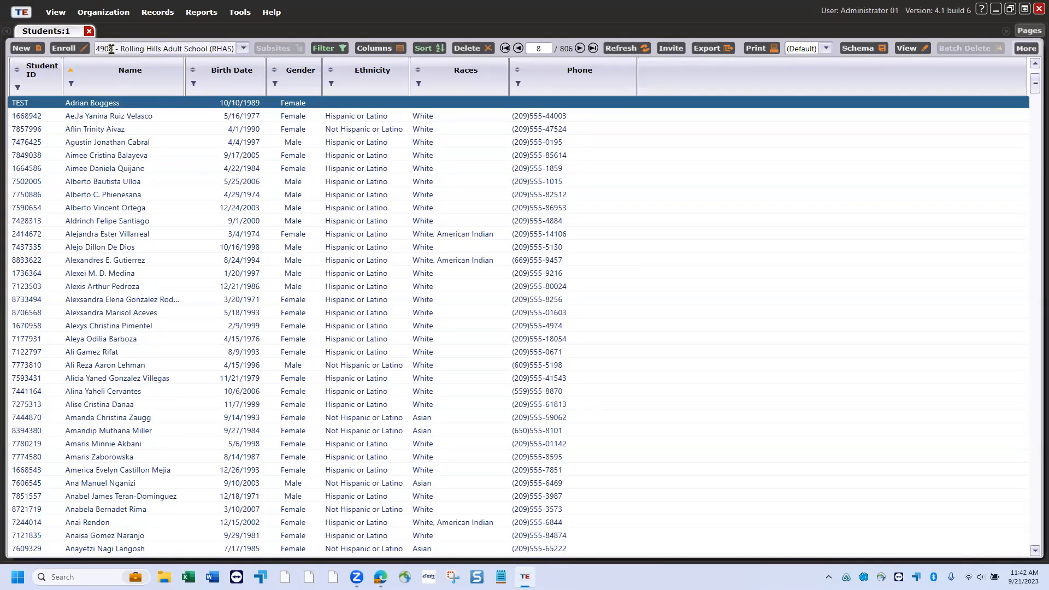
{"action": "left_click", "coordinate": [243, 48]}
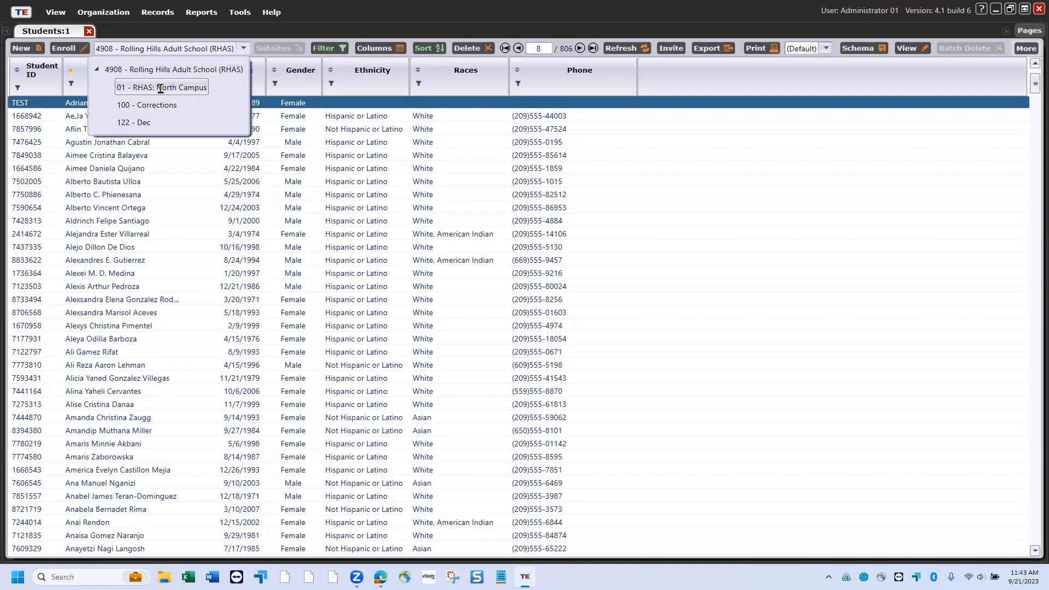
{"action": "left_click", "coordinate": [320, 9]}
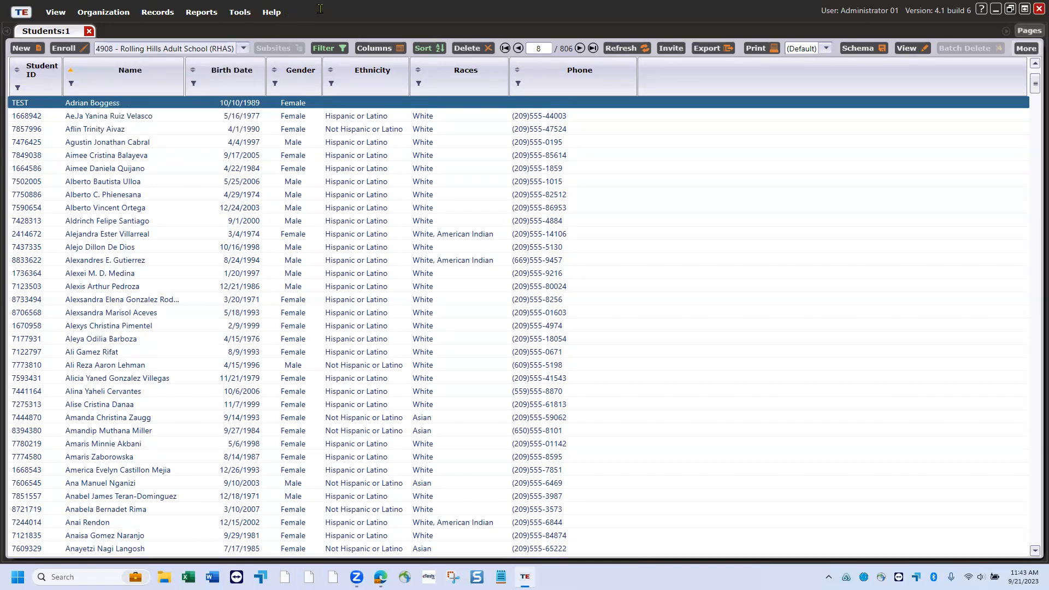
{"action": "left_click", "coordinate": [341, 49]}
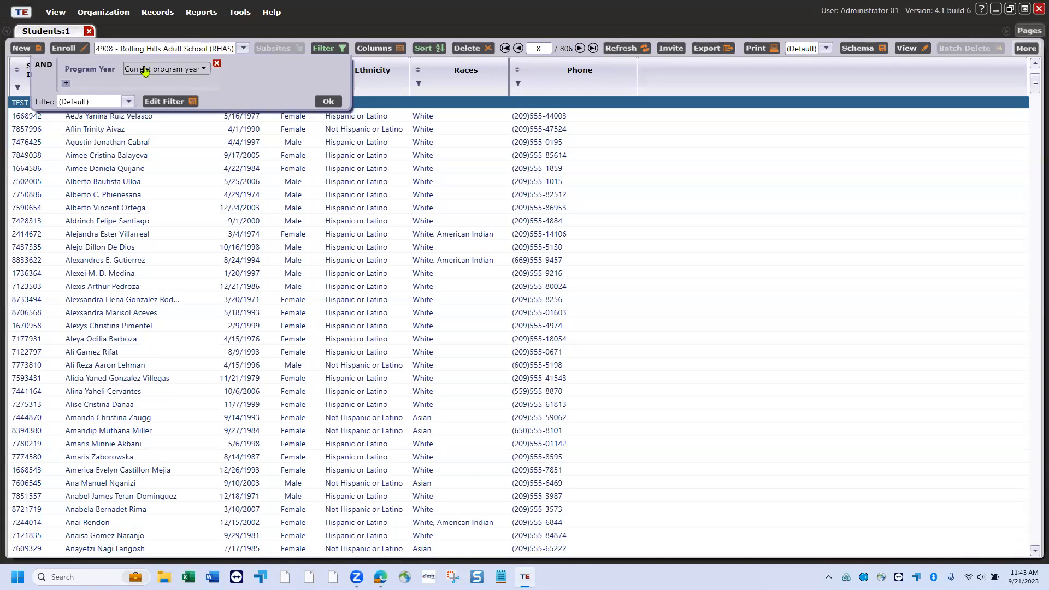
{"action": "left_click", "coordinate": [66, 85]}
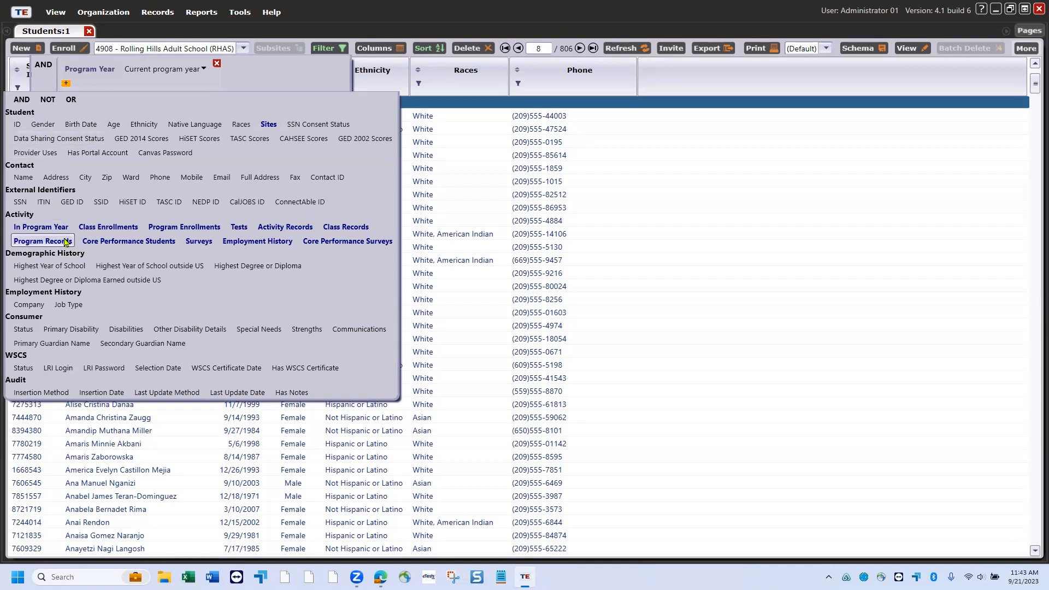
{"action": "left_click", "coordinate": [126, 227]}
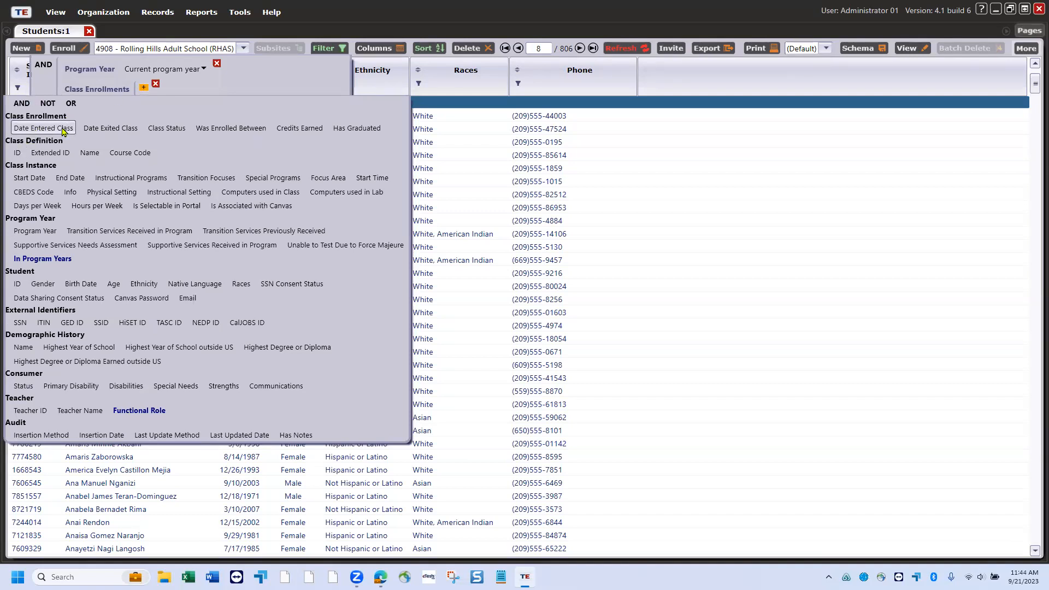
{"action": "left_click", "coordinate": [18, 153]}
{"action": "left_click", "coordinate": [240, 89]}
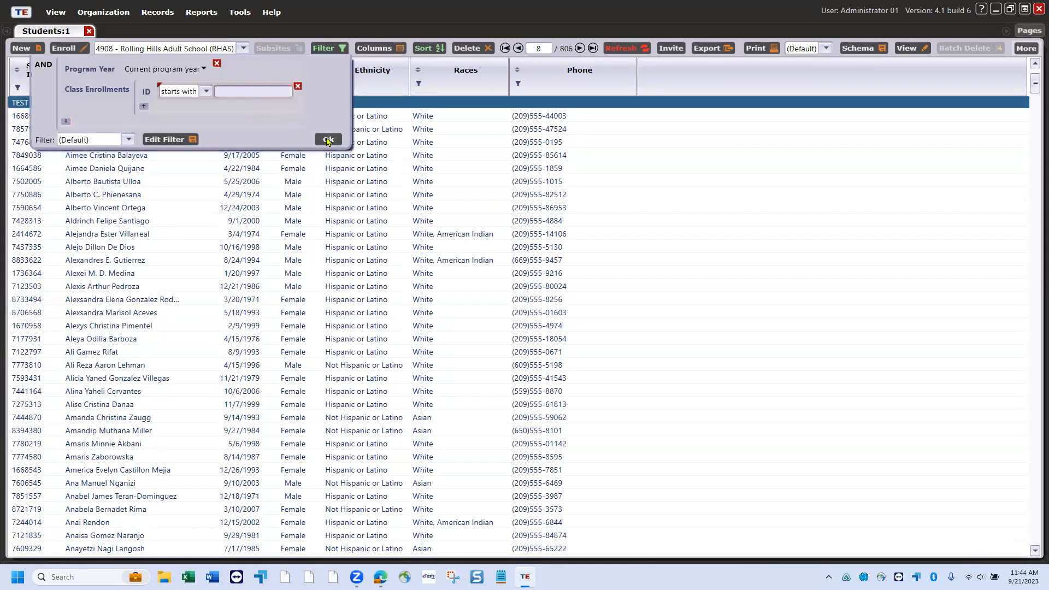
{"action": "left_click", "coordinate": [298, 87]}
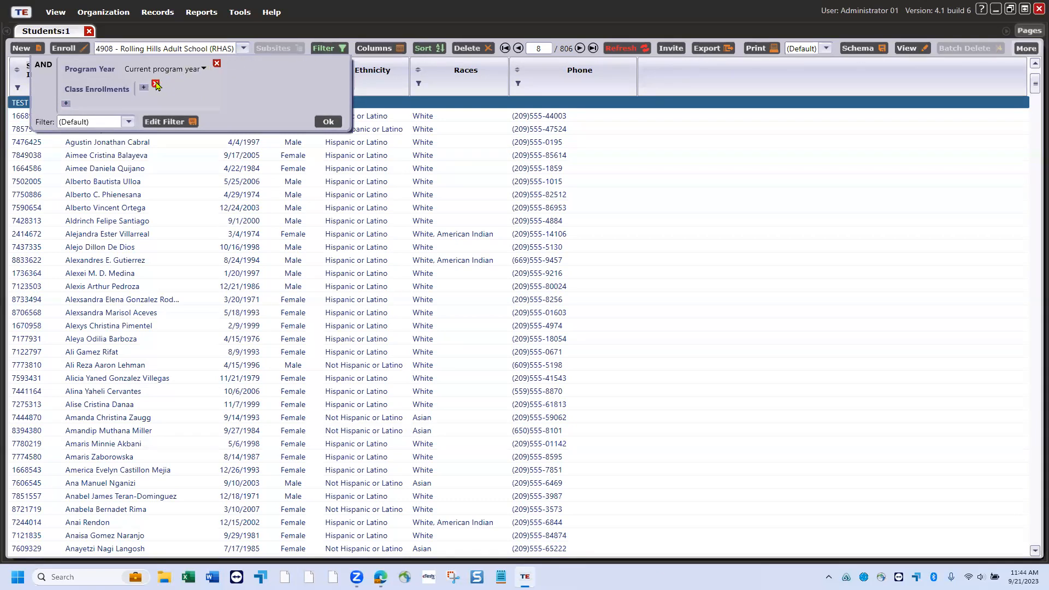
{"action": "left_click", "coordinate": [156, 84]}
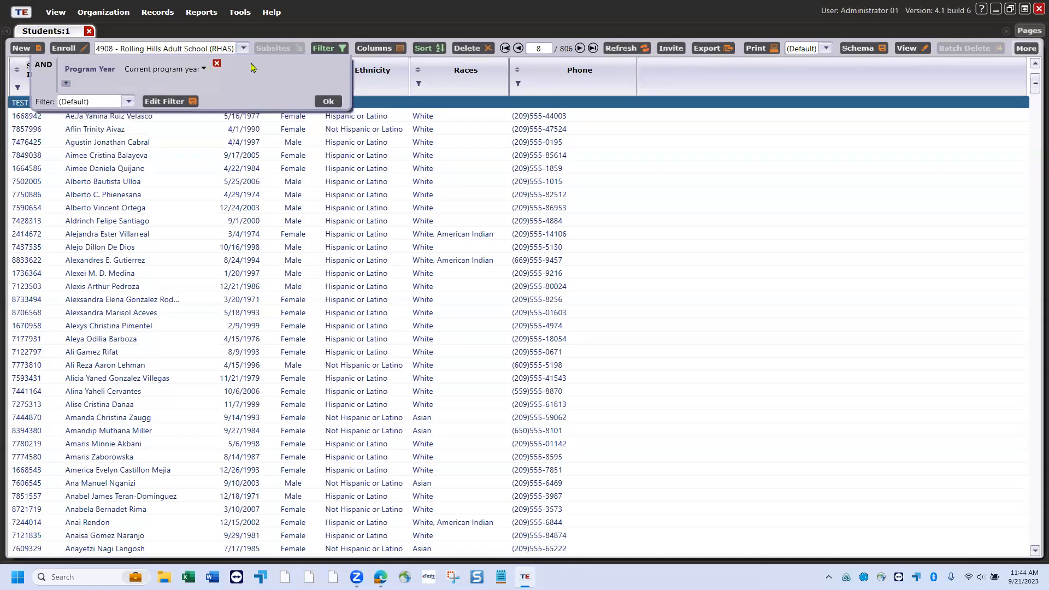
{"action": "left_click", "coordinate": [328, 102]}
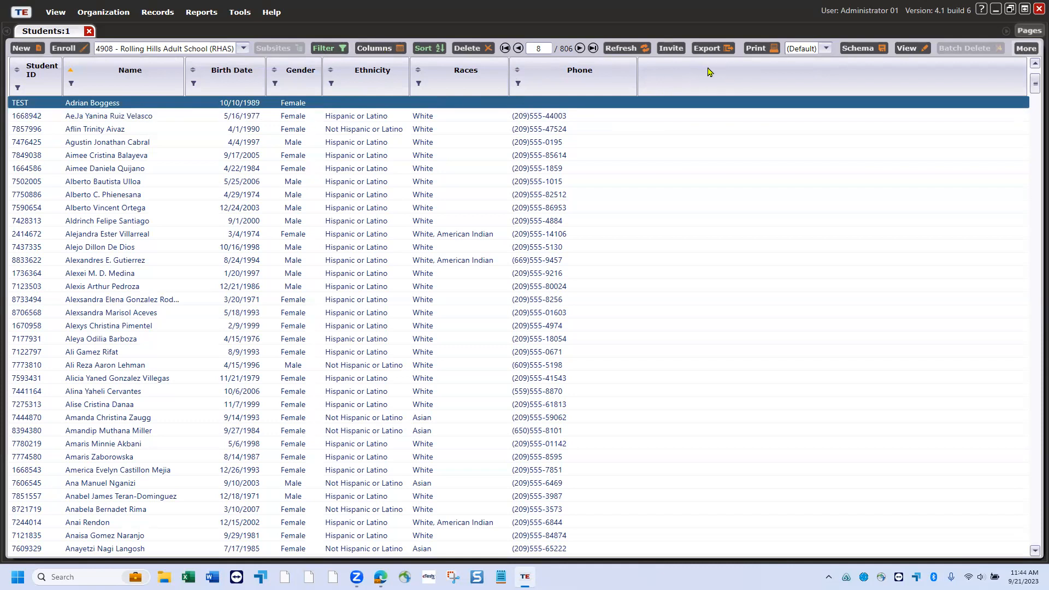
- Remove the Phone column from the Students list's displayed columns in the Columns chooser
{"action": "left_click", "coordinate": [389, 49]}
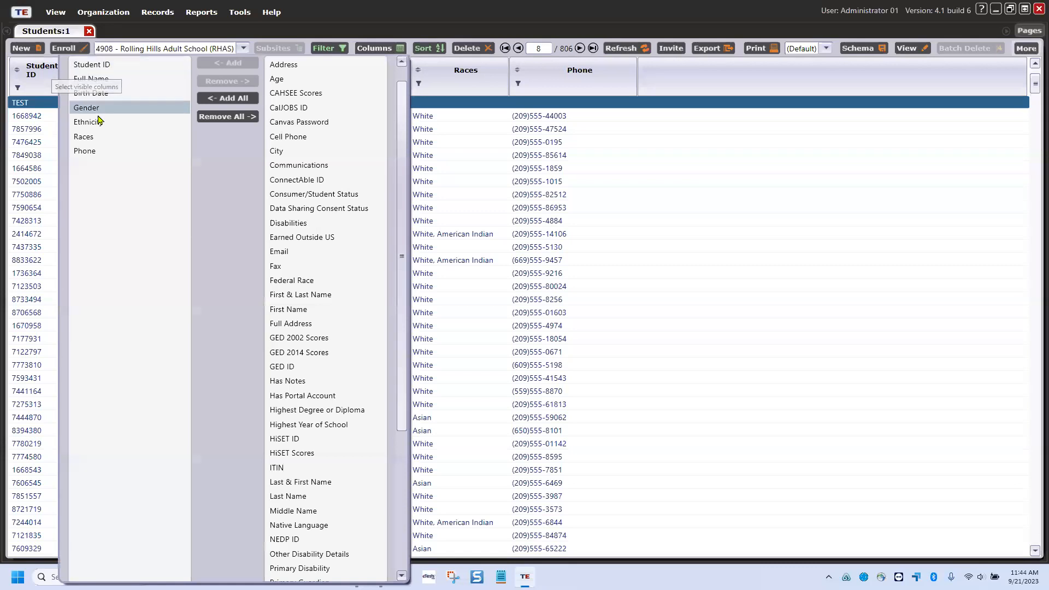
{"action": "left_click", "coordinate": [99, 152]}
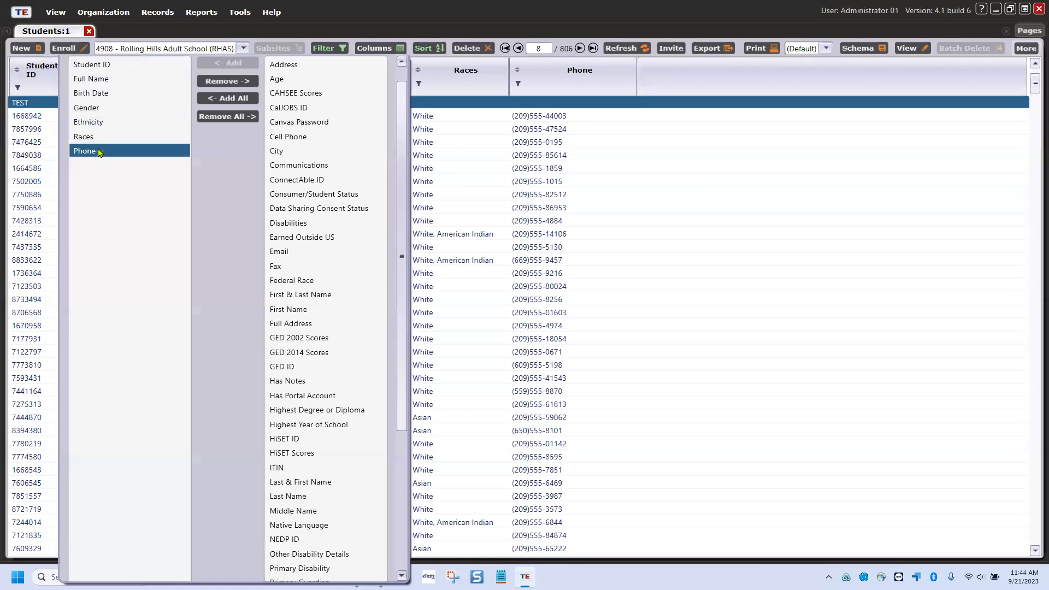
{"action": "left_click", "coordinate": [236, 82]}
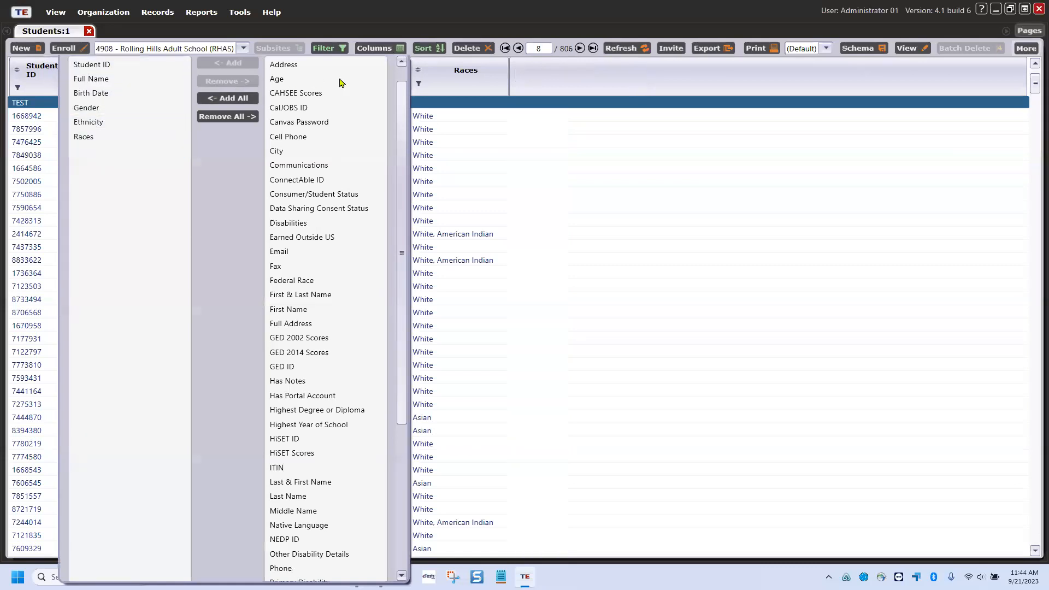
{"action": "left_click", "coordinate": [549, 88]}
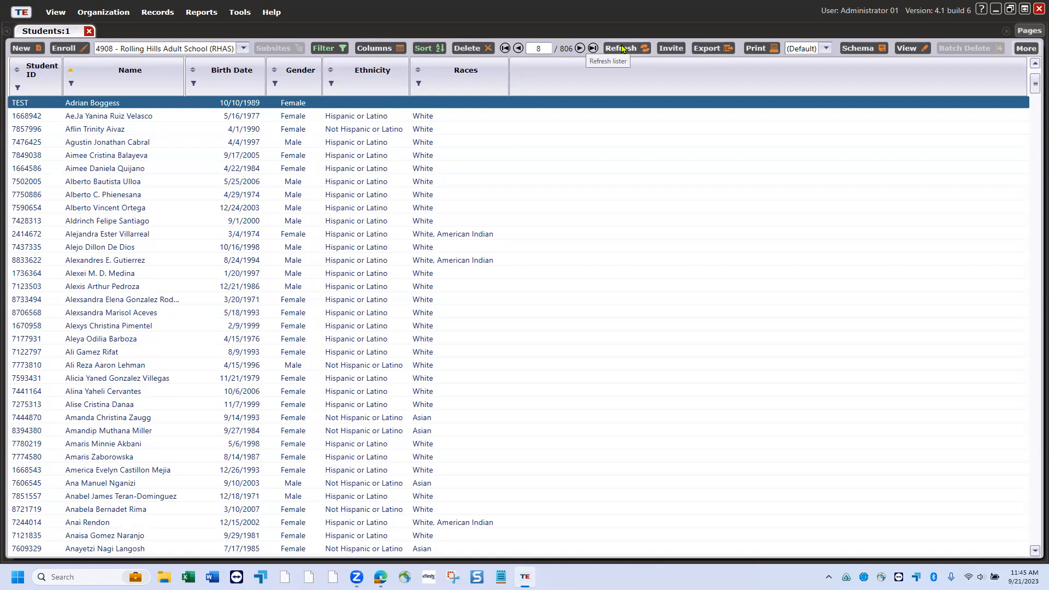
- Advance to student record 9 of 806 and view the Export options without exporting
{"action": "left_click", "coordinate": [581, 48]}
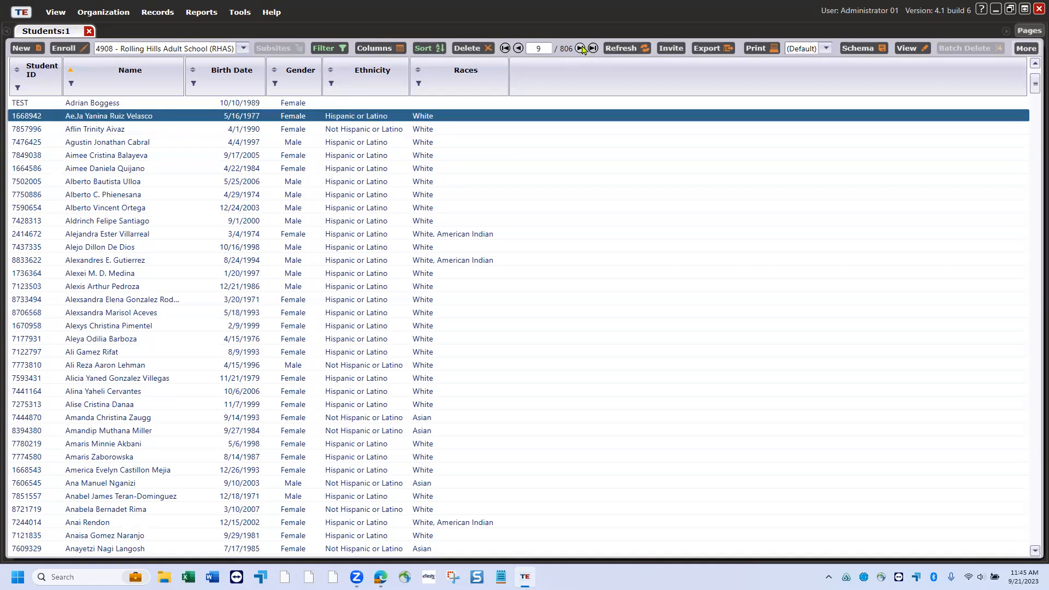
{"action": "left_click", "coordinate": [708, 49]}
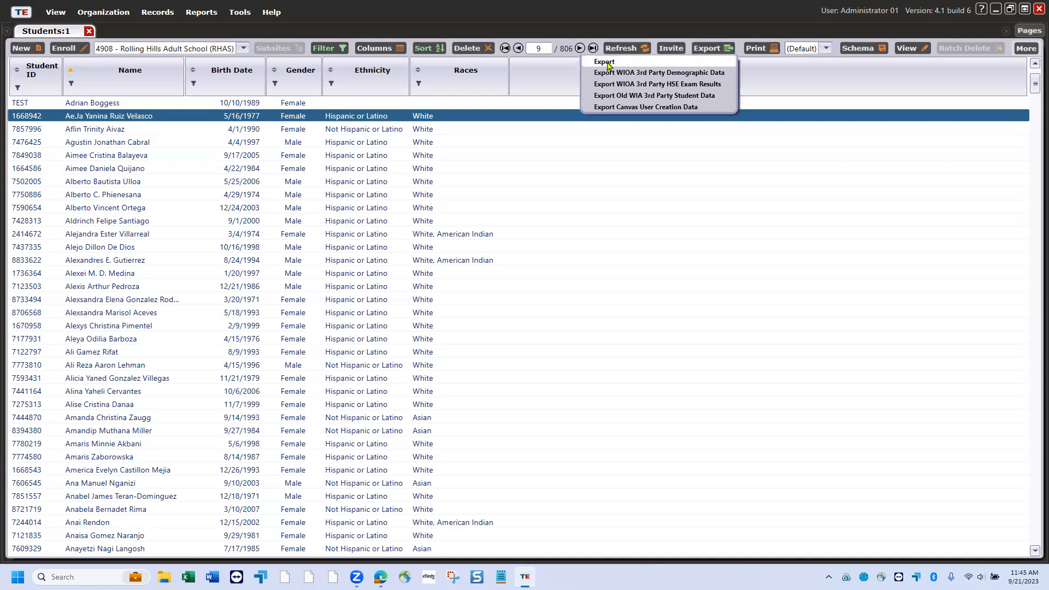
{"action": "left_click", "coordinate": [728, 48]}
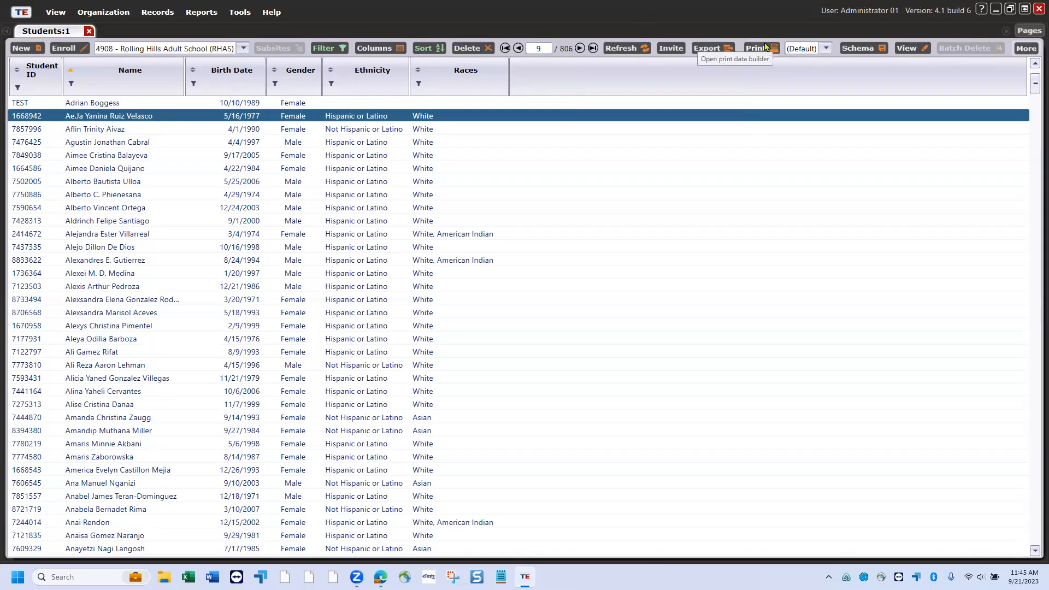
- Cancel the Schema popup, keeping the (Default) schema, then show the View menu's Record/Info/Notes choices
{"action": "left_click", "coordinate": [861, 48]}
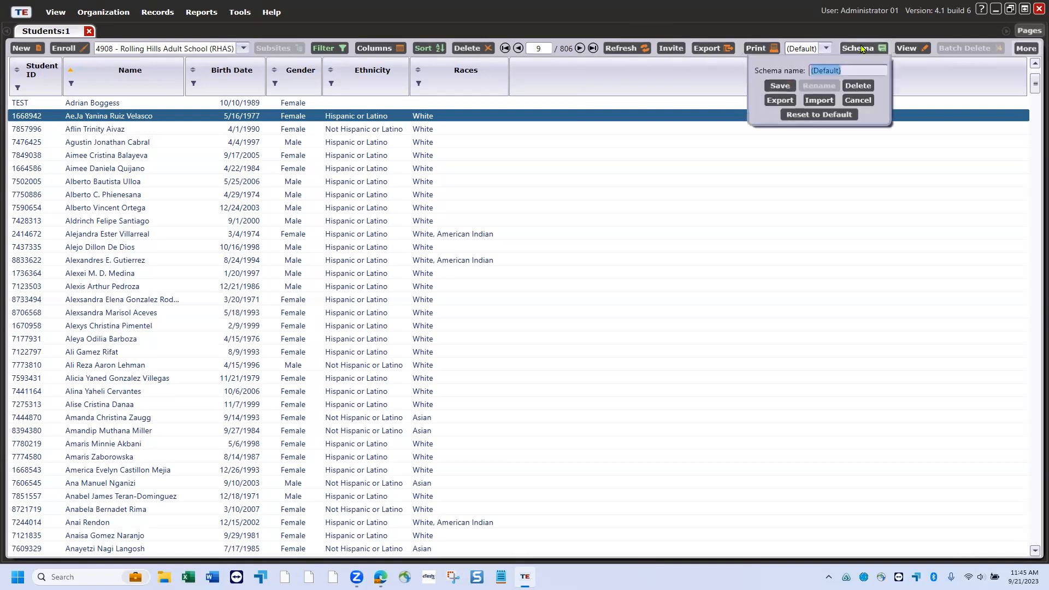
{"action": "left_click", "coordinate": [625, 78]}
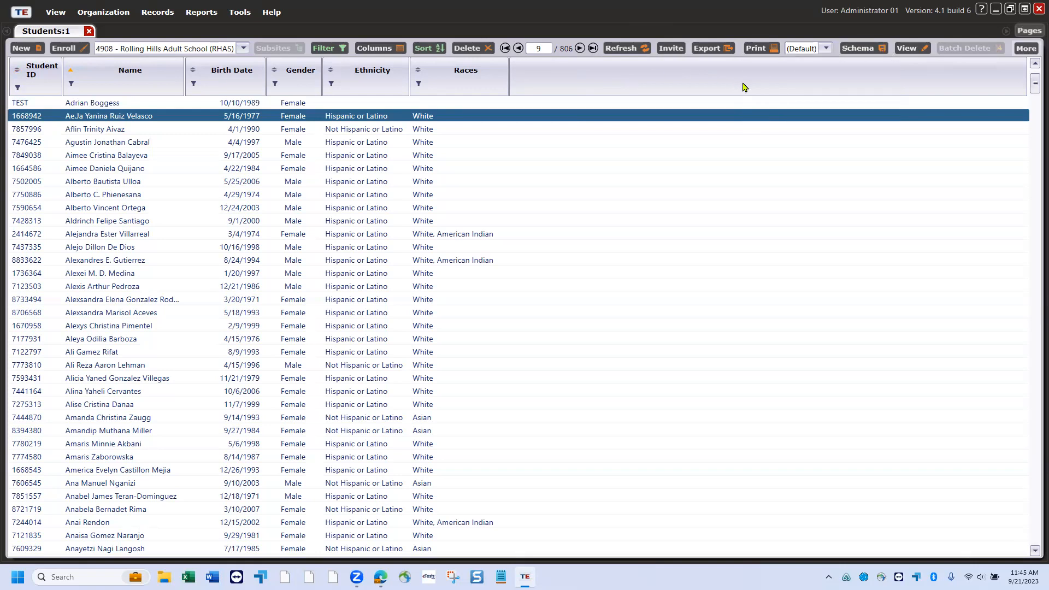
{"action": "left_click", "coordinate": [912, 51]}
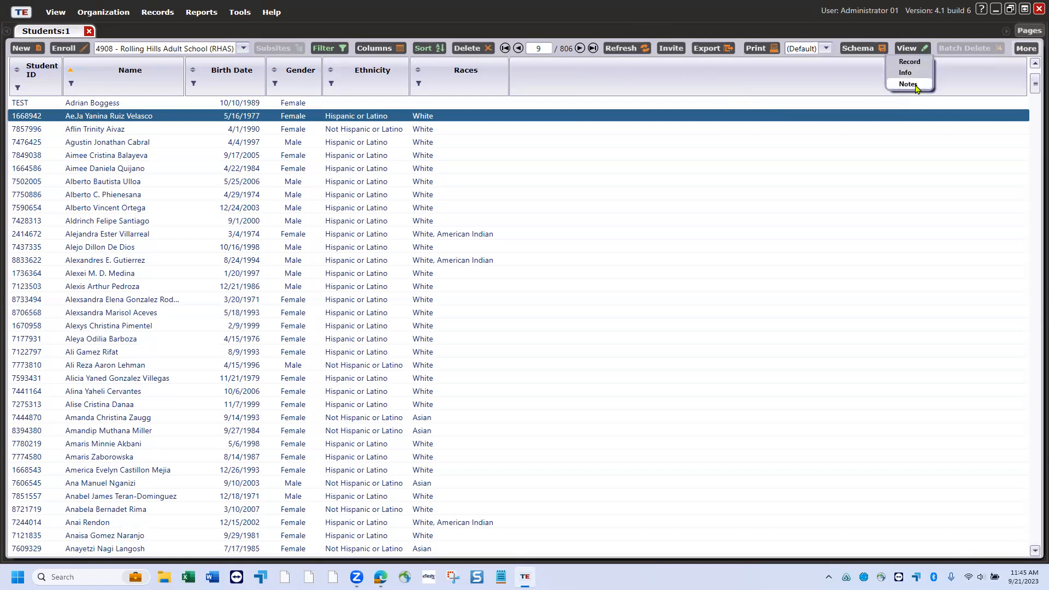
{"action": "left_click", "coordinate": [962, 85]}
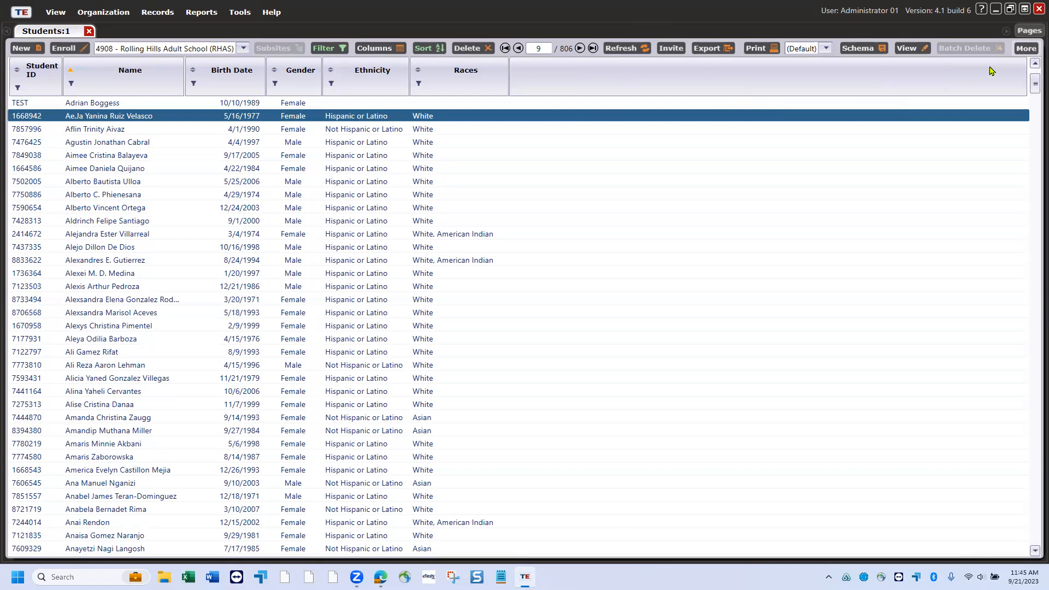
{"action": "left_click", "coordinate": [1020, 50]}
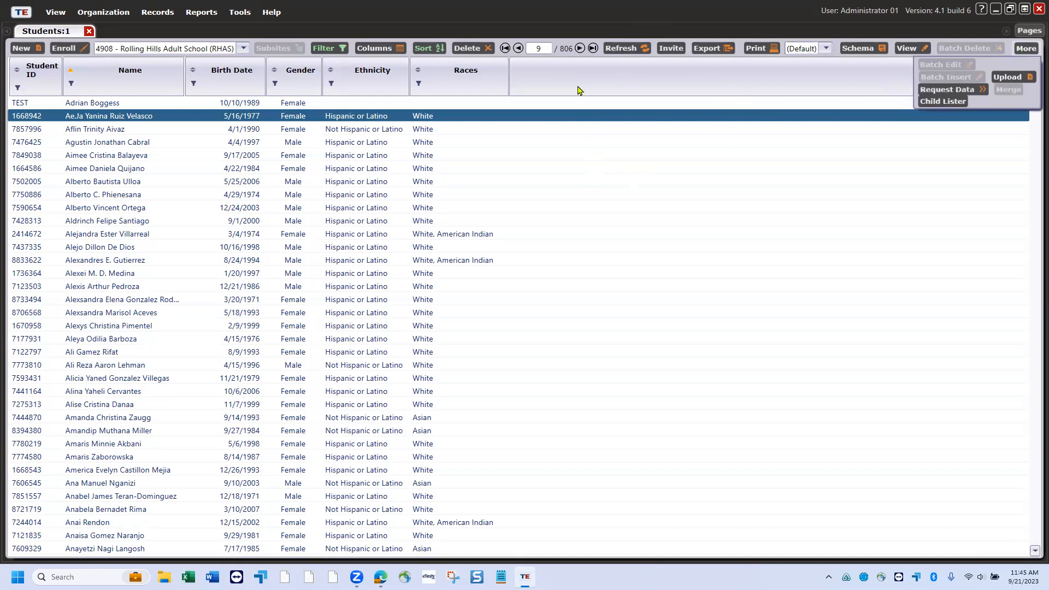
{"action": "left_click", "coordinate": [554, 9]}
{"action": "left_click", "coordinate": [383, 168], "text": "shift"}
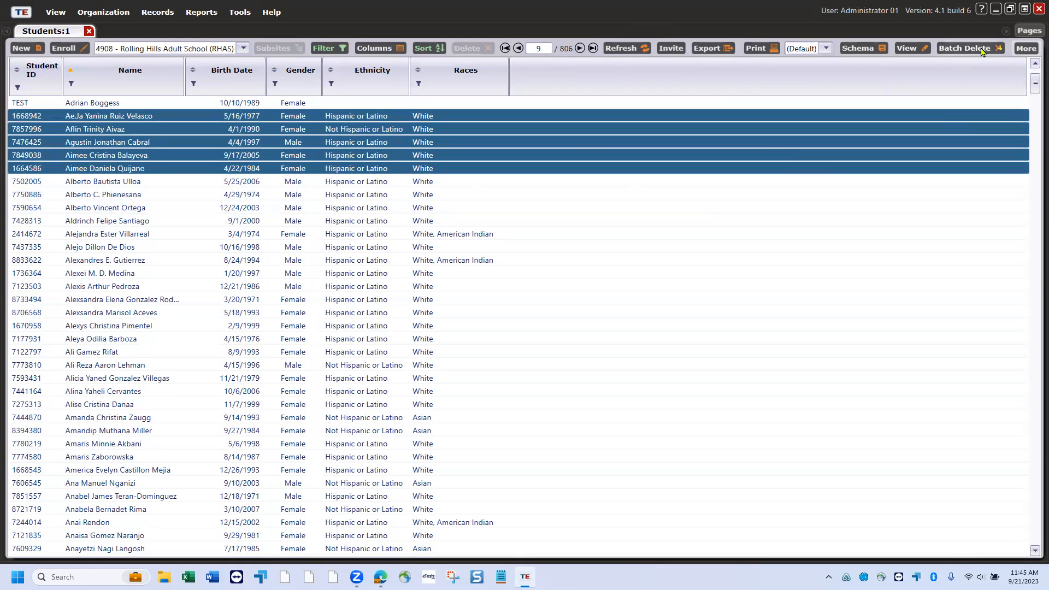
{"action": "left_click", "coordinate": [1030, 50]}
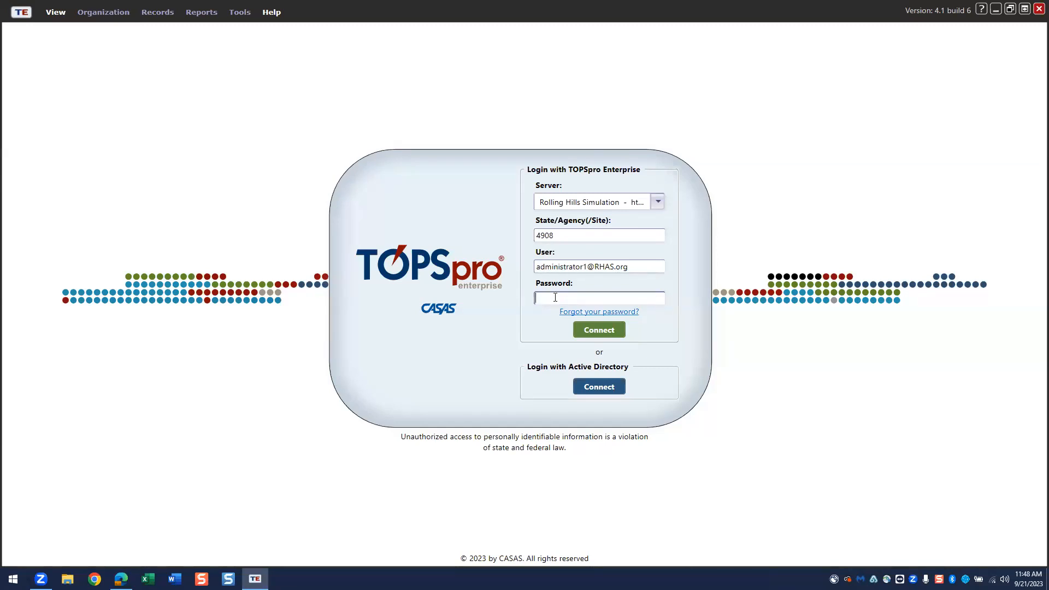
- Enter the password, connect to agency 4908 as Administrator 01, and close the Start Page
{"action": "type", "text": "*****"}
{"action": "left_click", "coordinate": [599, 330]}
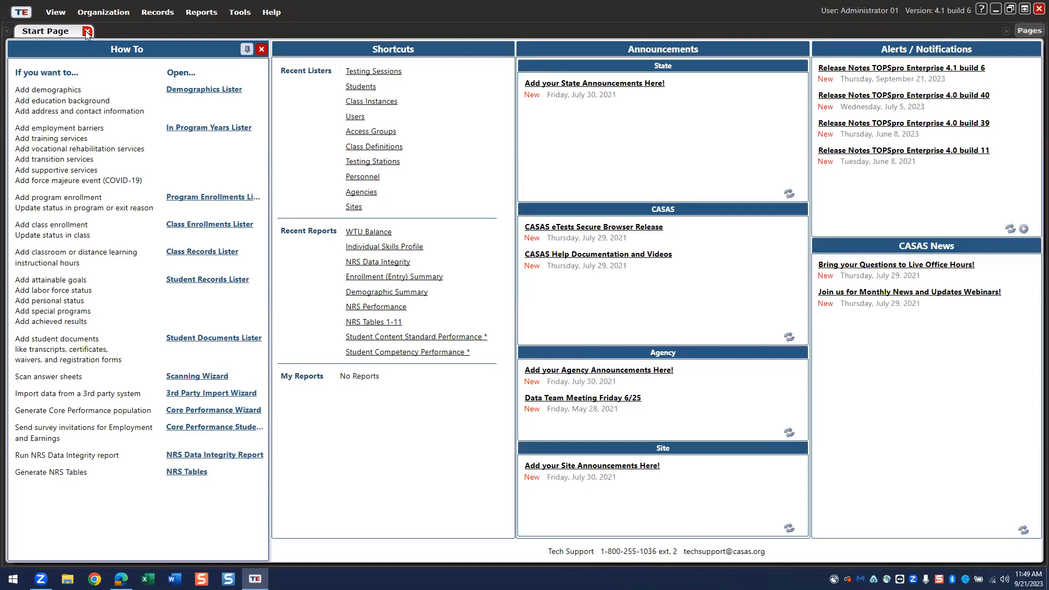
{"action": "left_click", "coordinate": [86, 32]}
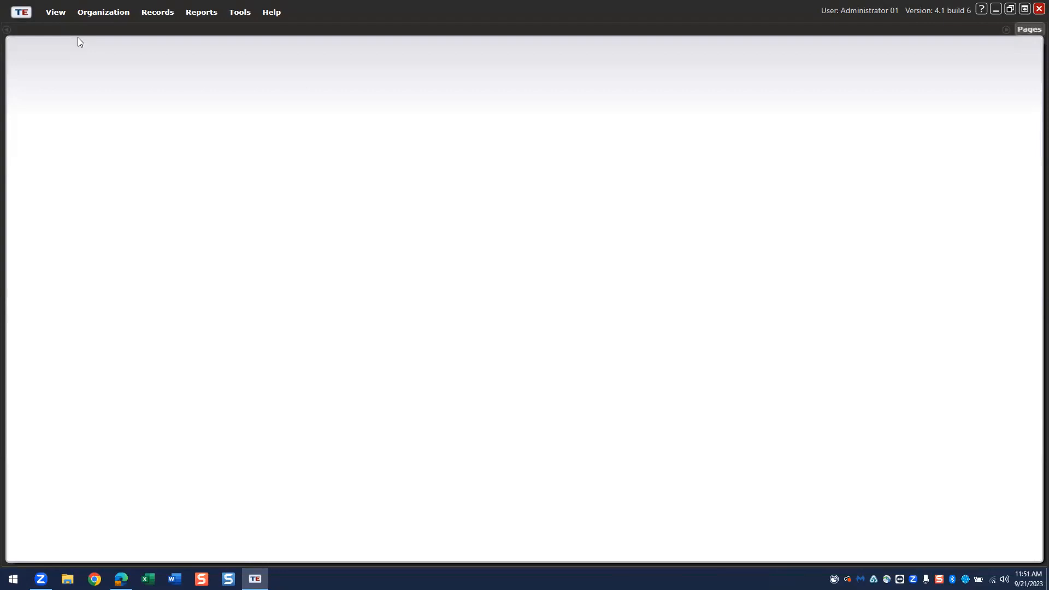
- Open Organization > Sites to list the Rolling Hills Adult School sites 01, 100 and 122
{"action": "left_click", "coordinate": [92, 13]}
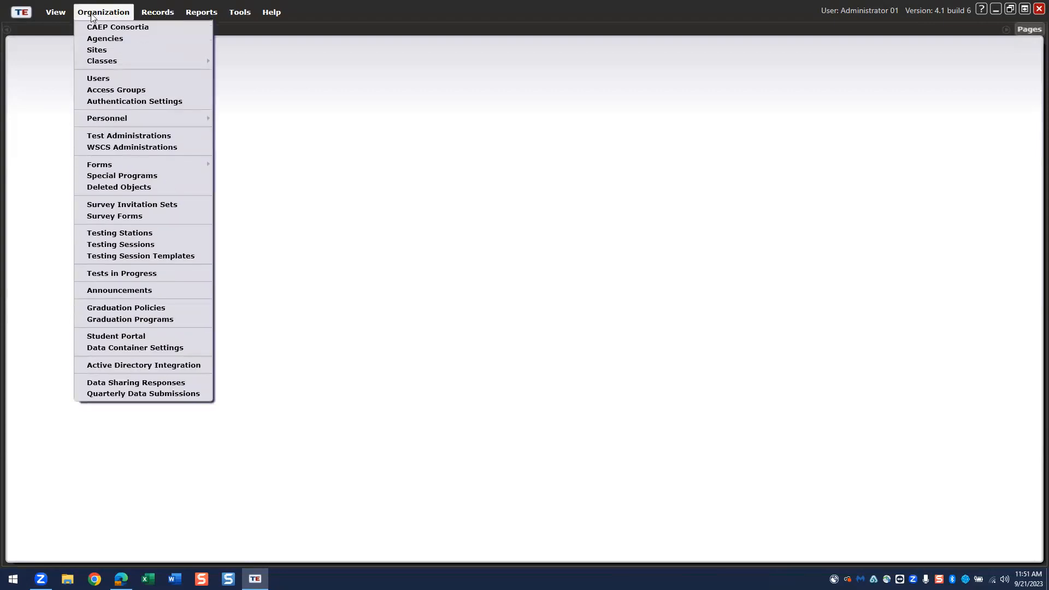
{"action": "left_click", "coordinate": [94, 52]}
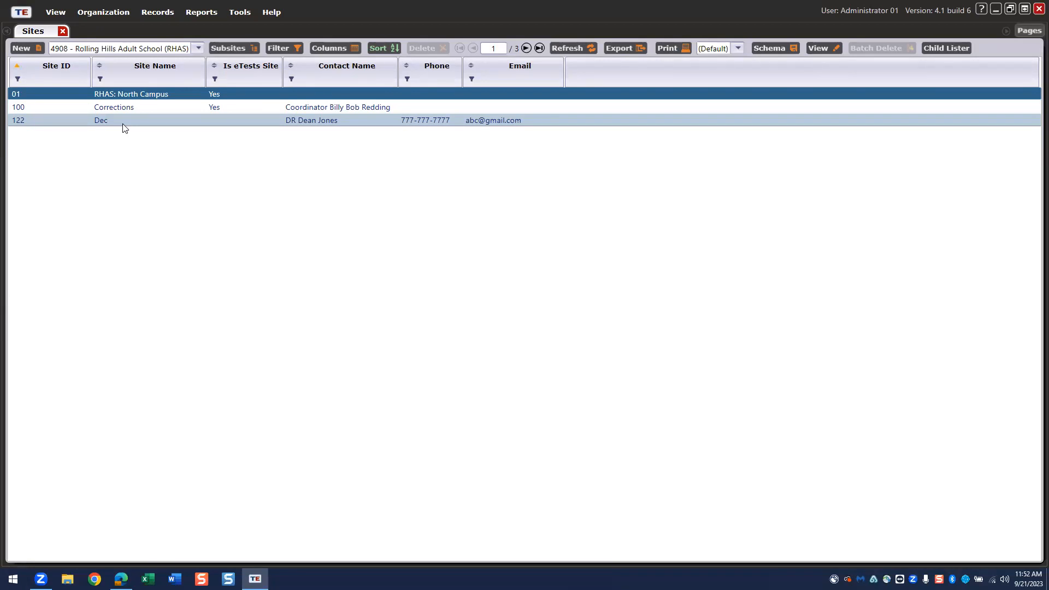
- Create a new site record with Site ID 06 and Site Name 'East Campus'
{"action": "left_click", "coordinate": [24, 48]}
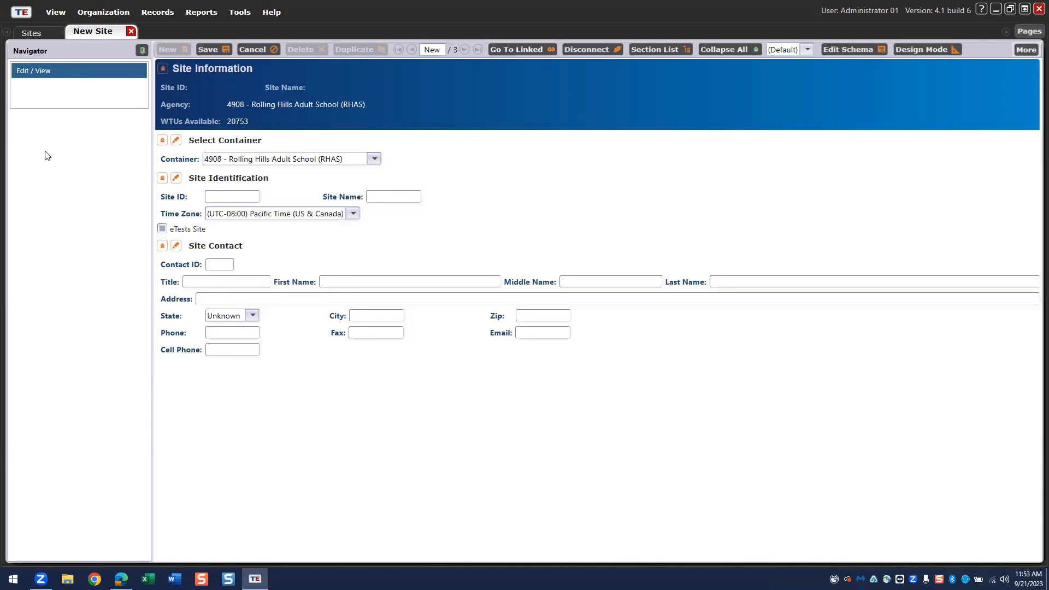
{"action": "left_click", "coordinate": [225, 193]}
{"action": "type", "text": "06"}
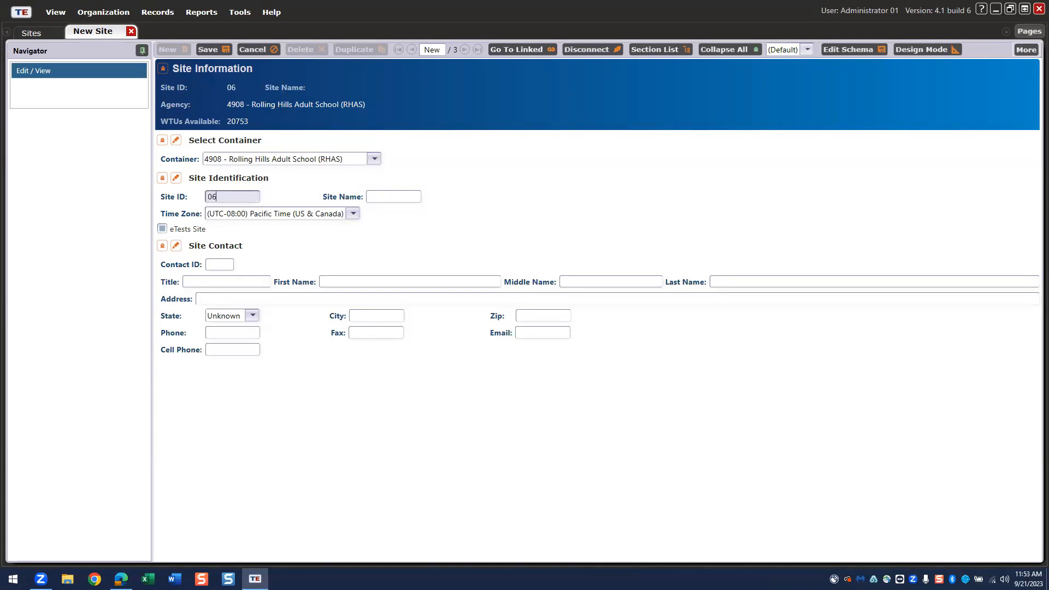
{"action": "left_click", "coordinate": [381, 200]}
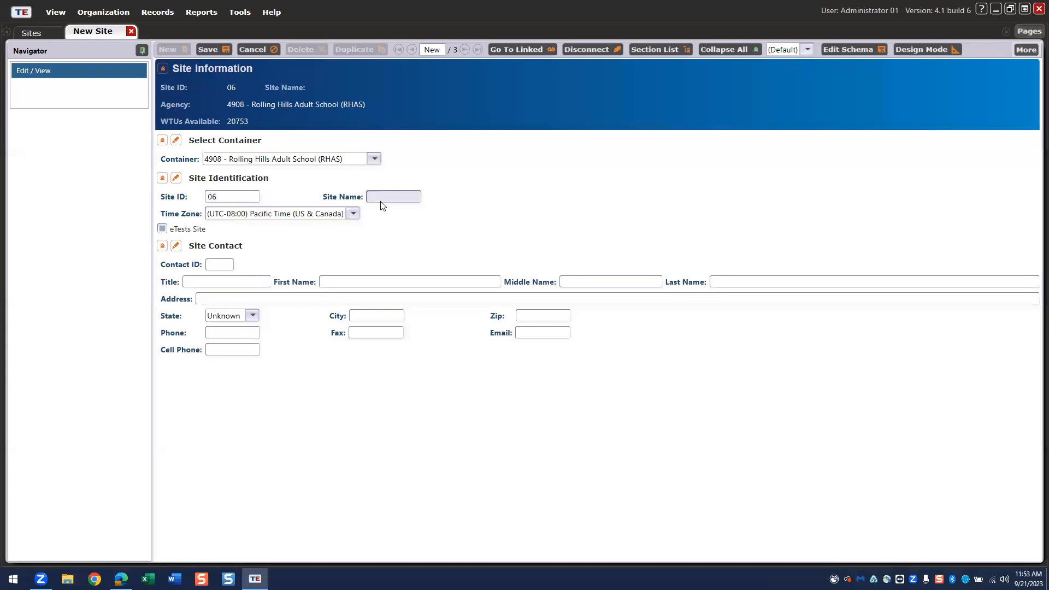
{"action": "type", "text": "Nor"}
{"action": "key", "text": "BackSpace"}
{"action": "key", "text": "BackSpace"}
{"action": "key", "text": "BackSpace"}
{"action": "type", "text": "East Campus"}
- Mark East Campus as an eTests site and enter the site contact's first and last name
{"action": "left_click", "coordinate": [162, 230]}
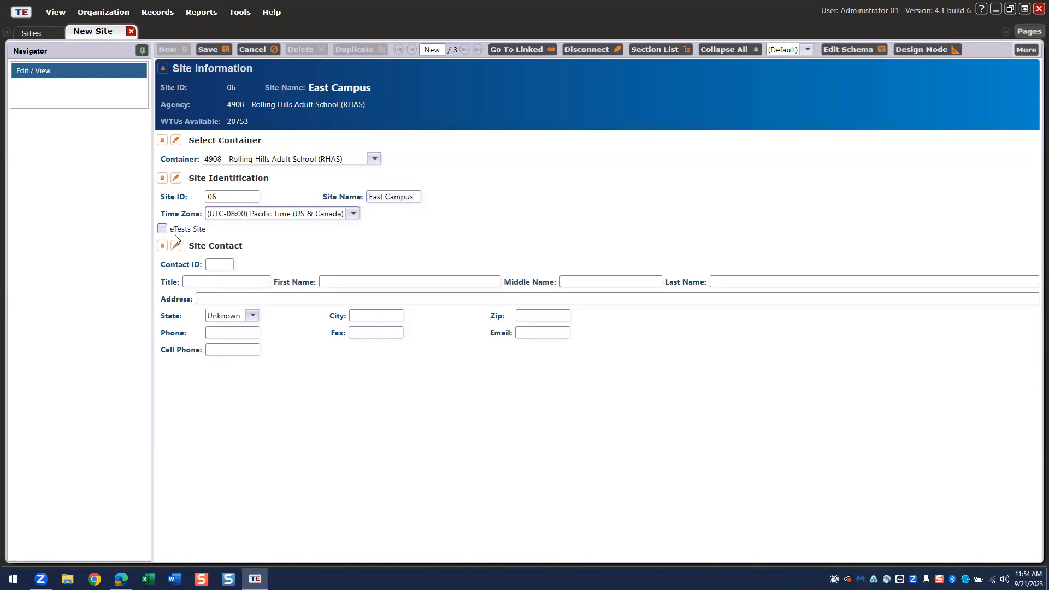
{"action": "left_click", "coordinate": [162, 229]}
{"action": "left_click", "coordinate": [342, 282]}
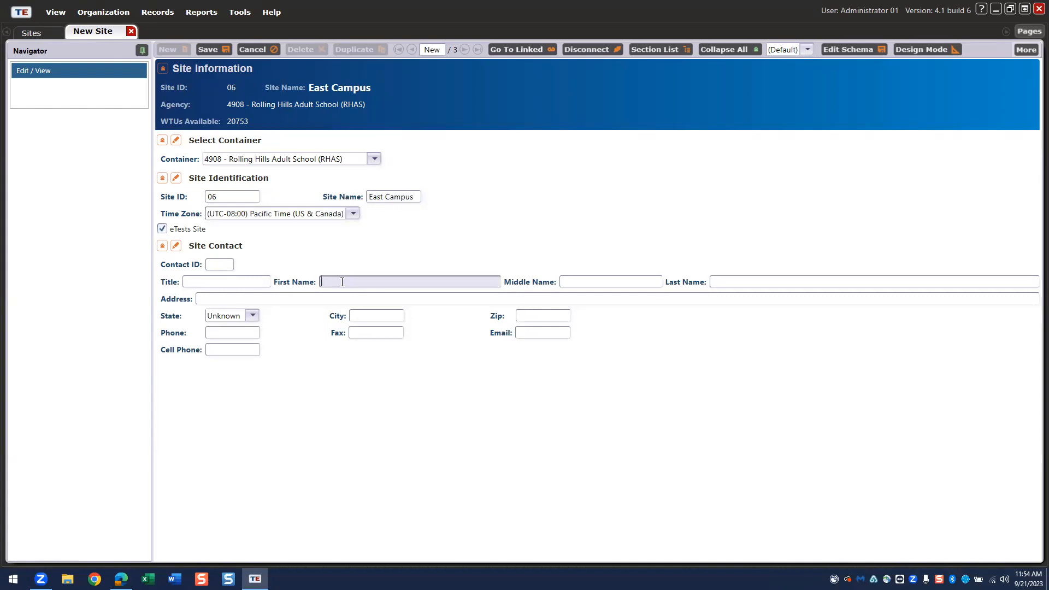
{"action": "left_click", "coordinate": [762, 283]}
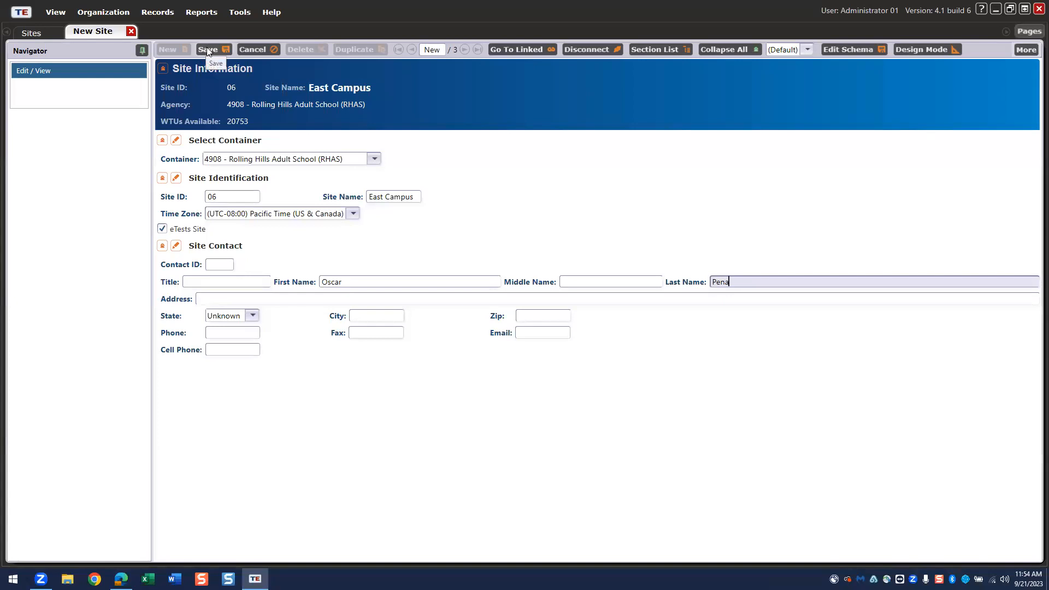
- Save the new site as record 06 - East Campus
{"action": "left_click", "coordinate": [208, 50]}
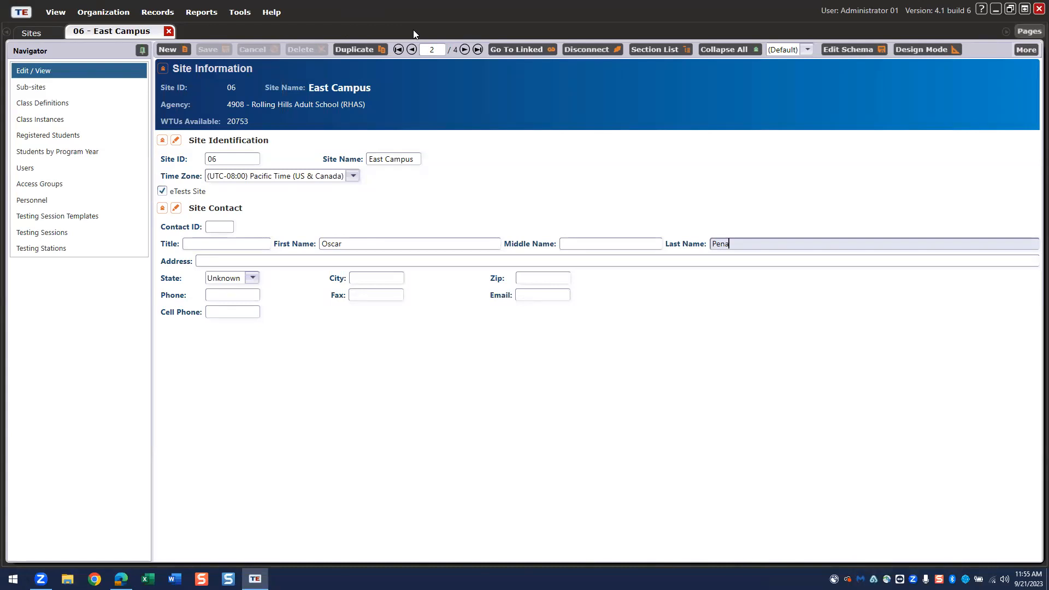
- Check East Campus in the Sites list, return to its 06 record, and open the Pages options
{"action": "left_click", "coordinate": [31, 34]}
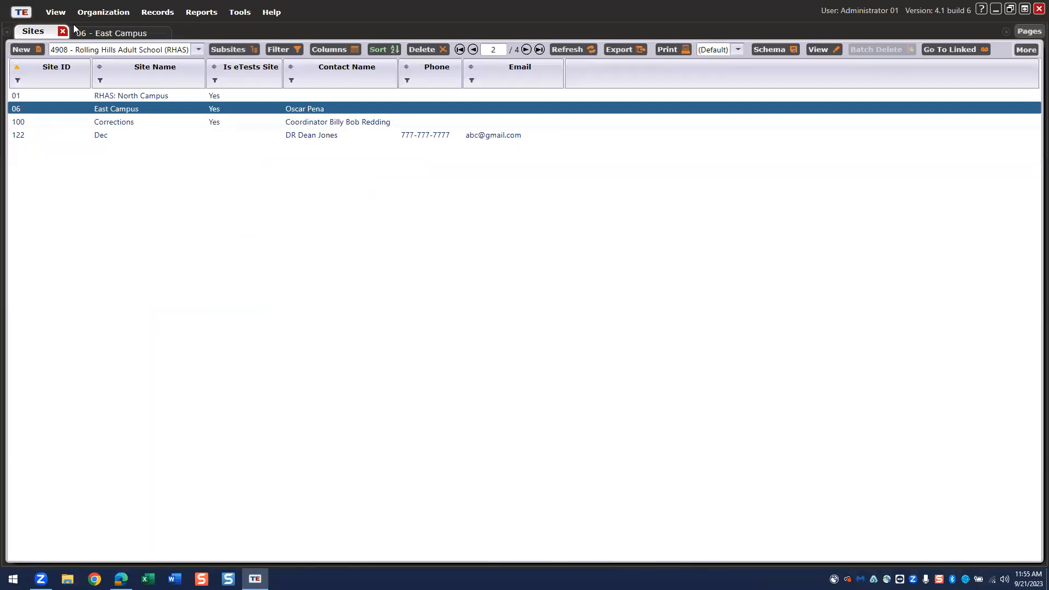
{"action": "left_click", "coordinate": [109, 32]}
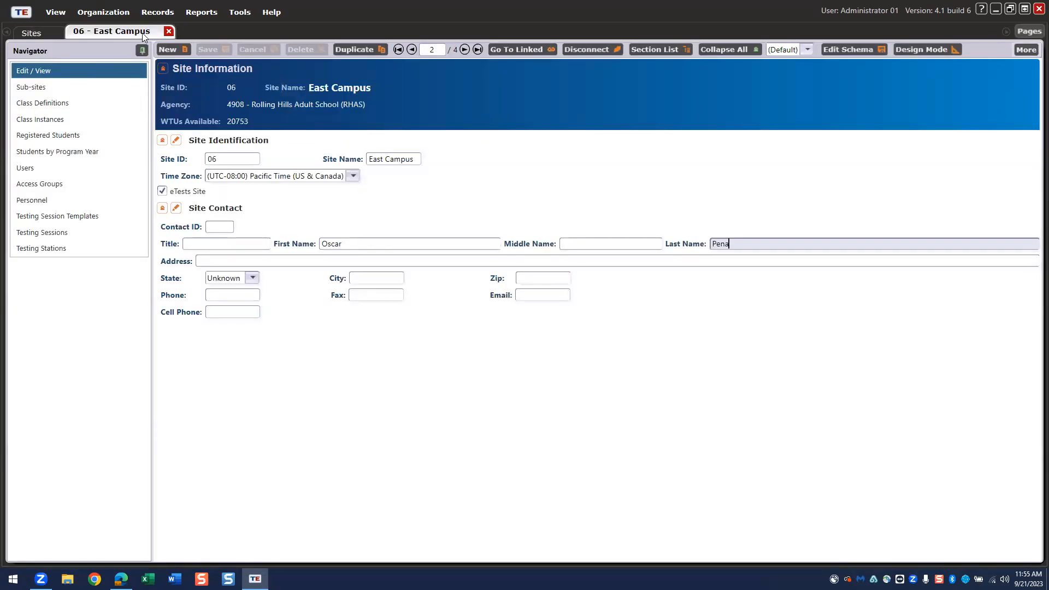
{"action": "left_click", "coordinate": [1029, 31]}
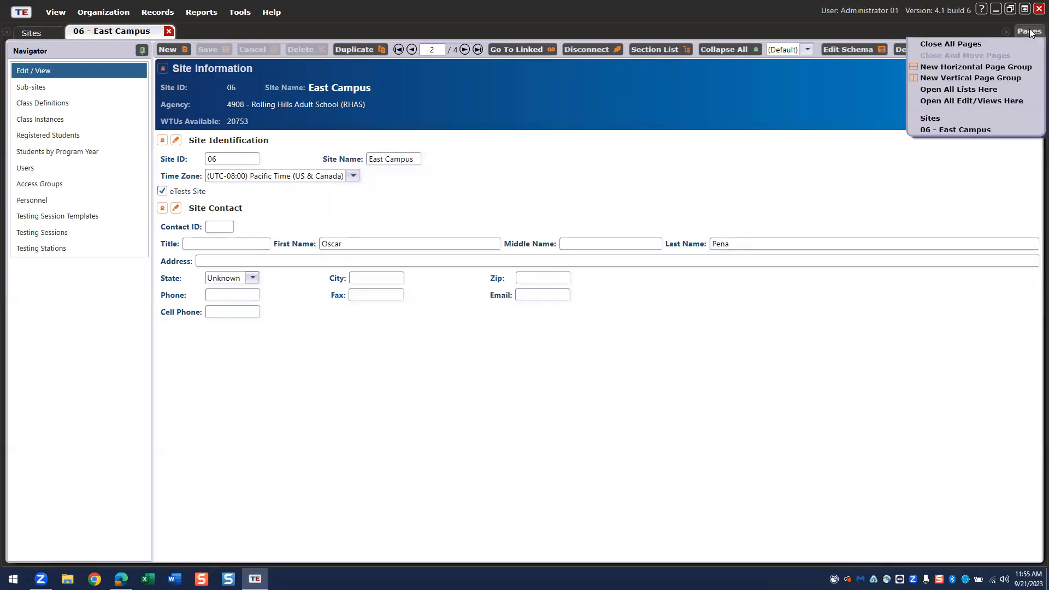
- Close all open pages with Pages > Close All Pages
{"action": "left_click", "coordinate": [973, 49]}
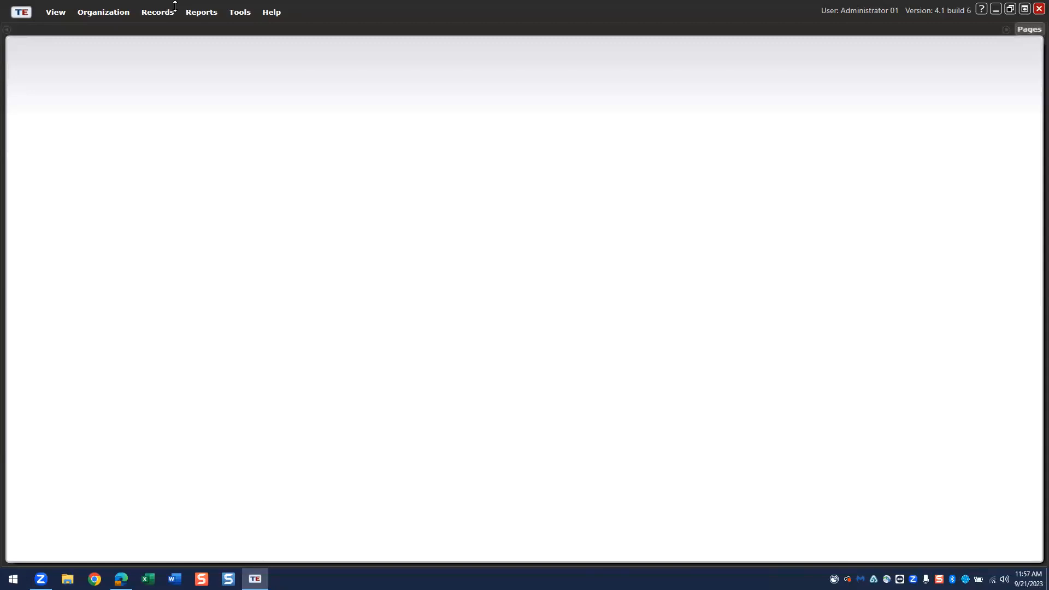
- Open Organization > Users and widen the Access Groups column to show full names
{"action": "left_click", "coordinate": [109, 15]}
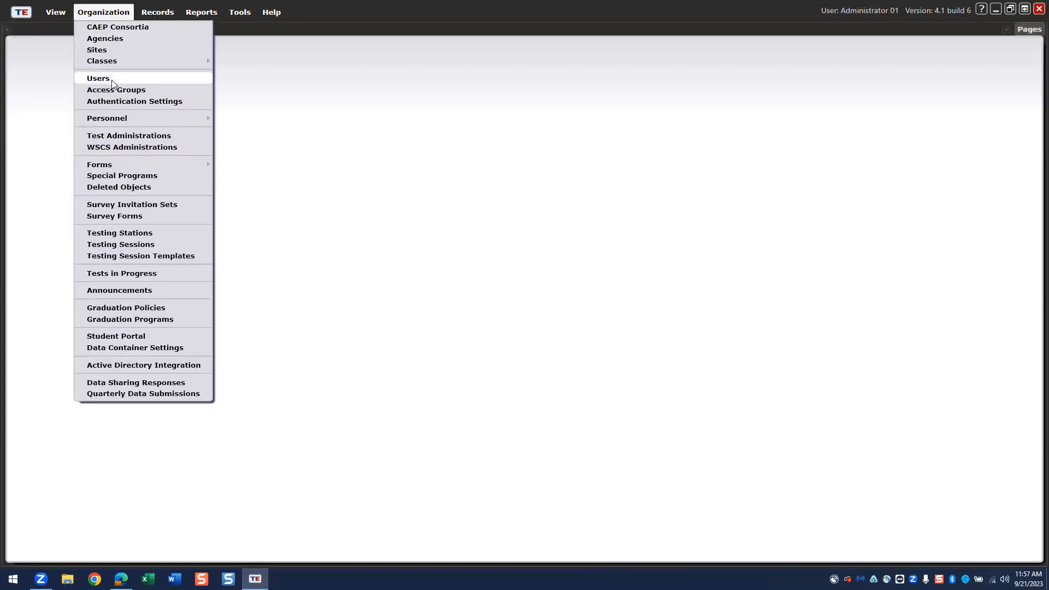
{"action": "left_click", "coordinate": [104, 79]}
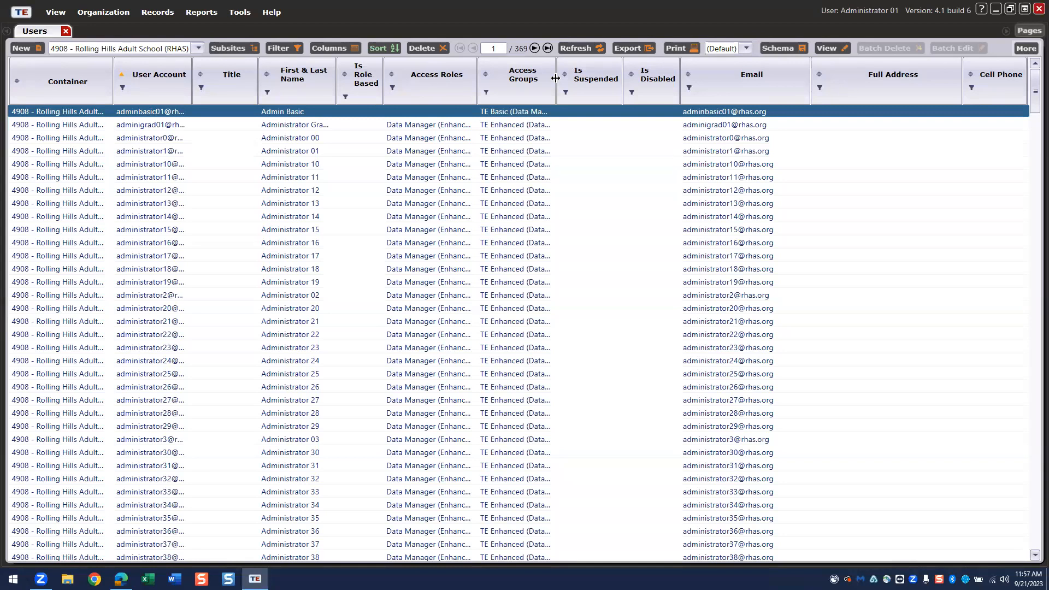
{"action": "left_click_drag", "start_coordinate": [556, 78], "coordinate": [735, 69]}
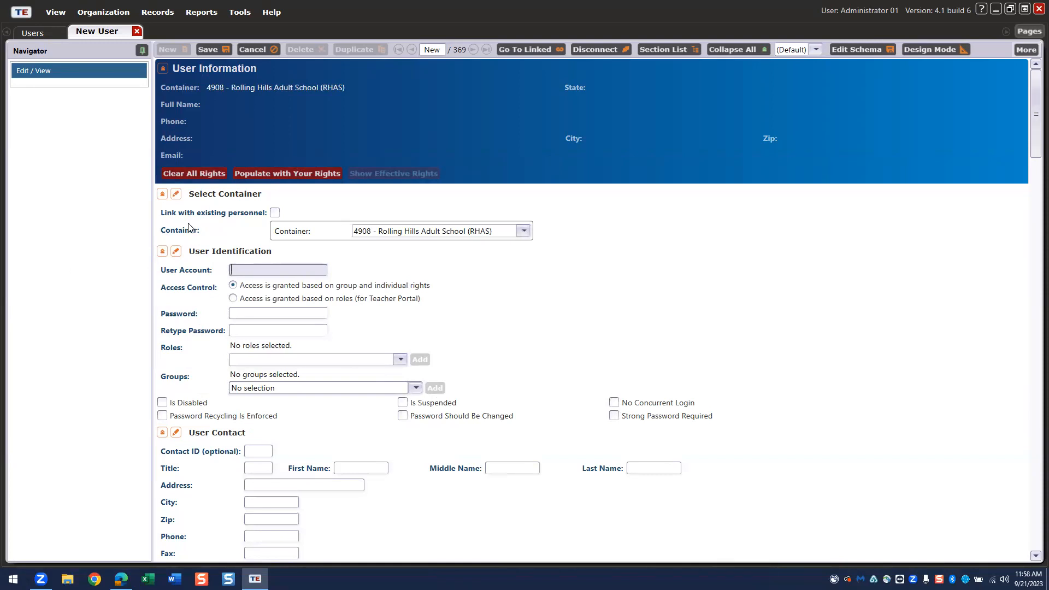
- Enter the new user's account e-mail and the same password in both password fields
{"action": "left_click", "coordinate": [258, 270]}
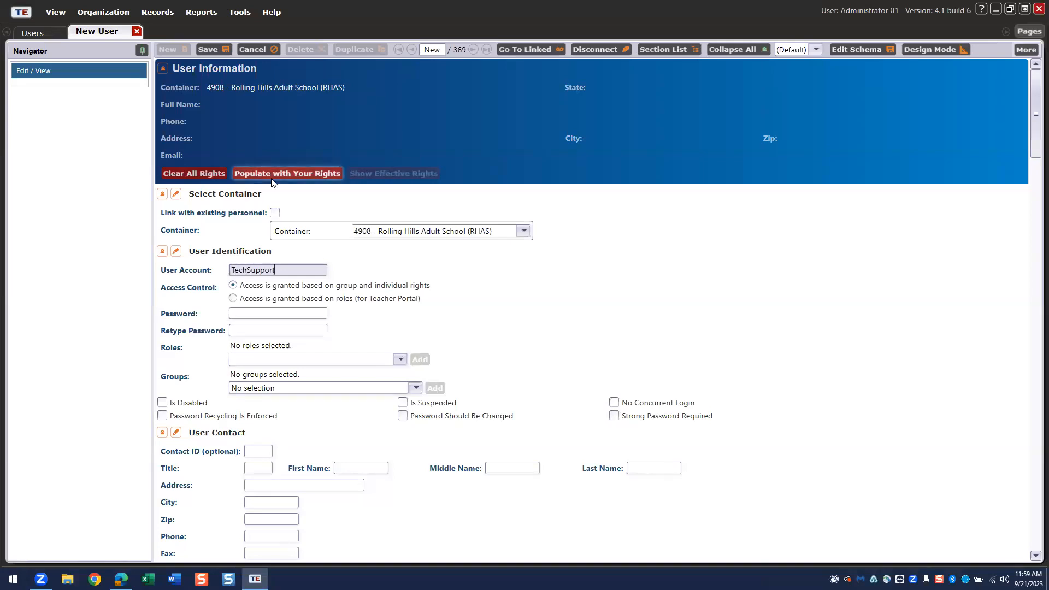
{"action": "left_click", "coordinate": [238, 313]}
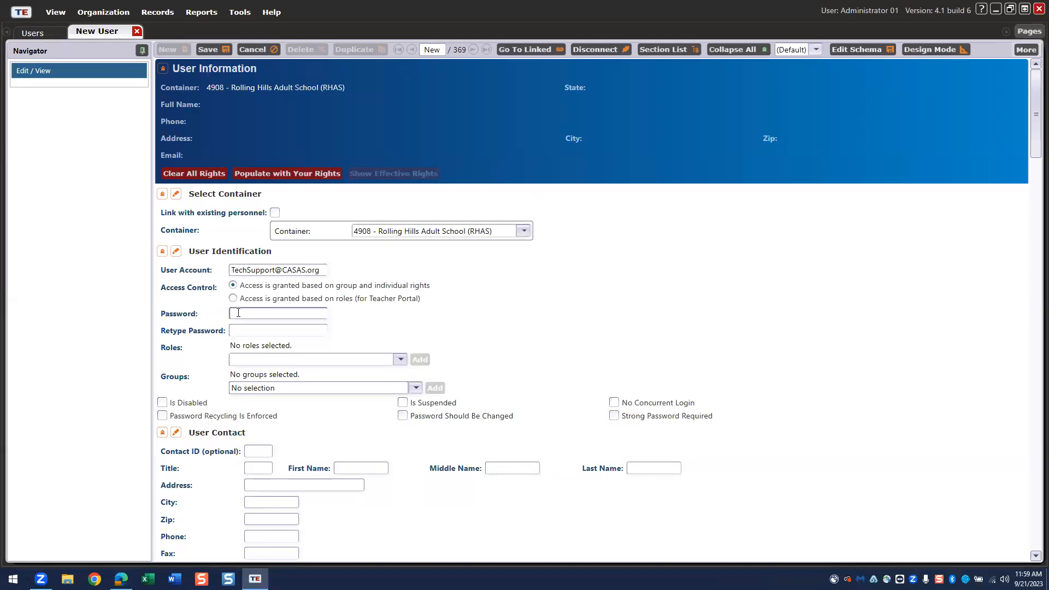
{"action": "type", "text": "*****"}
{"action": "left_click", "coordinate": [248, 331]}
{"action": "type", "text": "*****"}
- Set the new user's group to TE Admin Access (Enhanced)
{"action": "scroll", "coordinate": [499, 337], "scroll_direction": "down", "scroll_amount": 1}
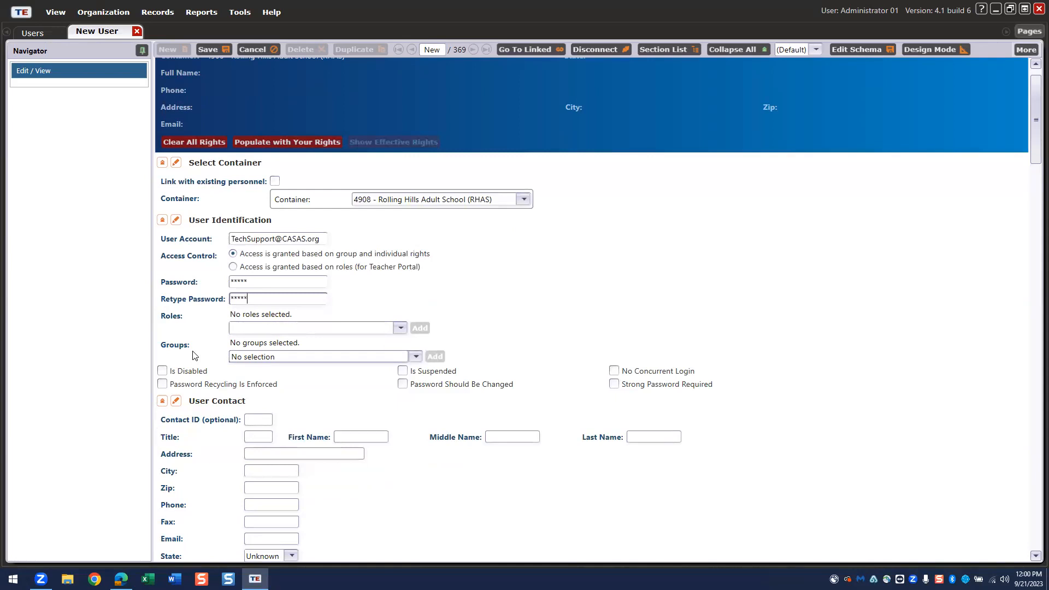
{"action": "left_click", "coordinate": [417, 356]}
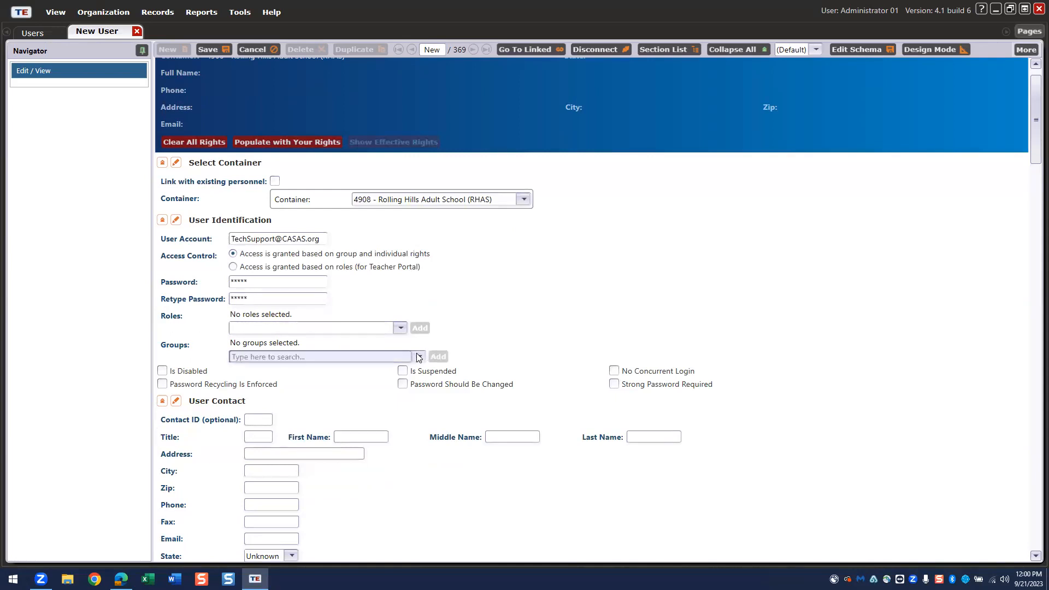
{"action": "left_click", "coordinate": [418, 357]}
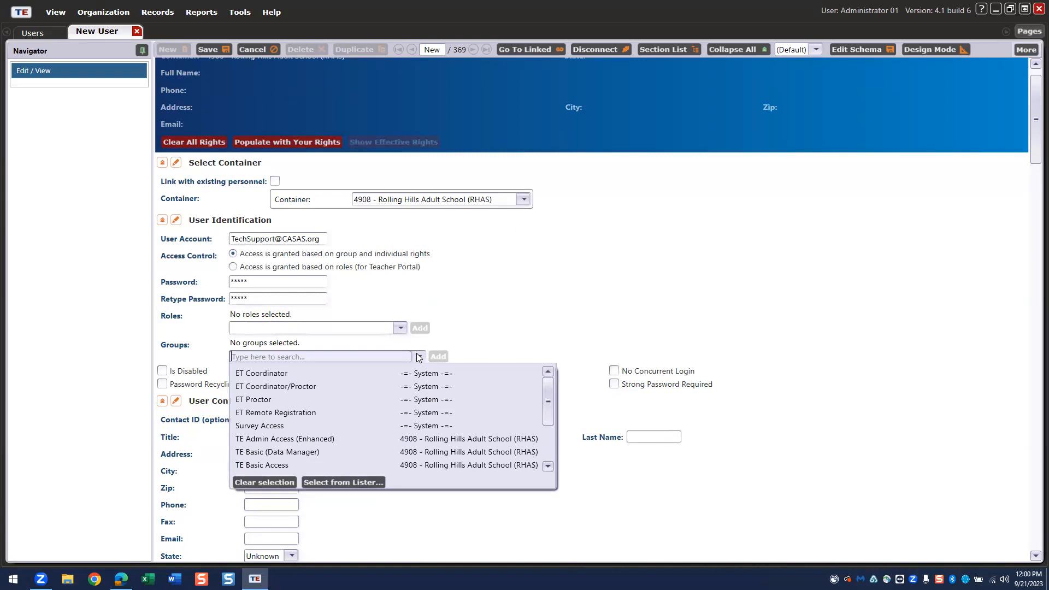
{"action": "left_click", "coordinate": [348, 438]}
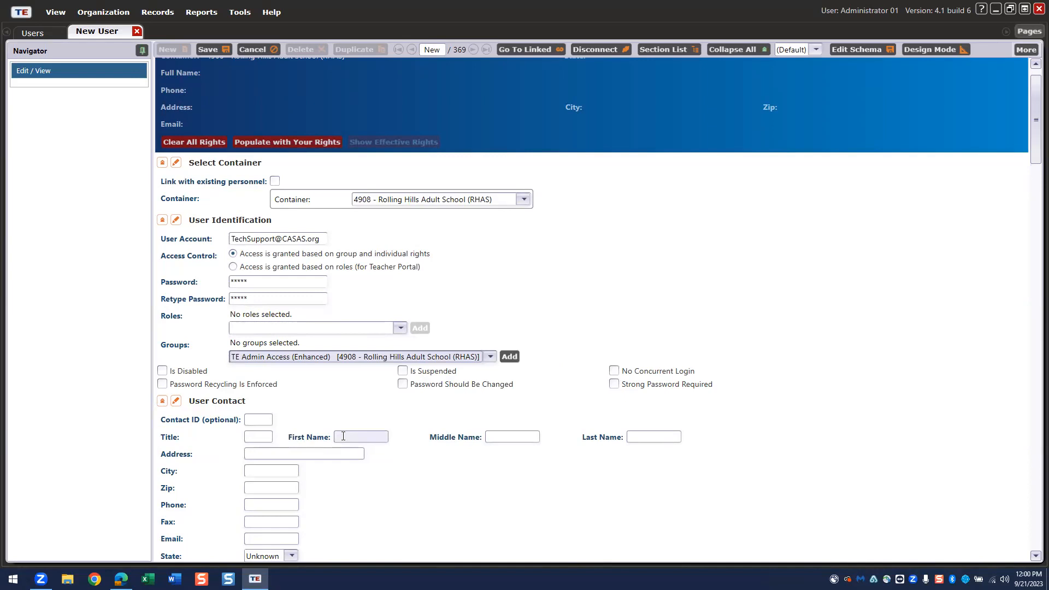
- Fill in the new user's first and last name
{"action": "left_click", "coordinate": [345, 436]}
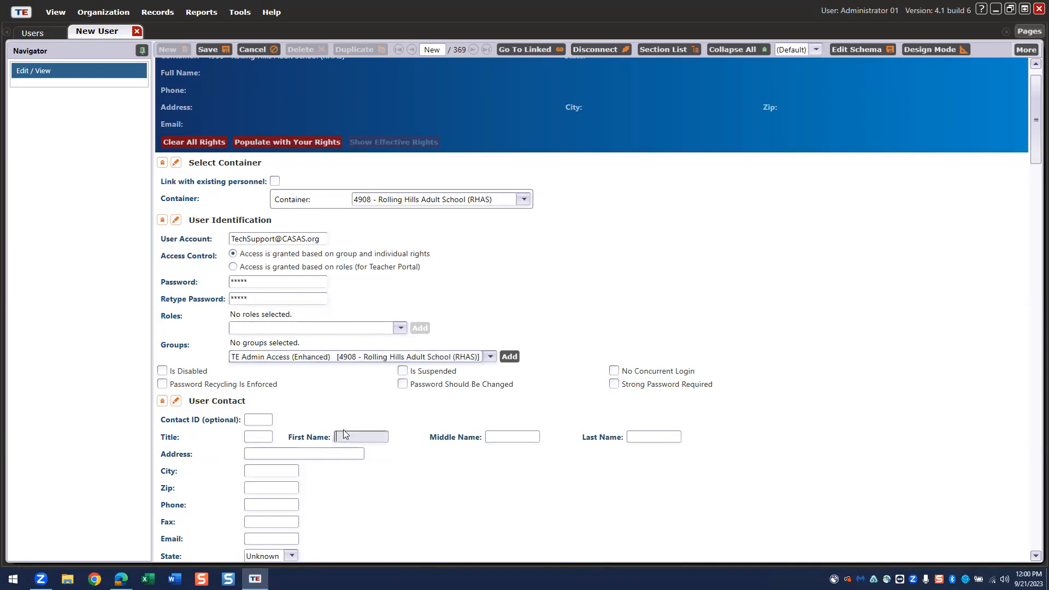
{"action": "left_click", "coordinate": [638, 438]}
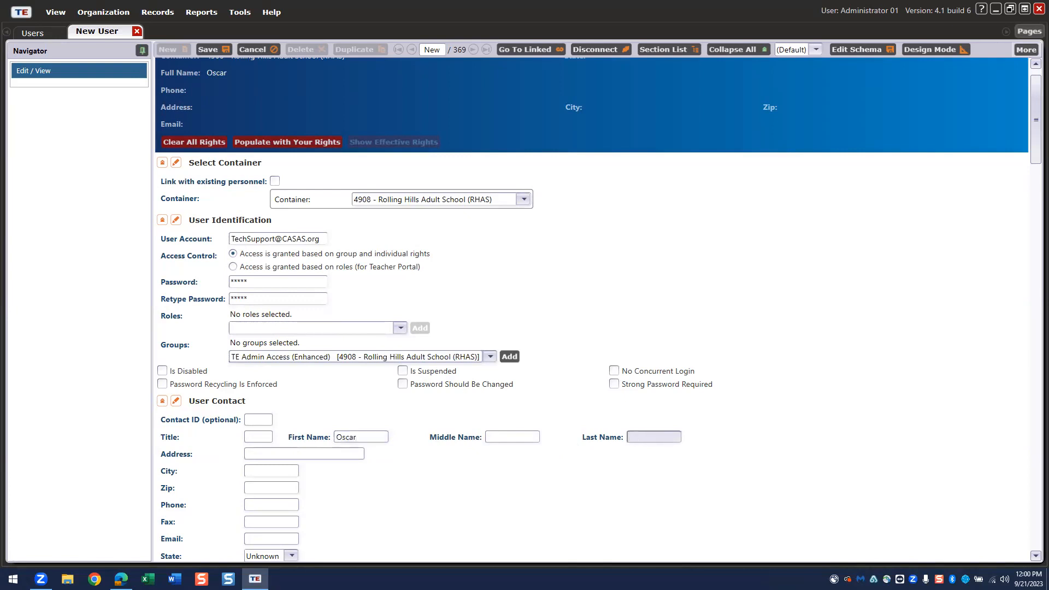
- Copy the account address into the contact e-mail field and save the user record
{"action": "scroll", "coordinate": [637, 432], "scroll_direction": "down", "scroll_amount": 2}
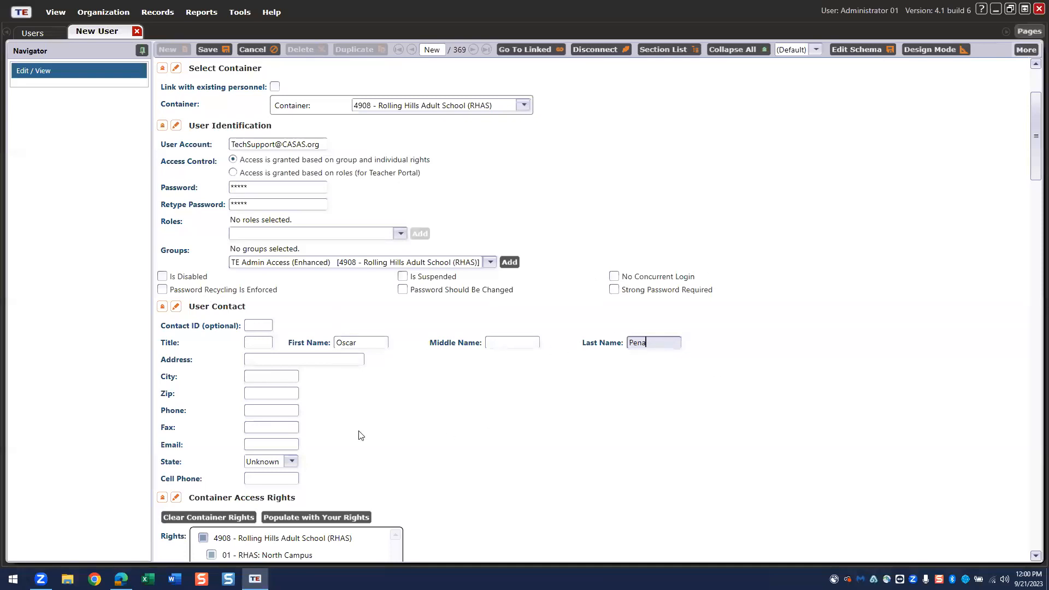
{"action": "left_click", "coordinate": [249, 447]}
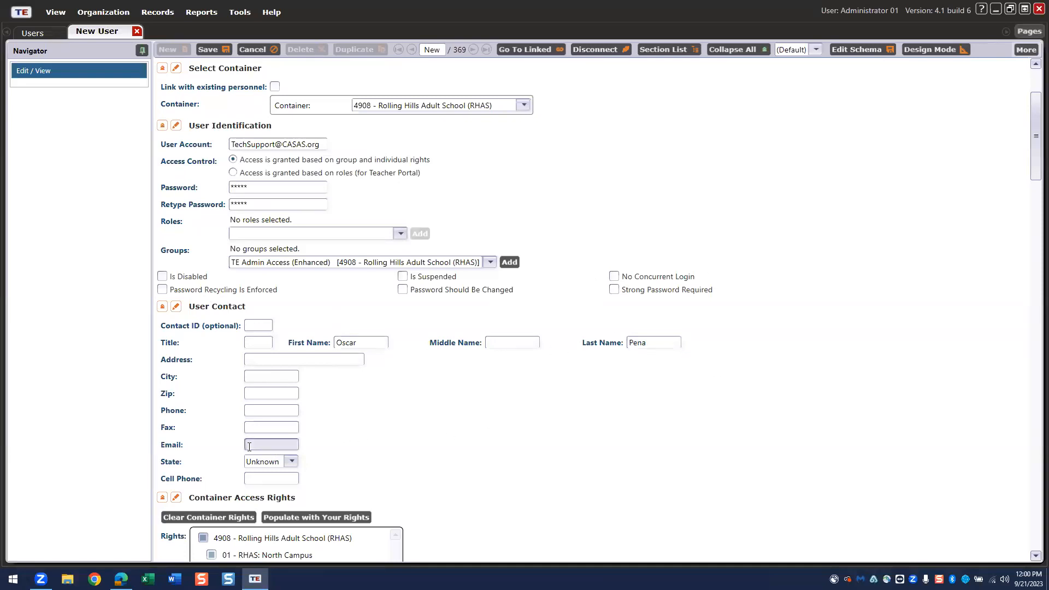
{"action": "left_click", "coordinate": [319, 144]}
{"action": "key", "text": "ctrl+c"}
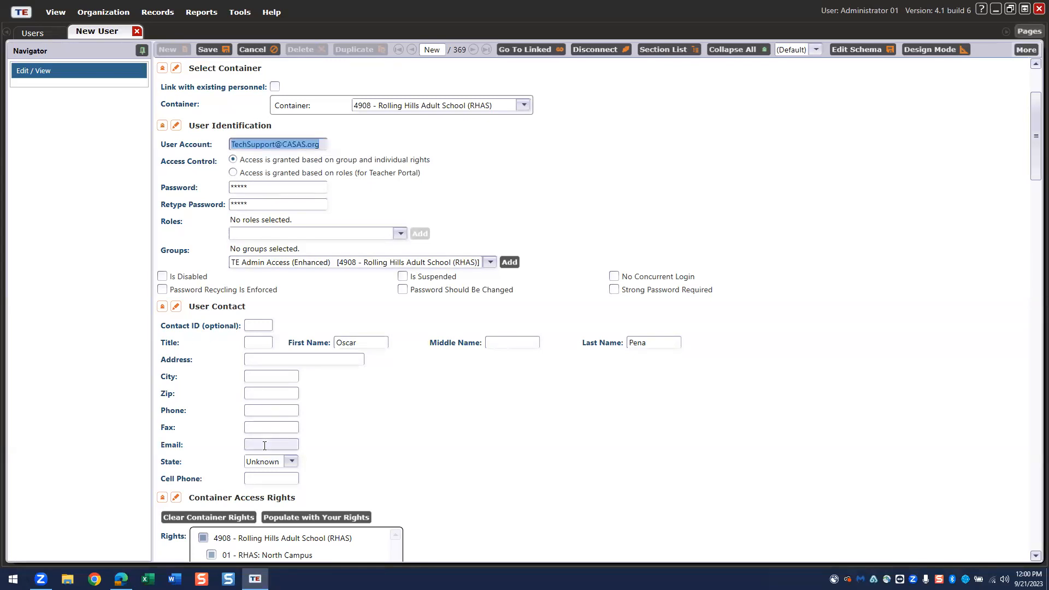
{"action": "left_click", "coordinate": [264, 447]}
{"action": "key", "text": "ctrl+v"}
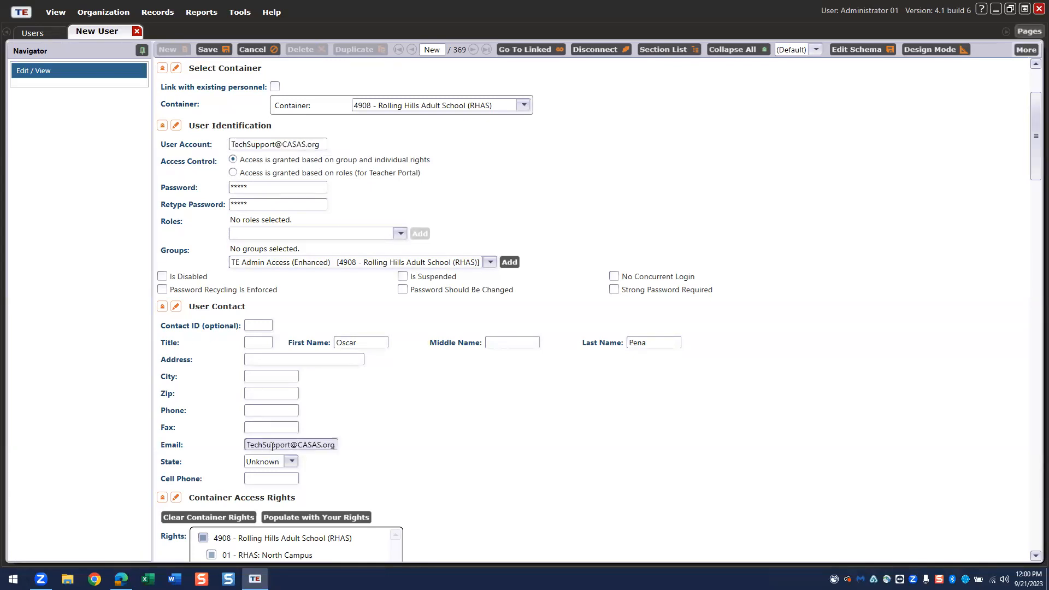
{"action": "left_click", "coordinate": [207, 49]}
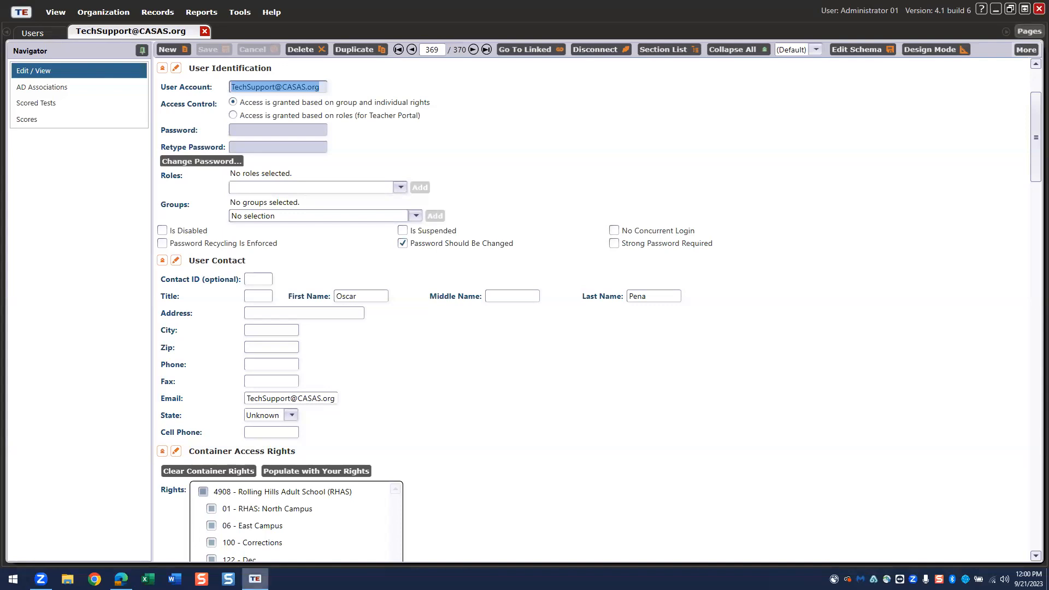
- Bring up the jump list for the TE icon on the Windows taskbar
{"action": "right_click", "coordinate": [255, 578]}
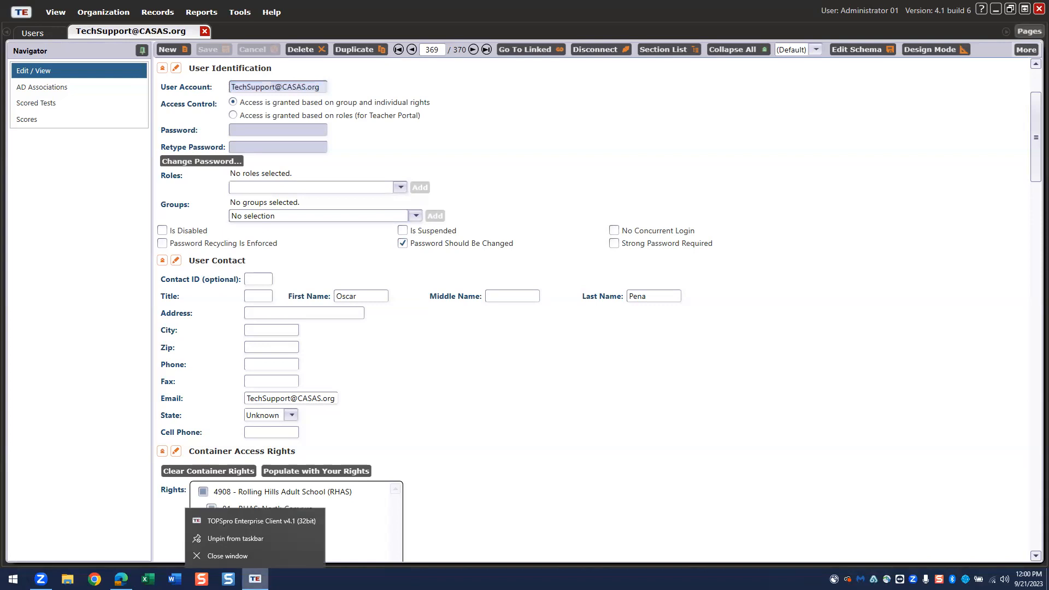
- Launch TOPSpro Enterprise Client v4.1 and sign in with the new tech support account's credentials
{"action": "left_click", "coordinate": [250, 520]}
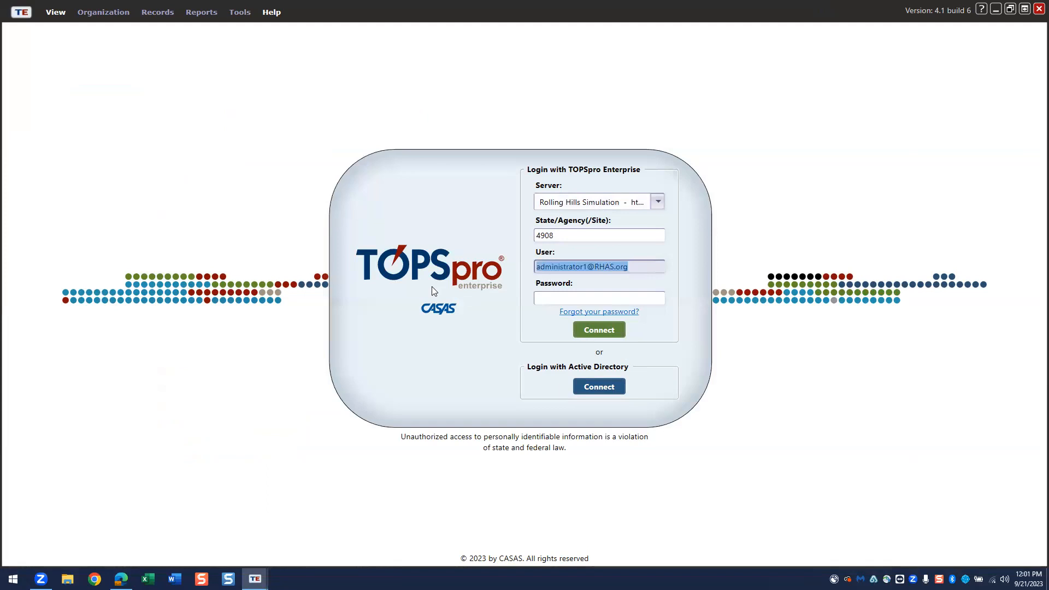
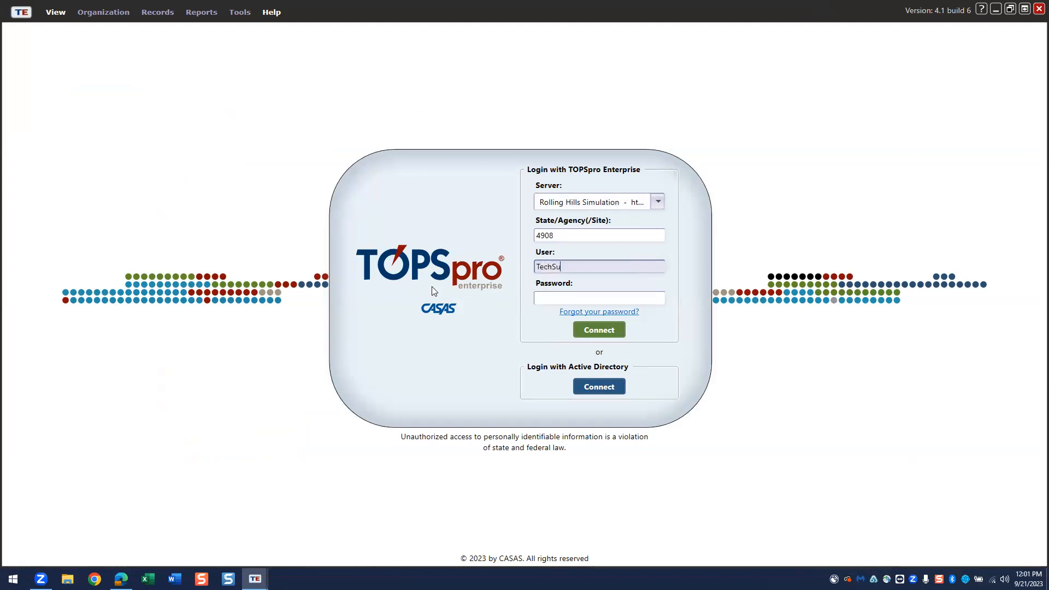
{"action": "left_click", "coordinate": [570, 298]}
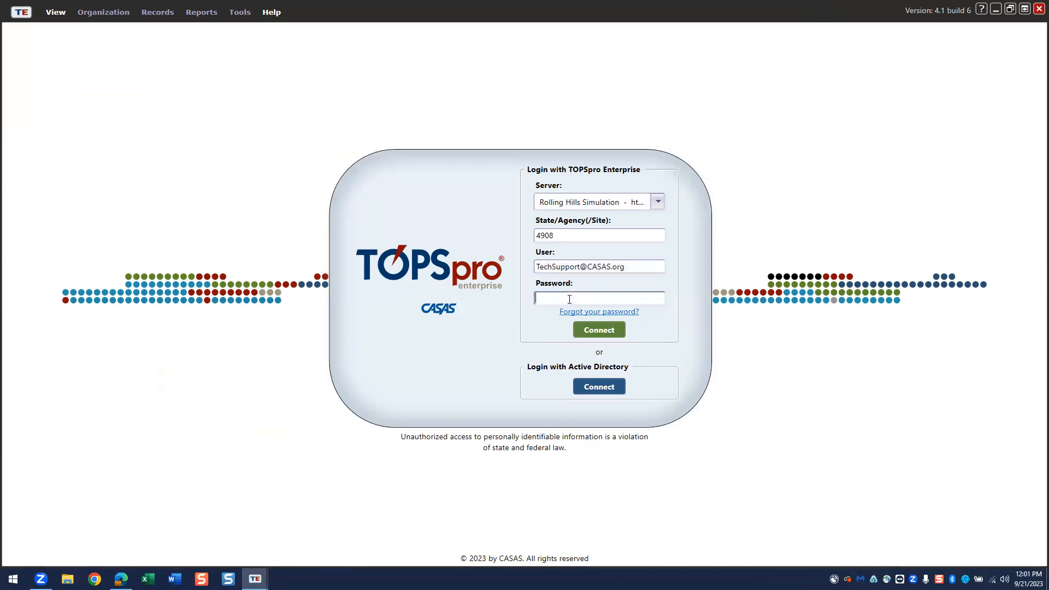
{"action": "type", "text": "*****"}
{"action": "left_click", "coordinate": [602, 330]}
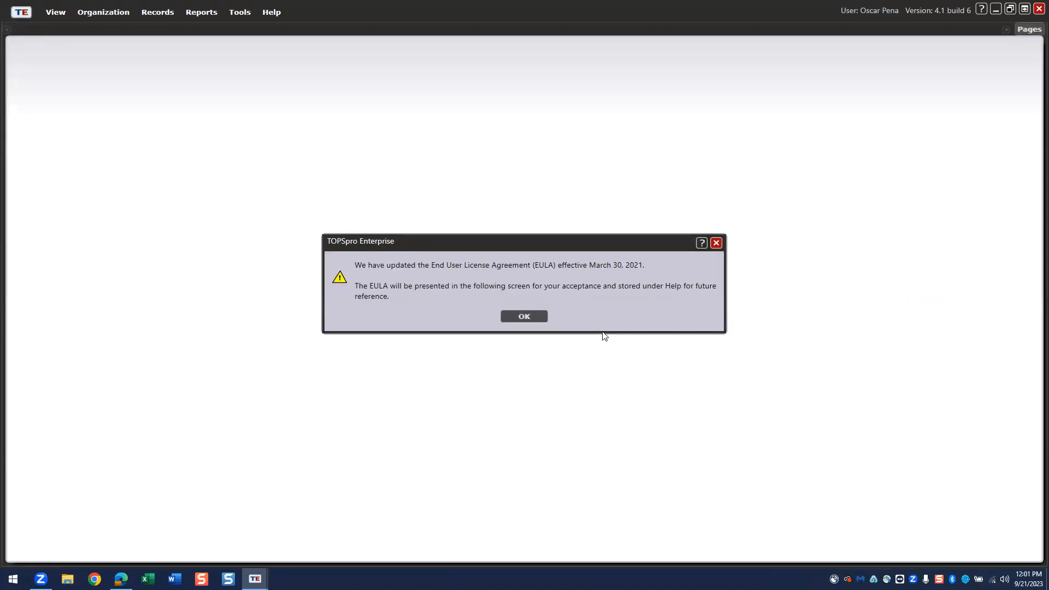
- Acknowledge the EULA notice, accept the agreement, and confirm the required password change
{"action": "left_click", "coordinate": [527, 317]}
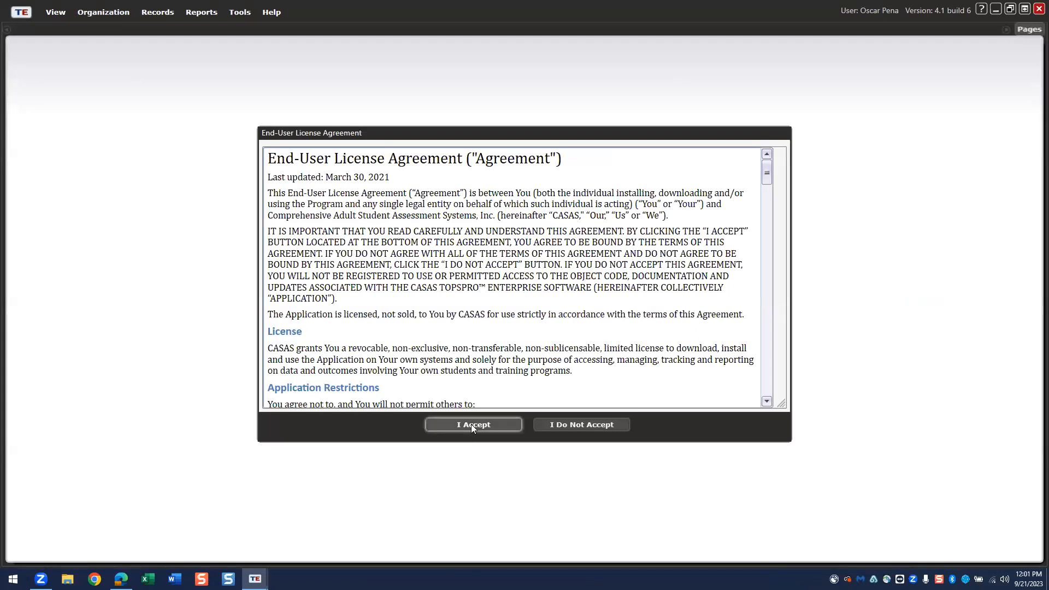
{"action": "left_click", "coordinate": [472, 425]}
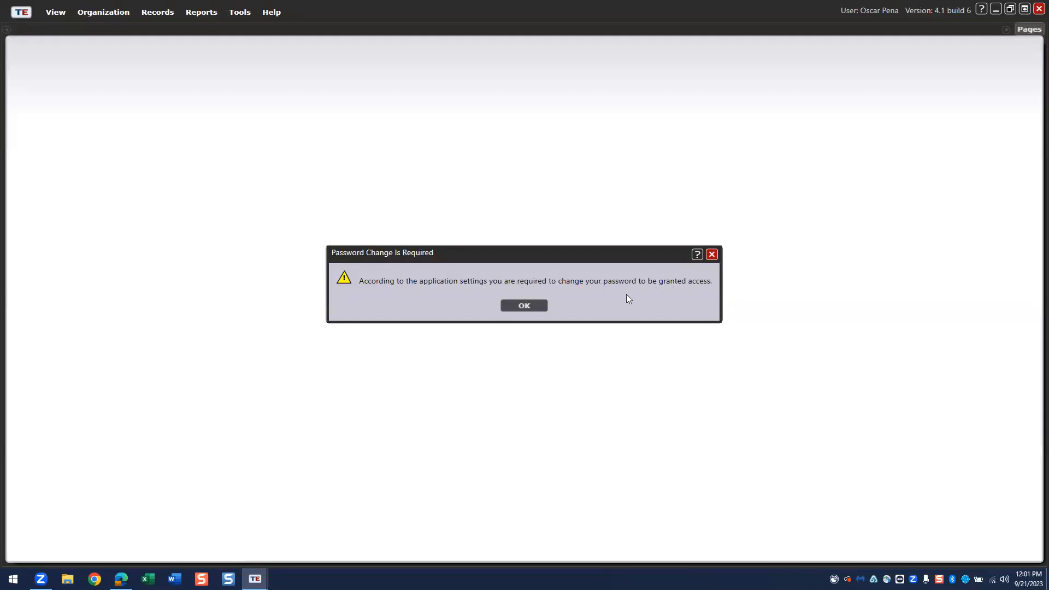
{"action": "left_click", "coordinate": [528, 307]}
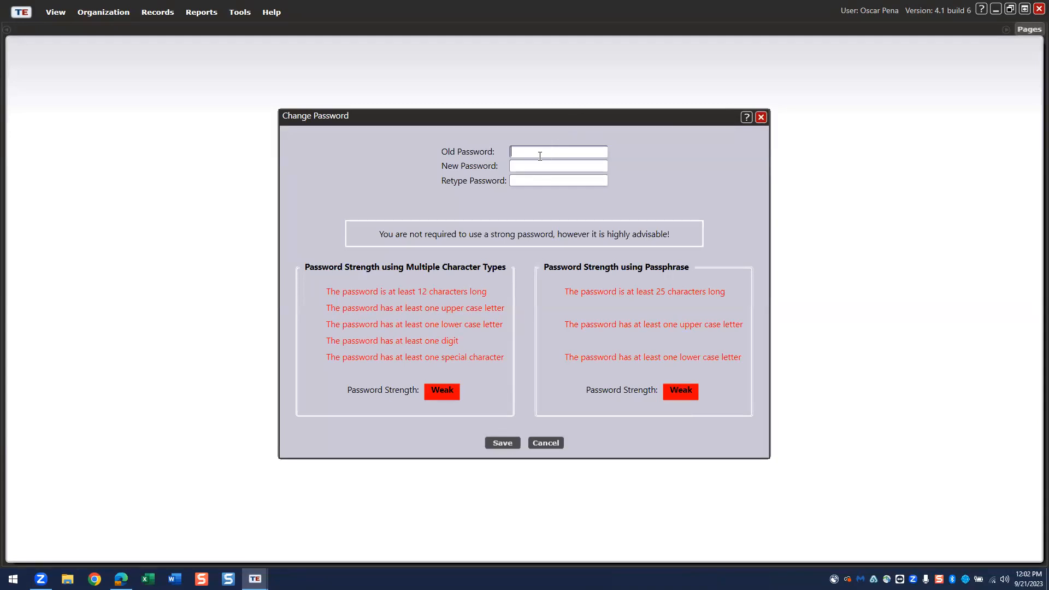
- Enter the old password and a new password twice, save, and dismiss the confirmation
{"action": "type", "text": "*****"}
{"action": "left_click", "coordinate": [539, 166]}
{"action": "type", "text": "1"}
{"action": "left_click", "coordinate": [515, 180]}
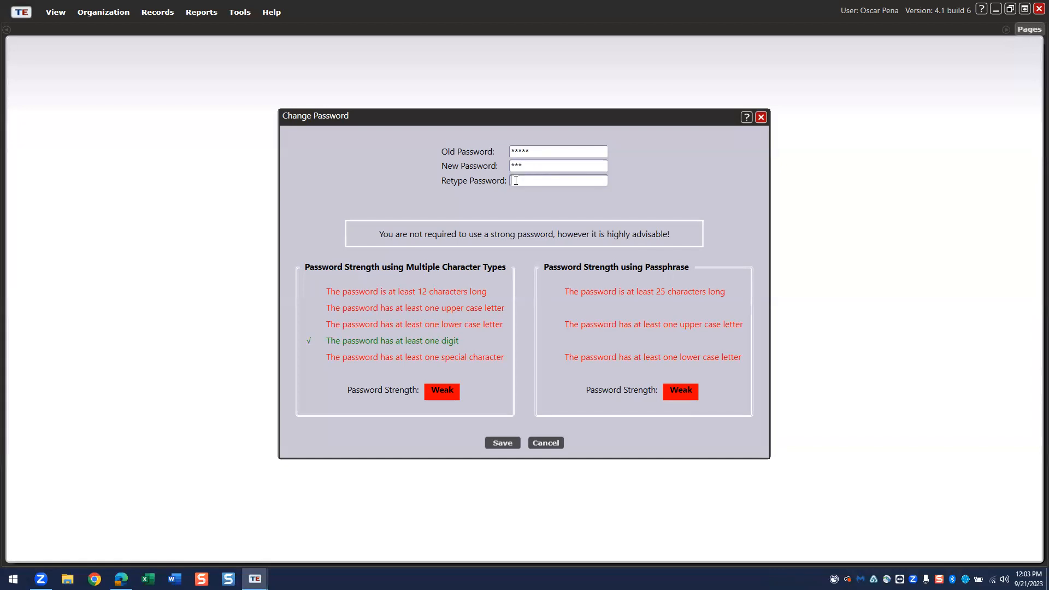
{"action": "type", "text": "111"}
{"action": "left_click", "coordinate": [499, 440]}
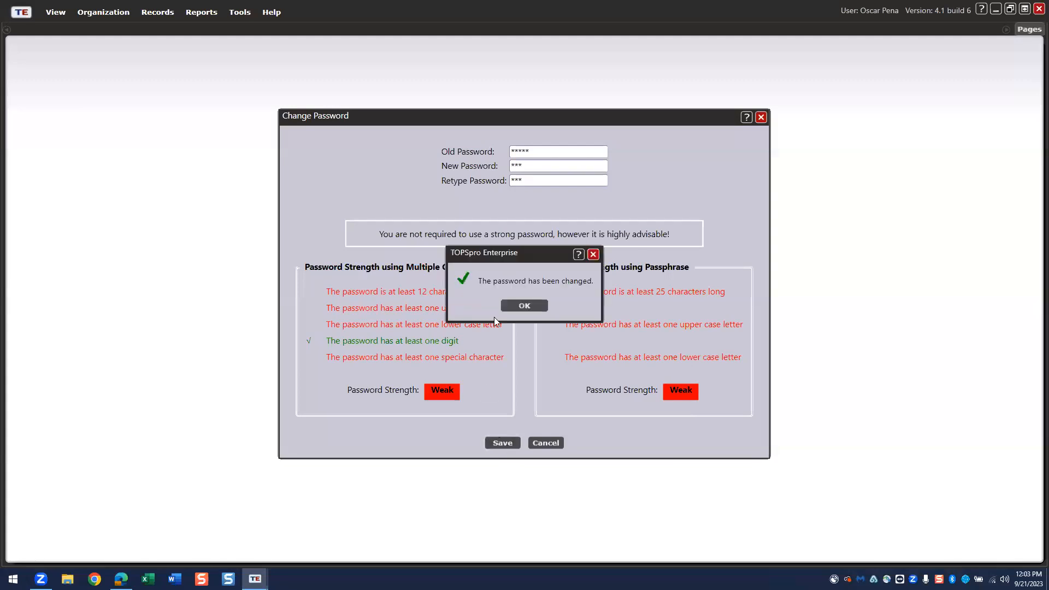
{"action": "left_click", "coordinate": [521, 307]}
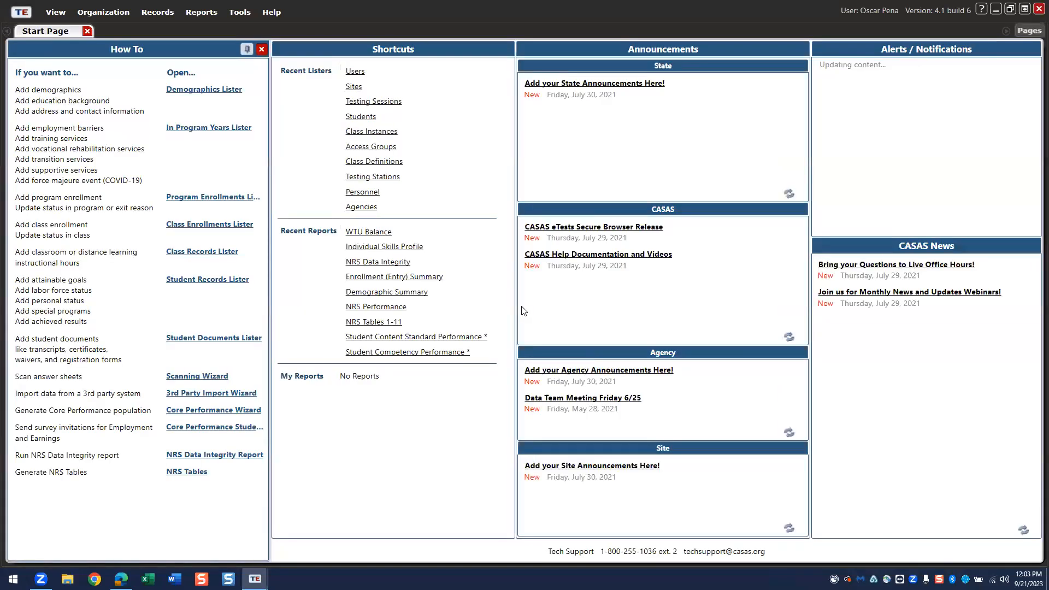
- Close the Start Page, then close all pages in the administrator client
{"action": "left_click", "coordinate": [87, 31]}
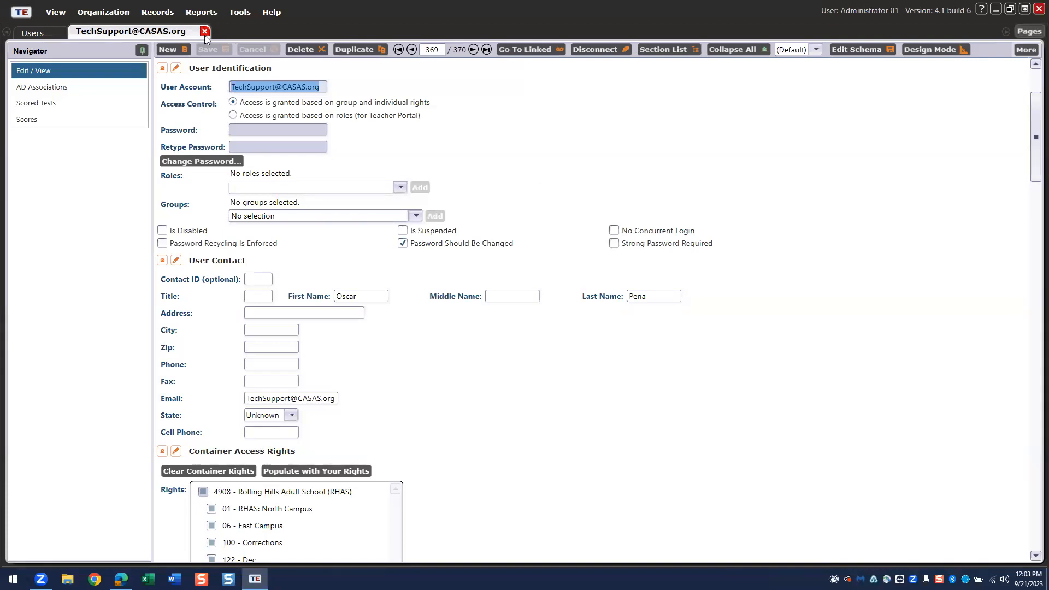
{"action": "left_click", "coordinate": [1025, 33]}
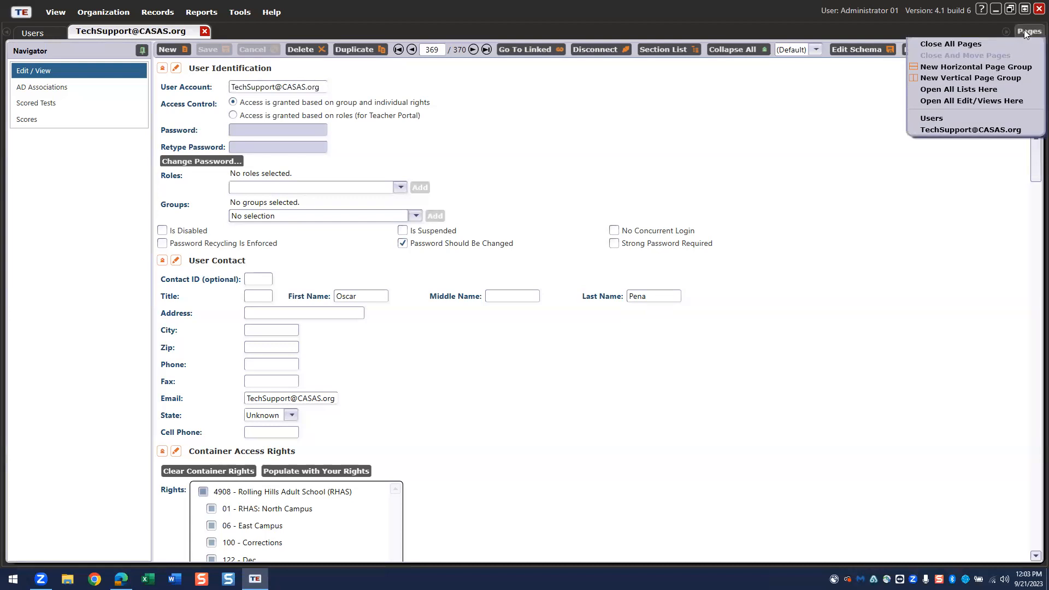
{"action": "left_click", "coordinate": [960, 46]}
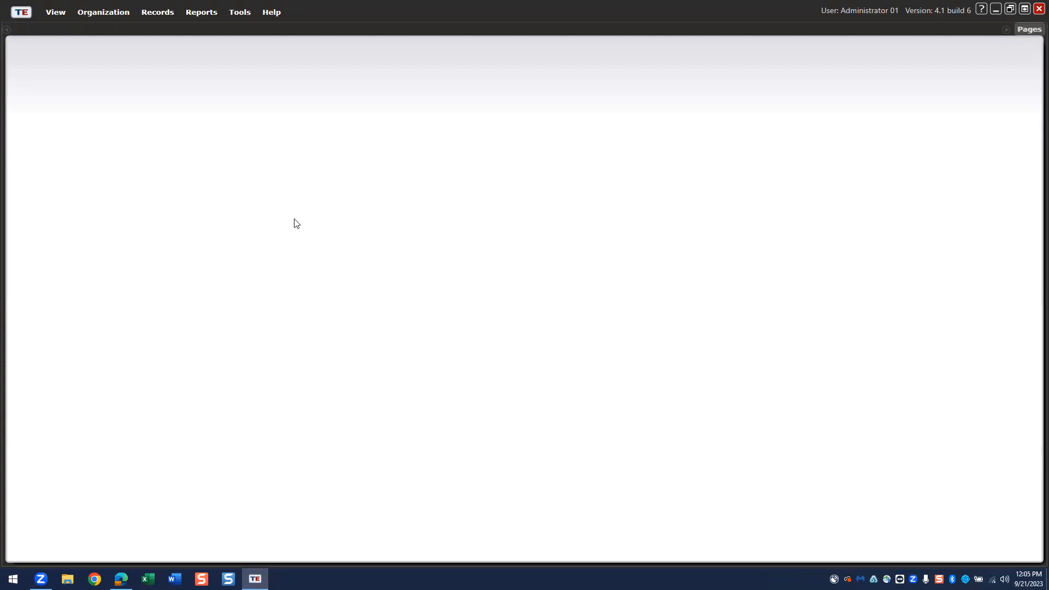
- Open the Class Definitions list under Organization > Classes, showing 218 class records
{"action": "left_click", "coordinate": [102, 17]}
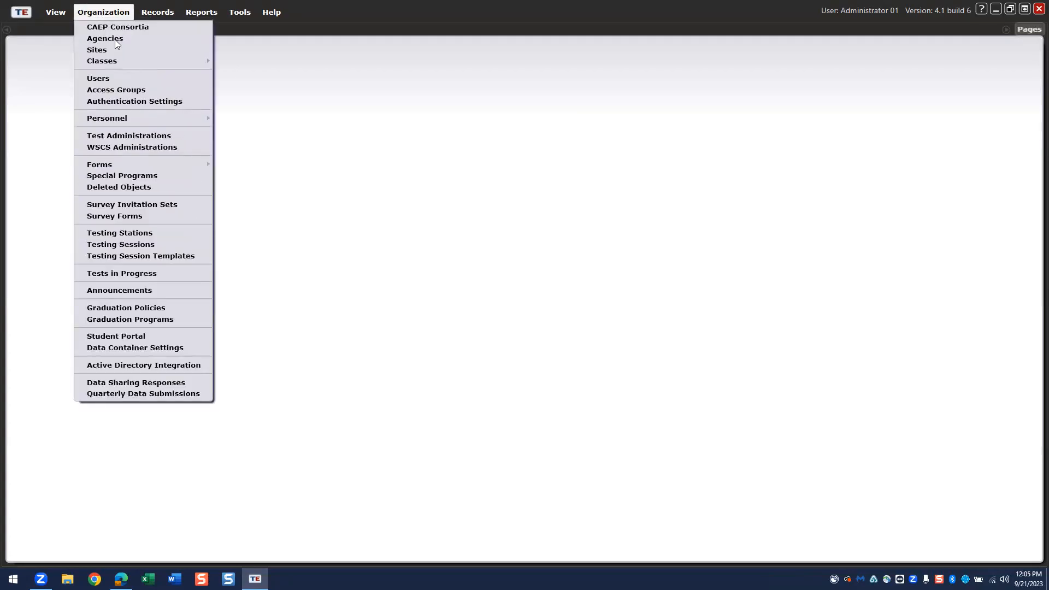
{"action": "mouse_move", "coordinate": [126, 62]}
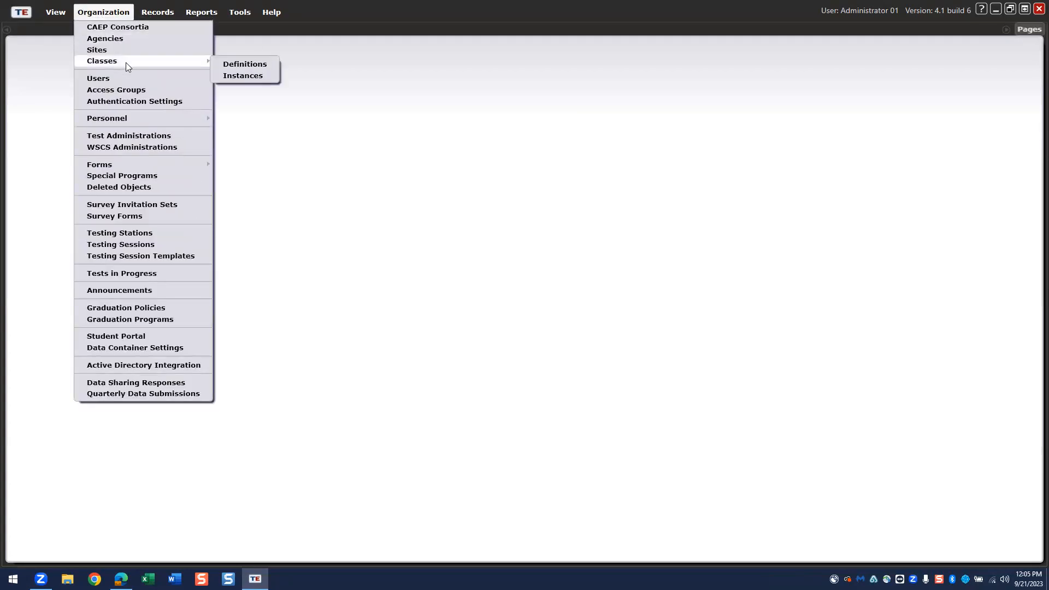
{"action": "left_click", "coordinate": [234, 64]}
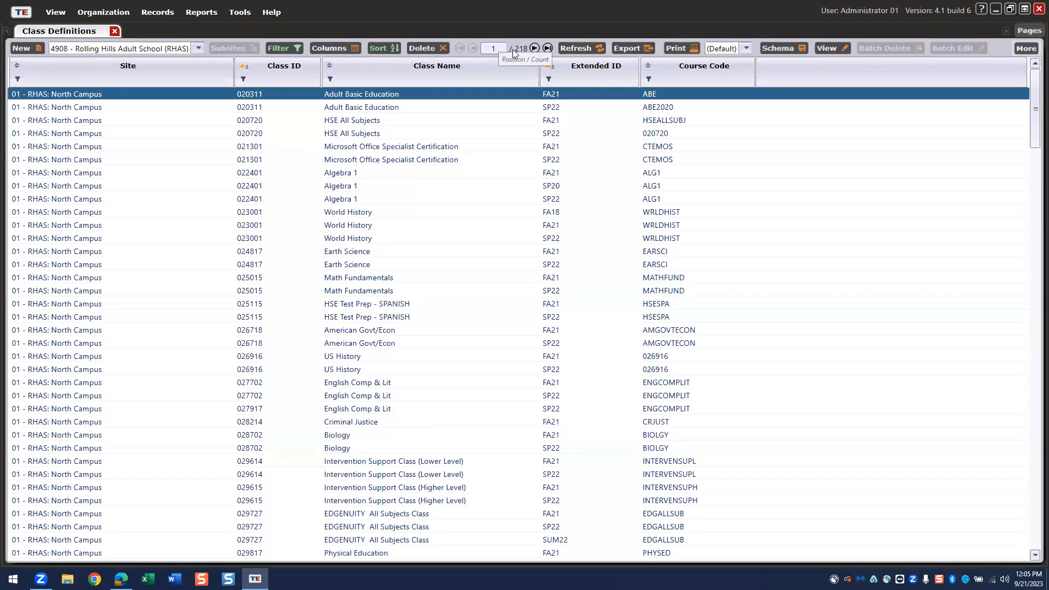
- Select the Algebra 1 FA21 row and start a new blank class definition
{"action": "left_click", "coordinate": [417, 173]}
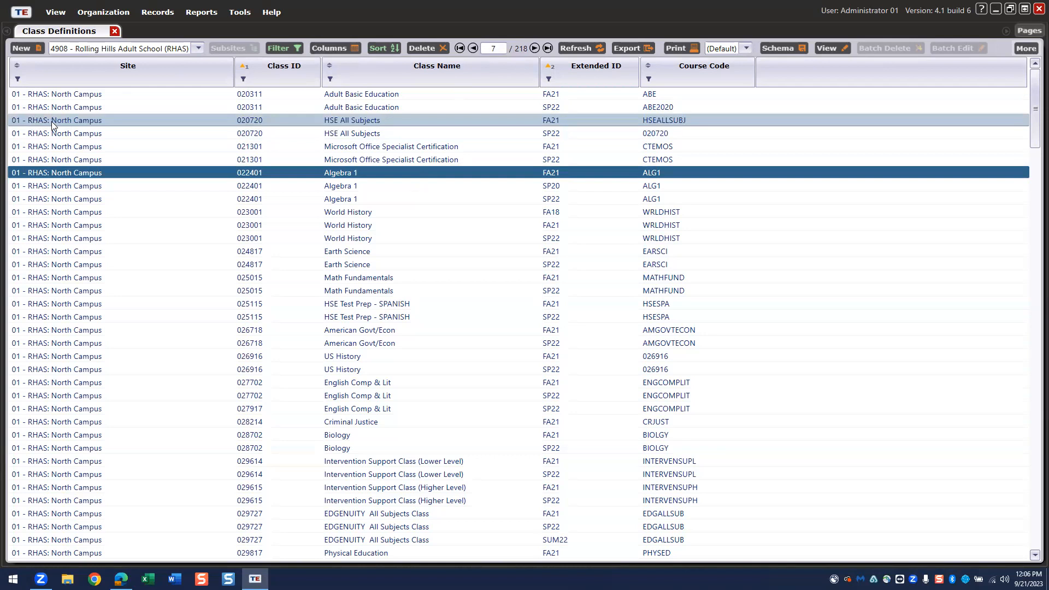
{"action": "left_click", "coordinate": [28, 48]}
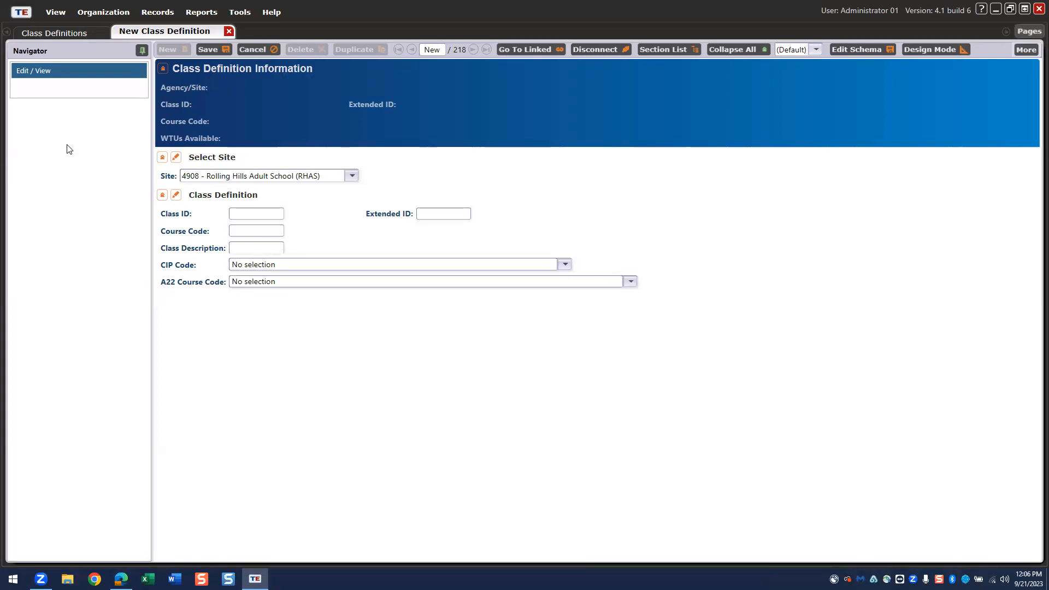
- Enter class ID 1234 and description 'ESL Level 1', then attempt to save
{"action": "left_click", "coordinate": [232, 214]}
{"action": "type", "text": "1234"}
{"action": "left_click", "coordinate": [255, 247]}
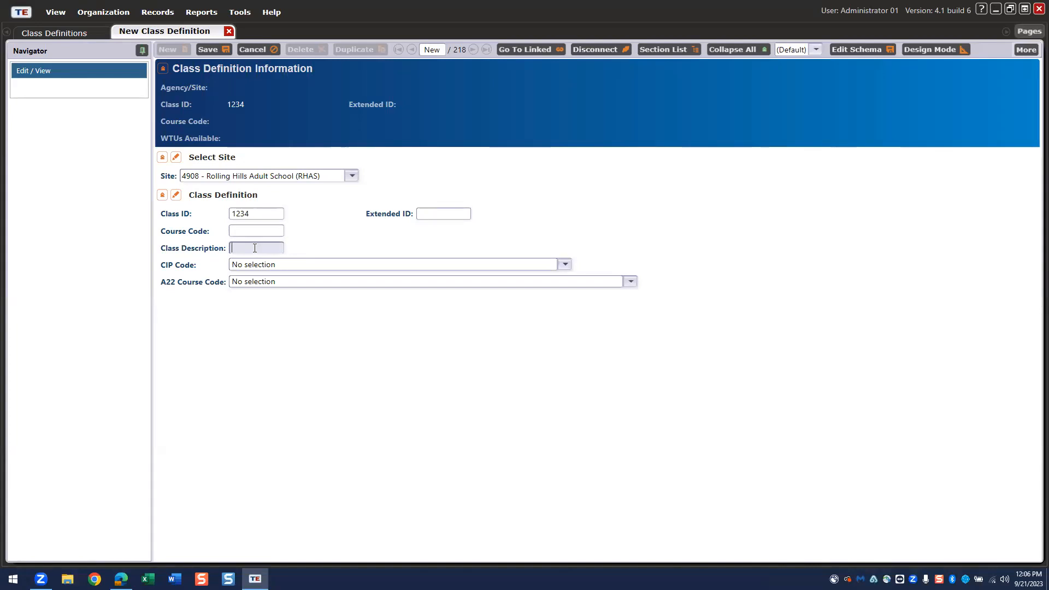
{"action": "type", "text": "ESL Level 1"}
{"action": "left_click", "coordinate": [204, 50]}
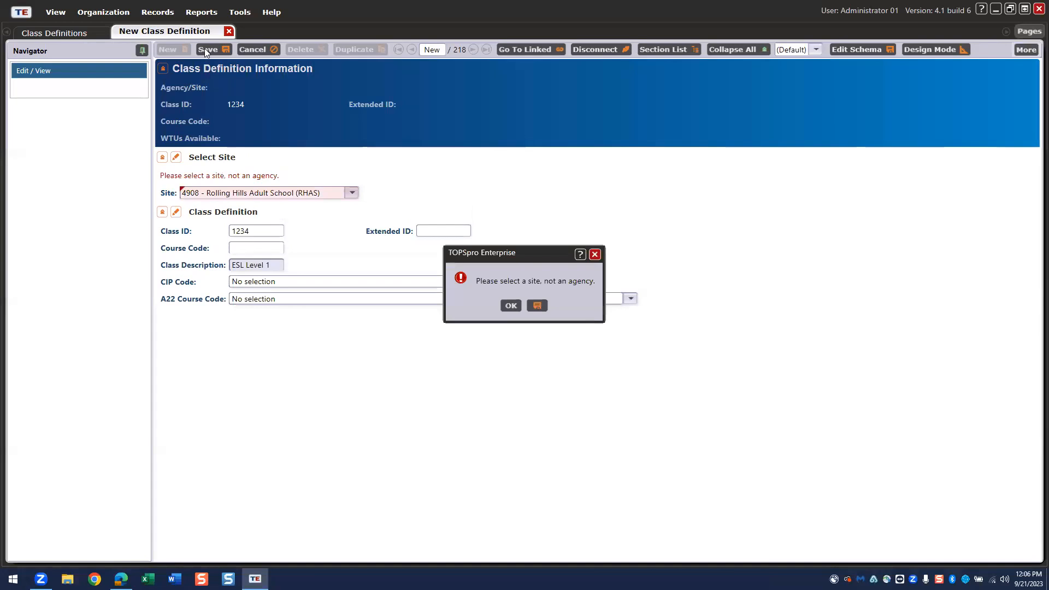
- Dismiss the site warning, assign site 01 - RHAS: North Campus, and save the class
{"action": "left_click", "coordinate": [509, 306]}
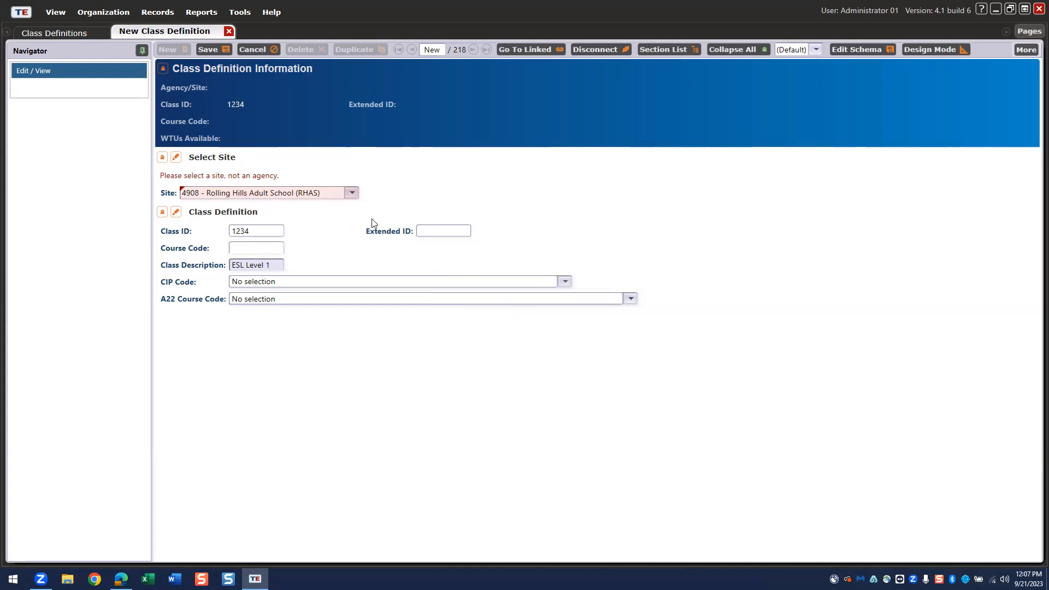
{"action": "left_click", "coordinate": [353, 192]}
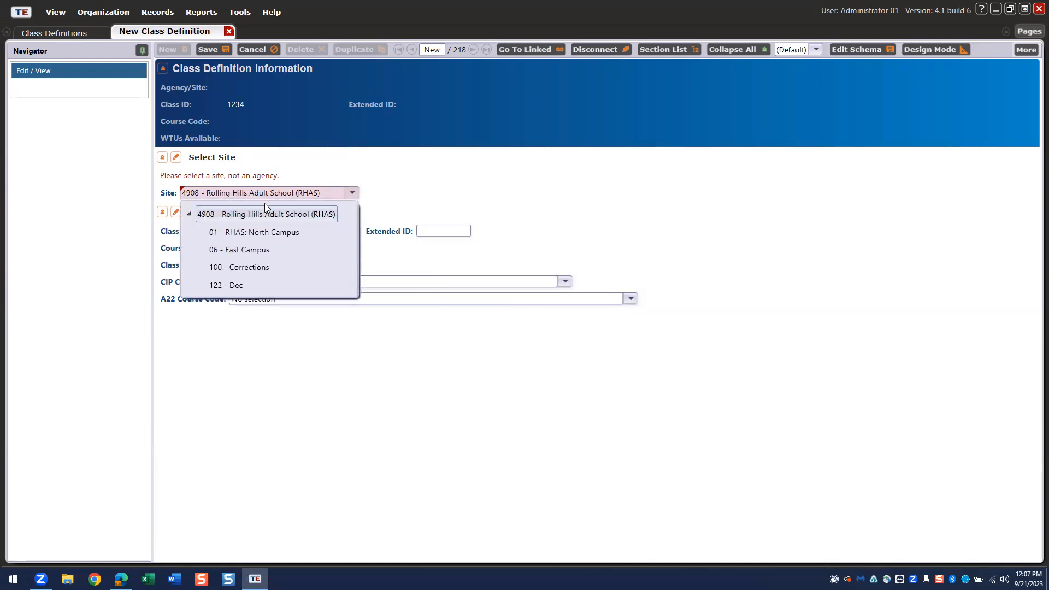
{"action": "left_click", "coordinate": [253, 233]}
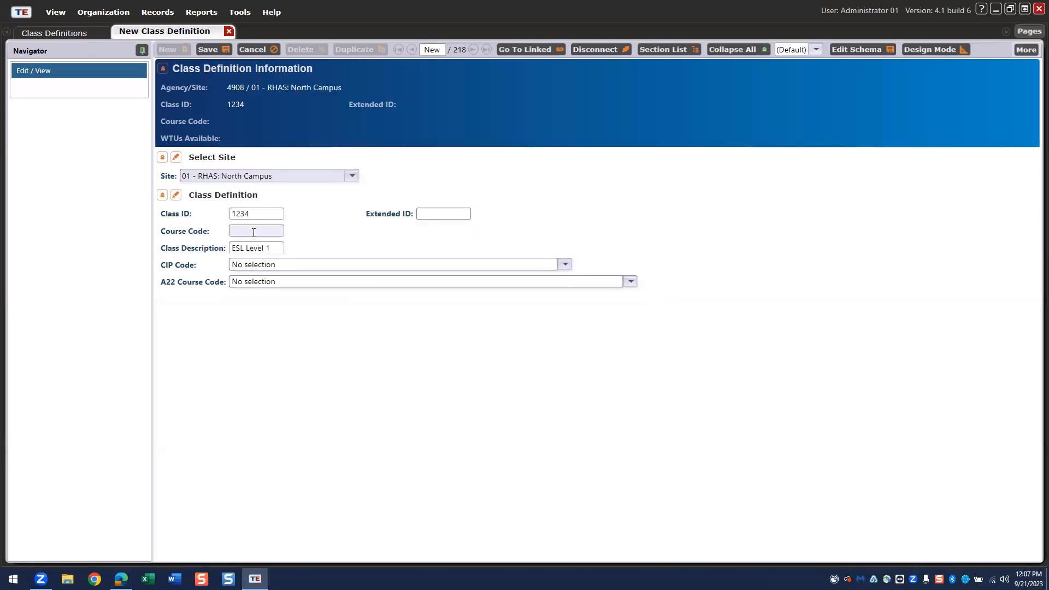
{"action": "left_click", "coordinate": [205, 49]}
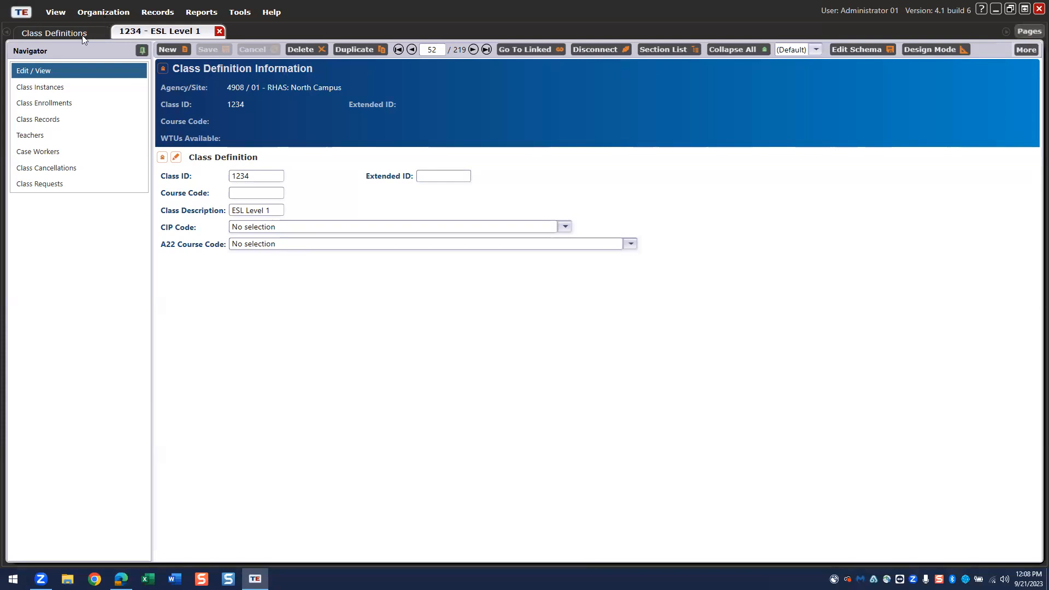
- Create a class instance of 1234 - ESL Level 1 for program year 7/1/2023 - 6/30/2024
{"action": "left_click", "coordinate": [40, 85]}
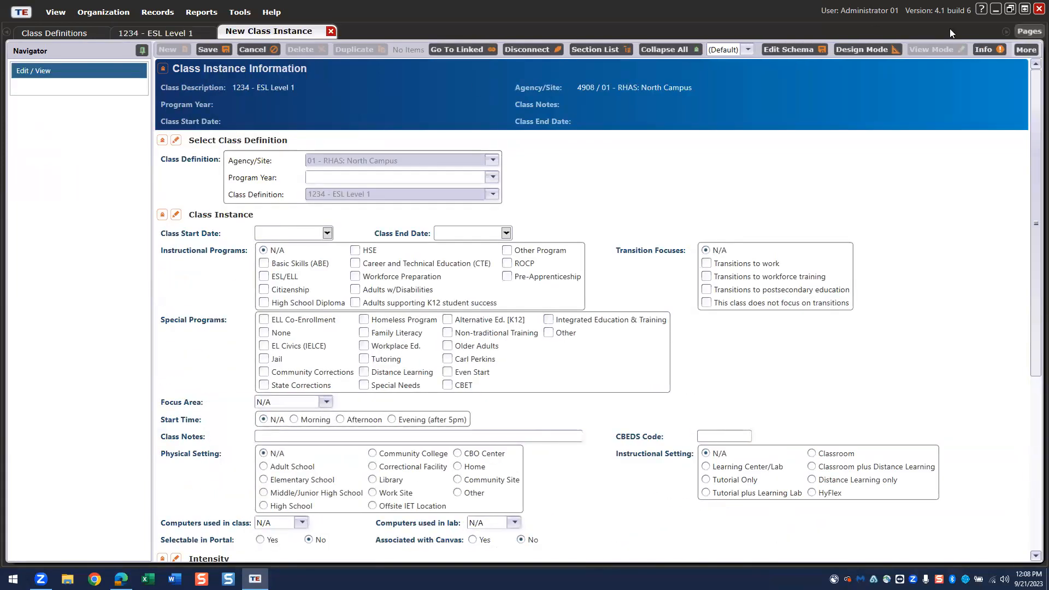
{"action": "left_click", "coordinate": [492, 178]}
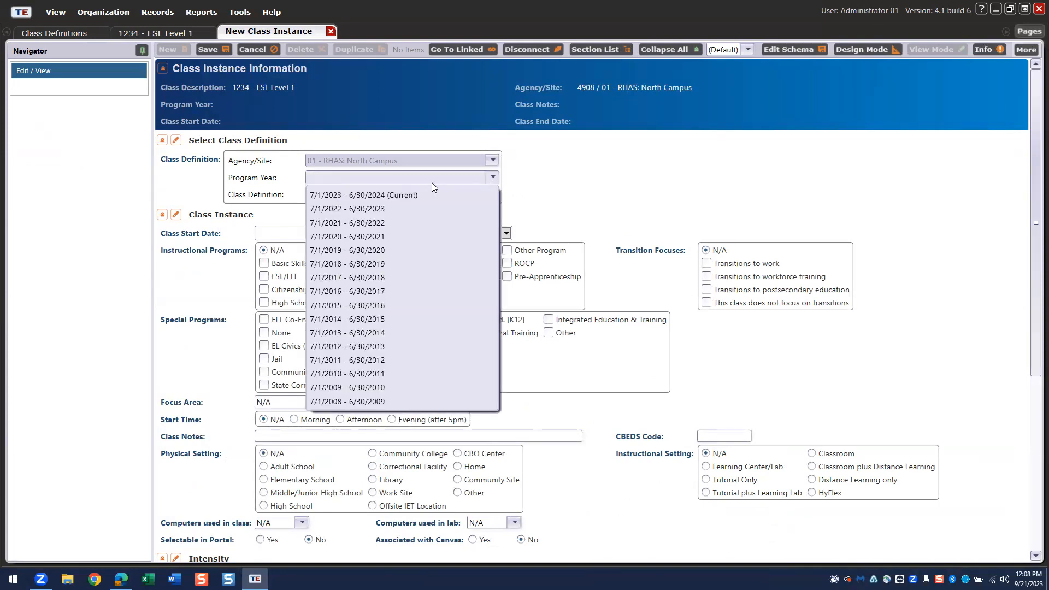
{"action": "left_click", "coordinate": [374, 209]}
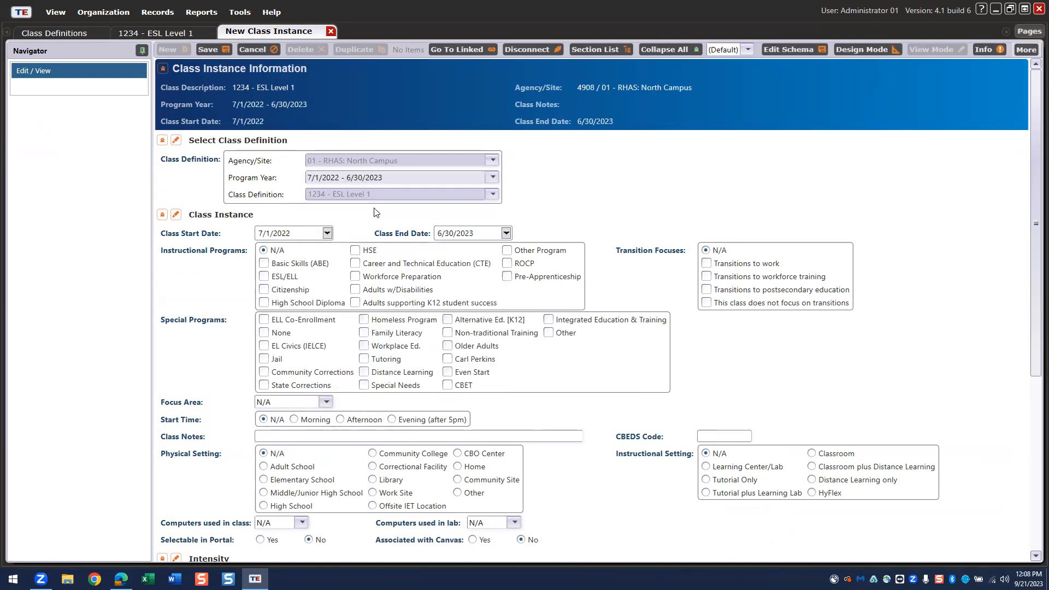
{"action": "left_click", "coordinate": [496, 179]}
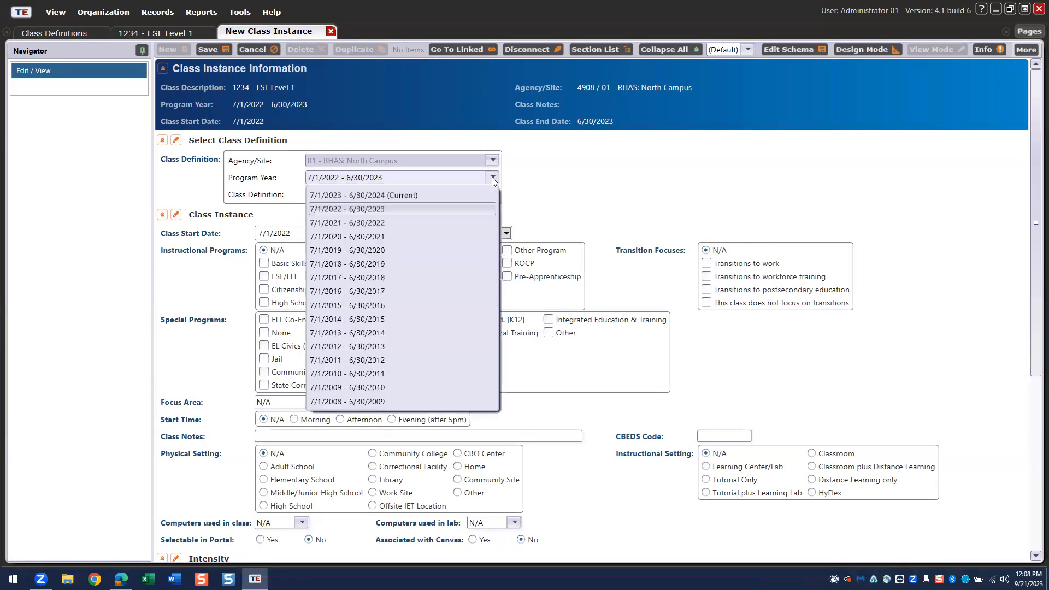
{"action": "left_click", "coordinate": [370, 196]}
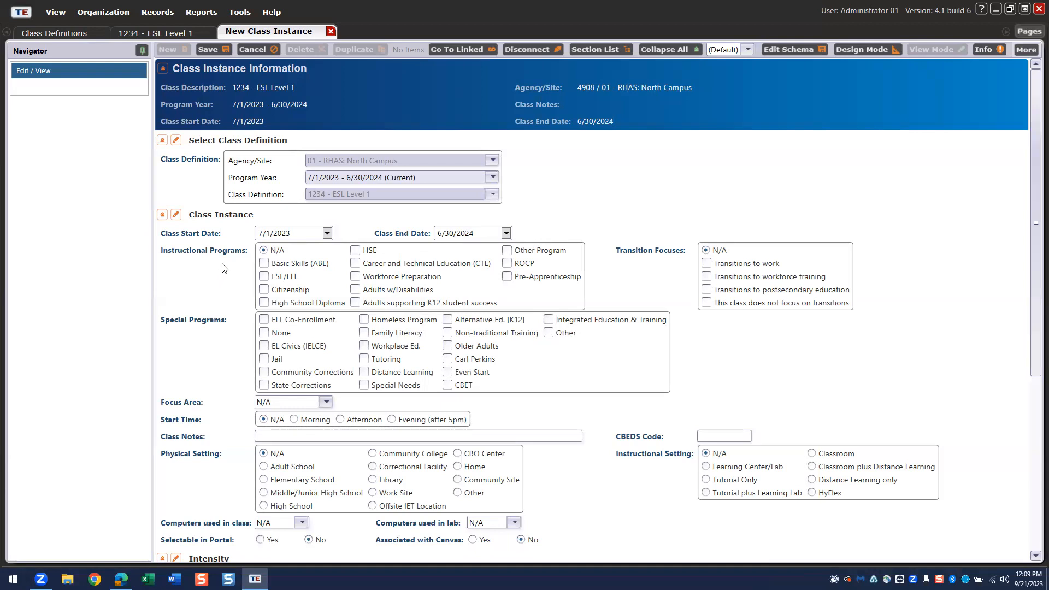
- Check ESL/ELL and EL Civics (IELCE), and set focus area 231 EL Civics - Civic Participation
{"action": "left_click", "coordinate": [266, 278]}
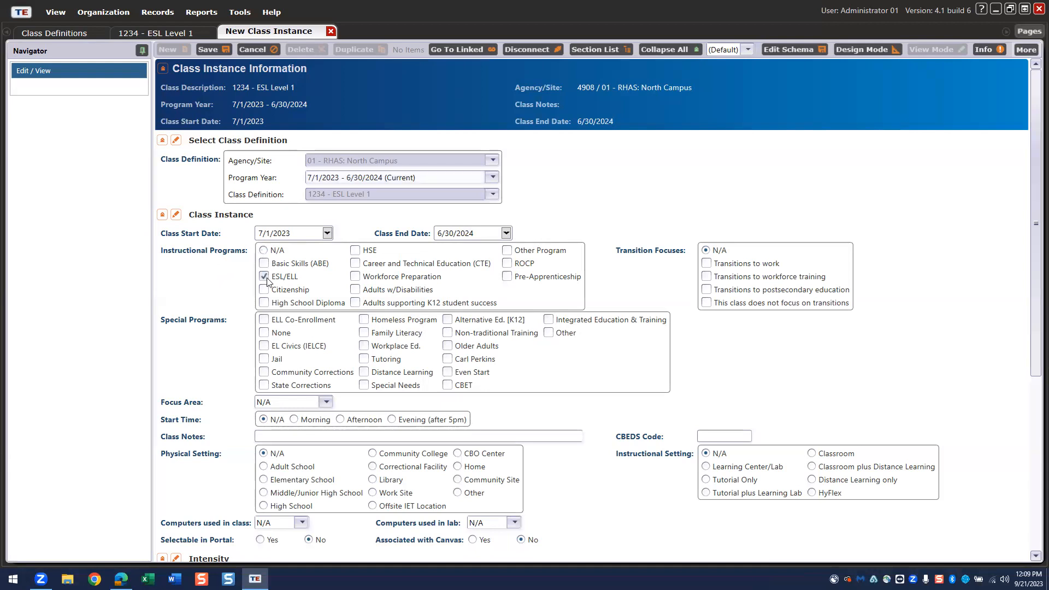
{"action": "scroll", "coordinate": [261, 320], "scroll_direction": "down", "scroll_amount": 3}
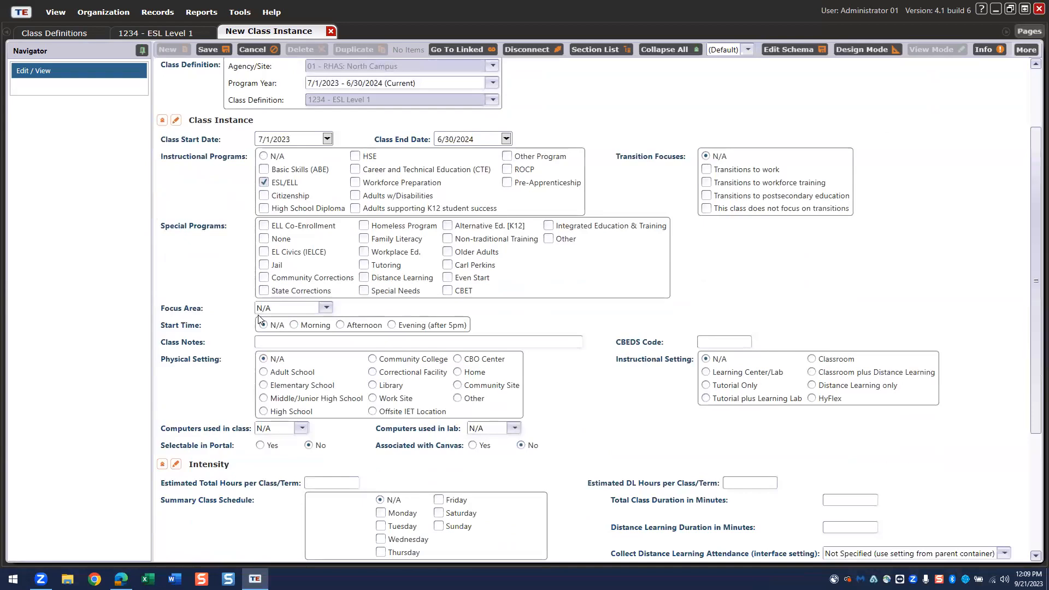
{"action": "left_click", "coordinate": [263, 253]}
{"action": "left_click", "coordinate": [327, 308]}
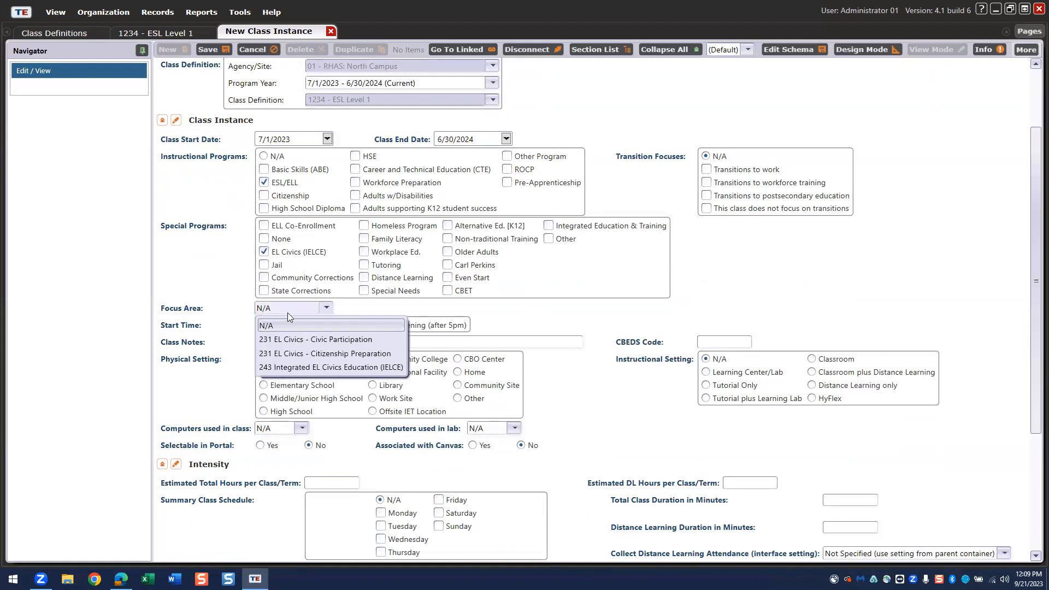
{"action": "left_click", "coordinate": [279, 339]}
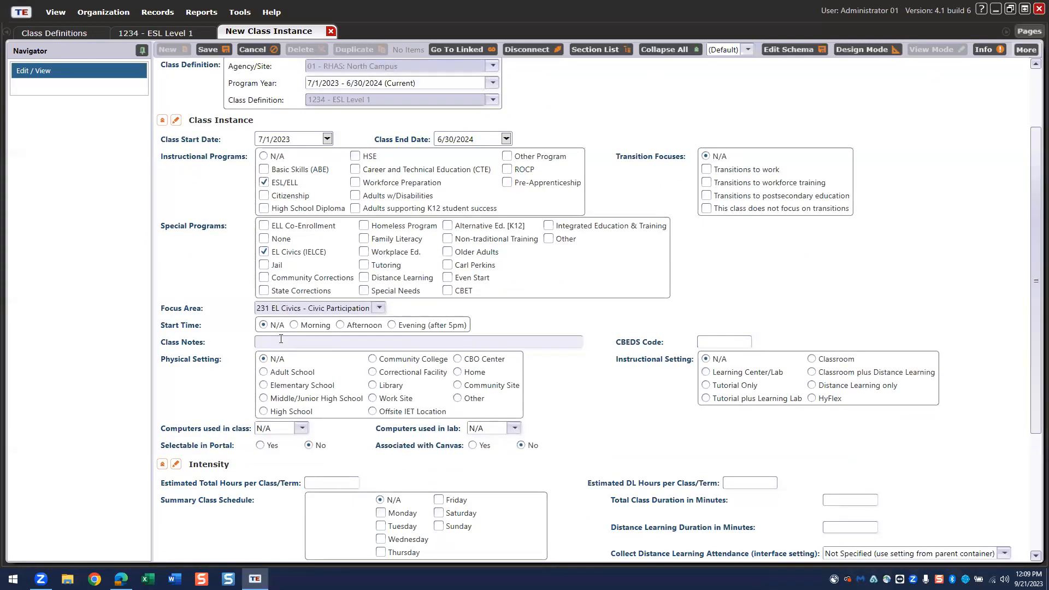
- Review the remaining instance fields, including estimated distance learning hours, then return to the top
{"action": "scroll", "coordinate": [437, 339], "scroll_direction": "down", "scroll_amount": 3}
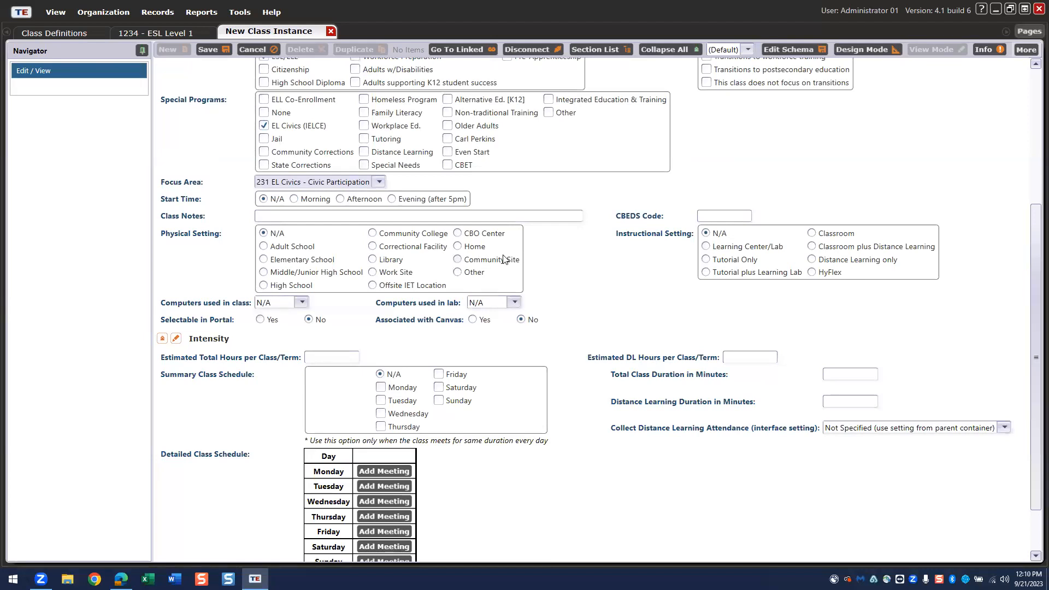
{"action": "scroll", "coordinate": [614, 295], "scroll_direction": "down", "scroll_amount": 2}
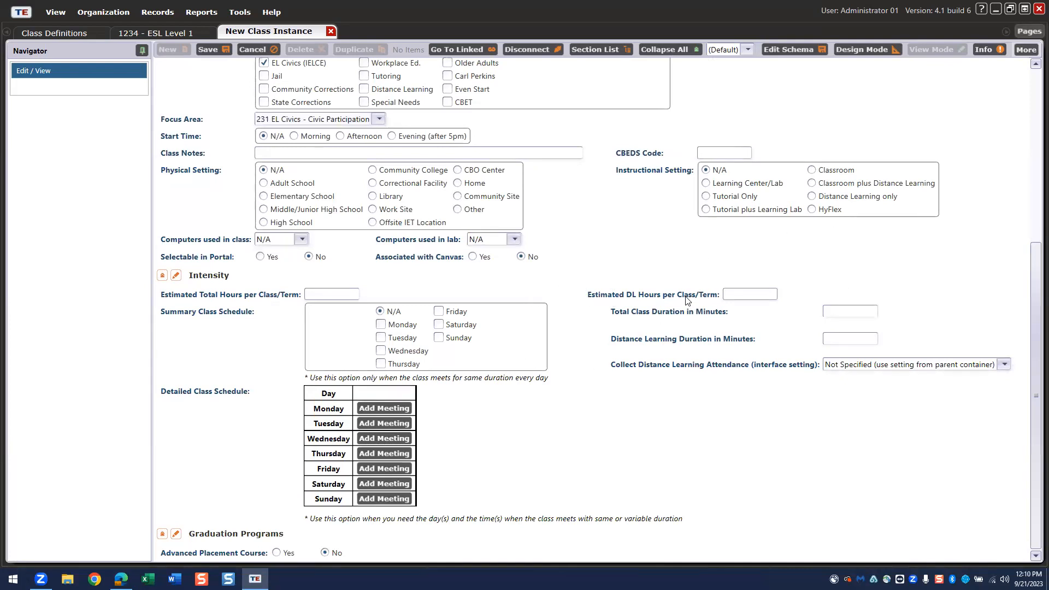
{"action": "left_click", "coordinate": [738, 294]}
{"action": "scroll", "coordinate": [828, 315], "scroll_direction": "down", "scroll_amount": 1}
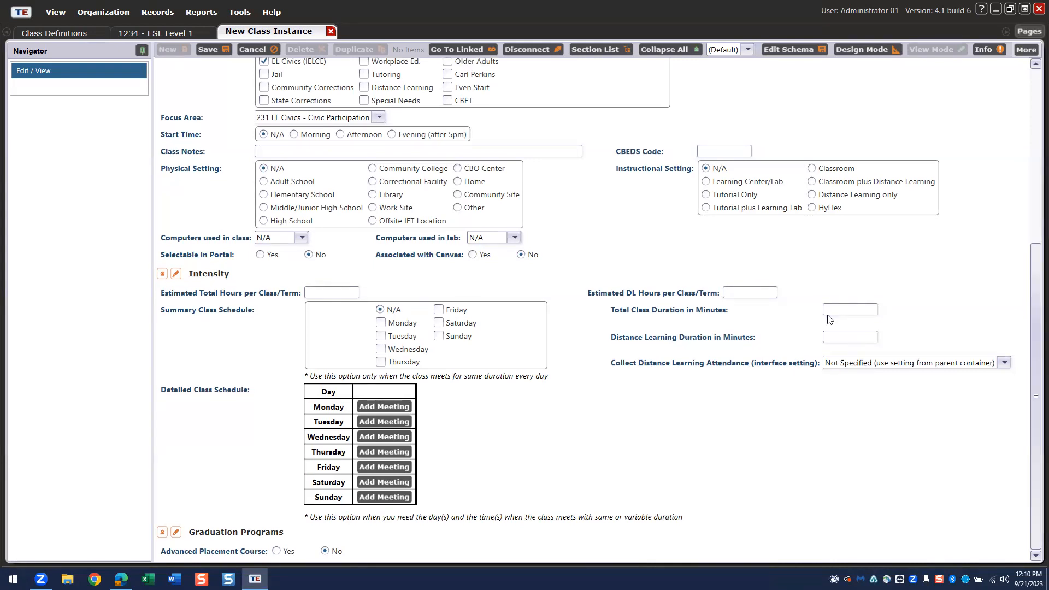
{"action": "scroll", "coordinate": [828, 319], "scroll_direction": "up", "scroll_amount": 3}
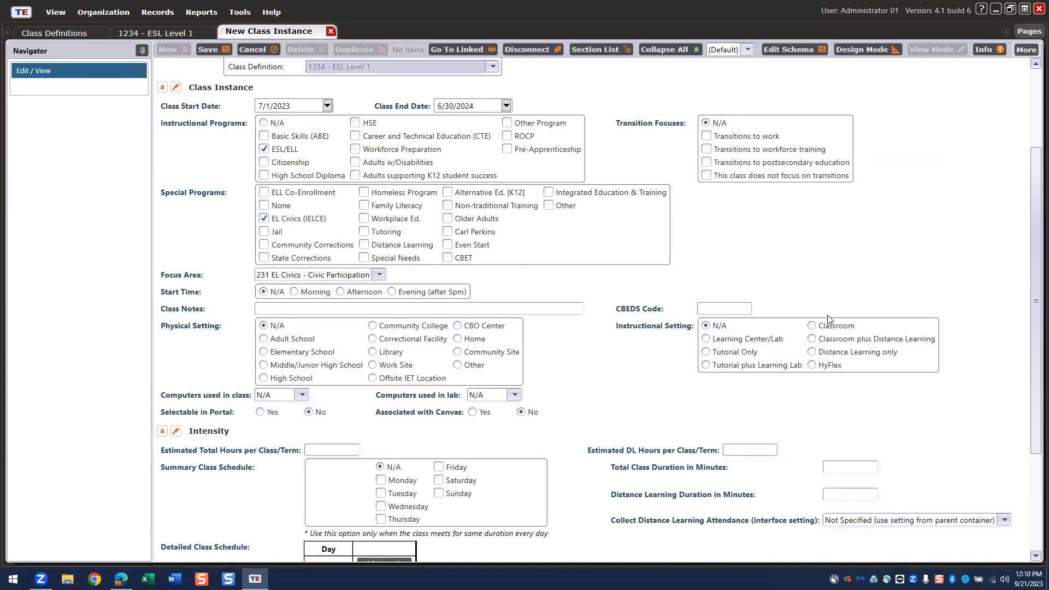
{"action": "scroll", "coordinate": [827, 316], "scroll_direction": "up", "scroll_amount": 2}
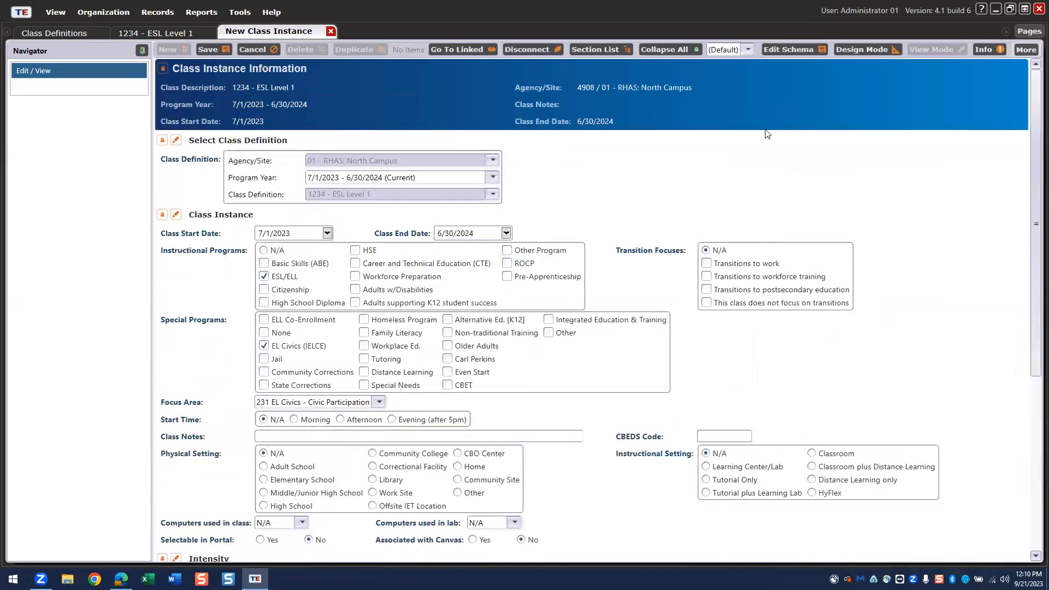
- Save the instance as 1234 - ESL Level 1:1 and return to the Class Definitions list
{"action": "left_click", "coordinate": [214, 49]}
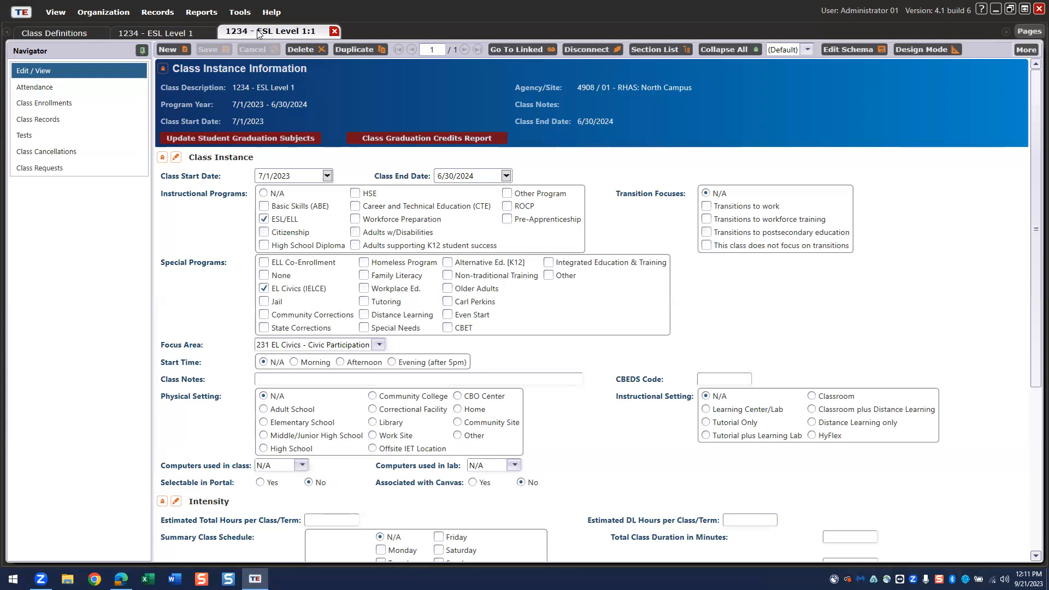
{"action": "left_click", "coordinate": [65, 34]}
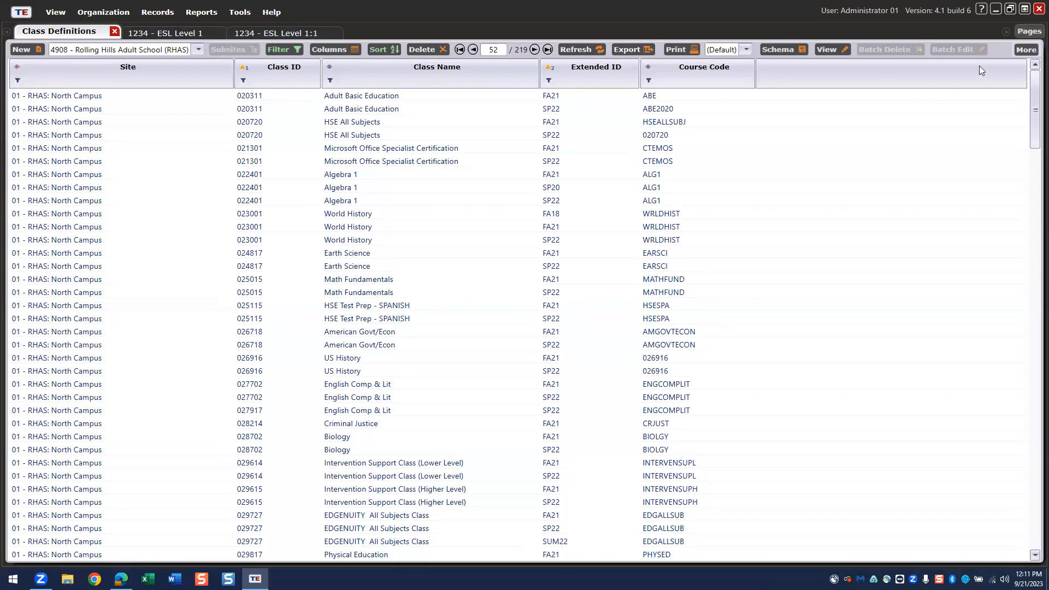
- Show the Pages menu with options for managing open pages
{"action": "left_click", "coordinate": [1028, 32]}
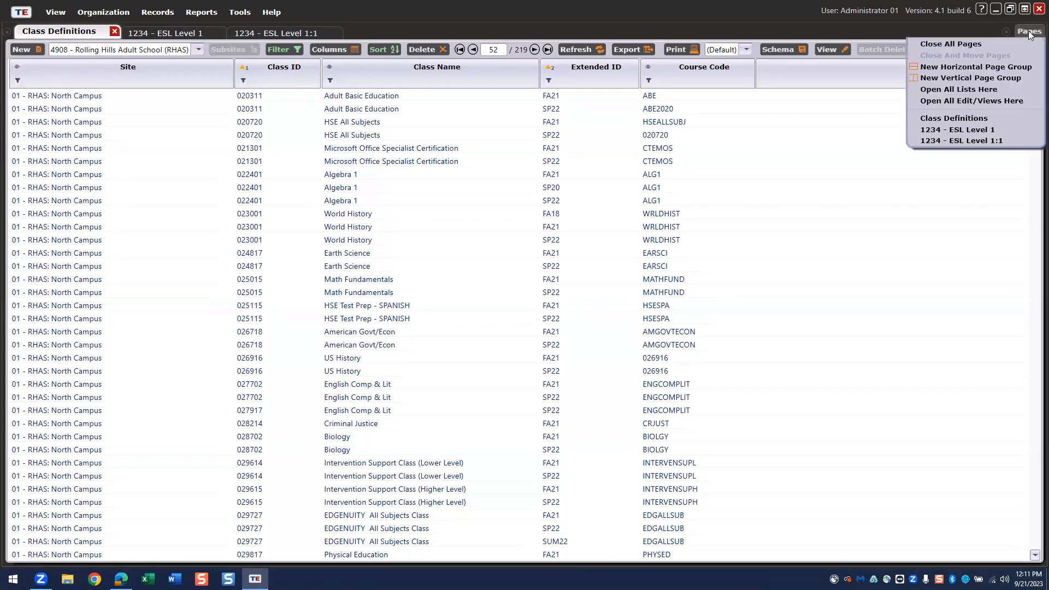
- Close all open pages to leave an empty workspace, then bring up the record types menu
{"action": "left_click", "coordinate": [950, 44]}
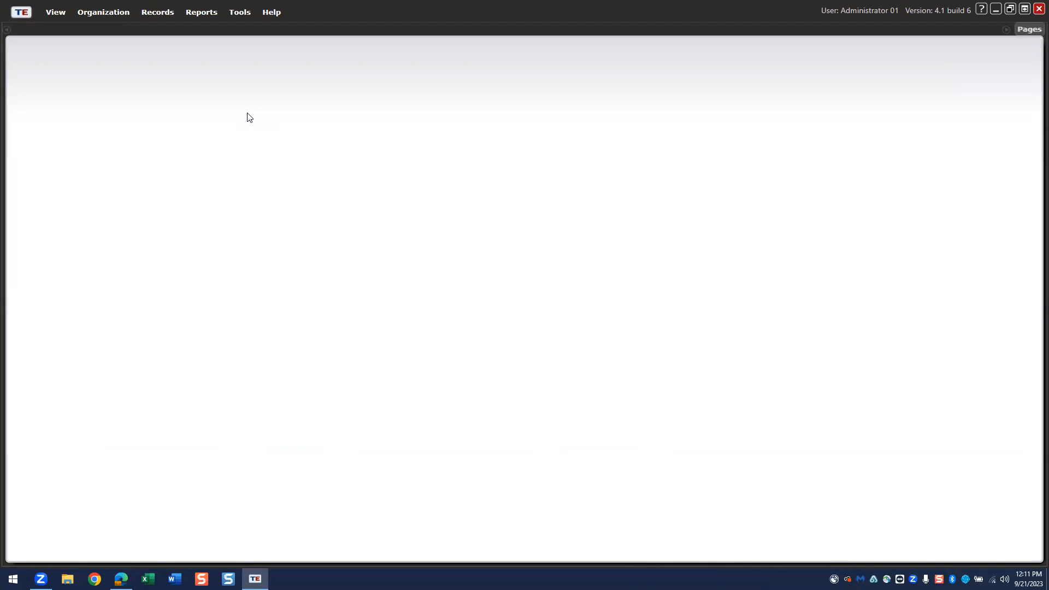
{"action": "left_click", "coordinate": [151, 15]}
- Browse the Records > Students options for a New Student record, then dismiss the menu
{"action": "mouse_move", "coordinate": [164, 27]}
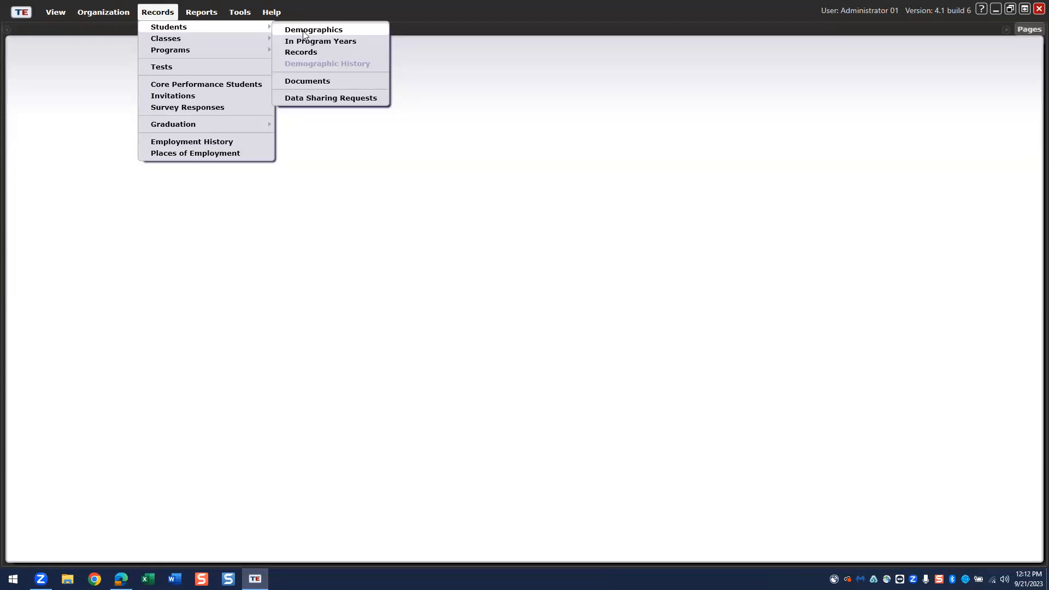
{"action": "mouse_move", "coordinate": [105, 19]}
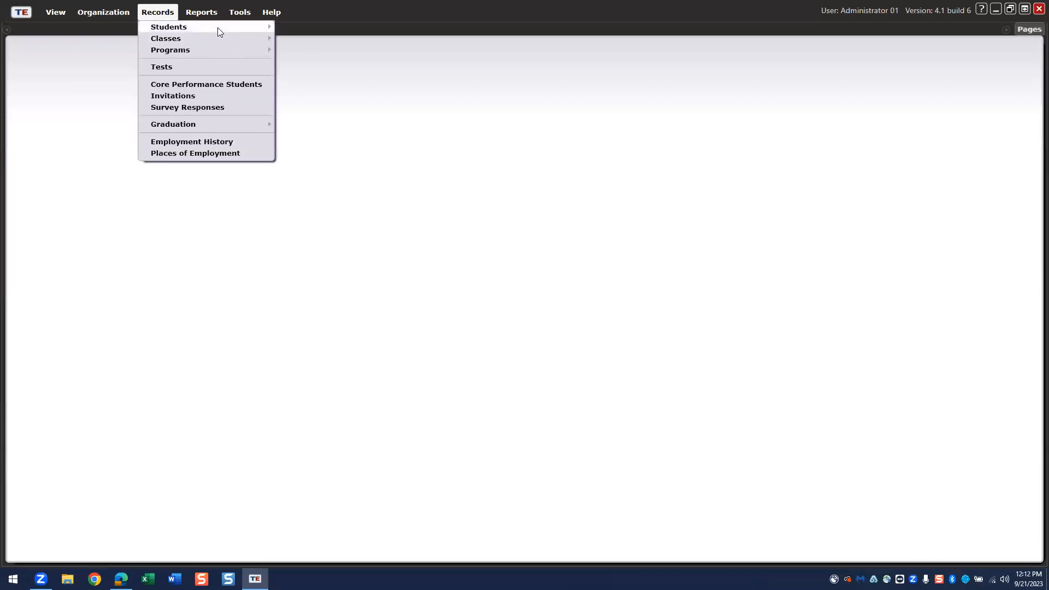
{"action": "left_click", "coordinate": [309, 30]}
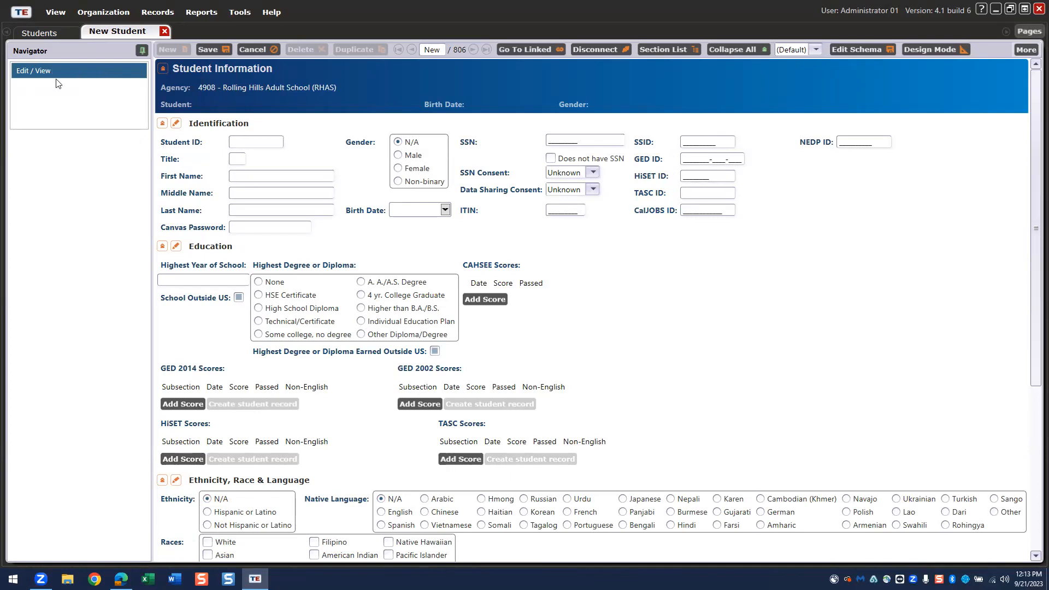
- Enter the new student's ID and their first and last name
{"action": "left_click", "coordinate": [267, 140]}
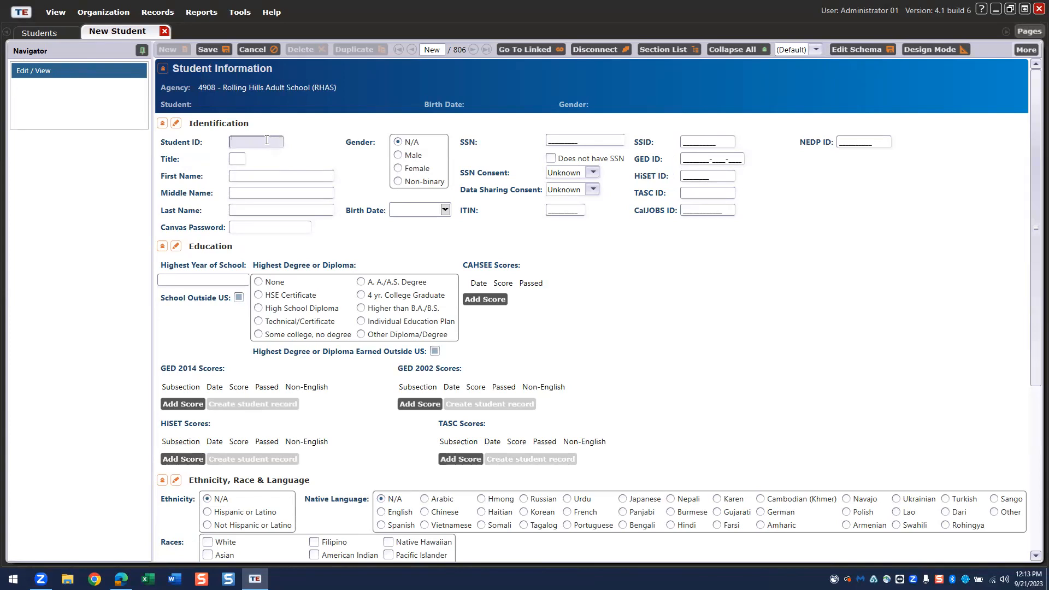
{"action": "type", "text": "12345"}
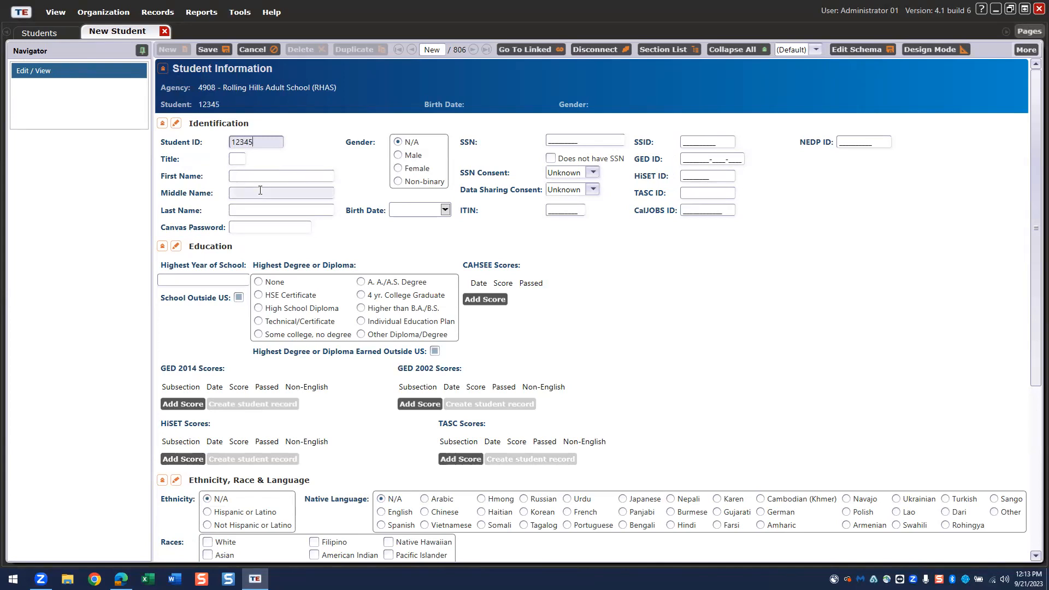
{"action": "left_click", "coordinate": [254, 177]}
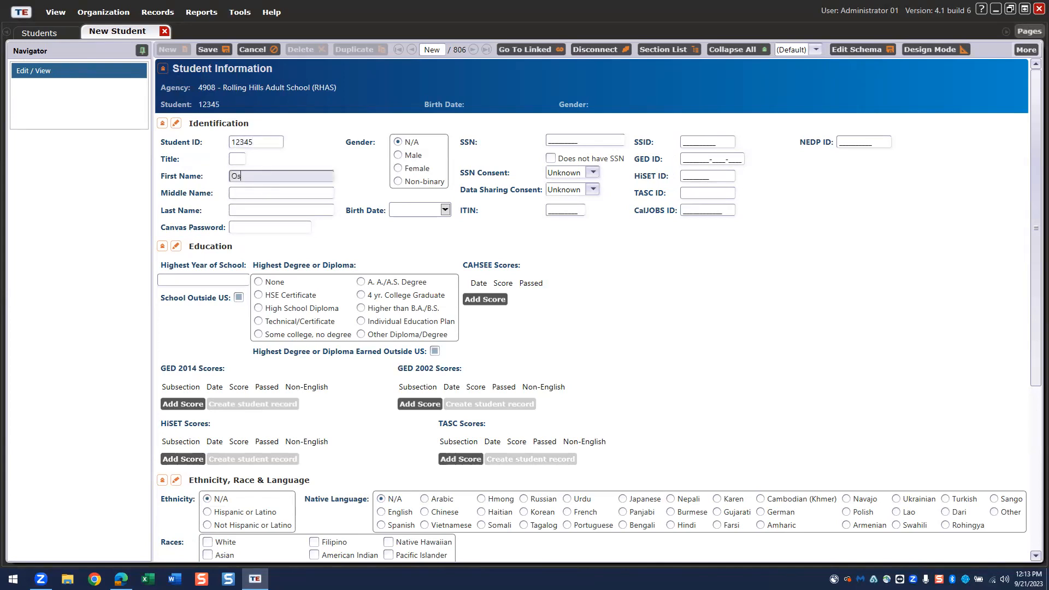
{"action": "left_click", "coordinate": [258, 211]}
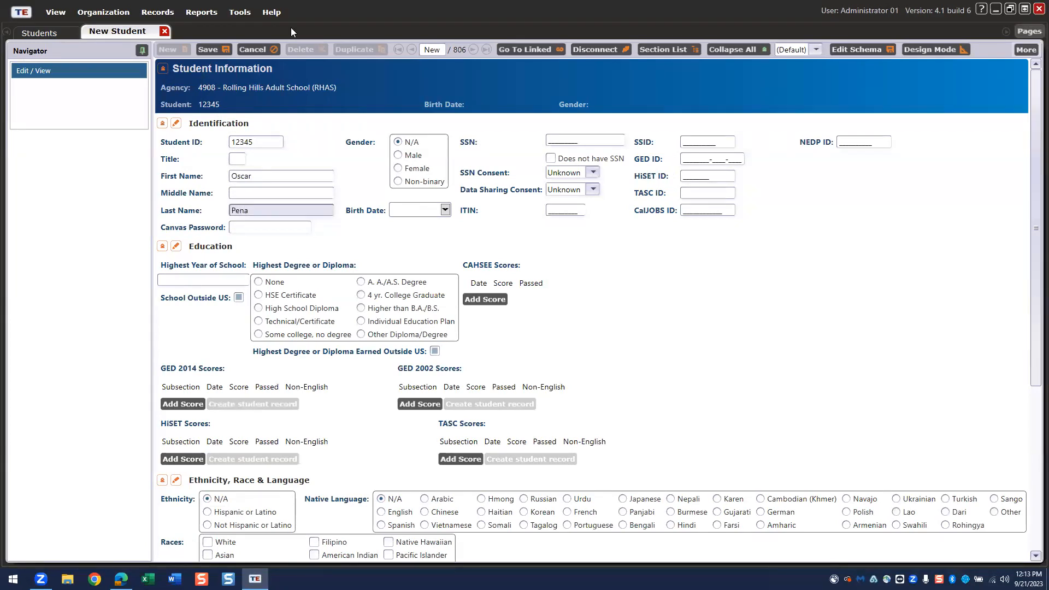
- Set the student's gender to Male and birth date to 9/21/1997
{"action": "left_click", "coordinate": [400, 157]}
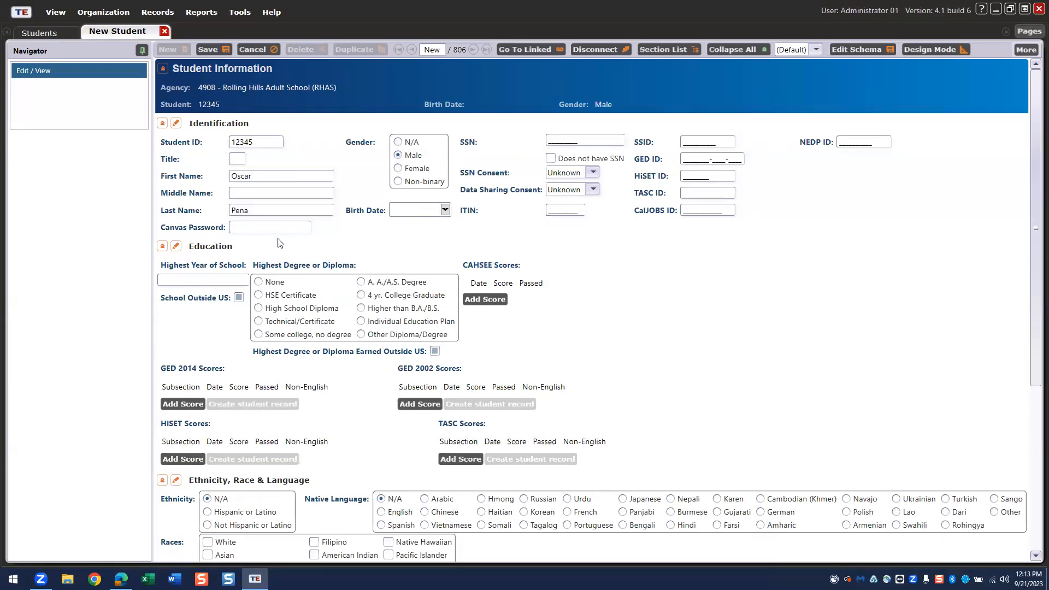
{"action": "left_click", "coordinate": [412, 210]}
{"action": "type", "text": "9/"}
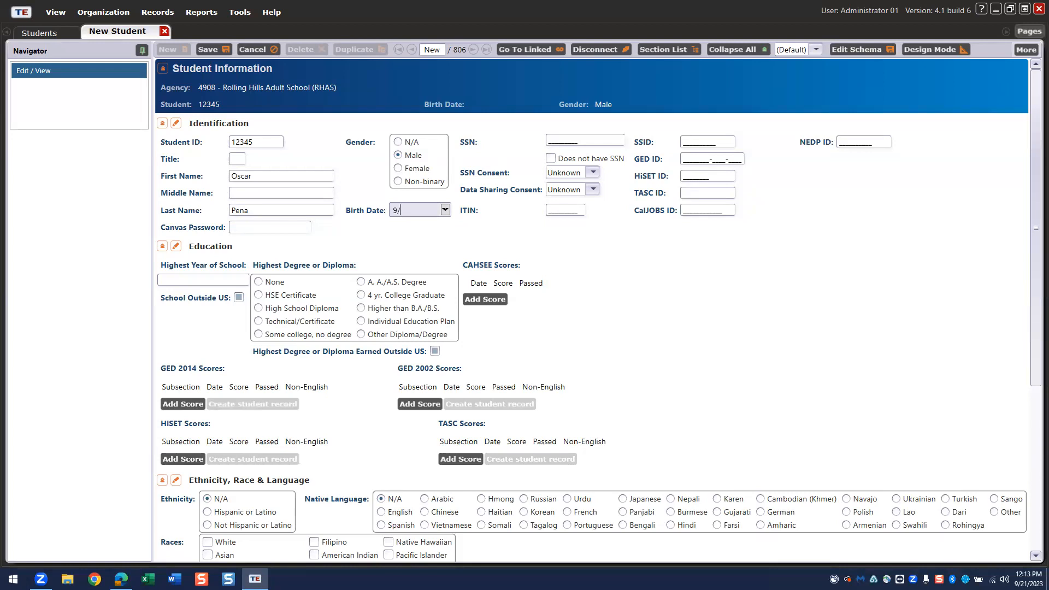
{"action": "type", "text": "21/1997"}
{"action": "scroll", "coordinate": [427, 367], "scroll_direction": "down", "scroll_amount": 2}
{"action": "scroll", "coordinate": [427, 372], "scroll_direction": "down", "scroll_amount": 3}
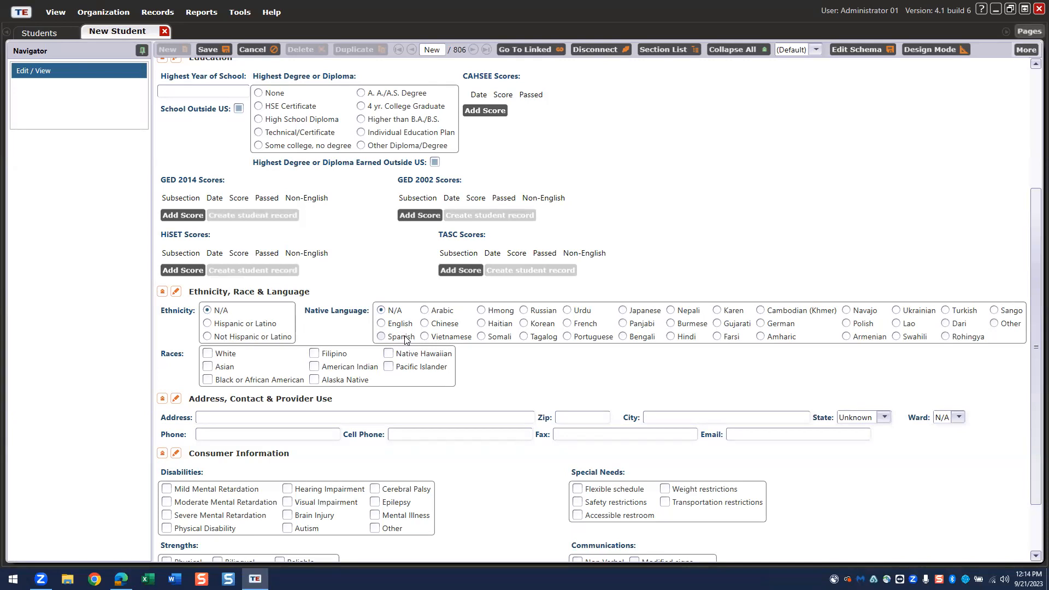
{"action": "scroll", "coordinate": [405, 339], "scroll_direction": "up", "scroll_amount": 3}
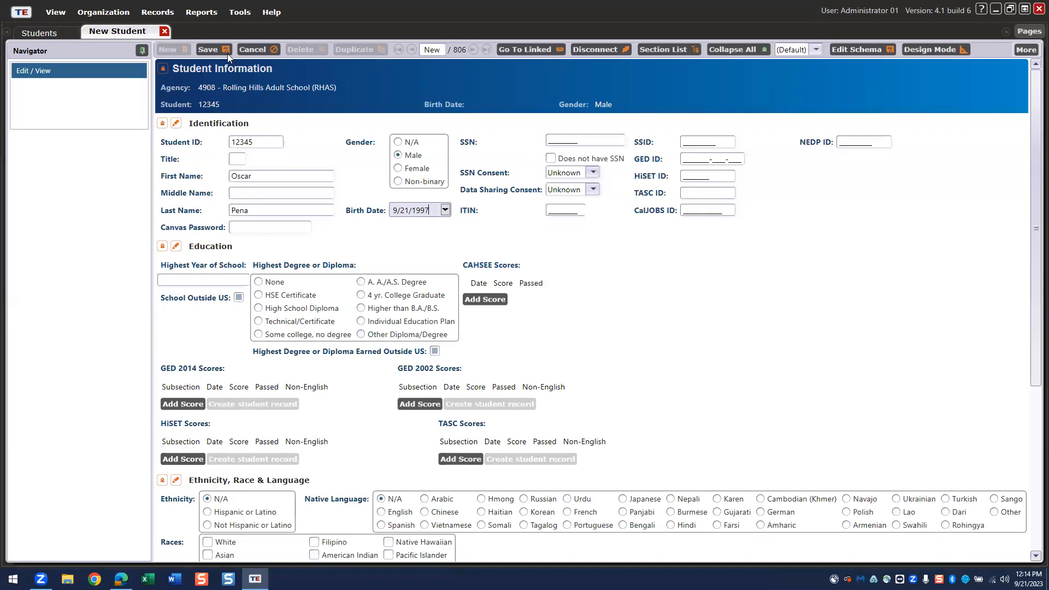
- Save the new student and show their empty In Program Years list
{"action": "left_click", "coordinate": [209, 48]}
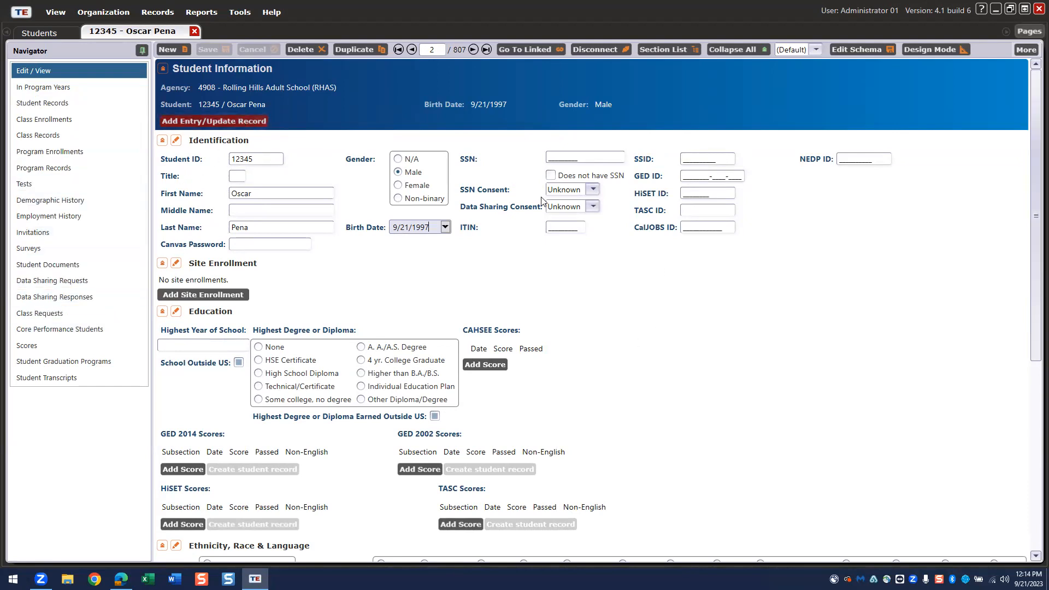
{"action": "left_click", "coordinate": [50, 89]}
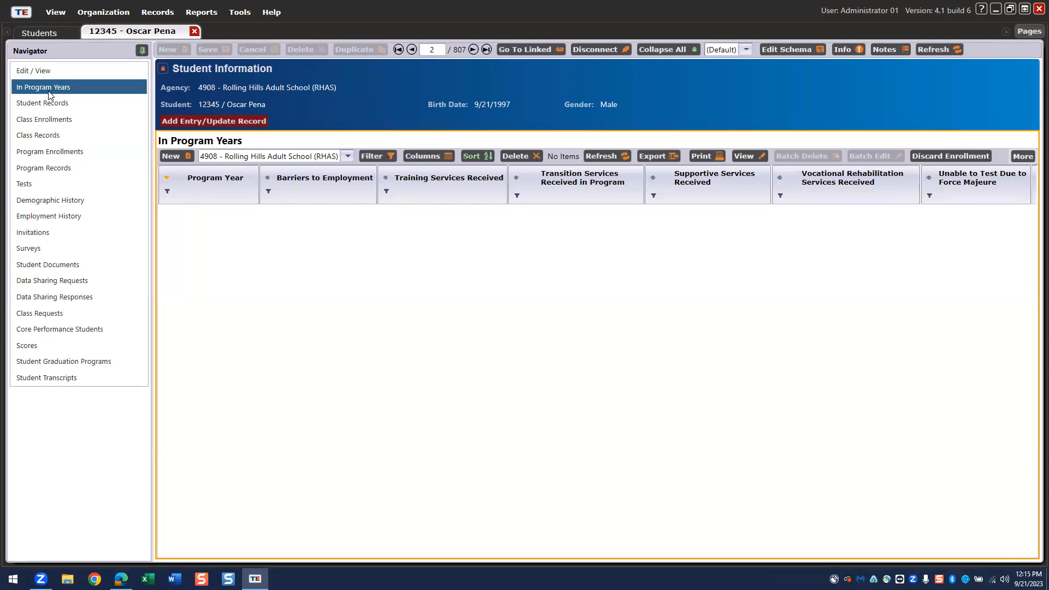
- From Edit / View, return to In Program Years and create a new program-year record
{"action": "left_click", "coordinate": [60, 70]}
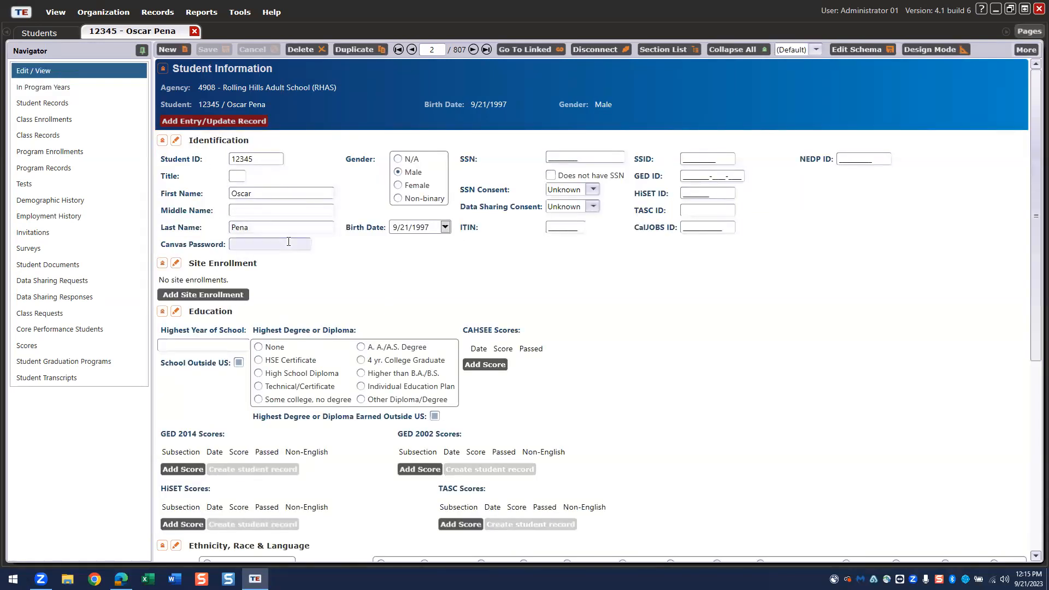
{"action": "left_click", "coordinate": [81, 86]}
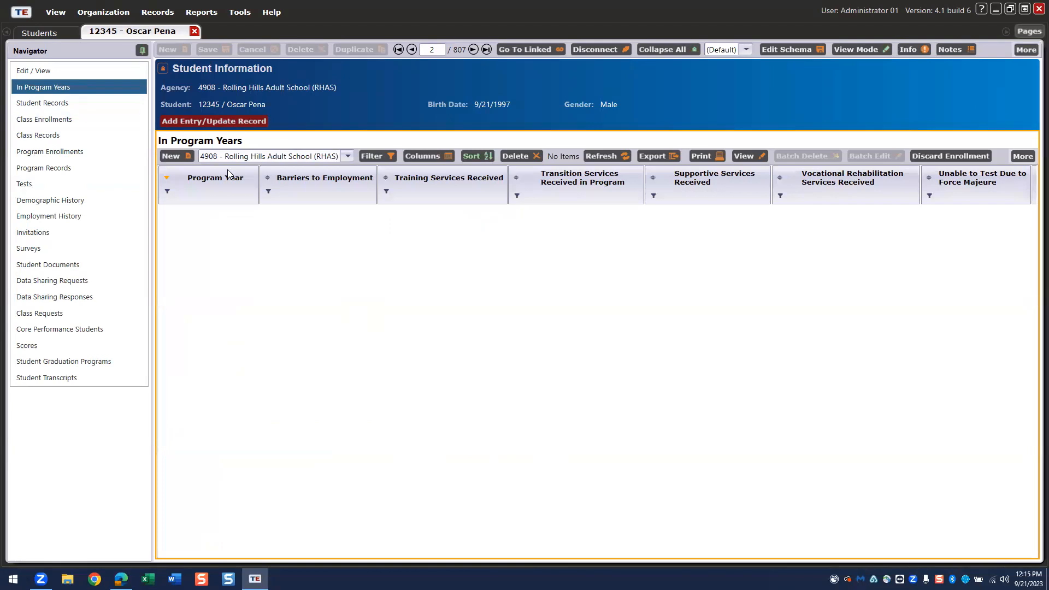
{"action": "left_click", "coordinate": [174, 156]}
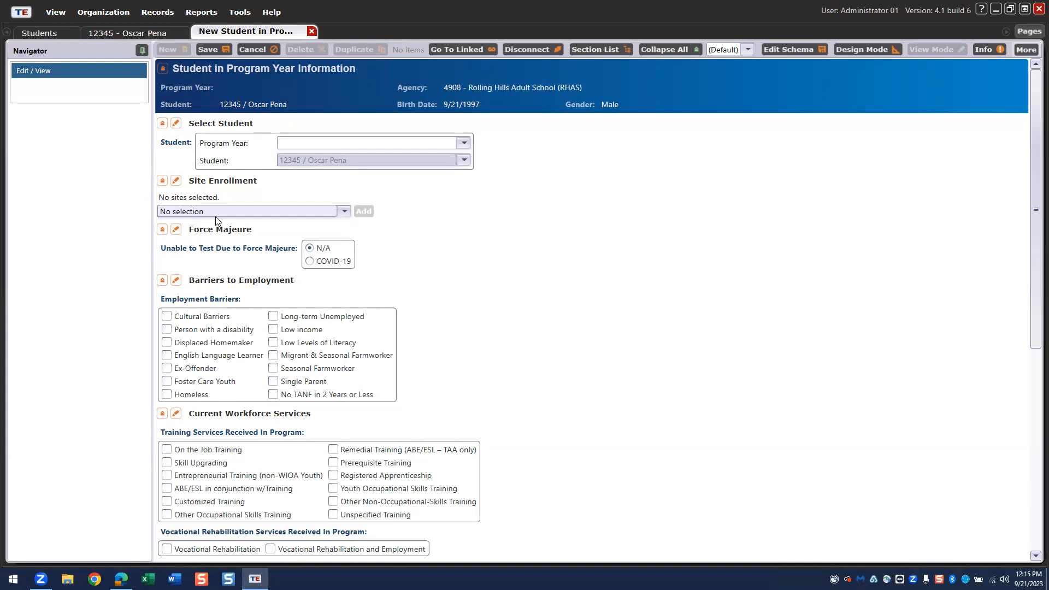
- Save program year 7/1/2023 - 6/30/2024 with site 01 - RHAS: North Campus
{"action": "left_click", "coordinate": [462, 144]}
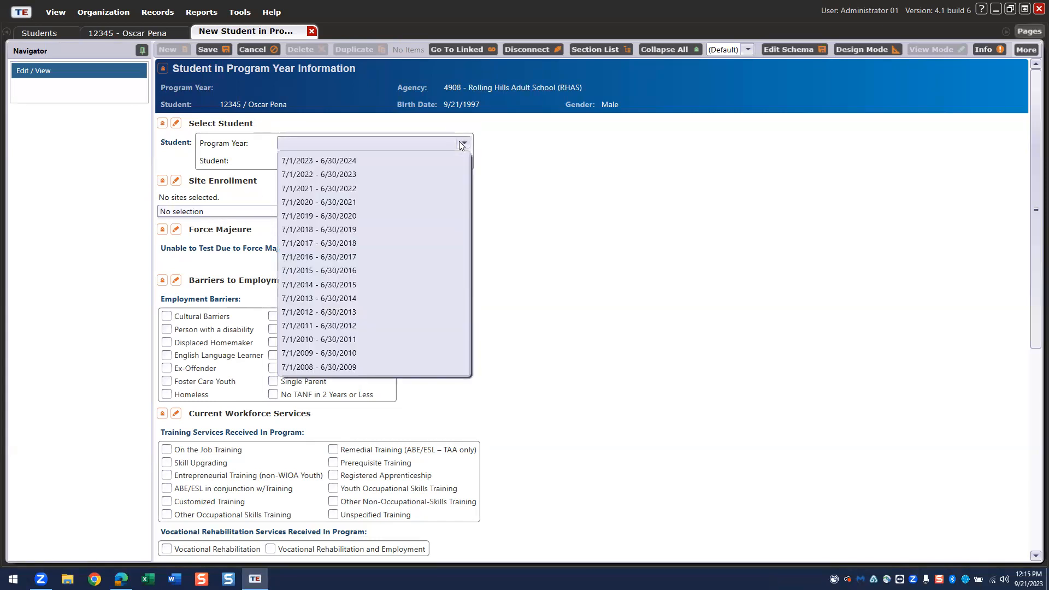
{"action": "left_click", "coordinate": [311, 164]}
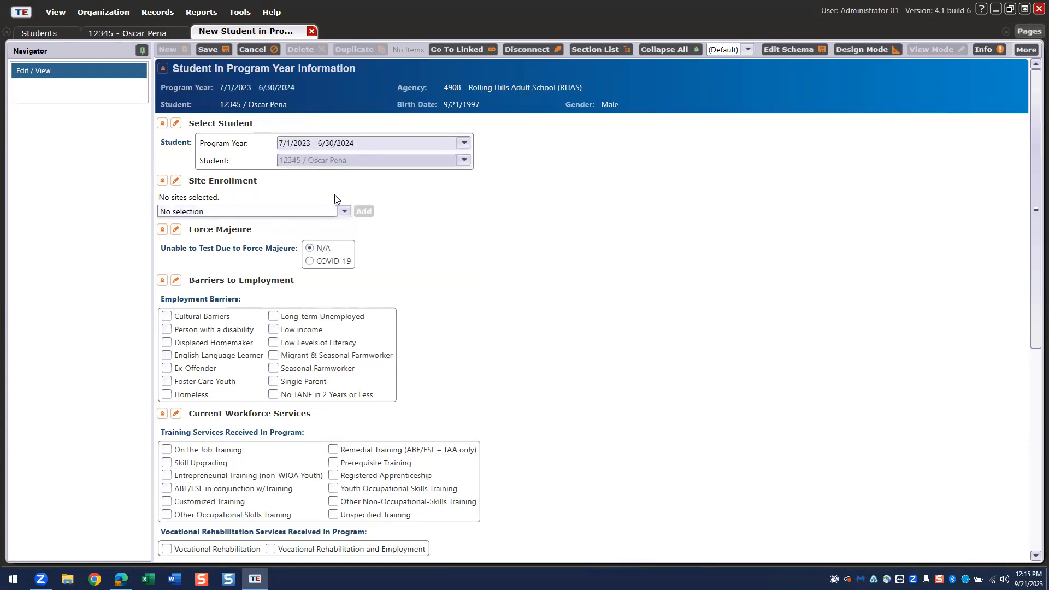
{"action": "left_click", "coordinate": [251, 211]}
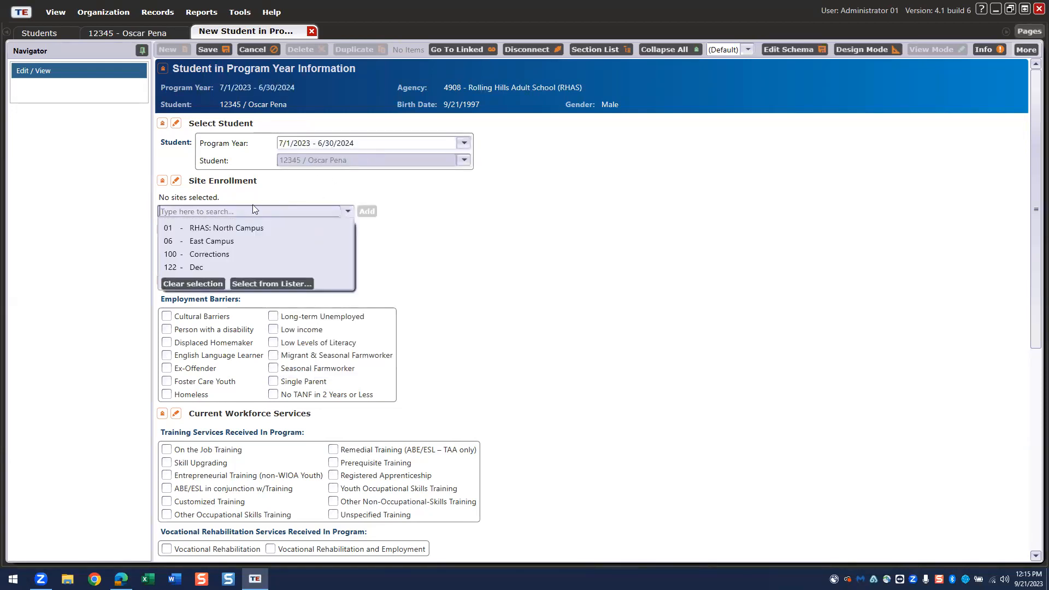
{"action": "left_click", "coordinate": [228, 231]}
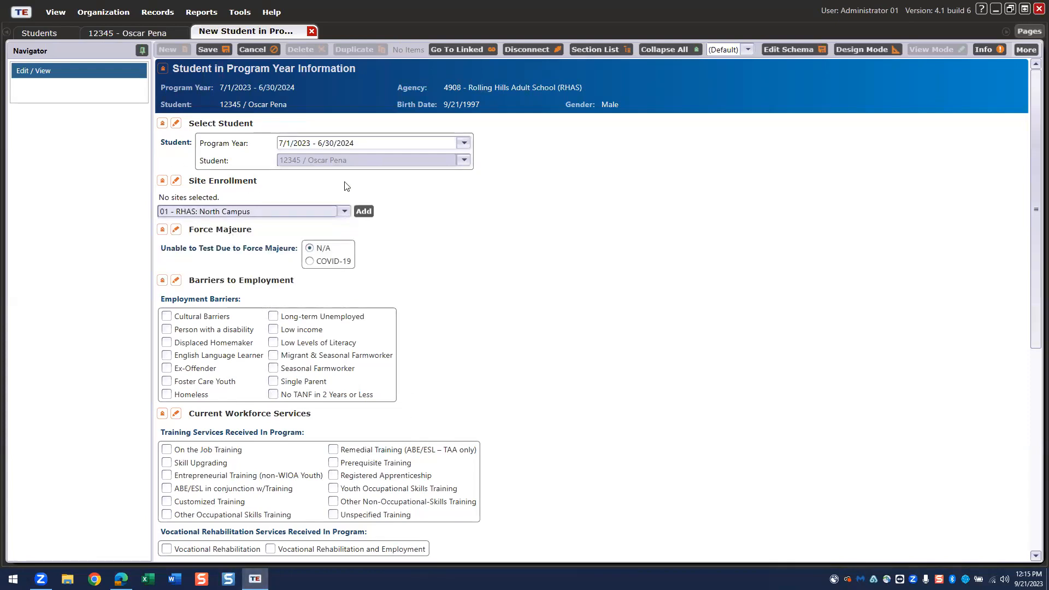
{"action": "left_click", "coordinate": [214, 49]}
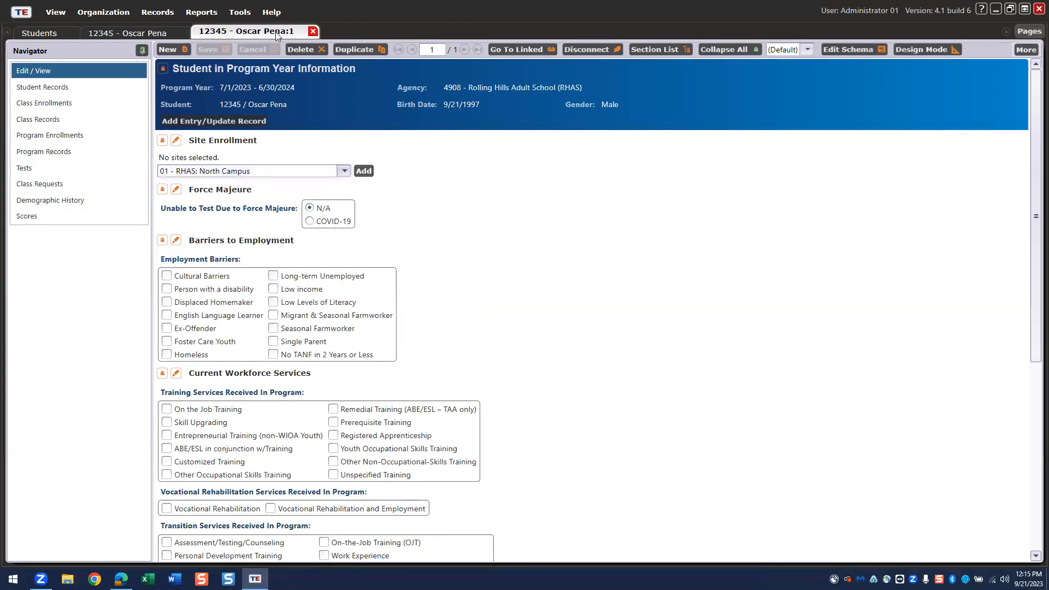
- Close the program-year record and open Records > Students > Demographics
{"action": "left_click", "coordinate": [312, 31]}
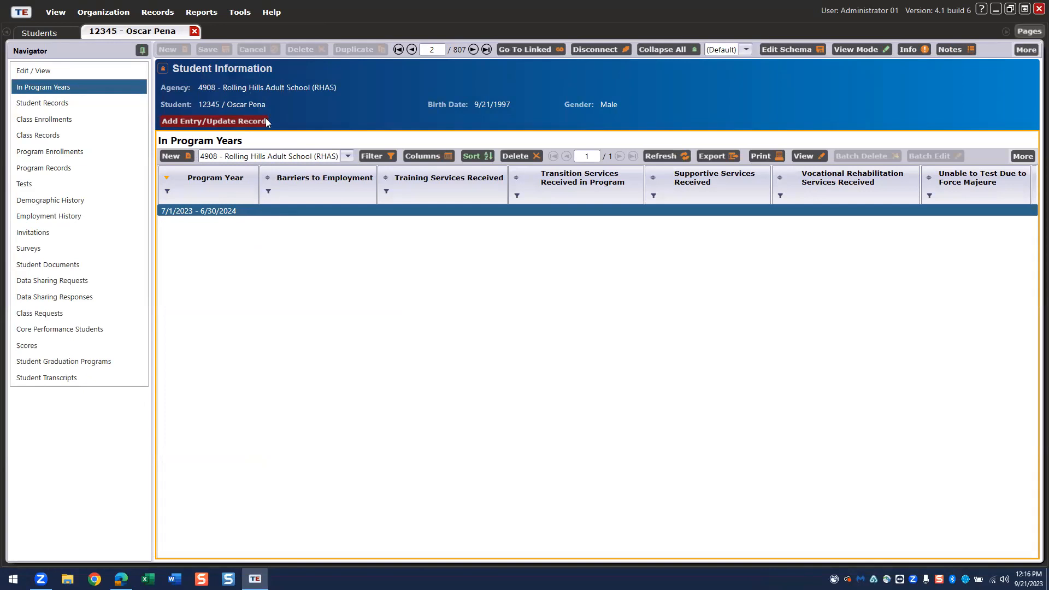
{"action": "left_click", "coordinate": [158, 12]}
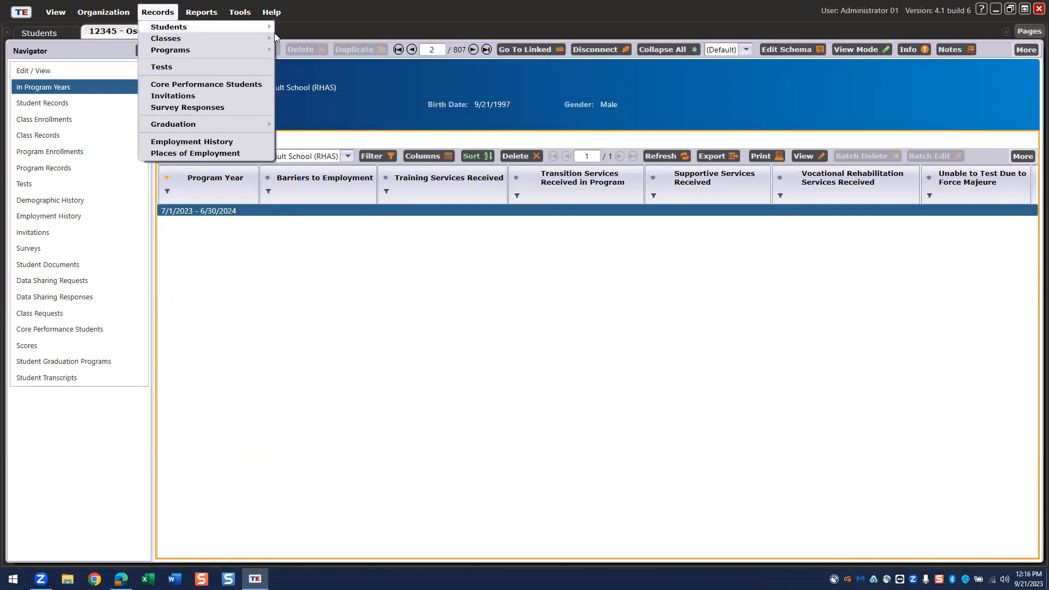
{"action": "mouse_move", "coordinate": [174, 28]}
{"action": "left_click", "coordinate": [314, 30]}
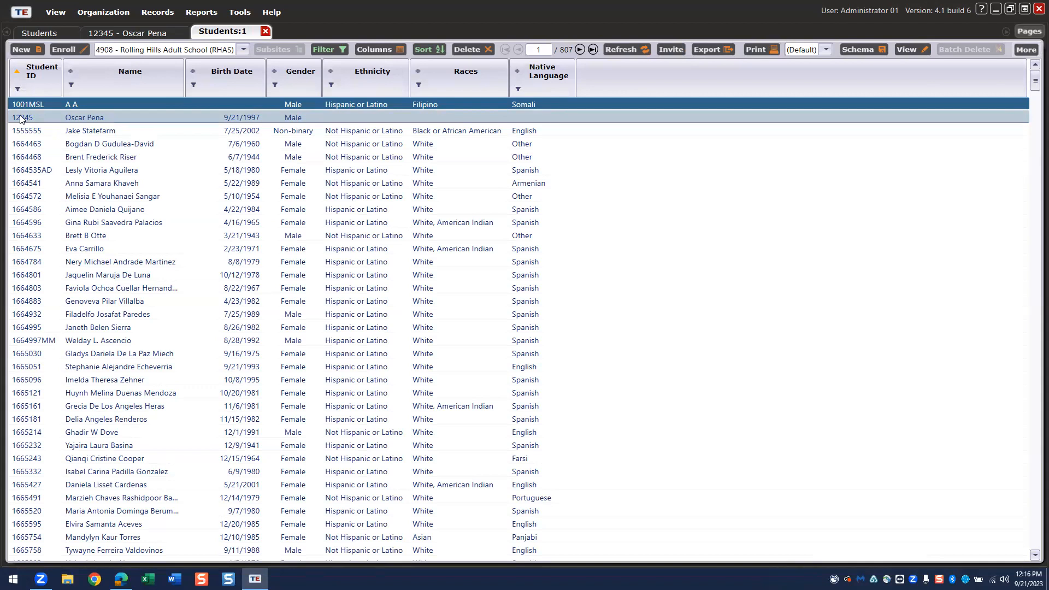
- Switch between the student's record and the Students:1 list, ending on the record
{"action": "left_click", "coordinate": [109, 33]}
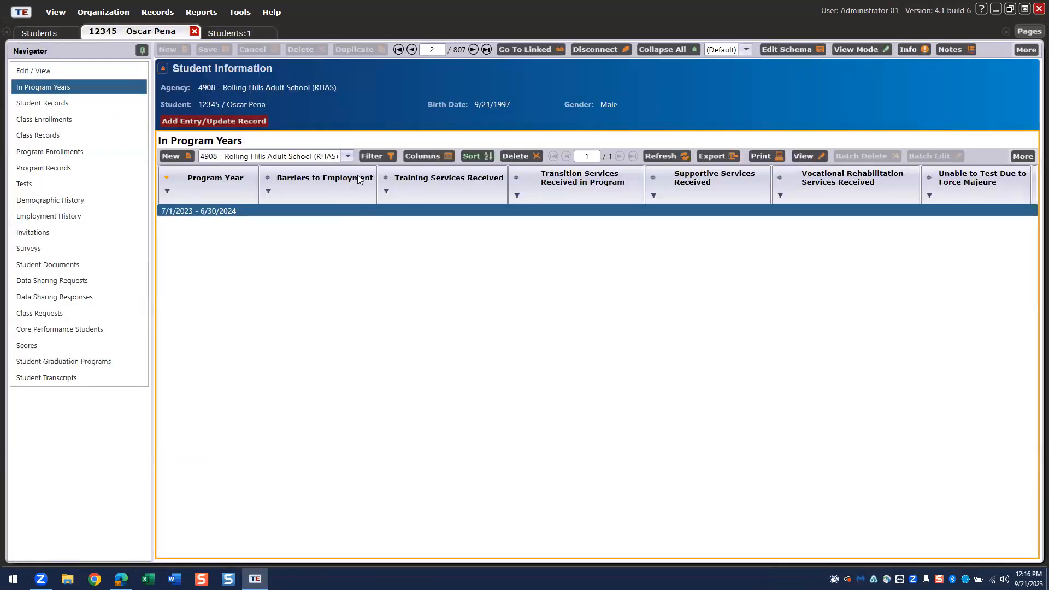
{"action": "left_click", "coordinate": [229, 33]}
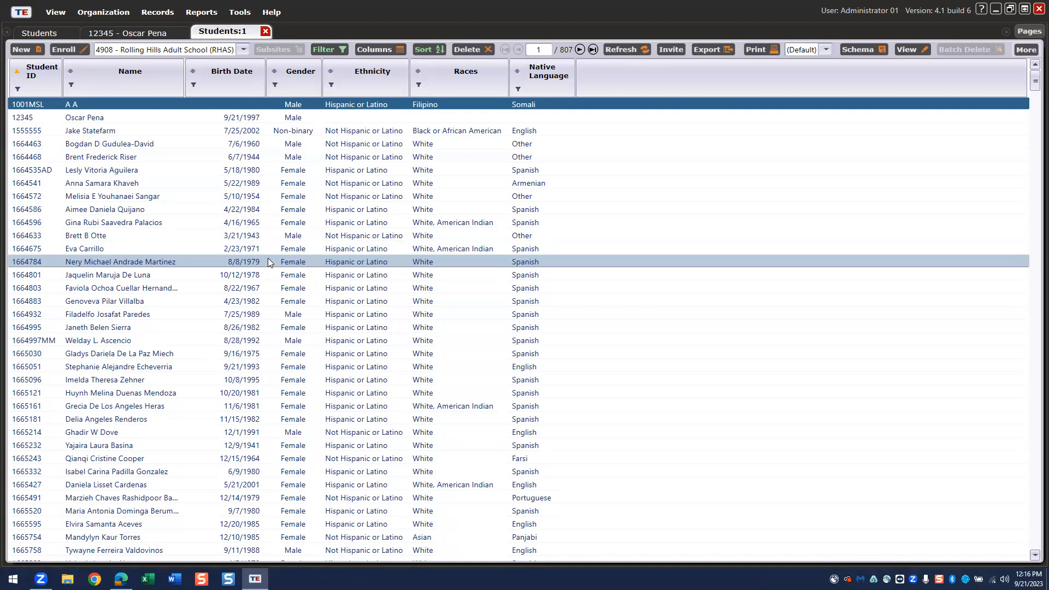
{"action": "left_click", "coordinate": [127, 33]}
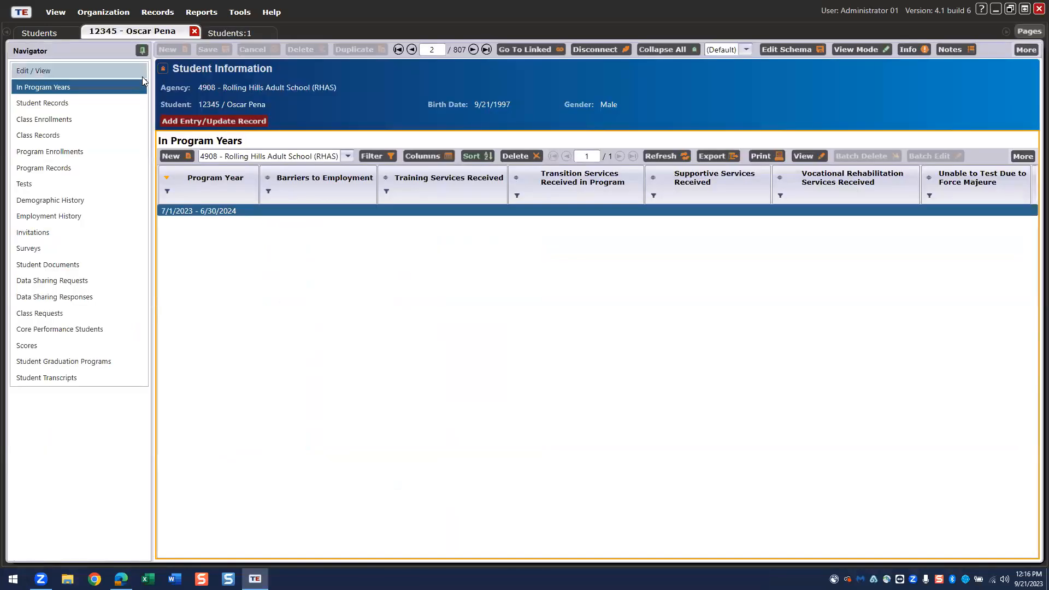
- Browse the student's Student Records, Class Enrollments, Class Records, Program Enrollments and Tests sections
{"action": "left_click", "coordinate": [92, 107]}
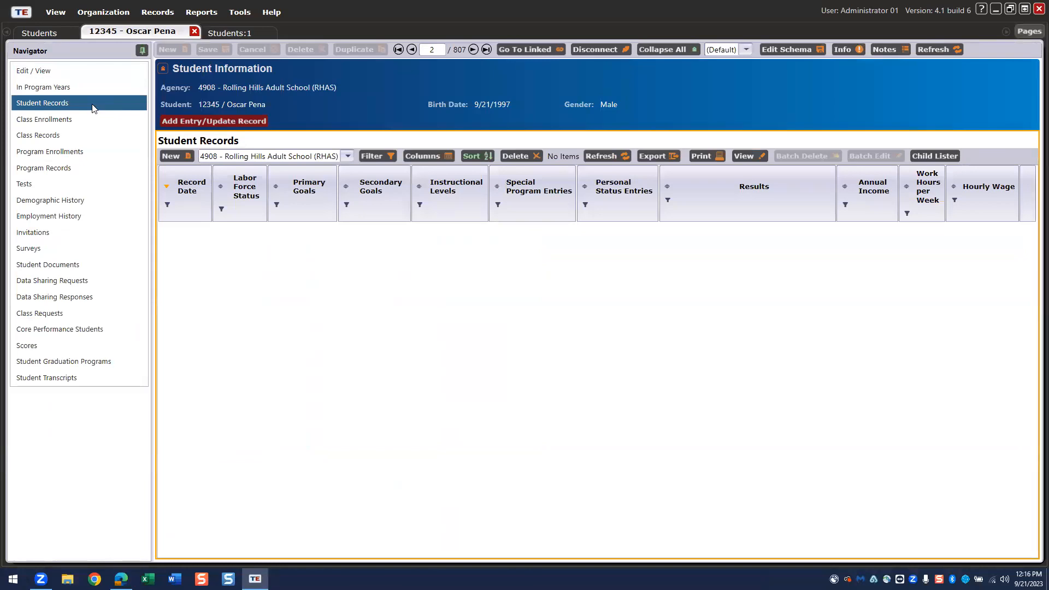
{"action": "left_click", "coordinate": [86, 121]}
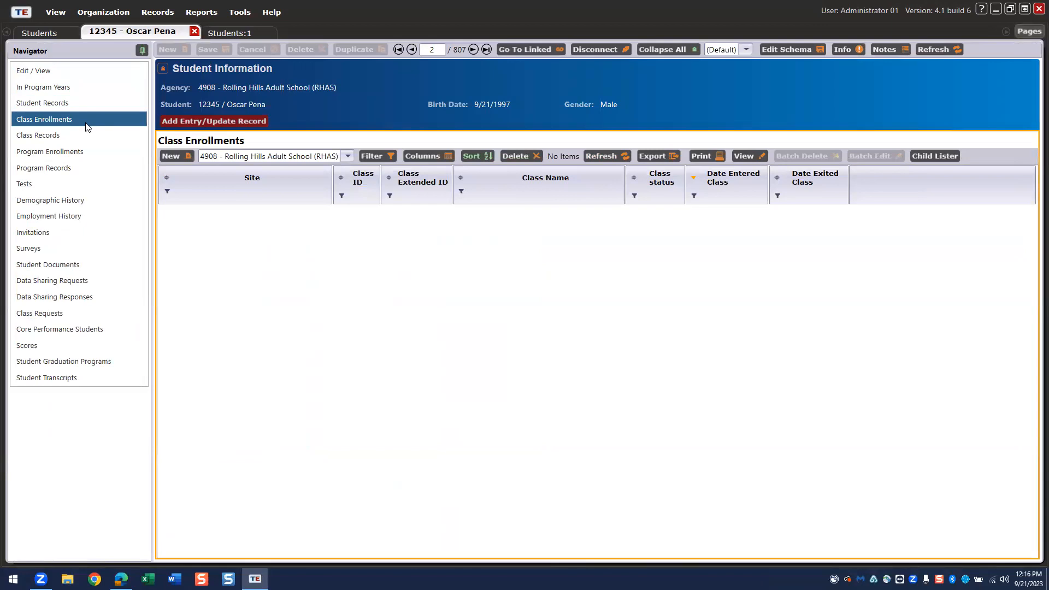
{"action": "left_click", "coordinate": [75, 136]}
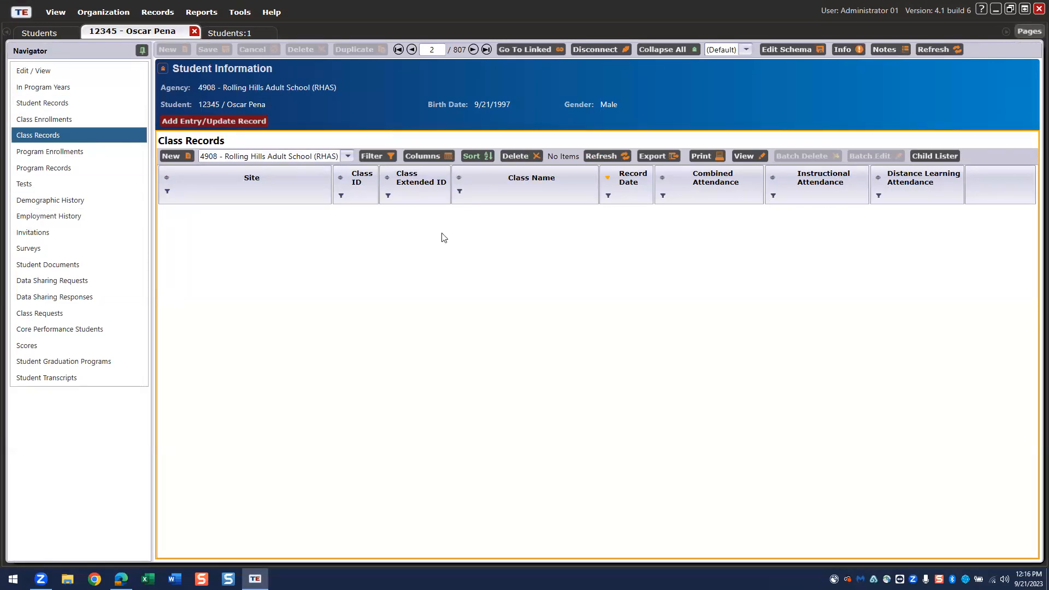
{"action": "left_click", "coordinate": [23, 155]}
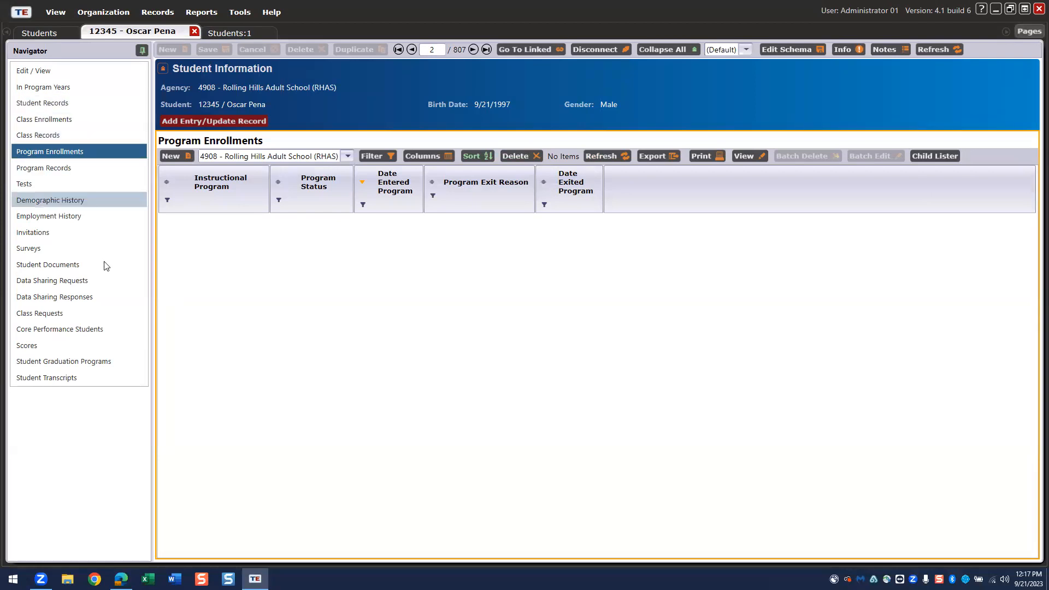
{"action": "left_click", "coordinate": [46, 188]}
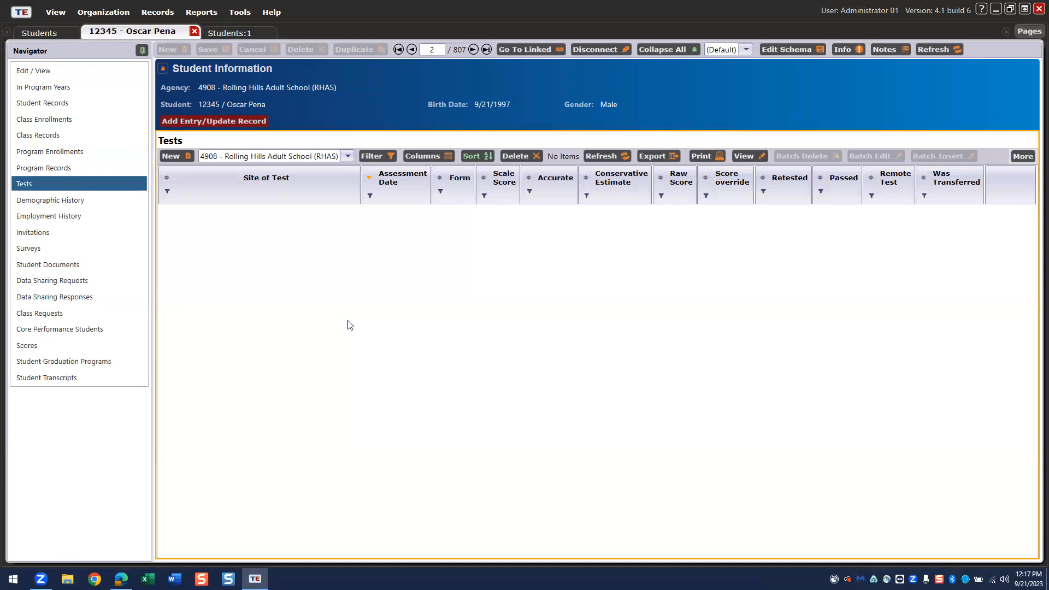
- Check the Pages menu, then start a new test for the student
{"action": "left_click", "coordinate": [1028, 31]}
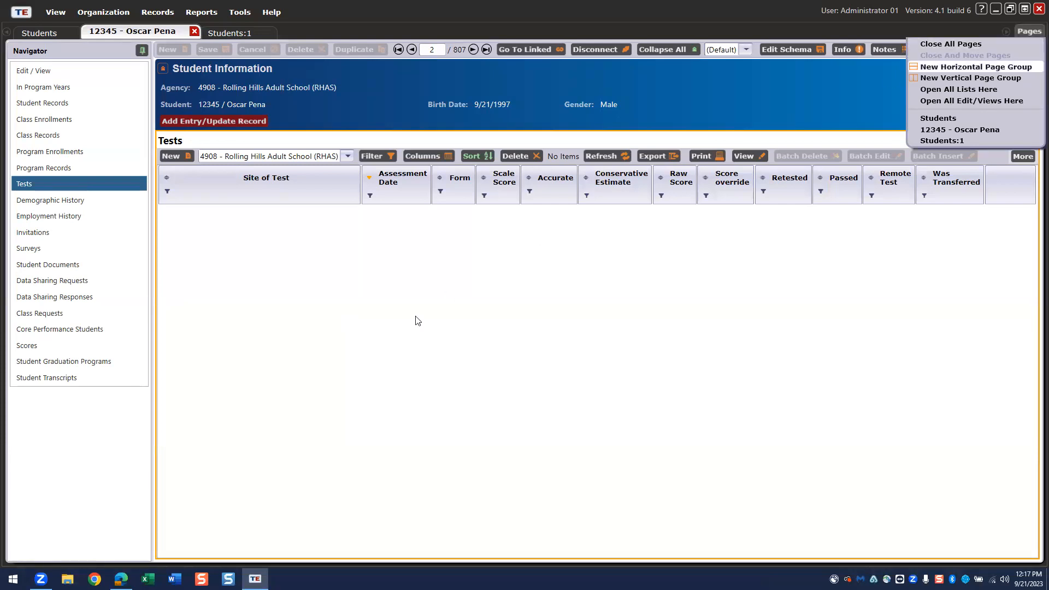
{"action": "left_click", "coordinate": [371, 326]}
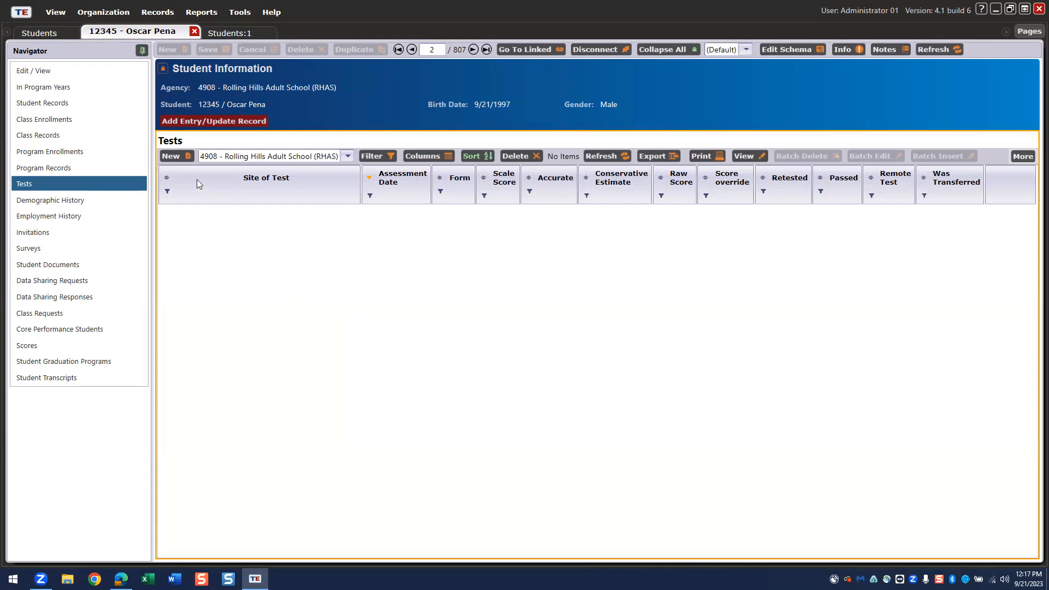
{"action": "left_click", "coordinate": [171, 157]}
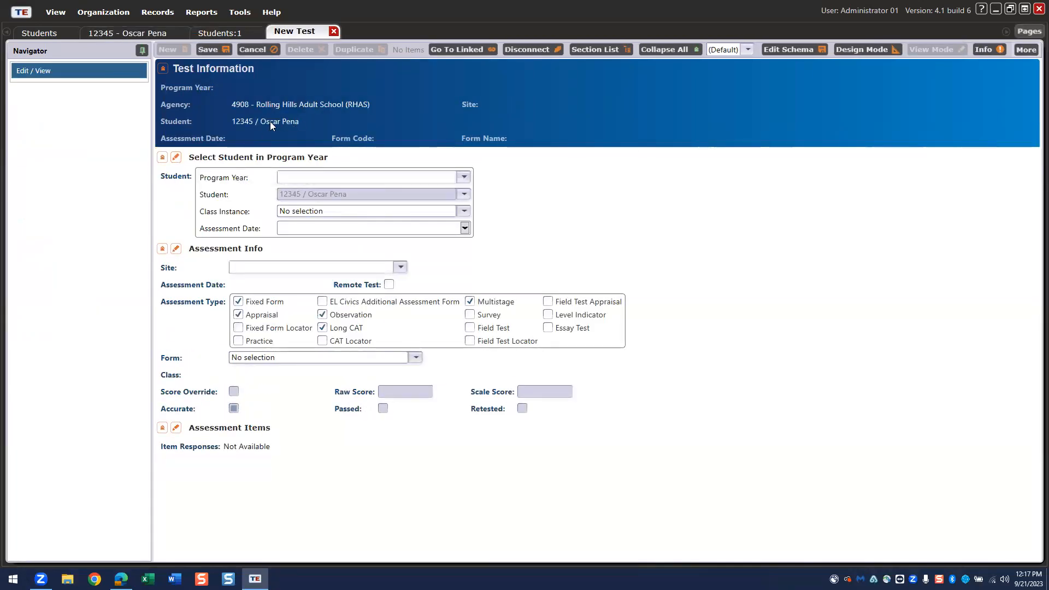
- Set program year 7/1/2023 - 6/30/2024, date 9/21/2023, North Campus site, form 081R
{"action": "left_click", "coordinate": [314, 179]}
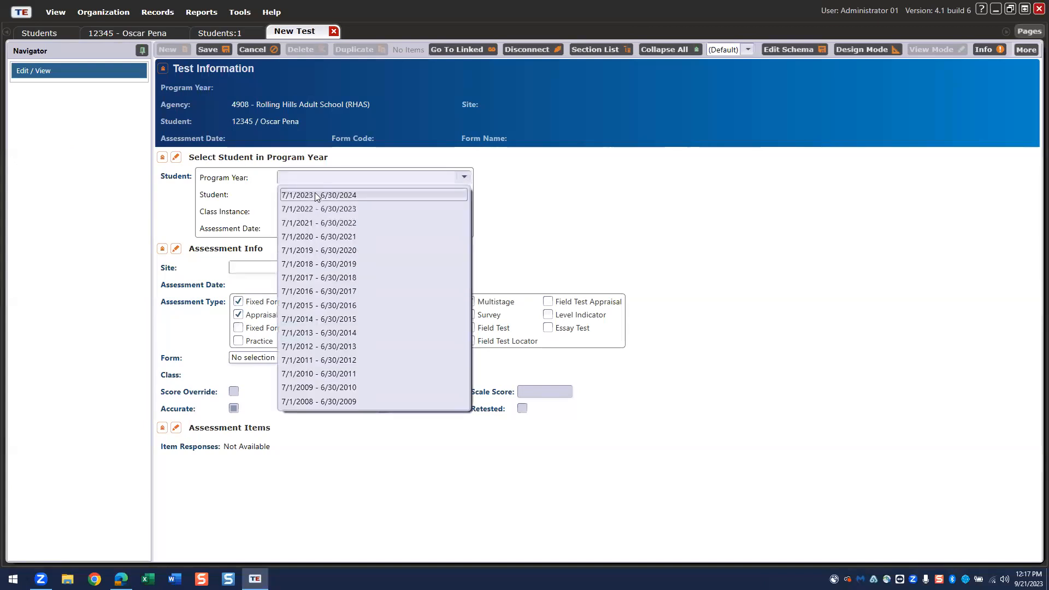
{"action": "left_click", "coordinate": [314, 192]}
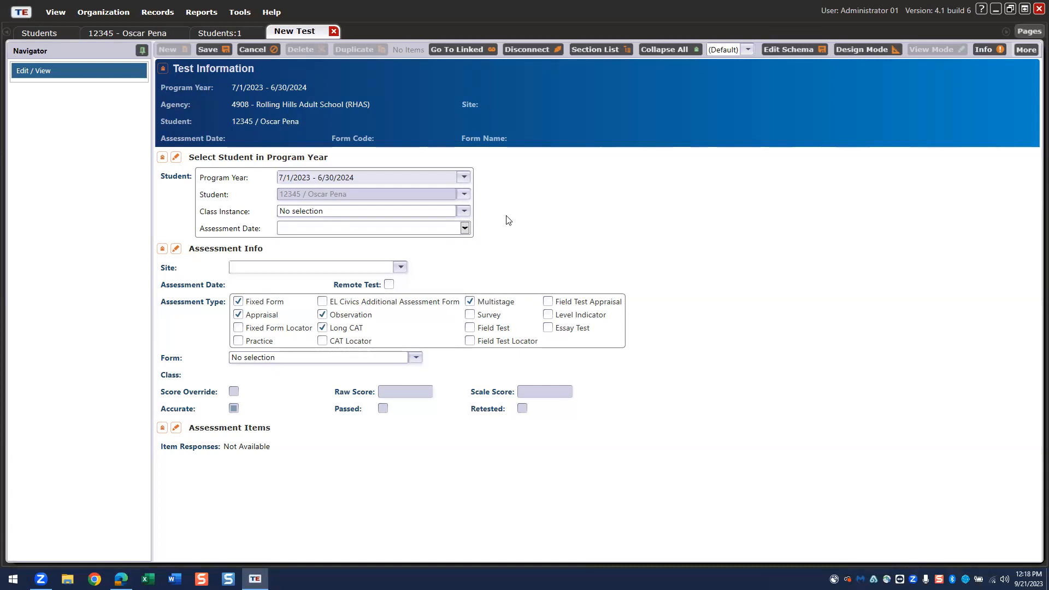
{"action": "left_click", "coordinate": [464, 227]}
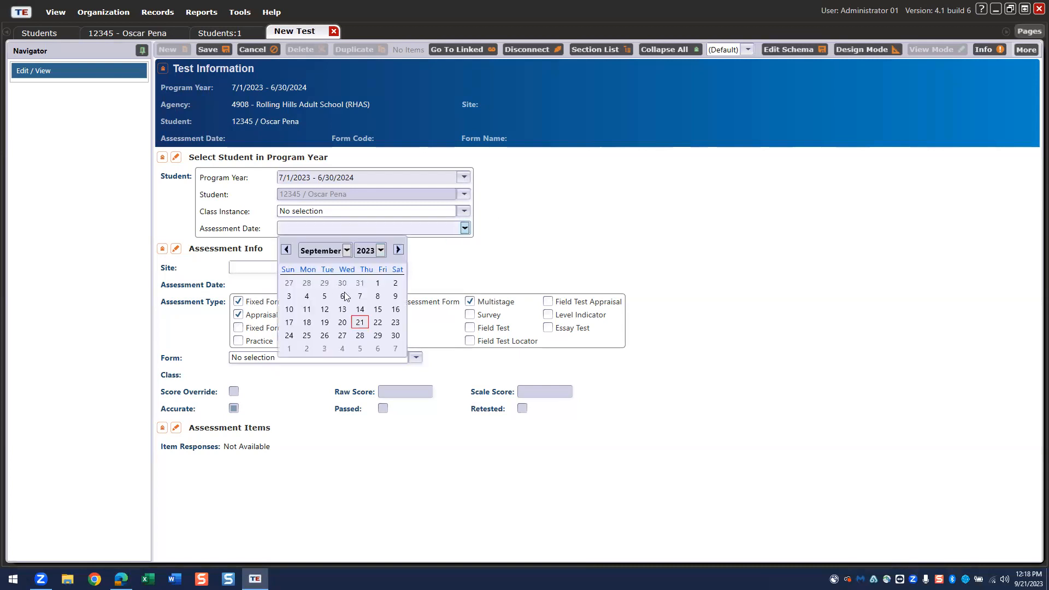
{"action": "left_click", "coordinate": [360, 321]}
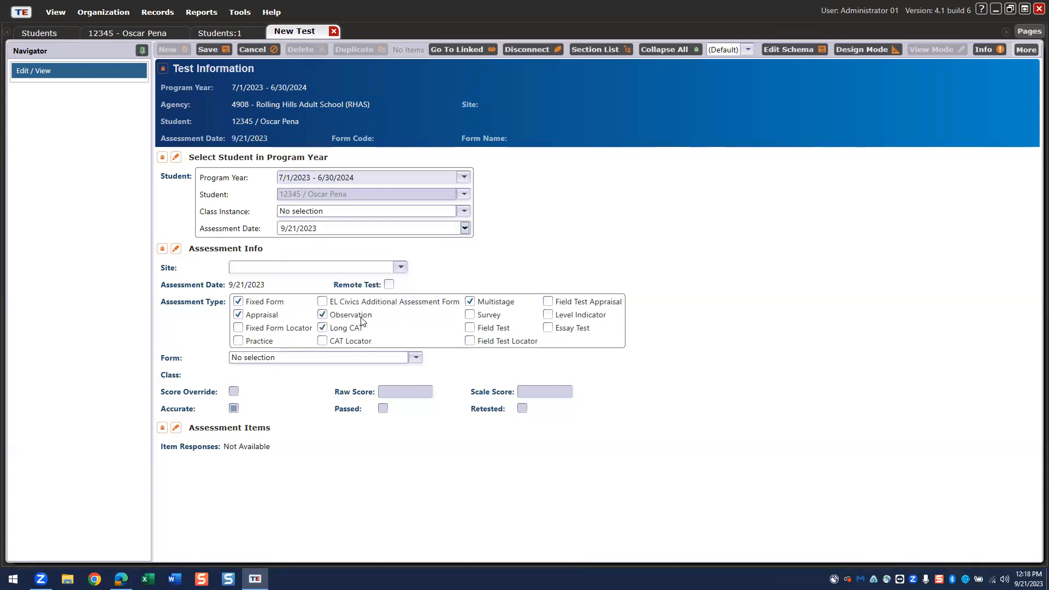
{"action": "left_click", "coordinate": [399, 269]}
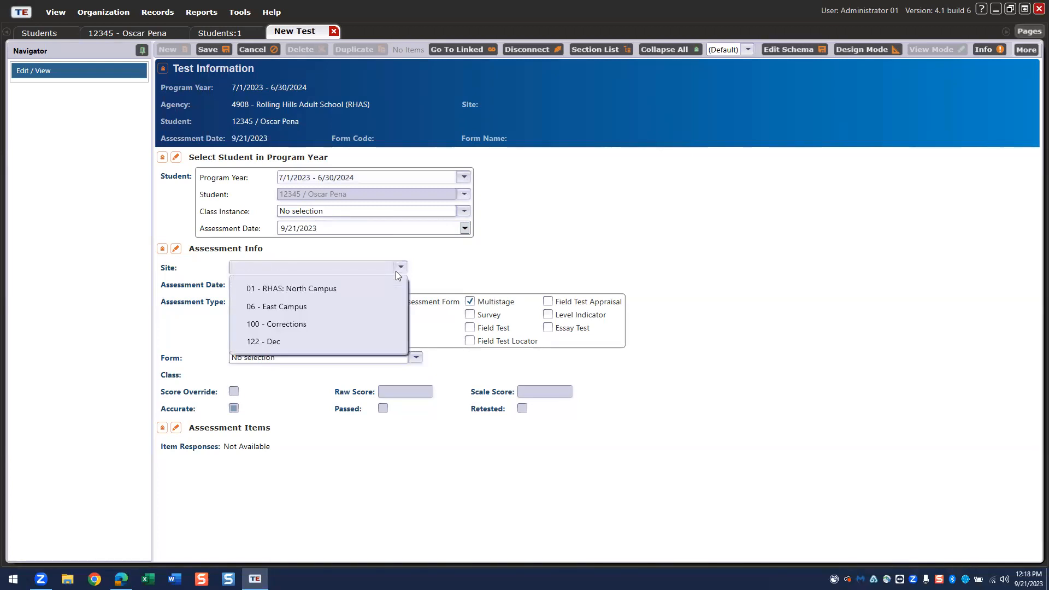
{"action": "left_click", "coordinate": [325, 290]}
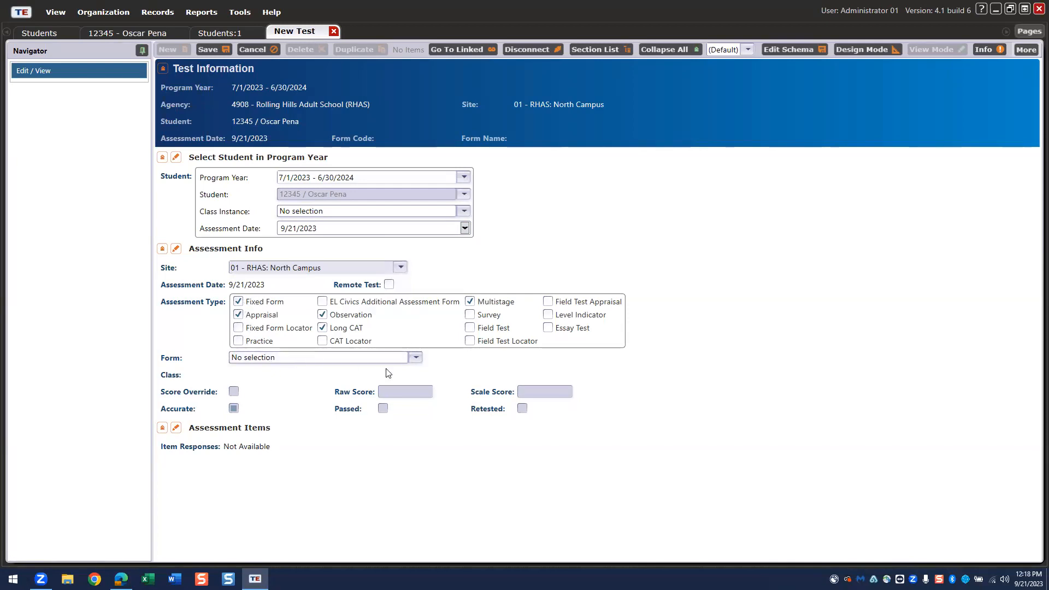
{"action": "left_click", "coordinate": [412, 363]}
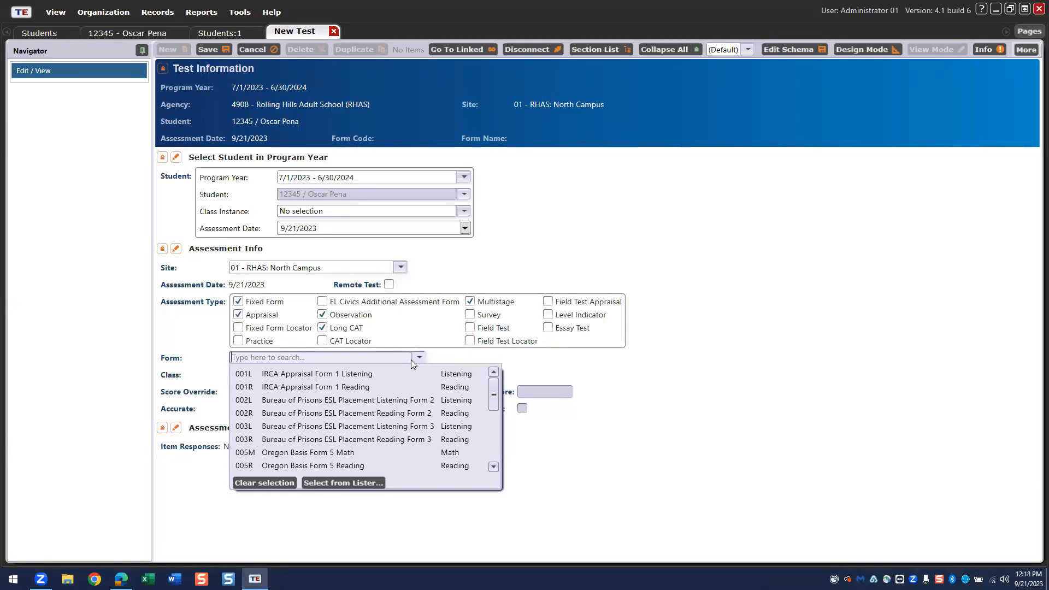
{"action": "type", "text": "081"}
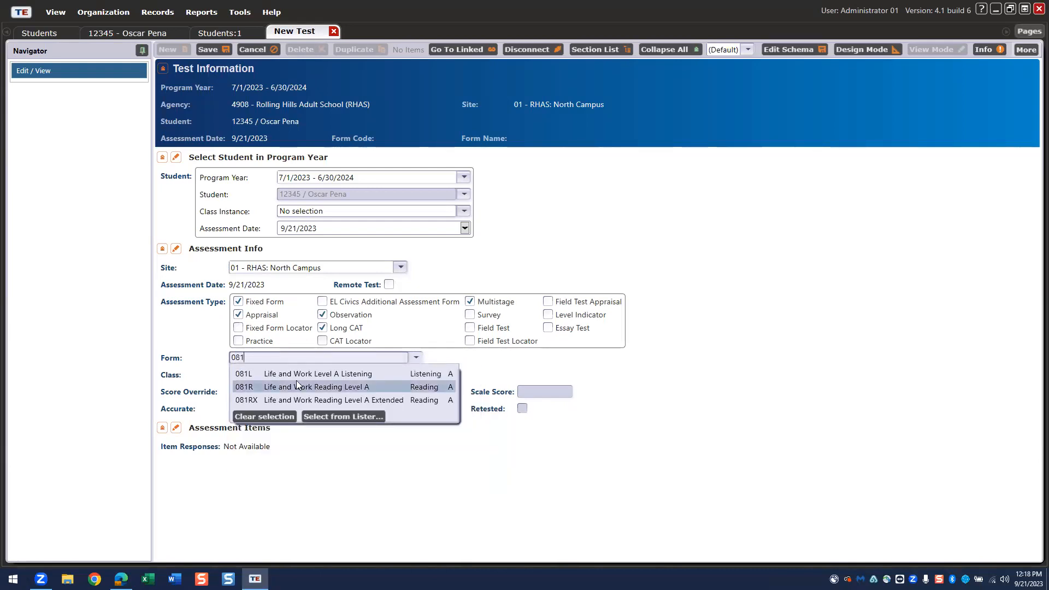
{"action": "left_click", "coordinate": [256, 385]}
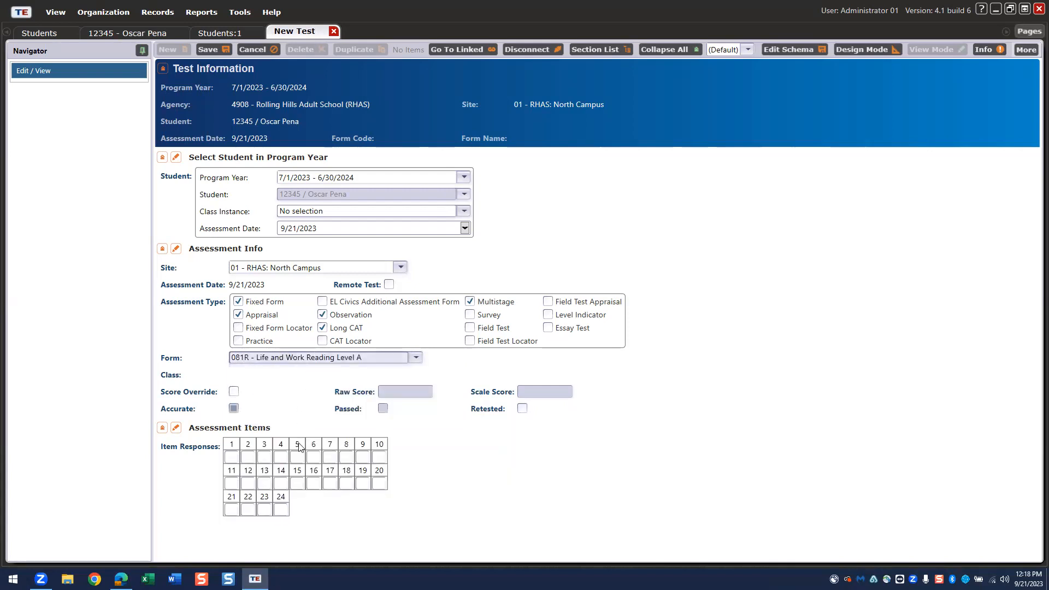
- Enter A for all 24 item responses and save the test
{"action": "left_click", "coordinate": [236, 458]}
{"action": "type", "text": "AAAAA"}
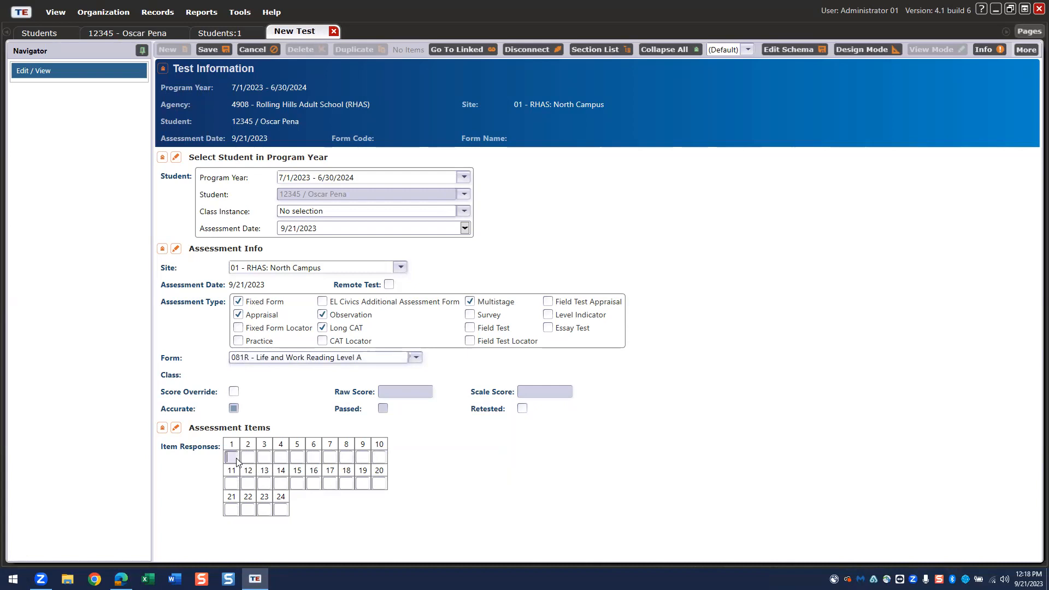
{"action": "type", "text": "AAAAAAAAAAAAAAAAAAA"}
{"action": "left_click", "coordinate": [212, 50]}
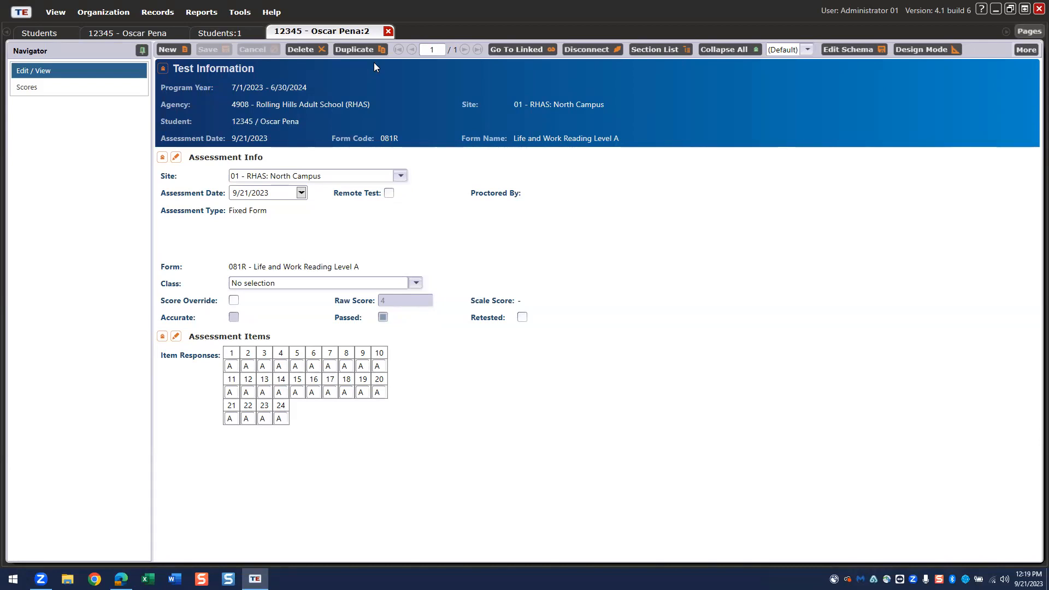
- Close the test, Students:1 and student tabs, then show the Students list export choices
{"action": "left_click", "coordinate": [387, 31]}
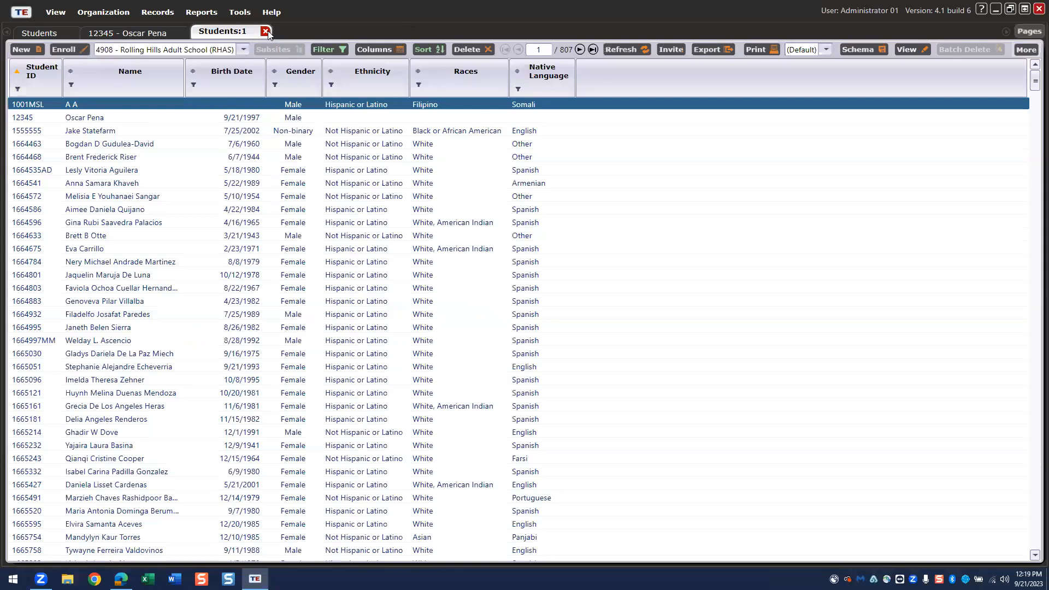
{"action": "left_click", "coordinate": [268, 32]}
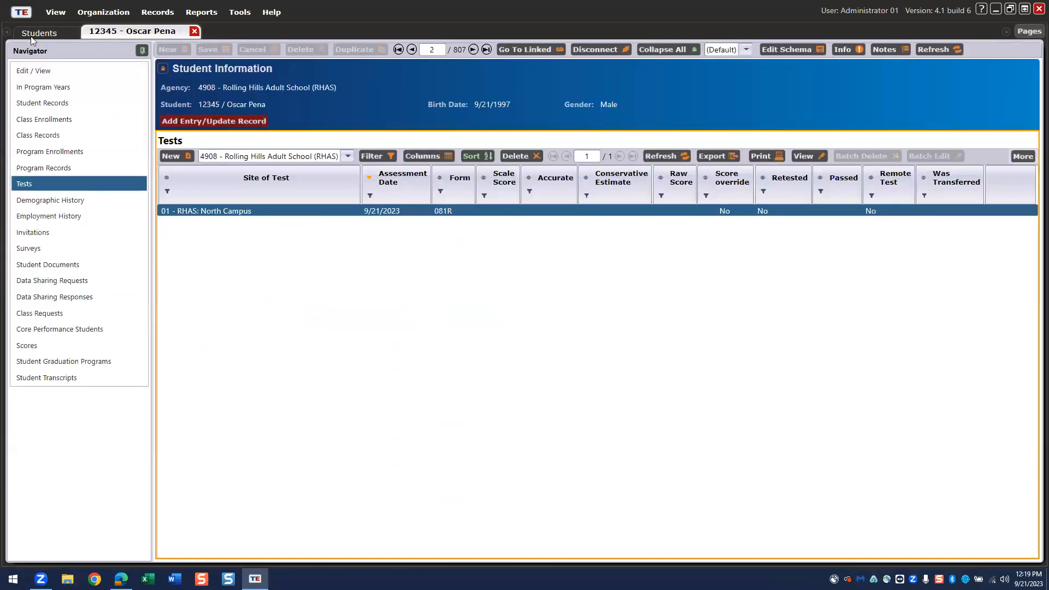
{"action": "left_click", "coordinate": [194, 31]}
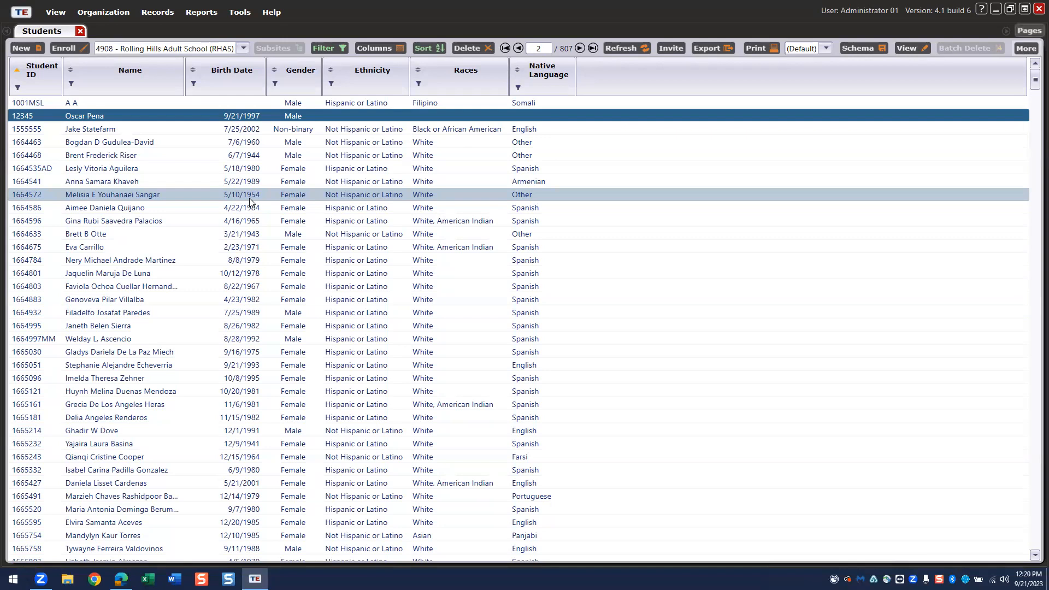
{"action": "left_click", "coordinate": [709, 49]}
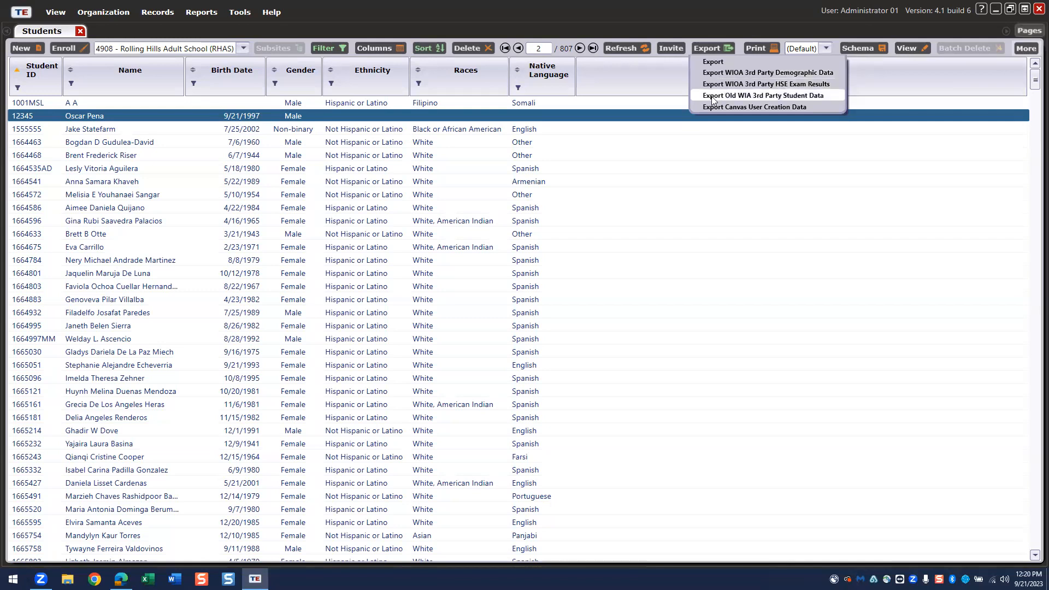
- Export the Students list to the Desktop as Adobe PDF 'Students Lister'
{"action": "left_click", "coordinate": [711, 63]}
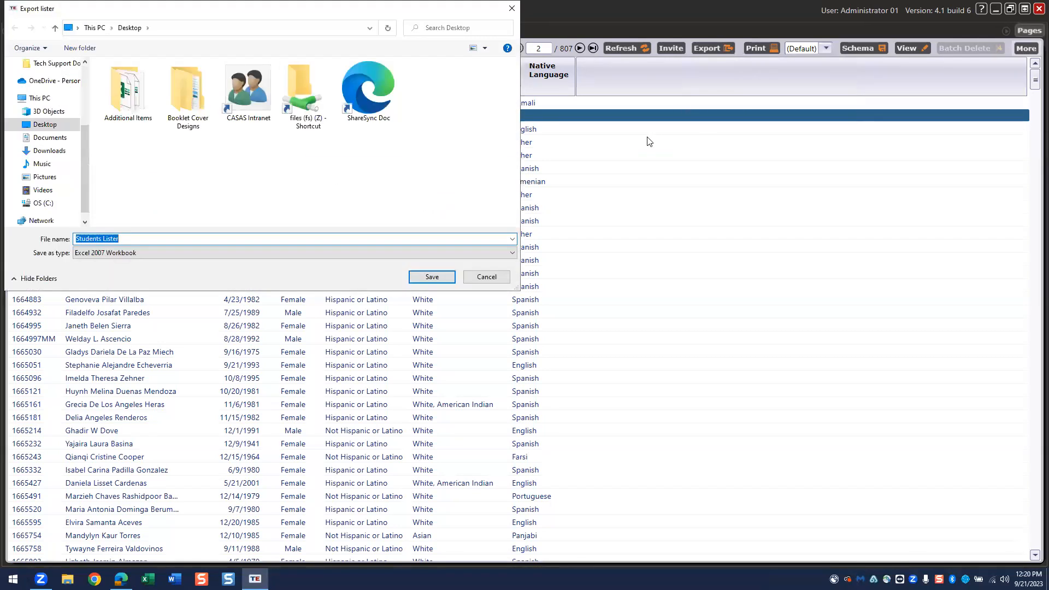
{"action": "left_click_drag", "start_coordinate": [134, 13], "coordinate": [245, 131]}
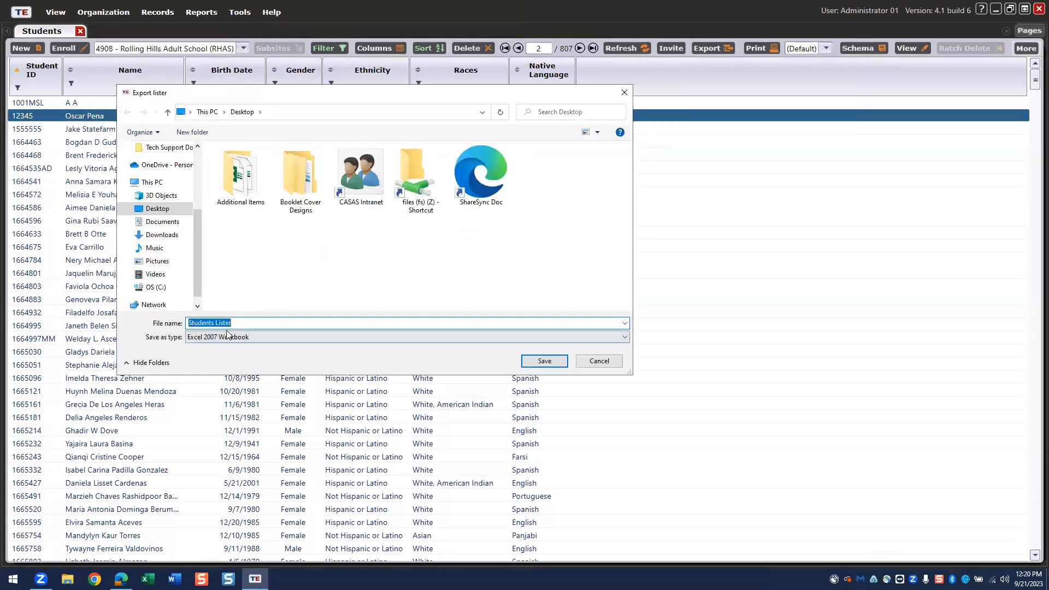
{"action": "left_click", "coordinate": [260, 336]}
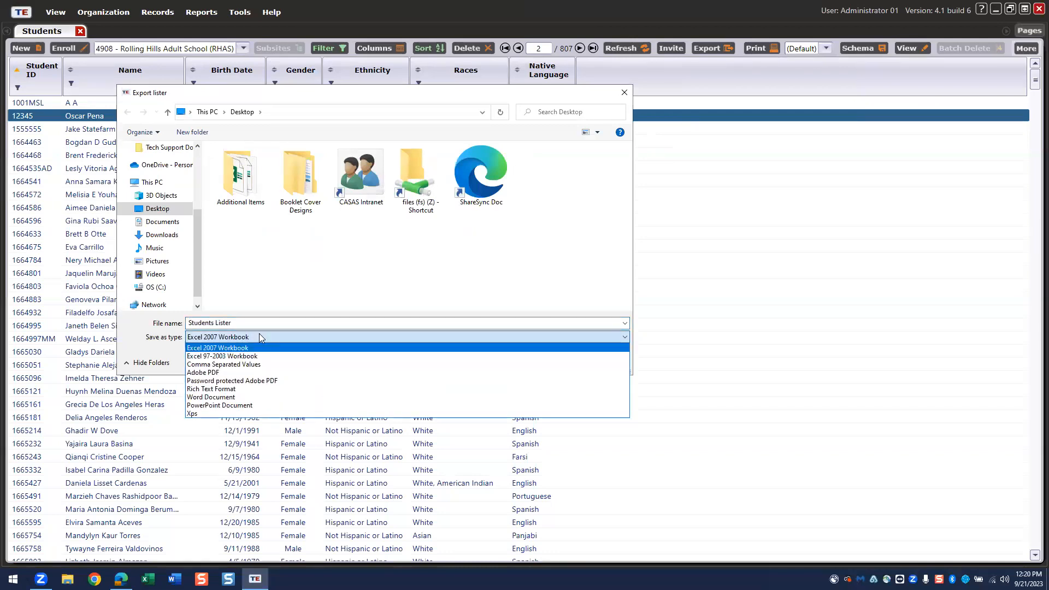
{"action": "left_click", "coordinate": [234, 373]}
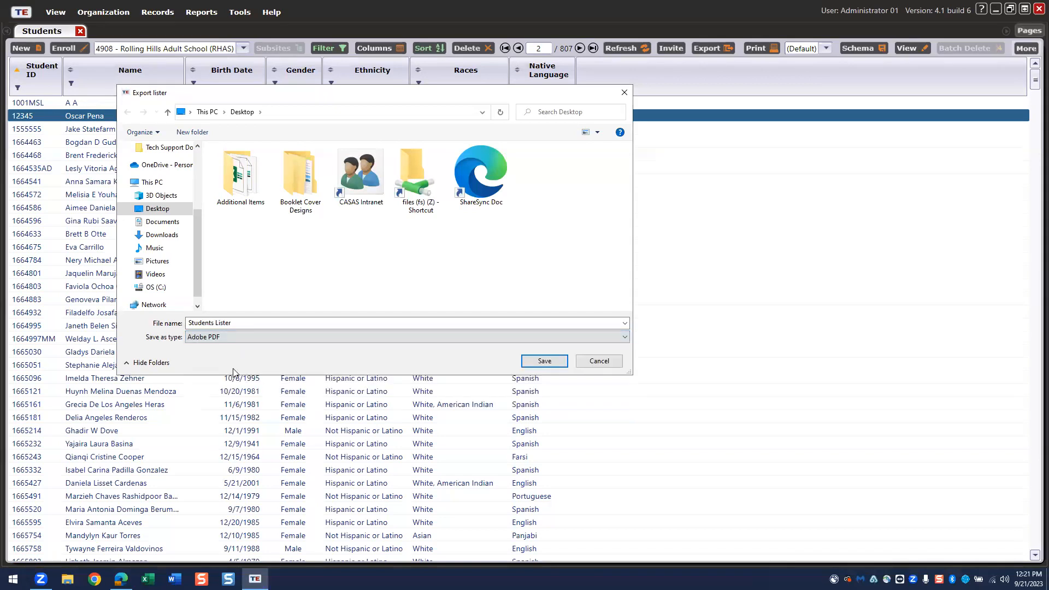
{"action": "left_click", "coordinate": [535, 363]}
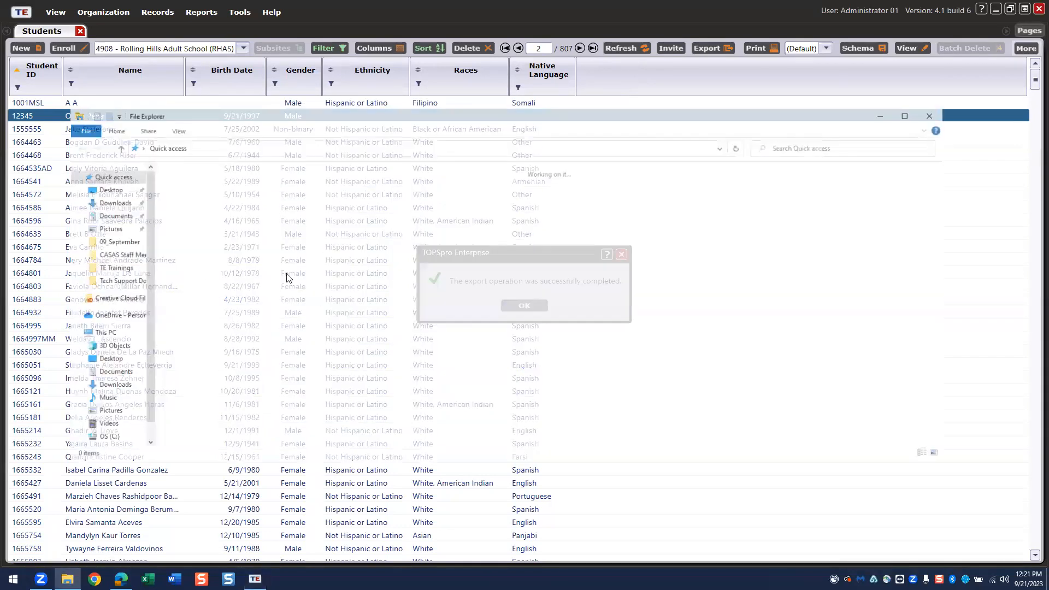
- Open the Students Lister PDF from the Desktop, review it, then close it and the file window
{"action": "left_click", "coordinate": [125, 191]}
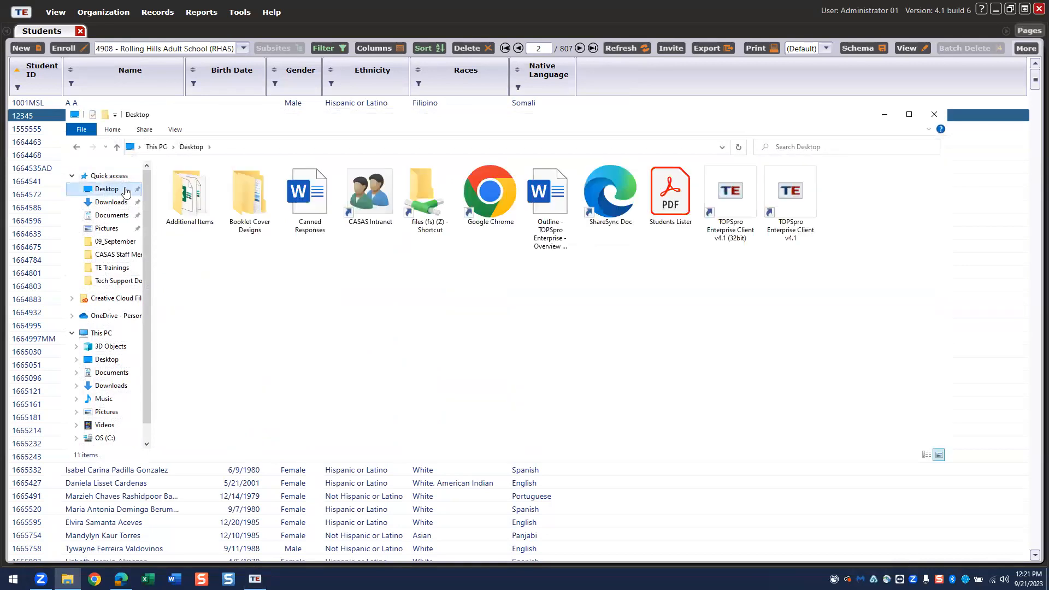
{"action": "left_click", "coordinate": [672, 198]}
{"action": "double_click", "coordinate": [672, 198]}
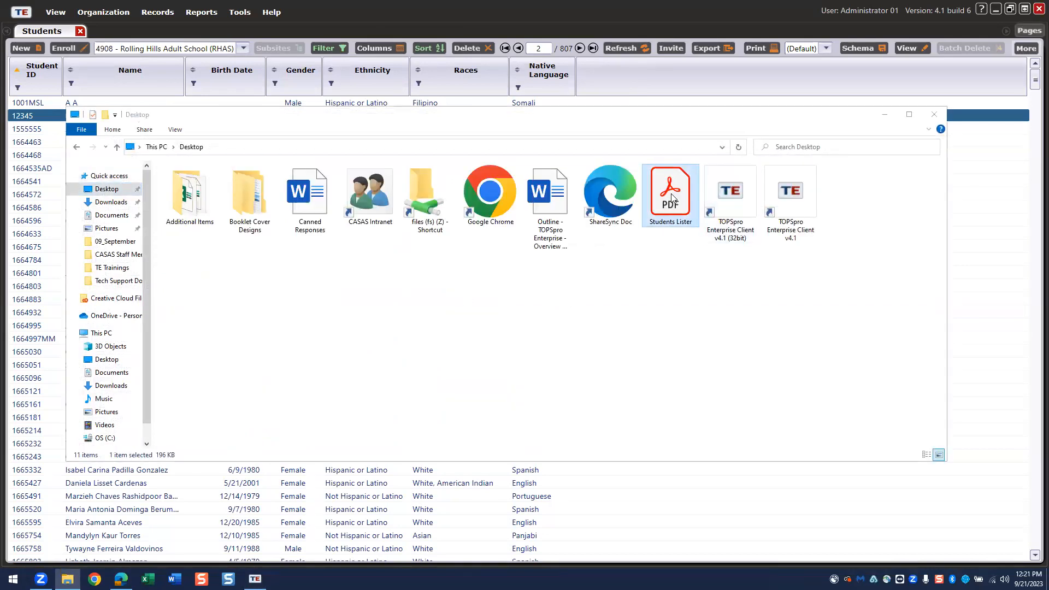
{"action": "scroll", "coordinate": [751, 223], "scroll_direction": "down", "scroll_amount": 10}
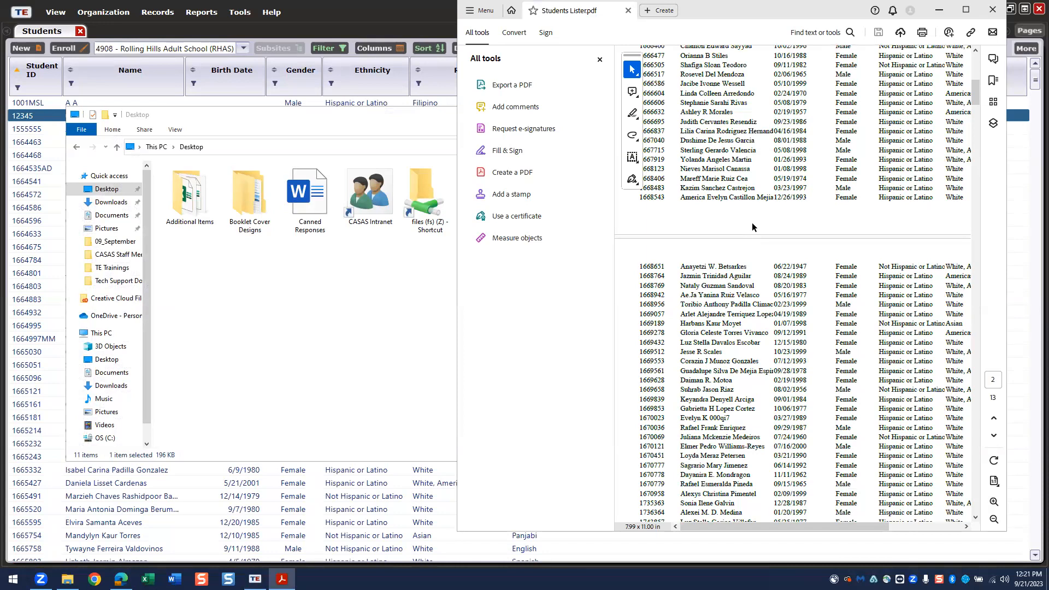
{"action": "left_click", "coordinate": [986, 16]}
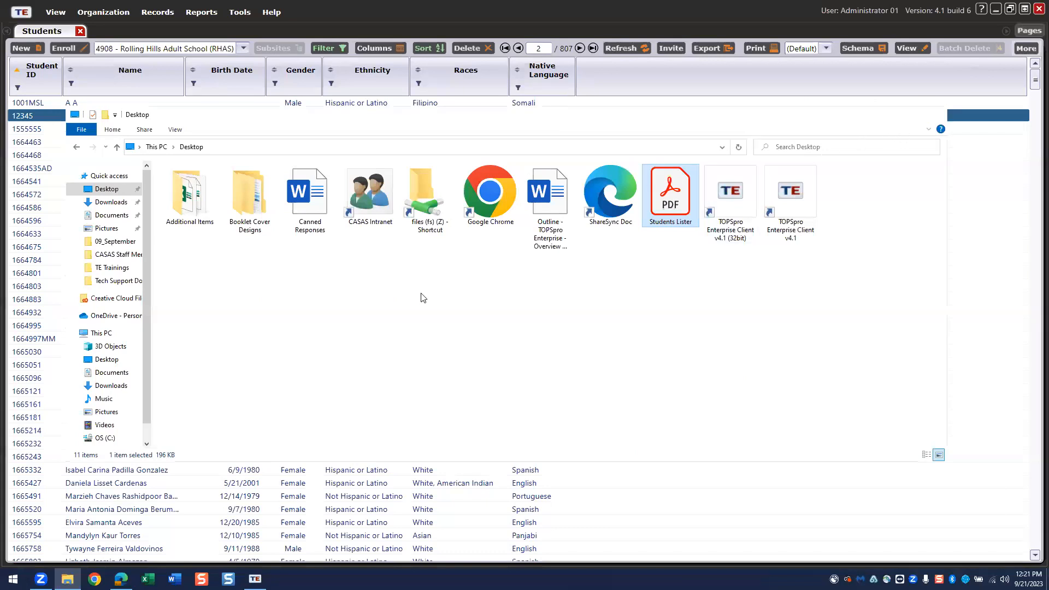
{"action": "left_click", "coordinate": [537, 306]}
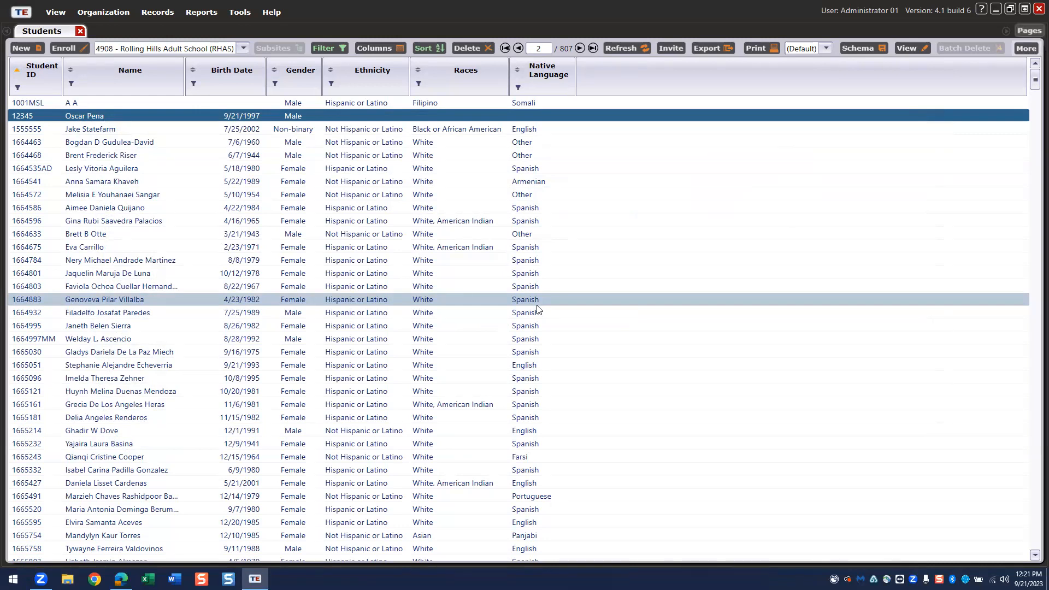
- Show the Age and Cell Phone columns in the Students grid, then close the Students page
{"action": "right_click", "coordinate": [599, 74]}
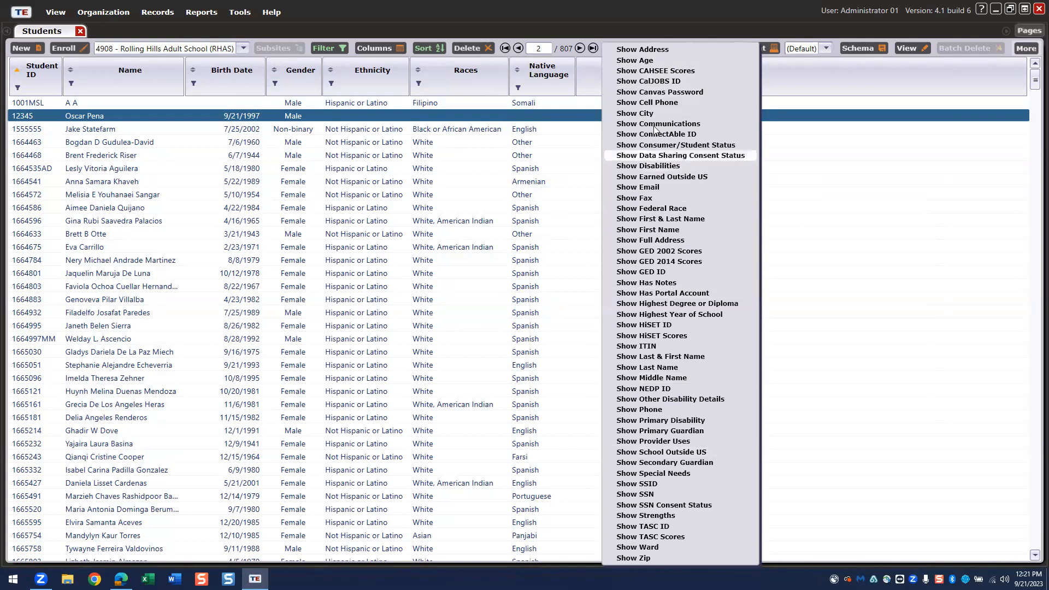
{"action": "left_click", "coordinate": [641, 60]}
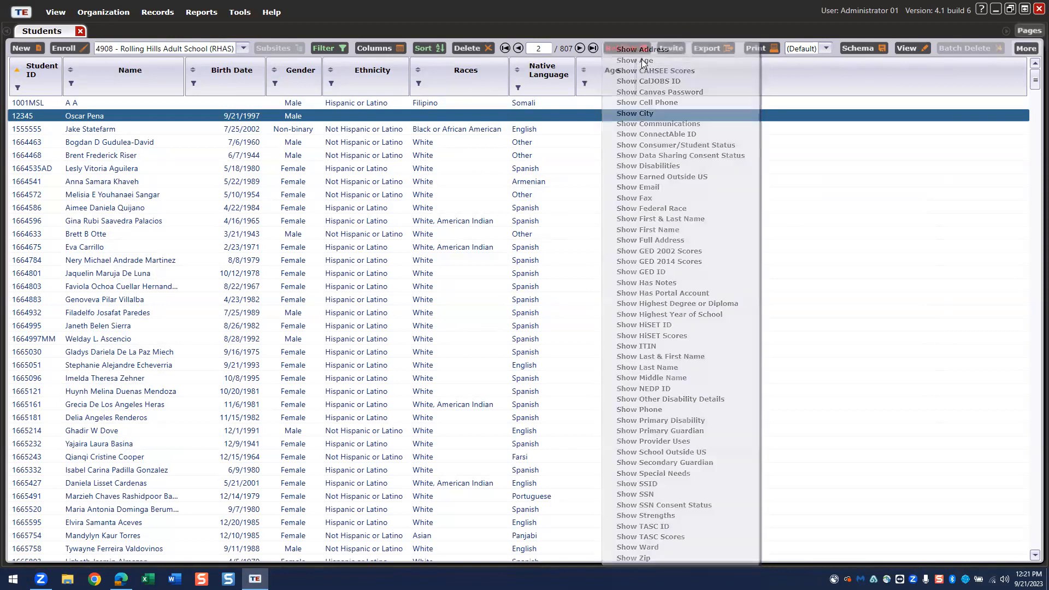
{"action": "right_click", "coordinate": [670, 80]}
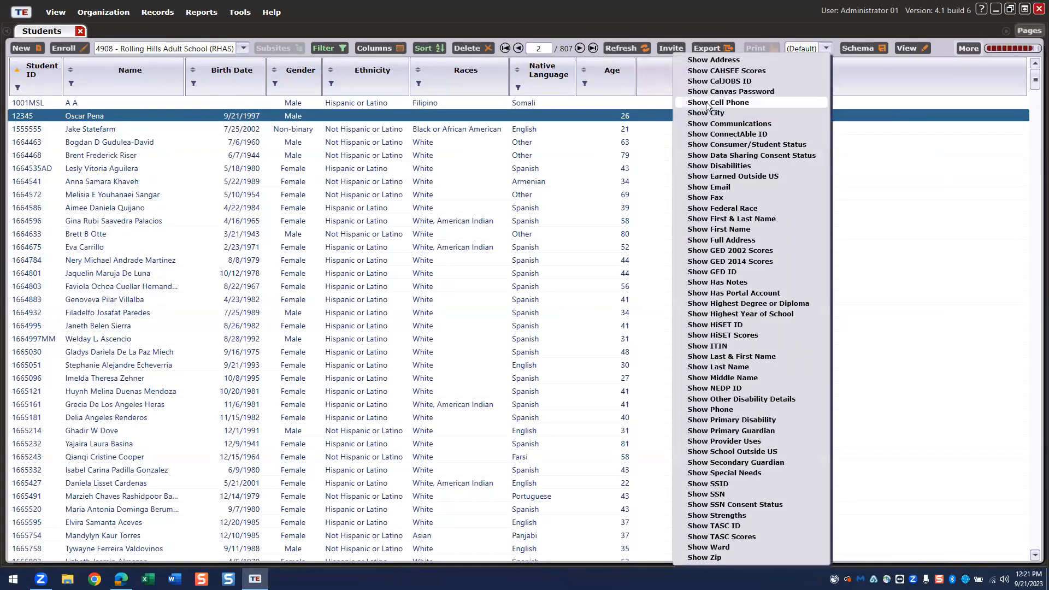
{"action": "left_click", "coordinate": [707, 103]}
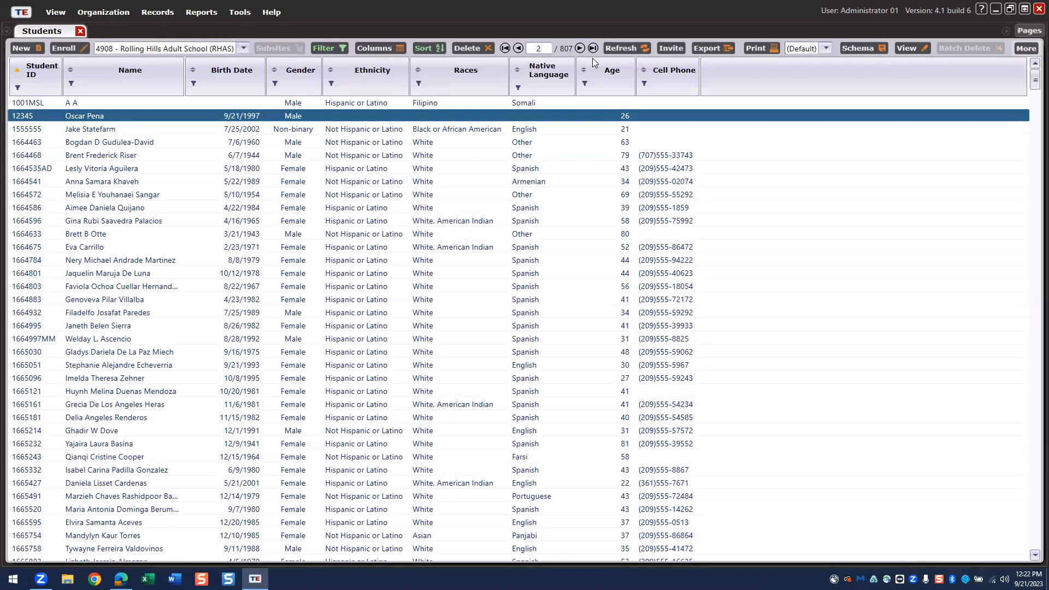
{"action": "left_click", "coordinate": [80, 31]}
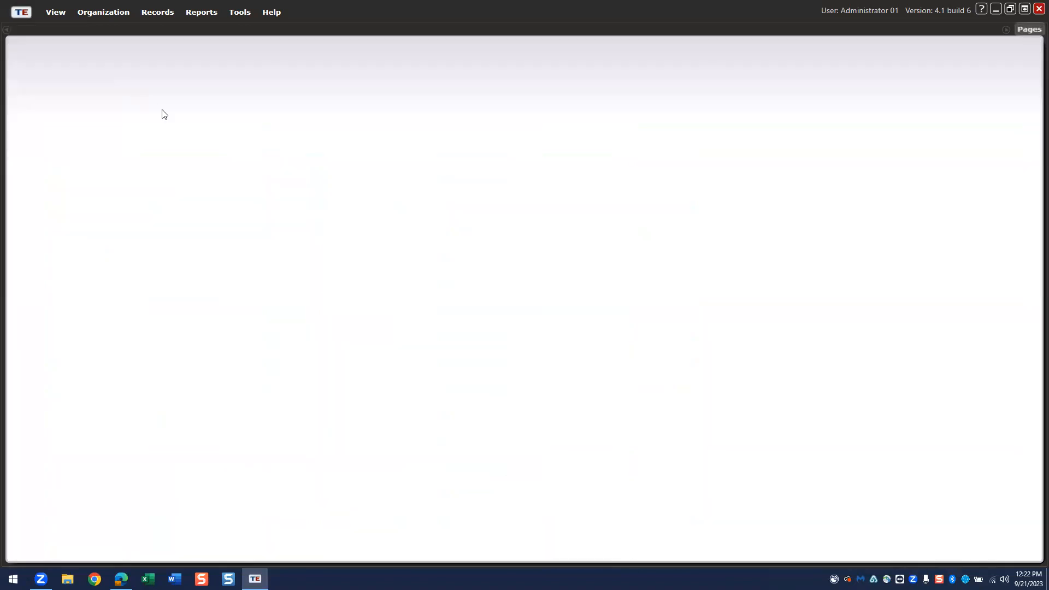
- Start an Individual Skills Profile Summary report (Test Results > Skills Profile) and go to Class Instances
{"action": "left_click", "coordinate": [202, 13]}
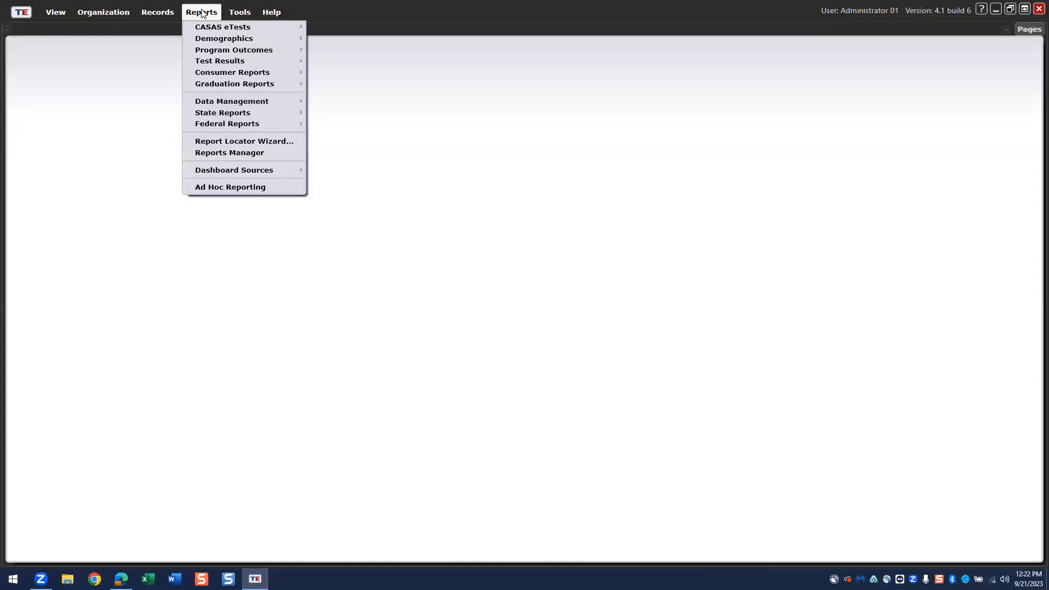
{"action": "mouse_move", "coordinate": [214, 62]}
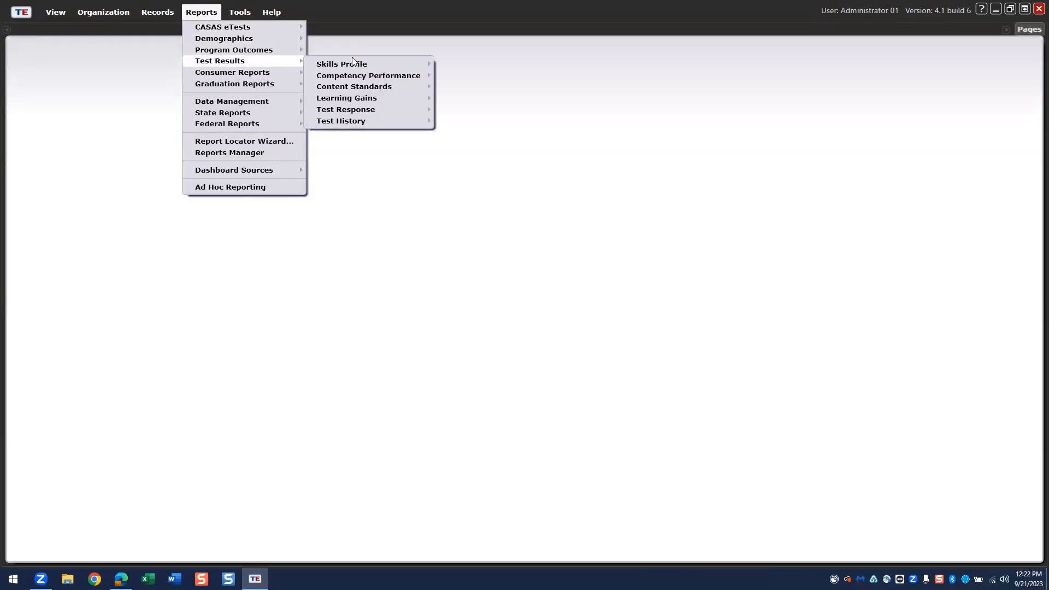
{"action": "mouse_move", "coordinate": [345, 66]}
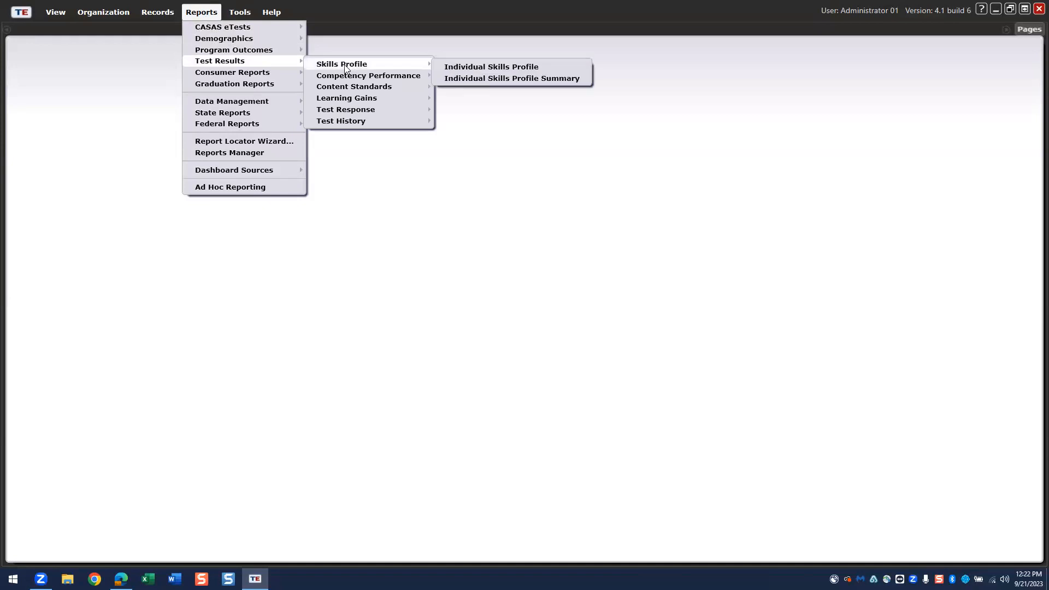
{"action": "left_click", "coordinate": [469, 80]}
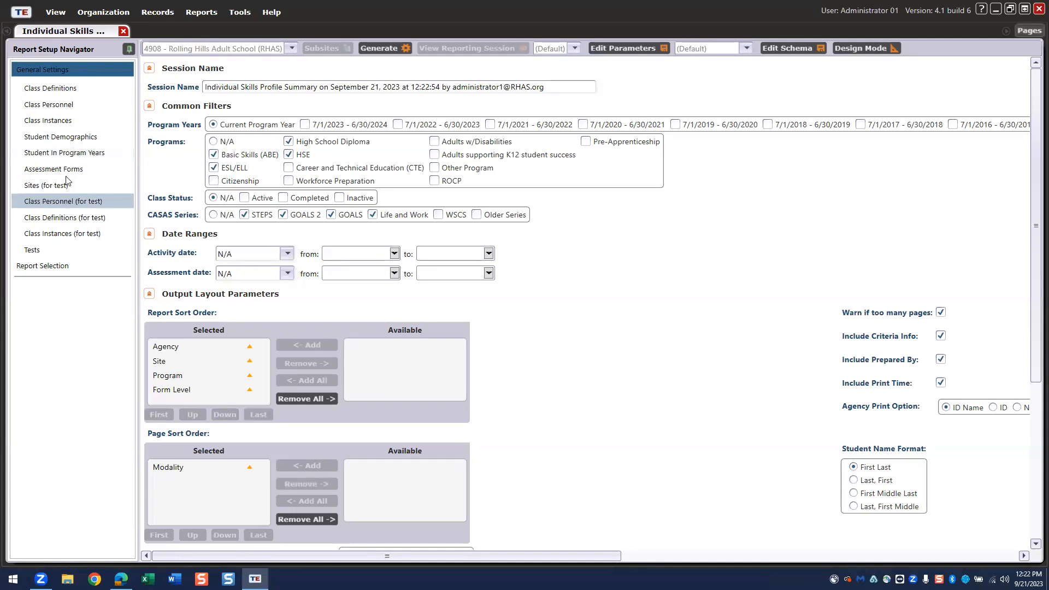
{"action": "left_click", "coordinate": [60, 120]}
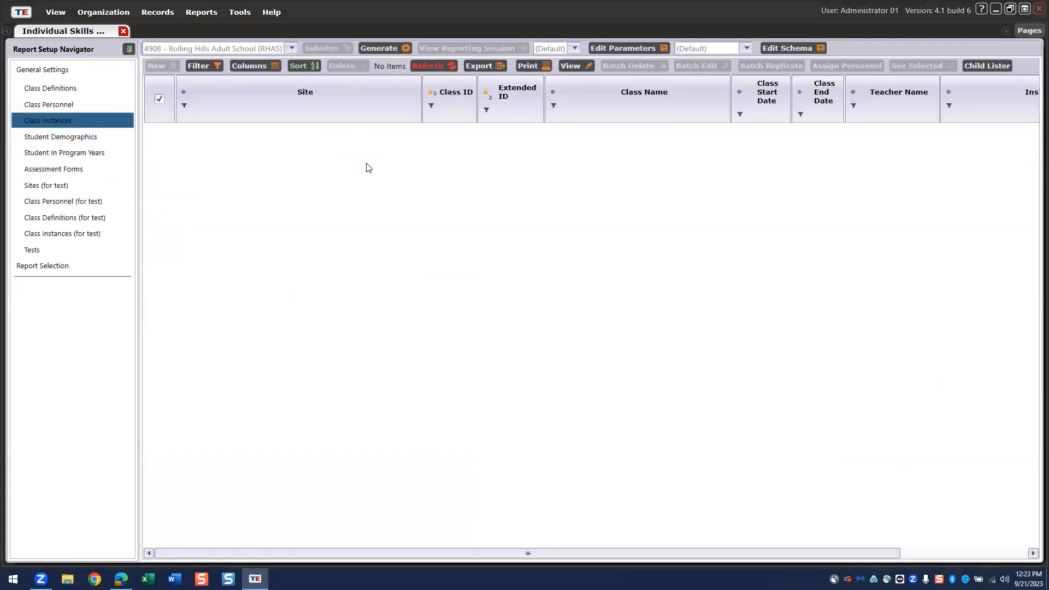
- Clear all class instances, select only 991861 FA21 ESL Level 1, and generate the report
{"action": "left_click", "coordinate": [160, 99]}
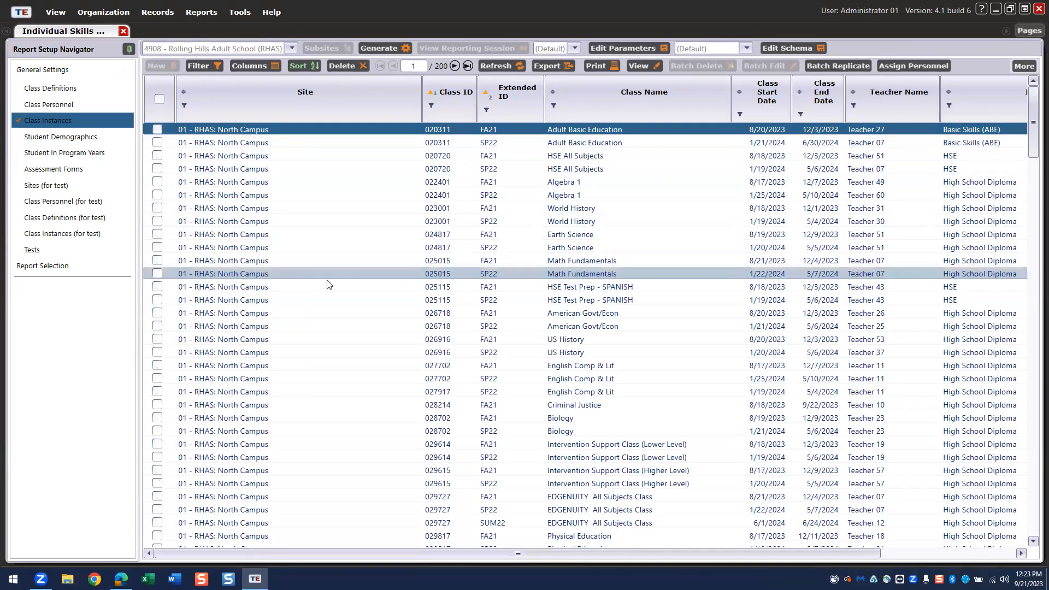
{"action": "scroll", "coordinate": [328, 285], "scroll_direction": "down", "scroll_amount": 2}
{"action": "scroll", "coordinate": [327, 285], "scroll_direction": "down", "scroll_amount": 20}
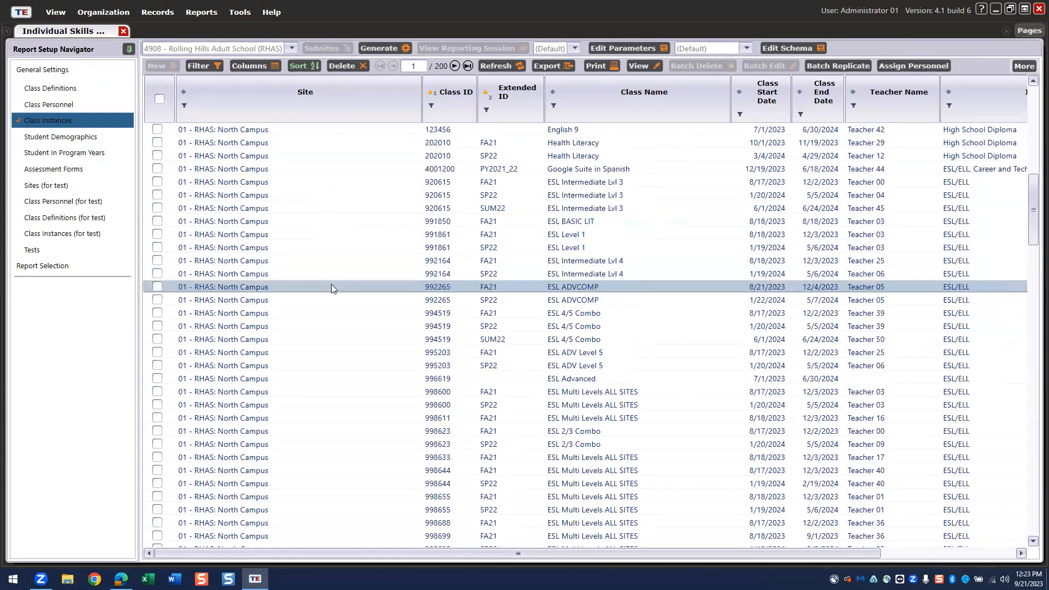
{"action": "scroll", "coordinate": [330, 282], "scroll_direction": "down", "scroll_amount": 4}
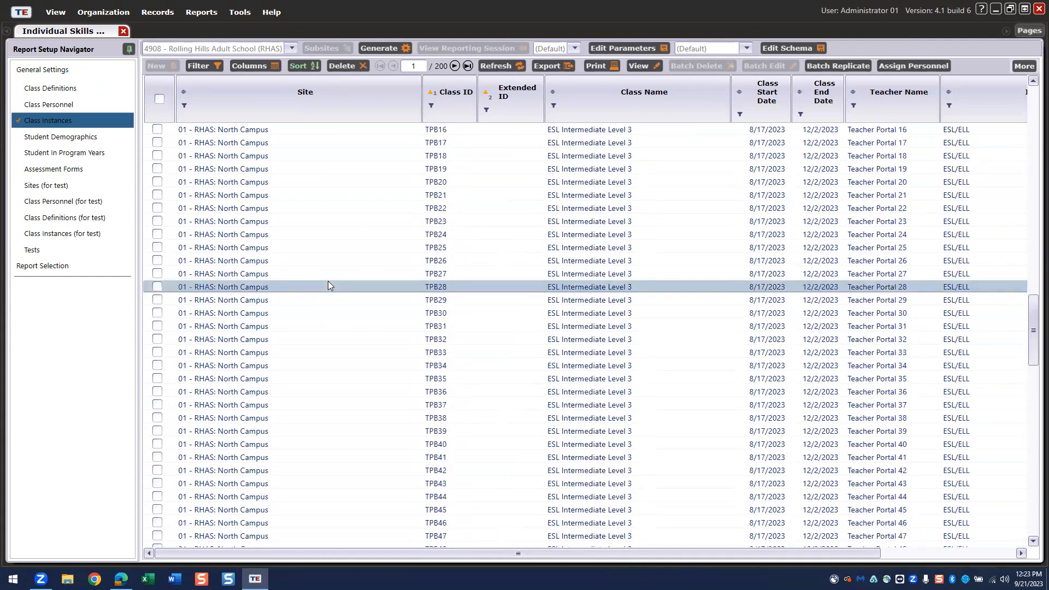
{"action": "scroll", "coordinate": [328, 281], "scroll_direction": "up", "scroll_amount": 6}
{"action": "scroll", "coordinate": [329, 281], "scroll_direction": "down", "scroll_amount": 15}
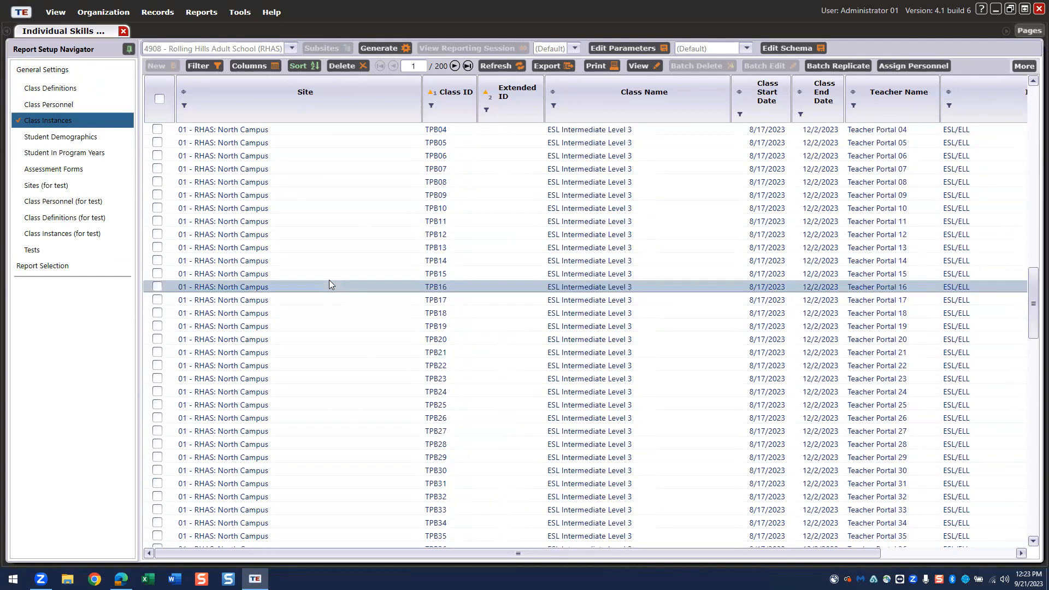
{"action": "scroll", "coordinate": [334, 301], "scroll_direction": "down", "scroll_amount": 5}
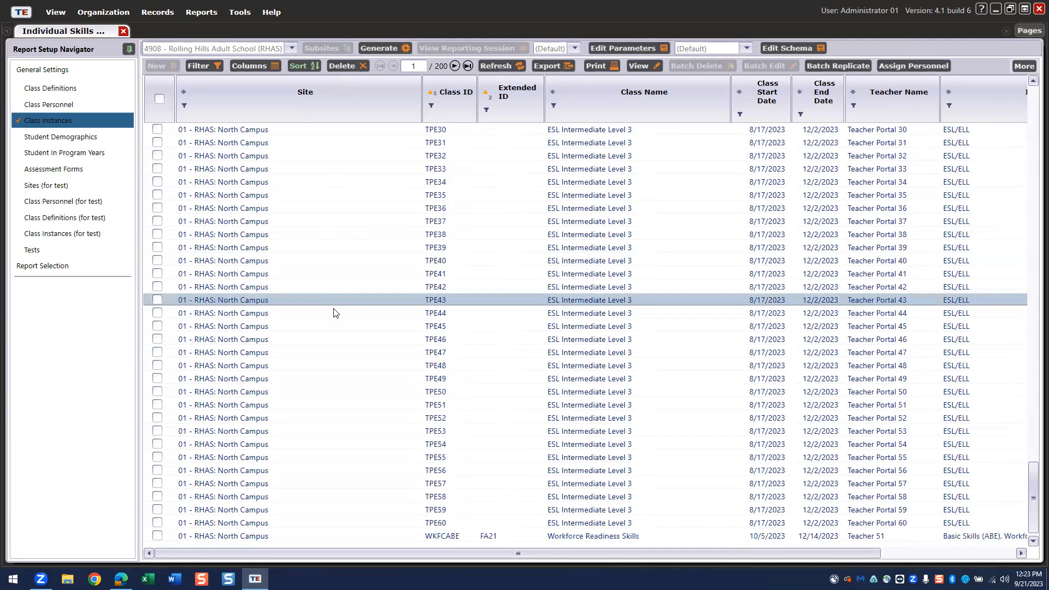
{"action": "scroll", "coordinate": [334, 302], "scroll_direction": "up", "scroll_amount": 15}
{"action": "scroll", "coordinate": [336, 298], "scroll_direction": "up", "scroll_amount": 10}
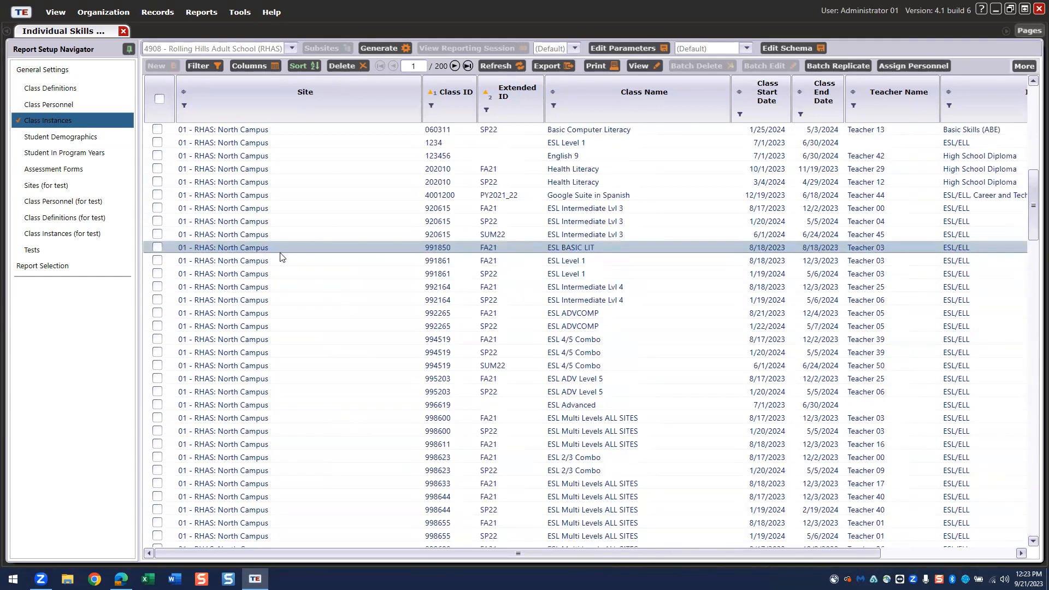
{"action": "left_click", "coordinate": [157, 260]}
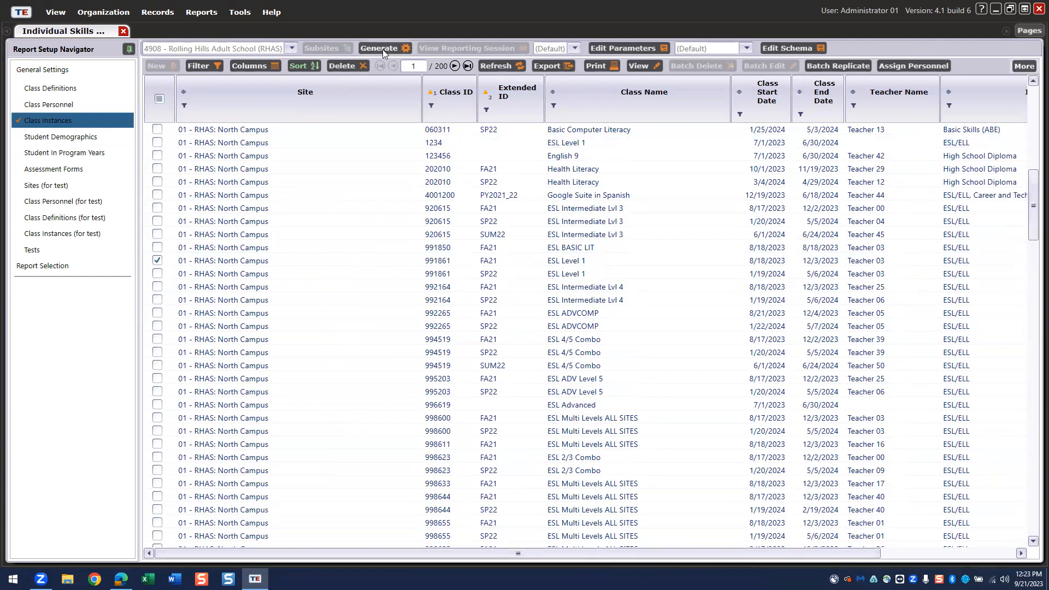
{"action": "left_click", "coordinate": [384, 51]}
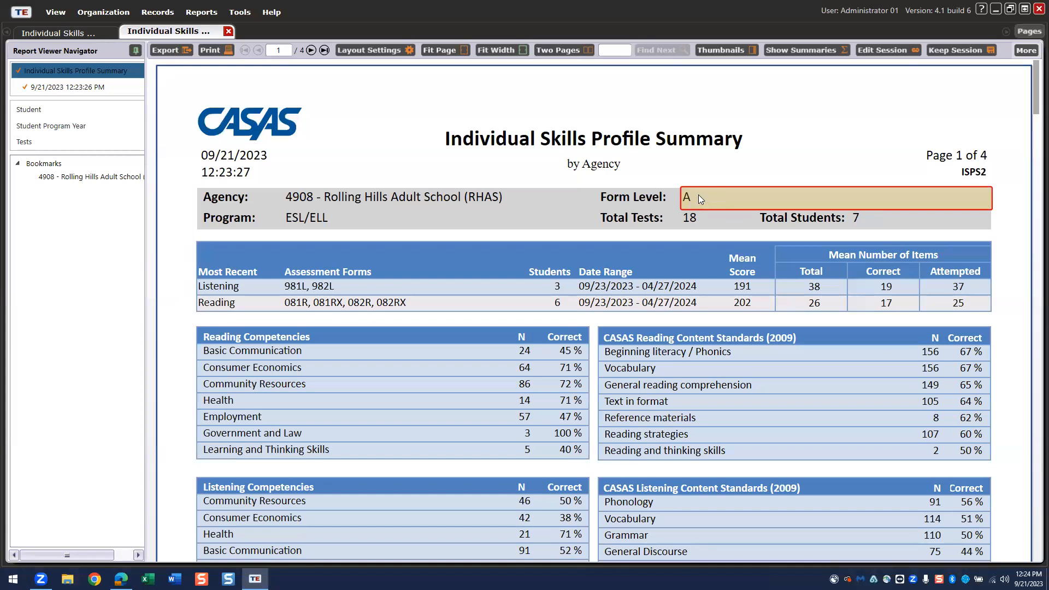
- Drill into the 7 students counted for Form Level A, then return to the report summary
{"action": "left_click", "coordinate": [857, 218]}
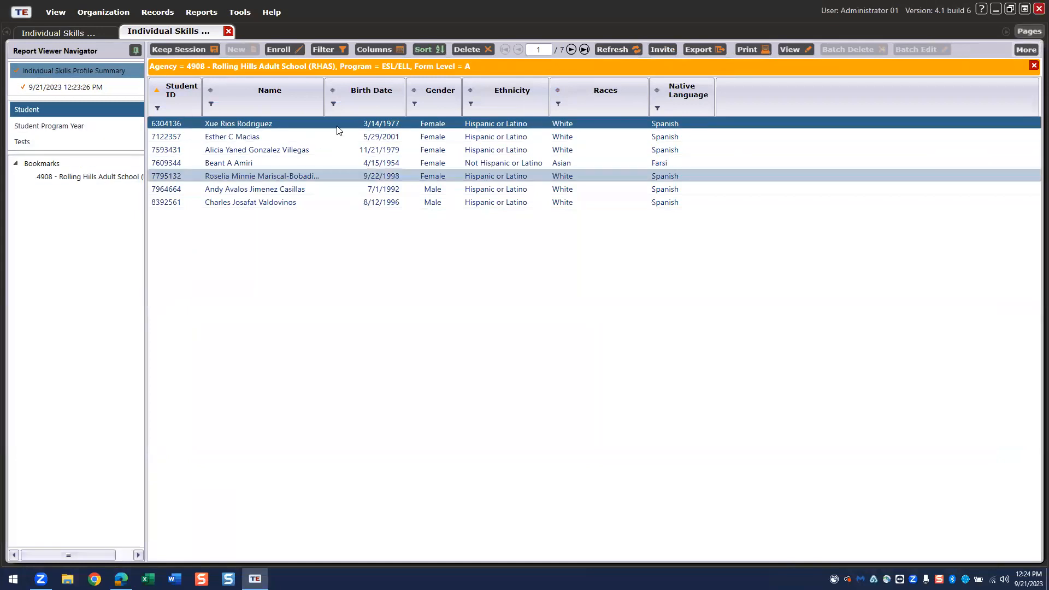
{"action": "left_click", "coordinate": [195, 70]}
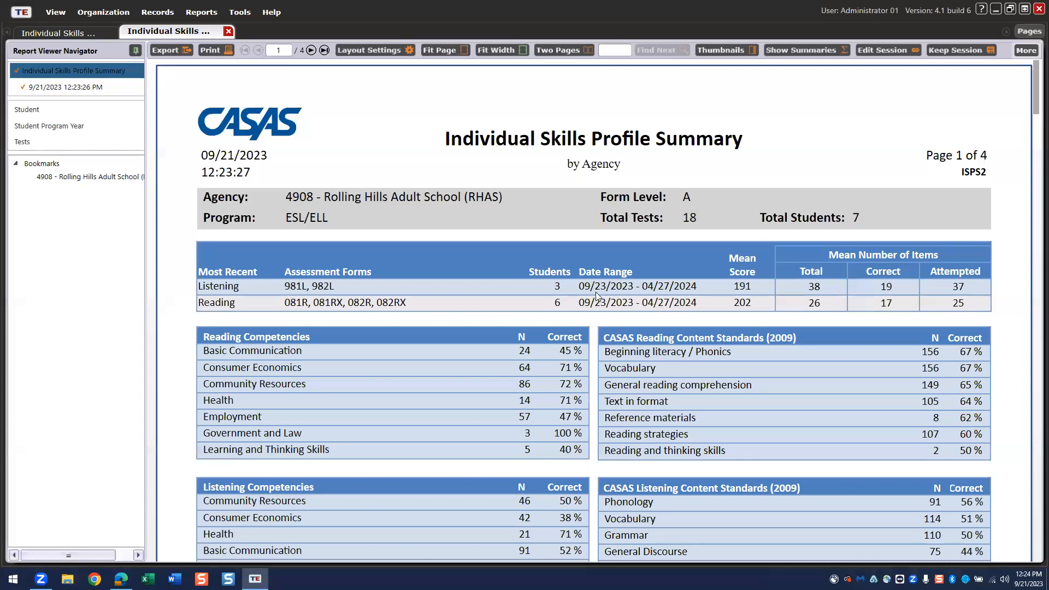
{"action": "scroll", "coordinate": [558, 318], "scroll_direction": "down", "scroll_amount": 8}
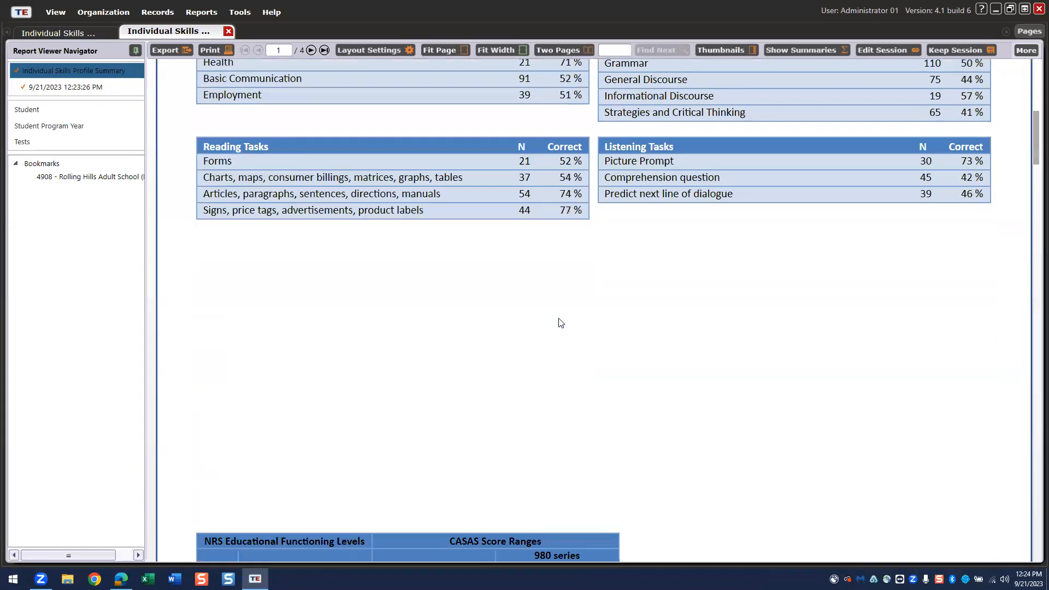
{"action": "scroll", "coordinate": [560, 322], "scroll_direction": "down", "scroll_amount": 12}
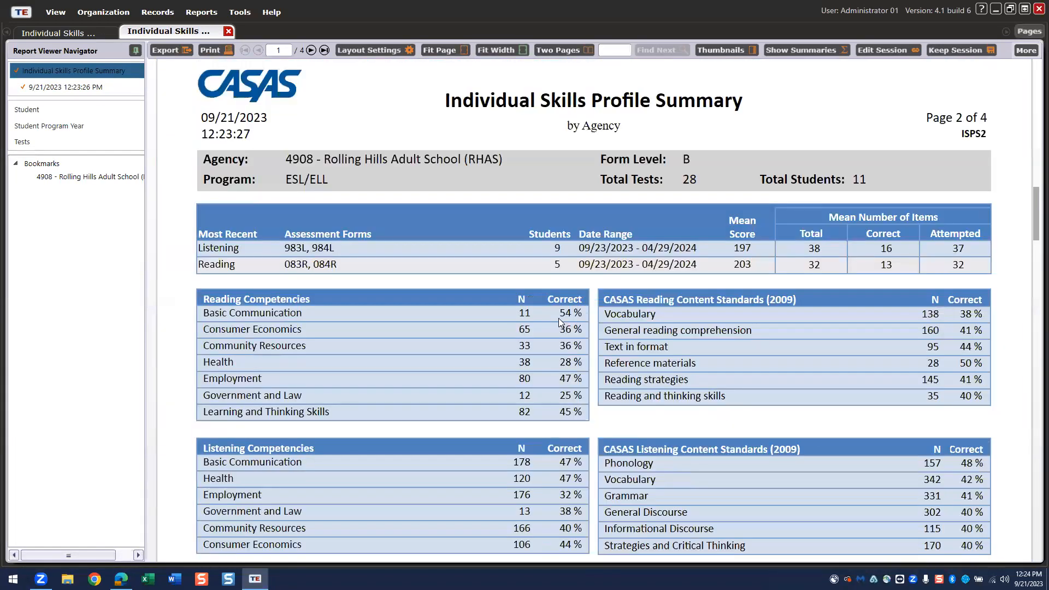
{"action": "scroll", "coordinate": [558, 318], "scroll_direction": "up", "scroll_amount": 20}
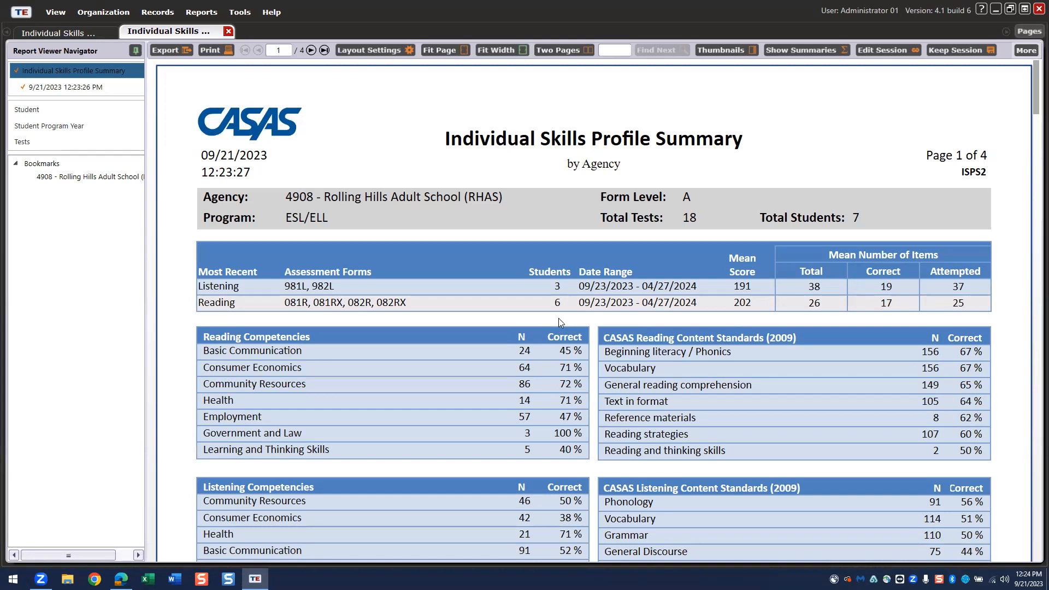
- Close both Individual Skills report tabs
{"action": "left_click", "coordinate": [228, 32]}
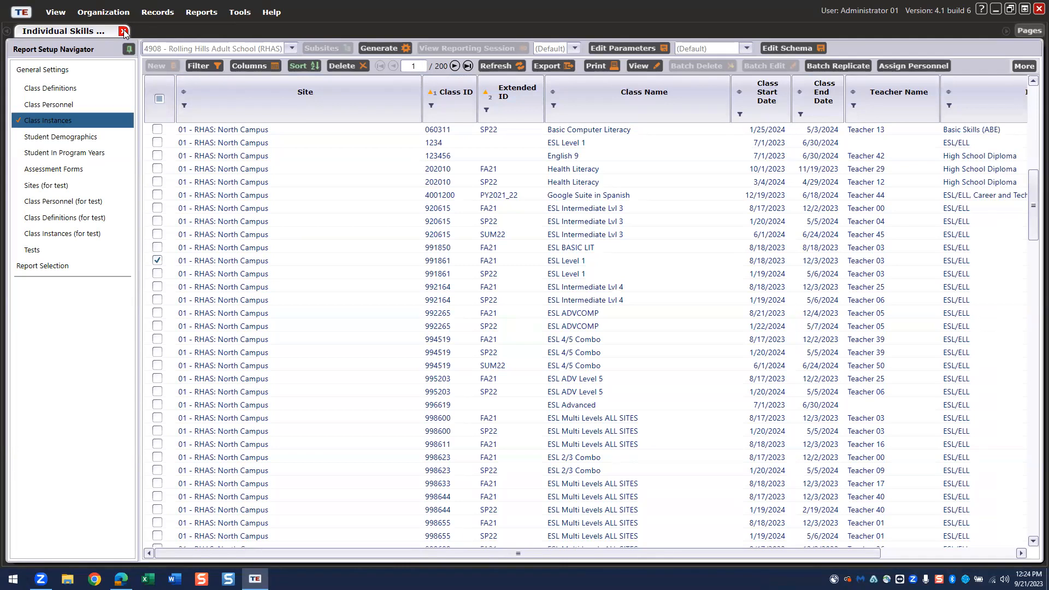
{"action": "left_click", "coordinate": [124, 31]}
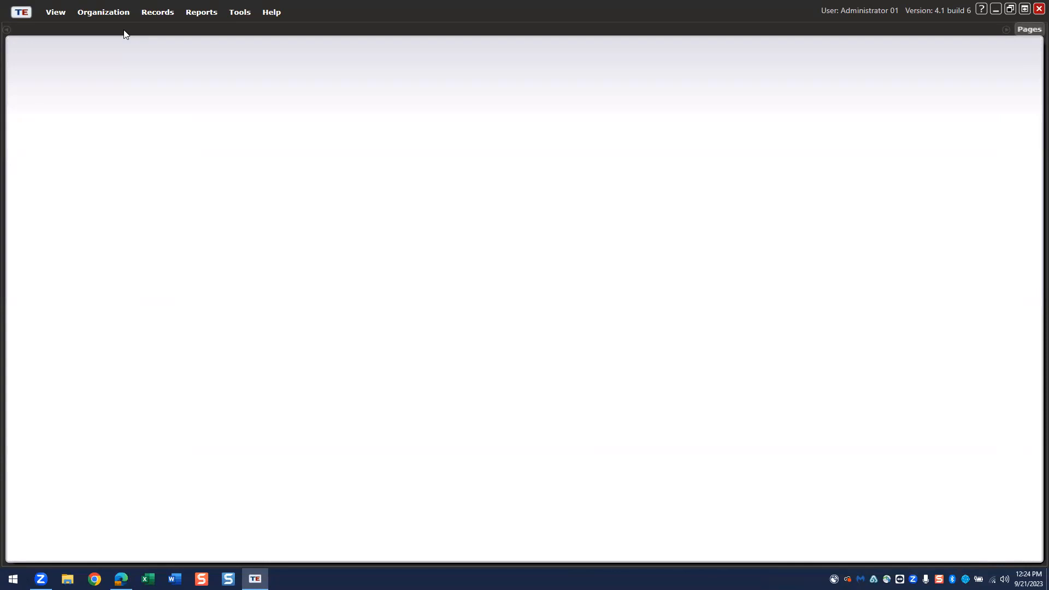
{"action": "left_click", "coordinate": [211, 15]}
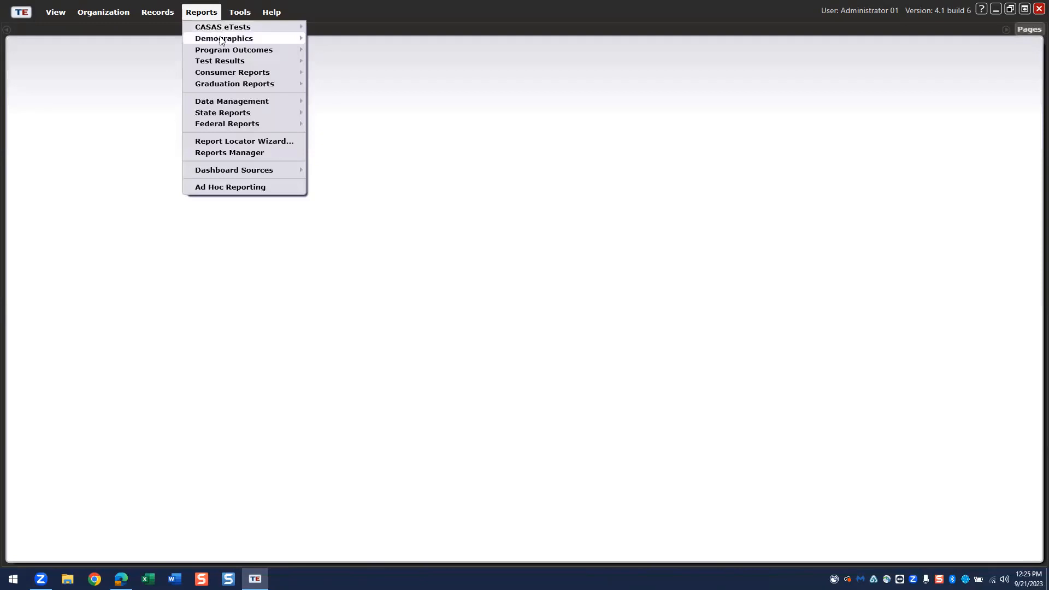
- Generate a Demographics > Demographic Summary report using the pie chart Chart Type
{"action": "mouse_move", "coordinate": [221, 41]}
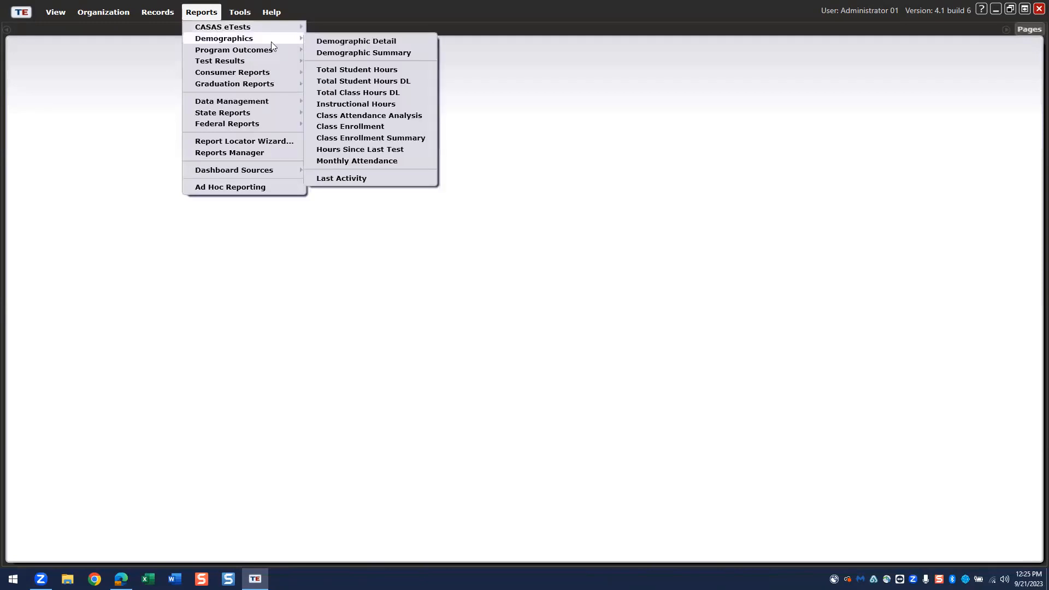
{"action": "left_click", "coordinate": [346, 53]}
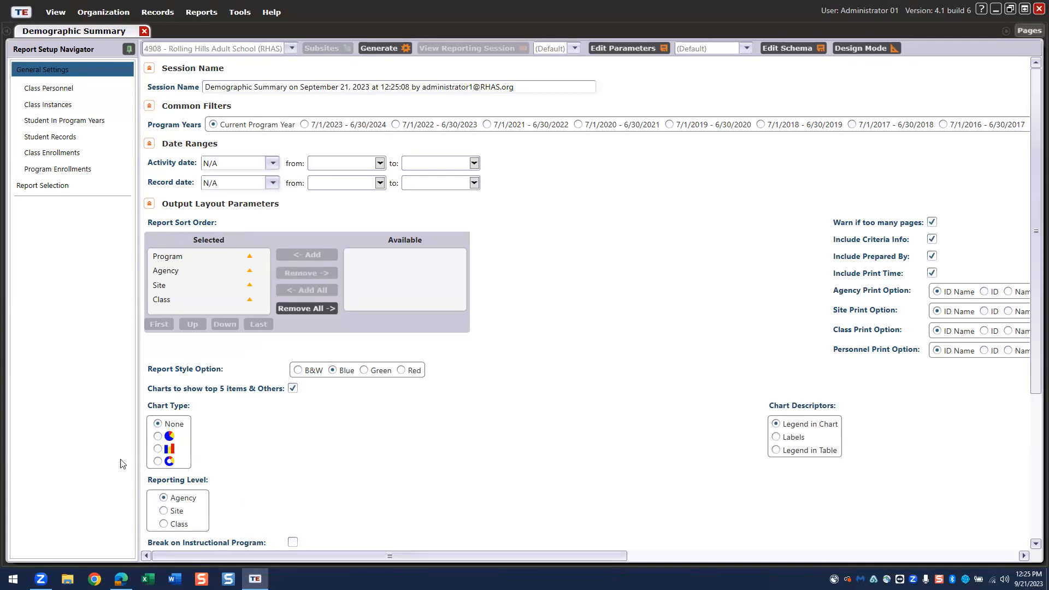
{"action": "left_click", "coordinate": [158, 436]}
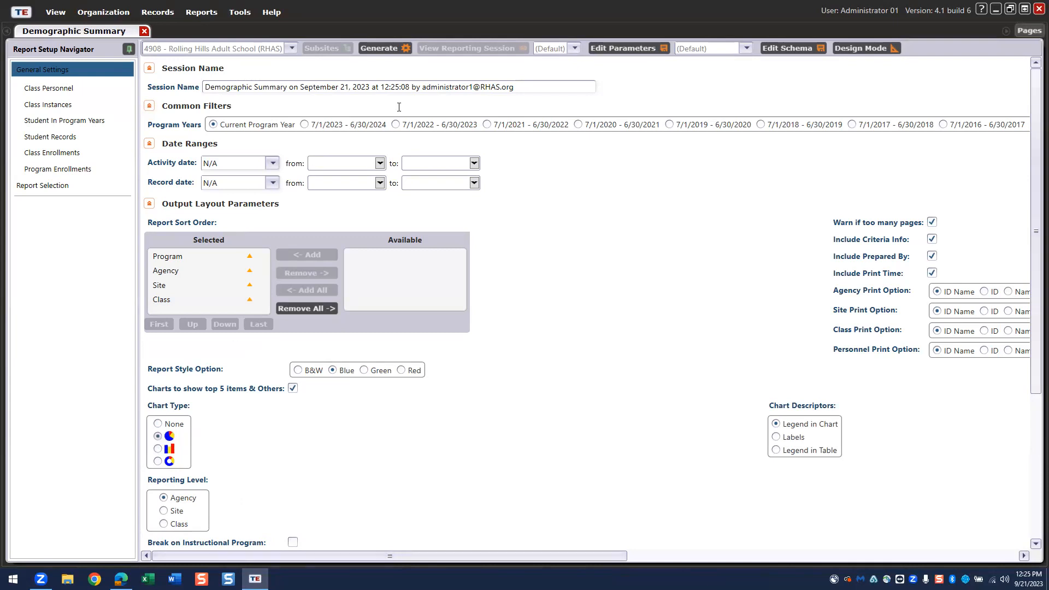
{"action": "left_click", "coordinate": [385, 48]}
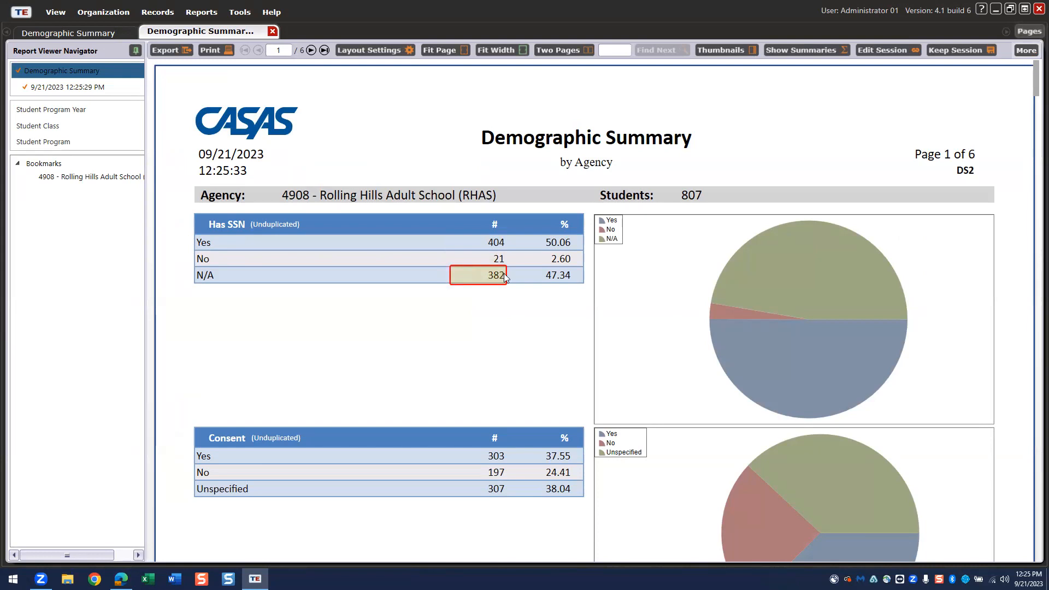
- Review the Demographic Summary, drill into the 72 students aged 40–44, then bring up Layout Settings
{"action": "scroll", "coordinate": [504, 273], "scroll_direction": "down", "scroll_amount": 3}
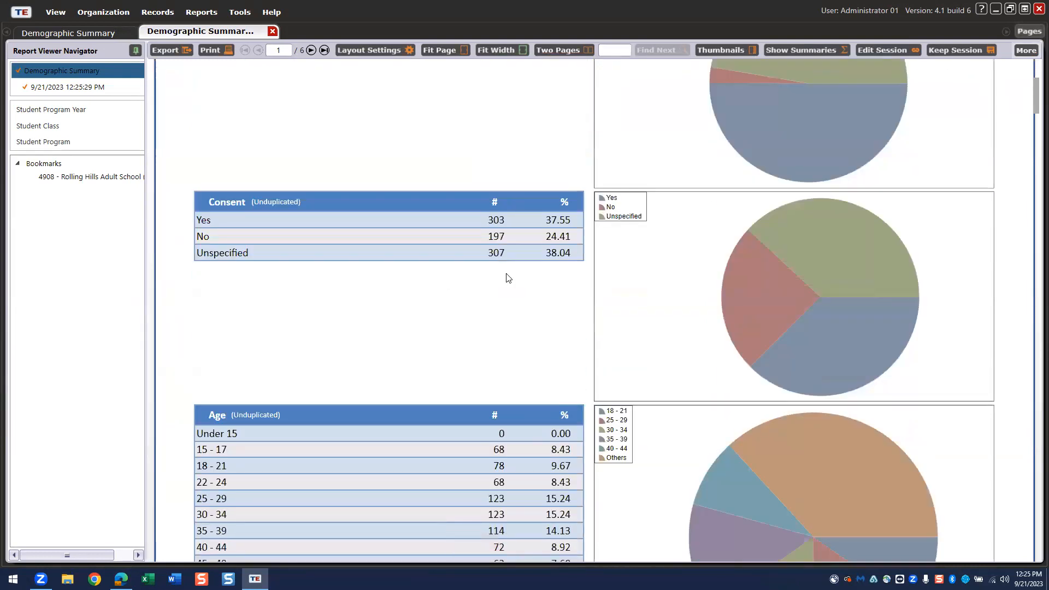
{"action": "scroll", "coordinate": [508, 277], "scroll_direction": "down", "scroll_amount": 2}
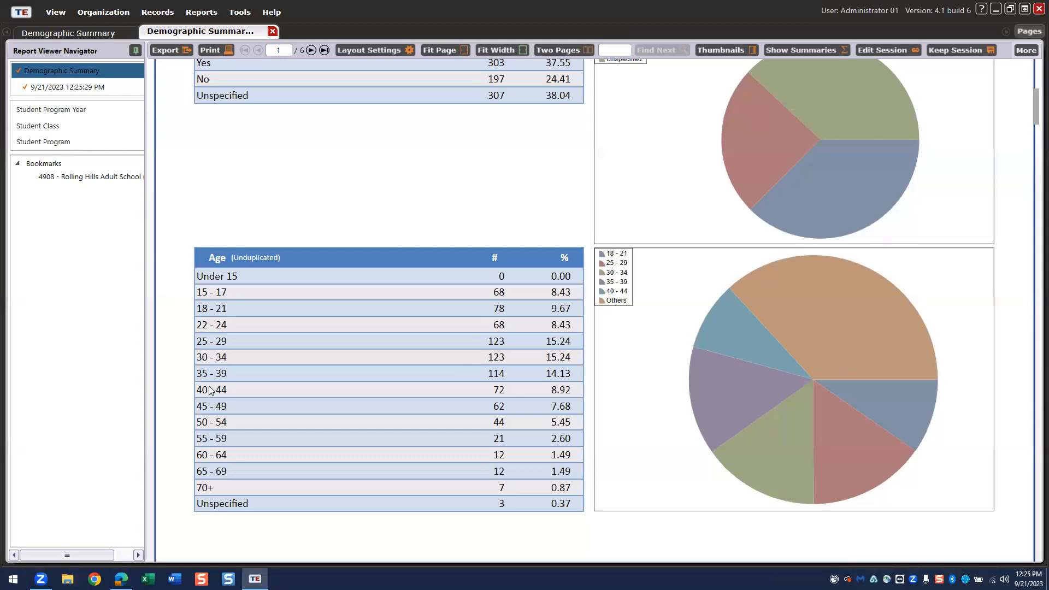
{"action": "left_click", "coordinate": [496, 386]}
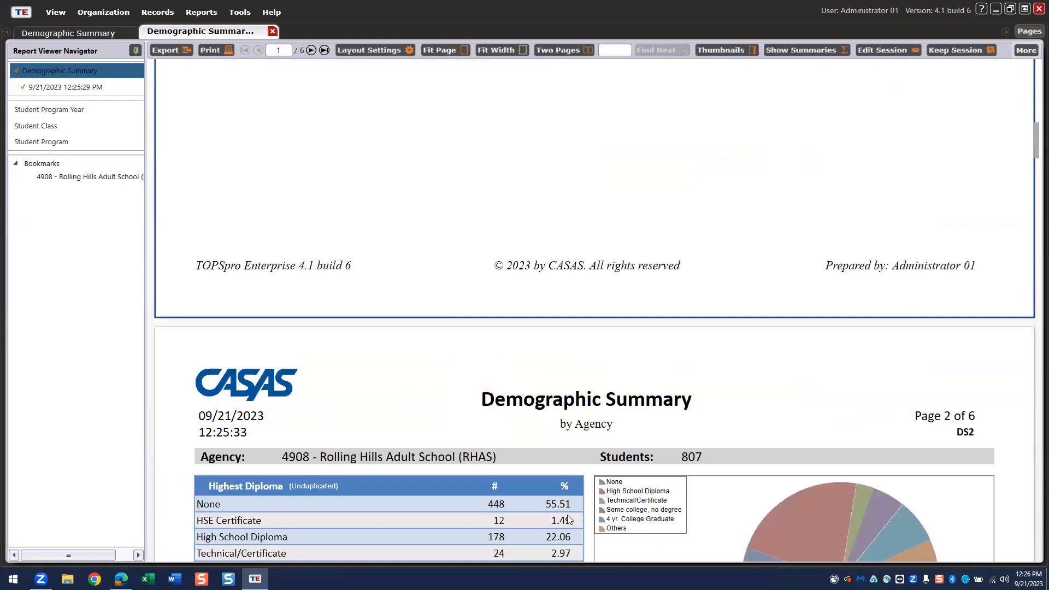
{"action": "scroll", "coordinate": [589, 400], "scroll_direction": "down", "scroll_amount": 5}
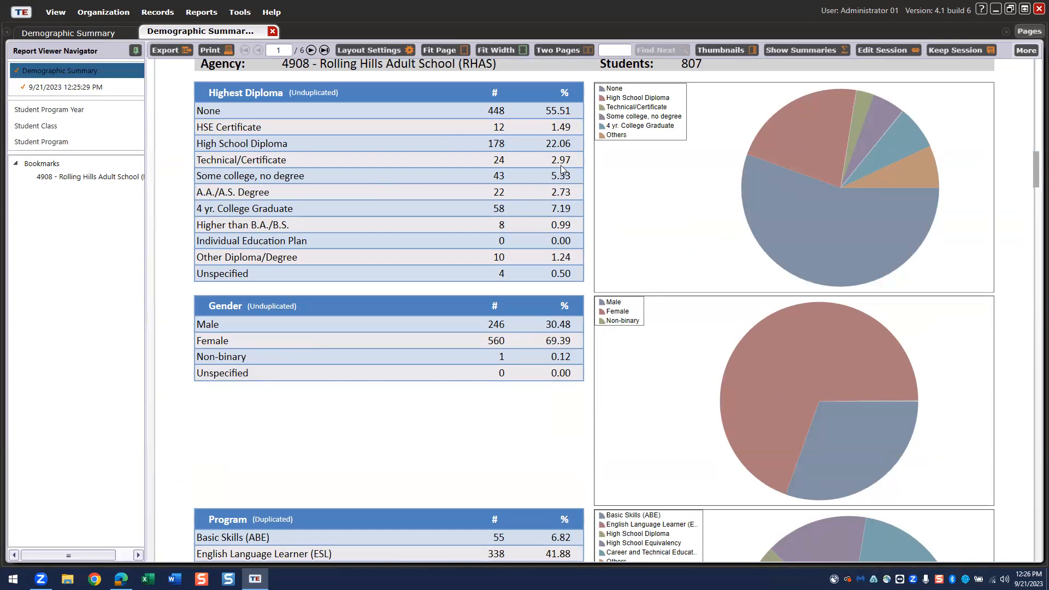
{"action": "left_click", "coordinate": [360, 49]}
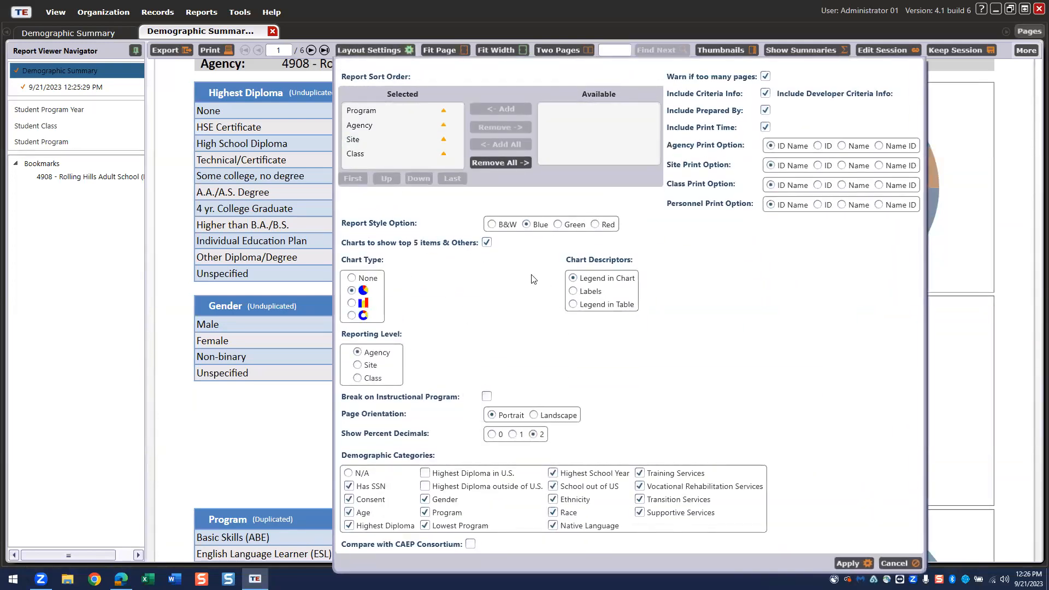
- Apply the bar chart Chart Type, review the refreshed report, then close all open pages
{"action": "left_click", "coordinate": [351, 303]}
{"action": "left_click", "coordinate": [848, 563]}
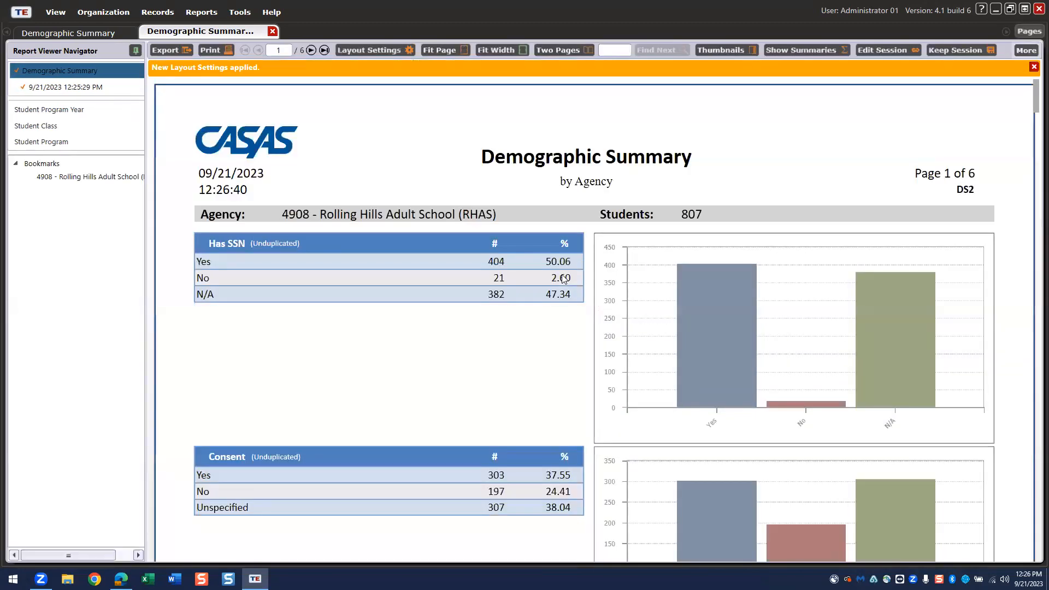
{"action": "scroll", "coordinate": [609, 333], "scroll_direction": "down", "scroll_amount": 10}
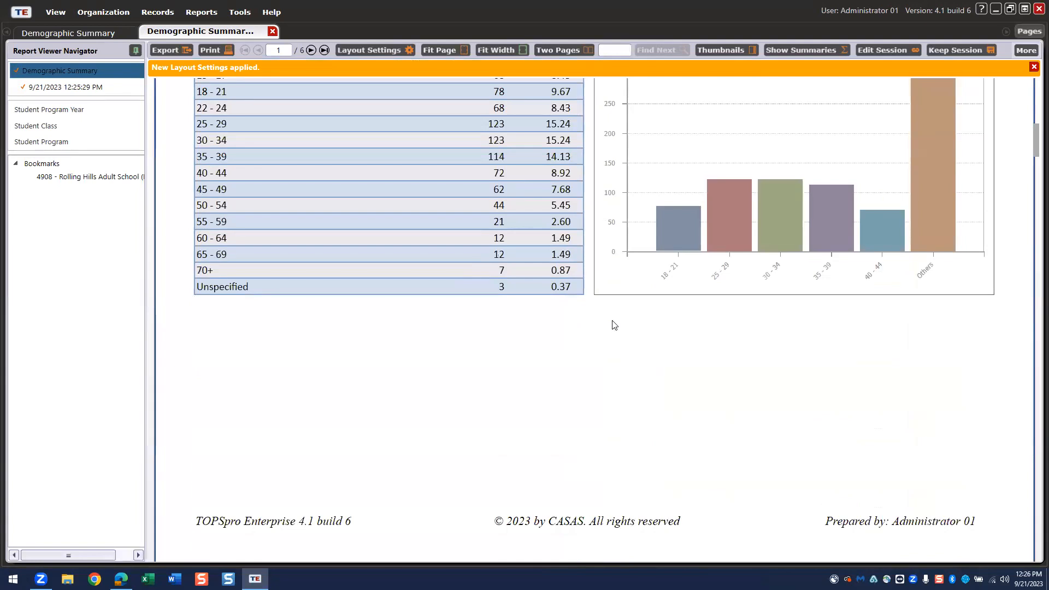
{"action": "scroll", "coordinate": [615, 321], "scroll_direction": "down", "scroll_amount": 10}
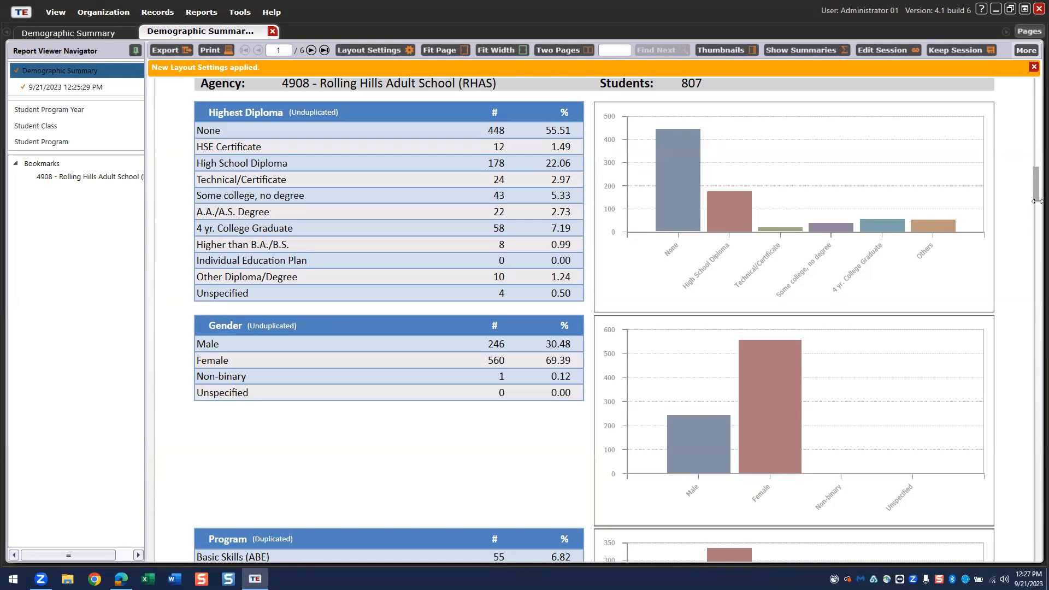
{"action": "left_click", "coordinate": [1029, 33]}
{"action": "left_click", "coordinate": [959, 45]}
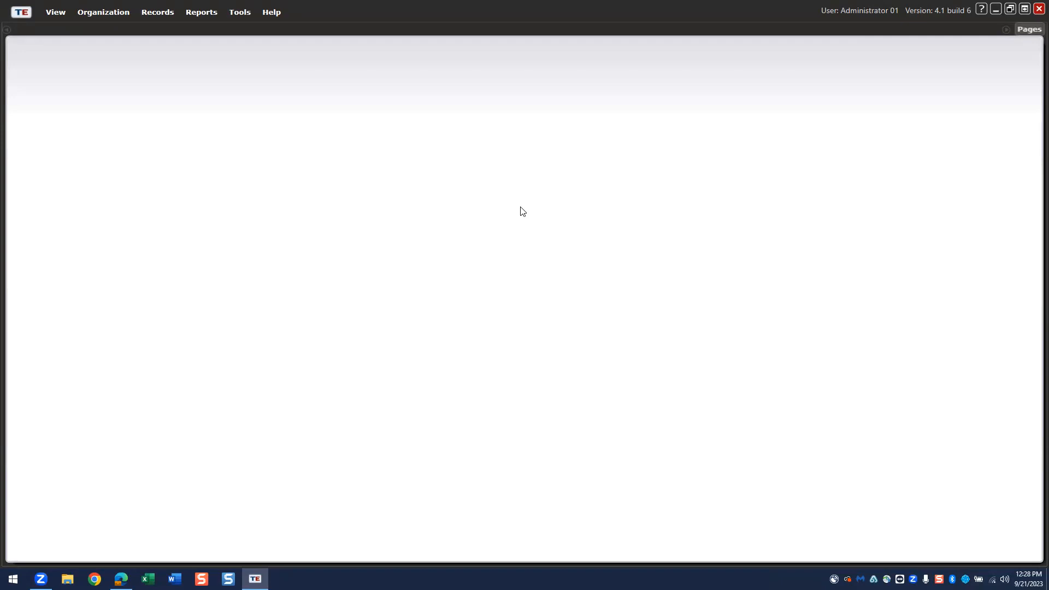
- Launch the Quarterly Data Submission Wizard for 7/1/2023 - 6/30/2024 and continue with quarter 1
{"action": "left_click", "coordinate": [239, 13]}
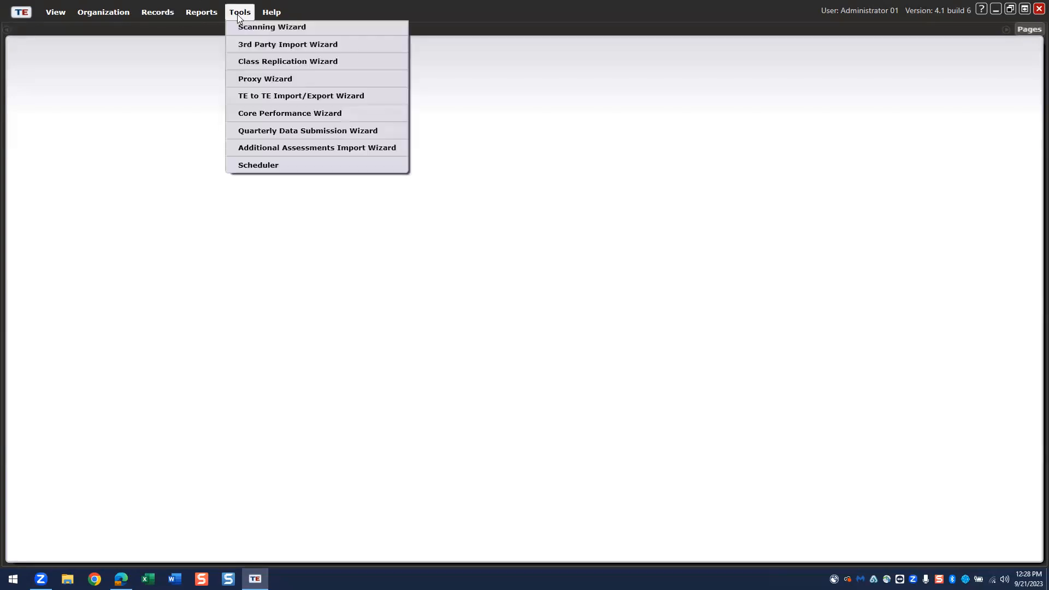
{"action": "left_click", "coordinate": [258, 131]}
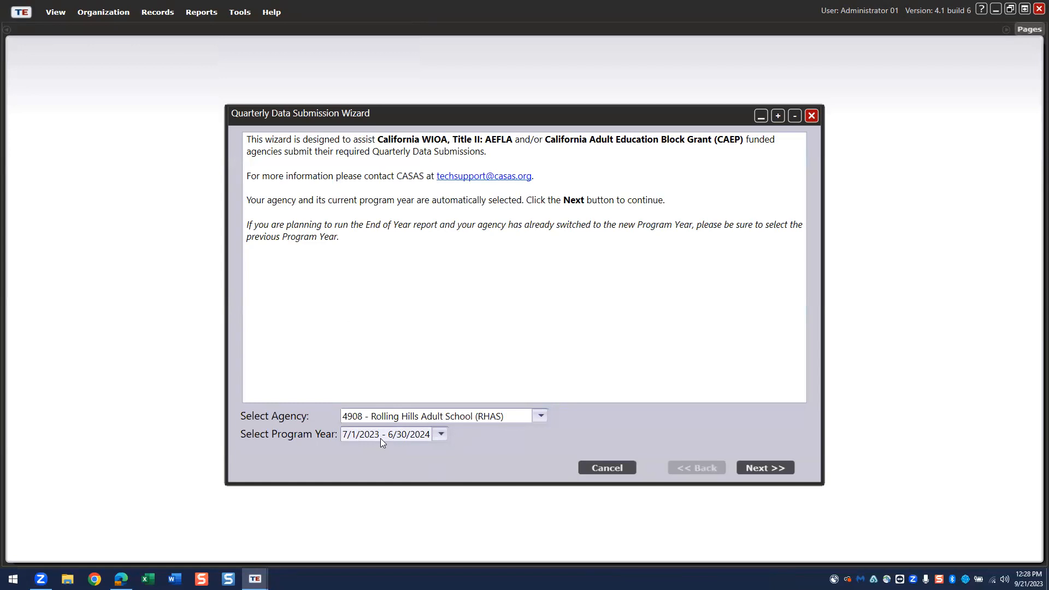
{"action": "left_click", "coordinate": [766, 466]}
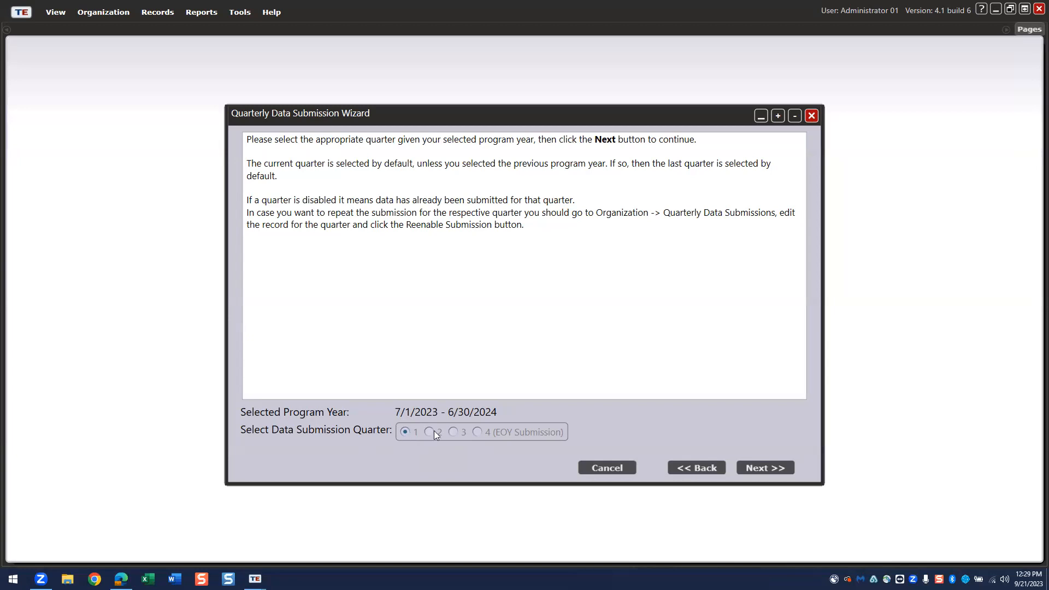
{"action": "left_click", "coordinate": [756, 467]}
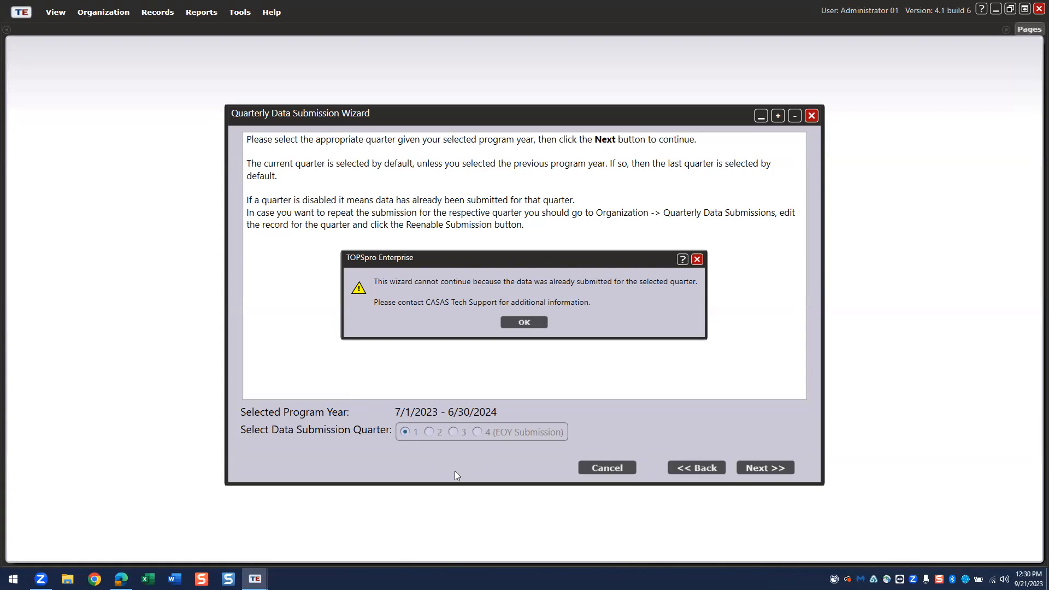
- Dismiss the already-submitted warning, cancel and confirm exiting the wizard, then open the TE main menu
{"action": "left_click", "coordinate": [519, 323]}
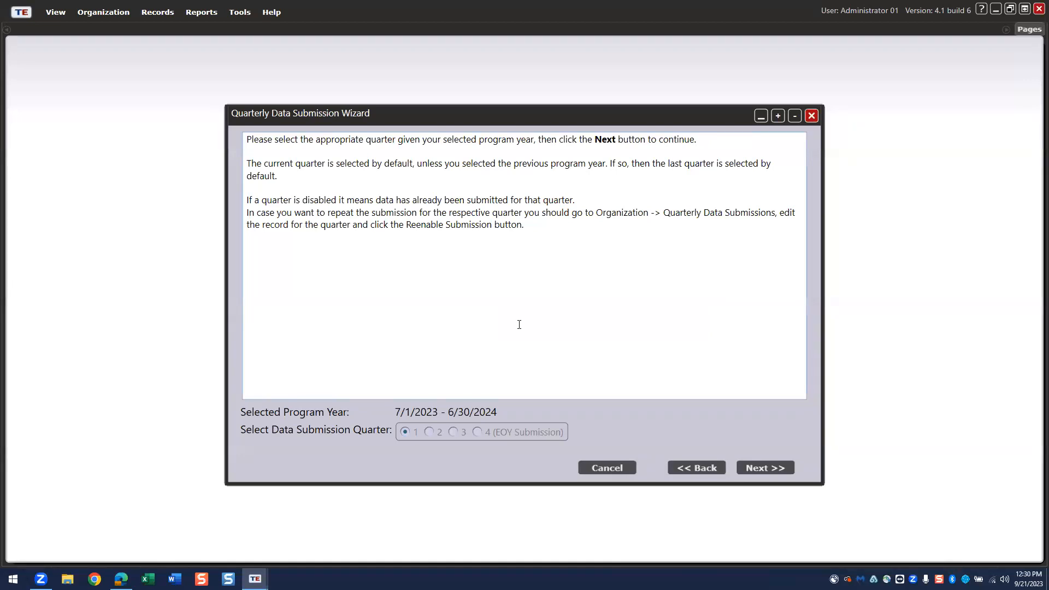
{"action": "left_click", "coordinate": [613, 467]}
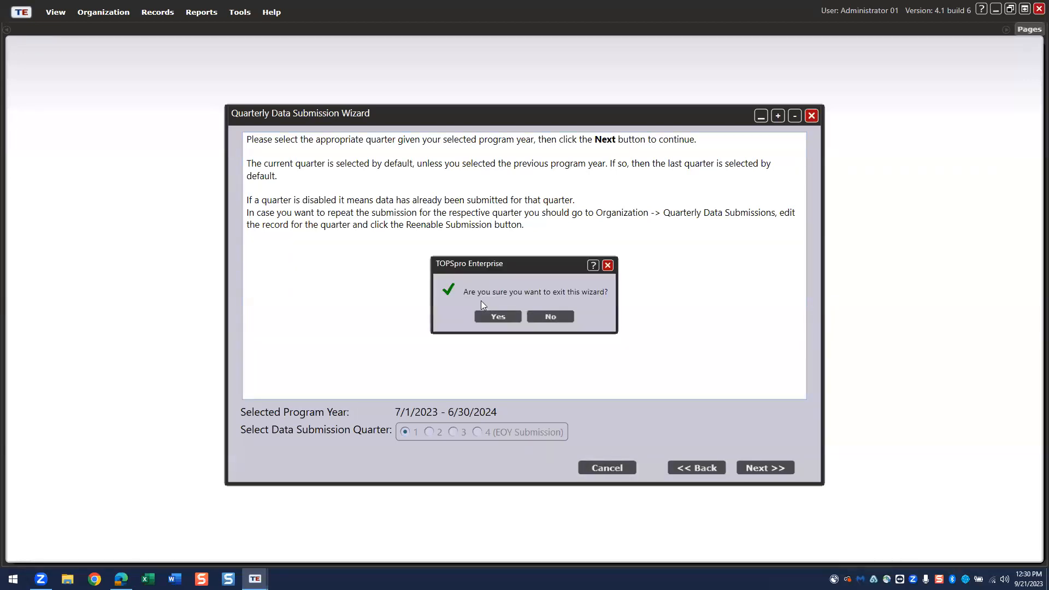
{"action": "left_click", "coordinate": [500, 317]}
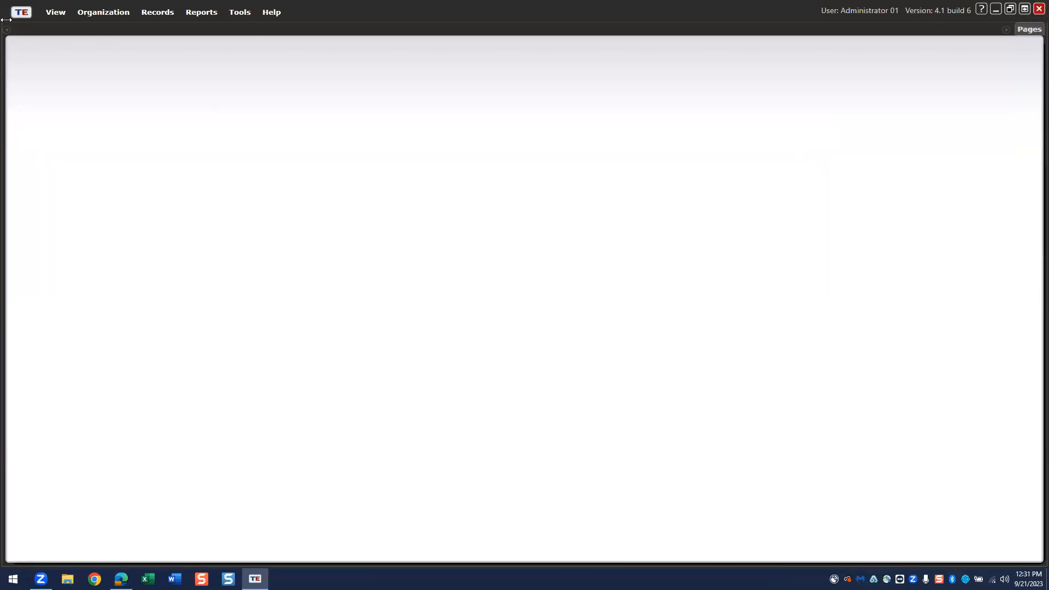
{"action": "left_click", "coordinate": [26, 12]}
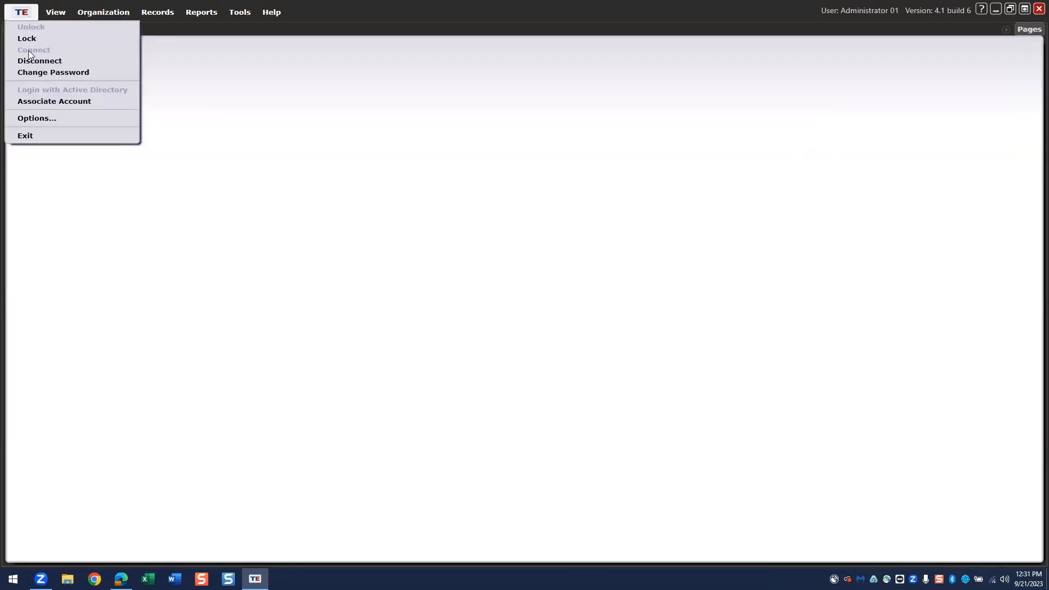
- Exit TOPSpro Enterprise and scroll to the Upcoming Events training listings in Edge
{"action": "left_click", "coordinate": [25, 135]}
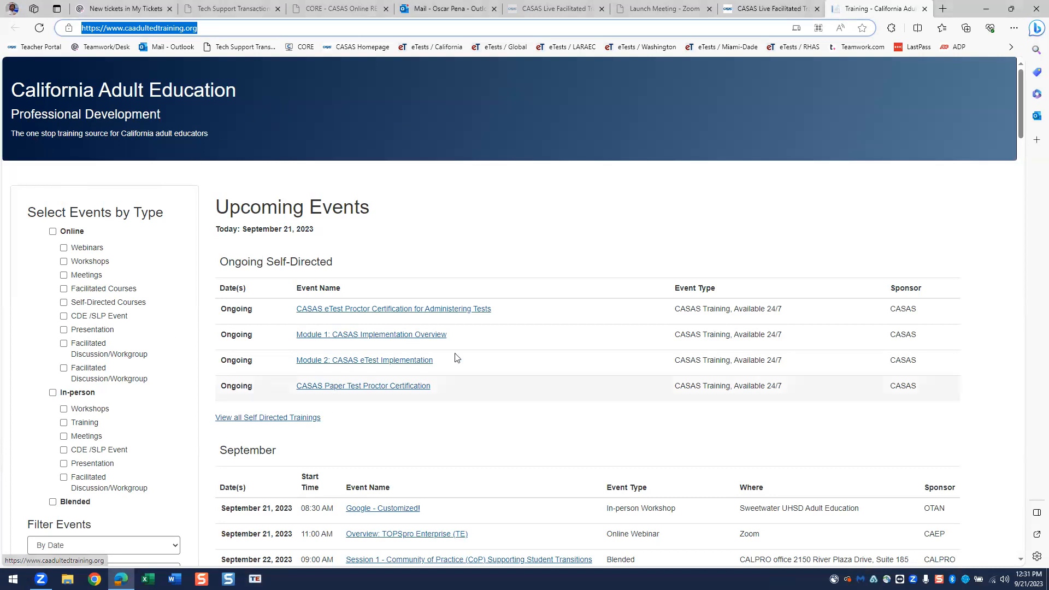
{"action": "scroll", "coordinate": [426, 339], "scroll_direction": "down", "scroll_amount": 3}
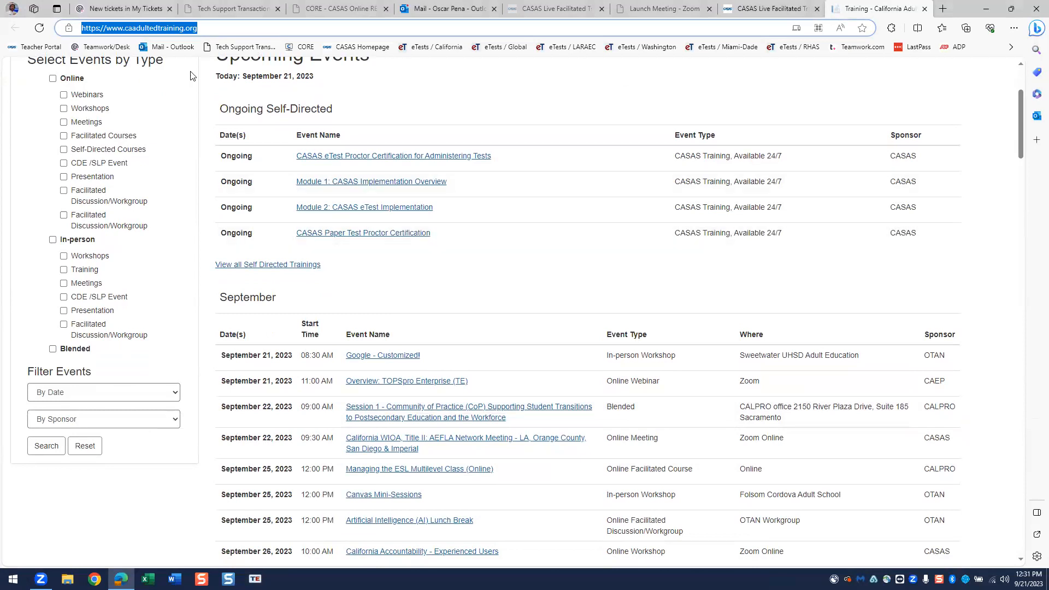